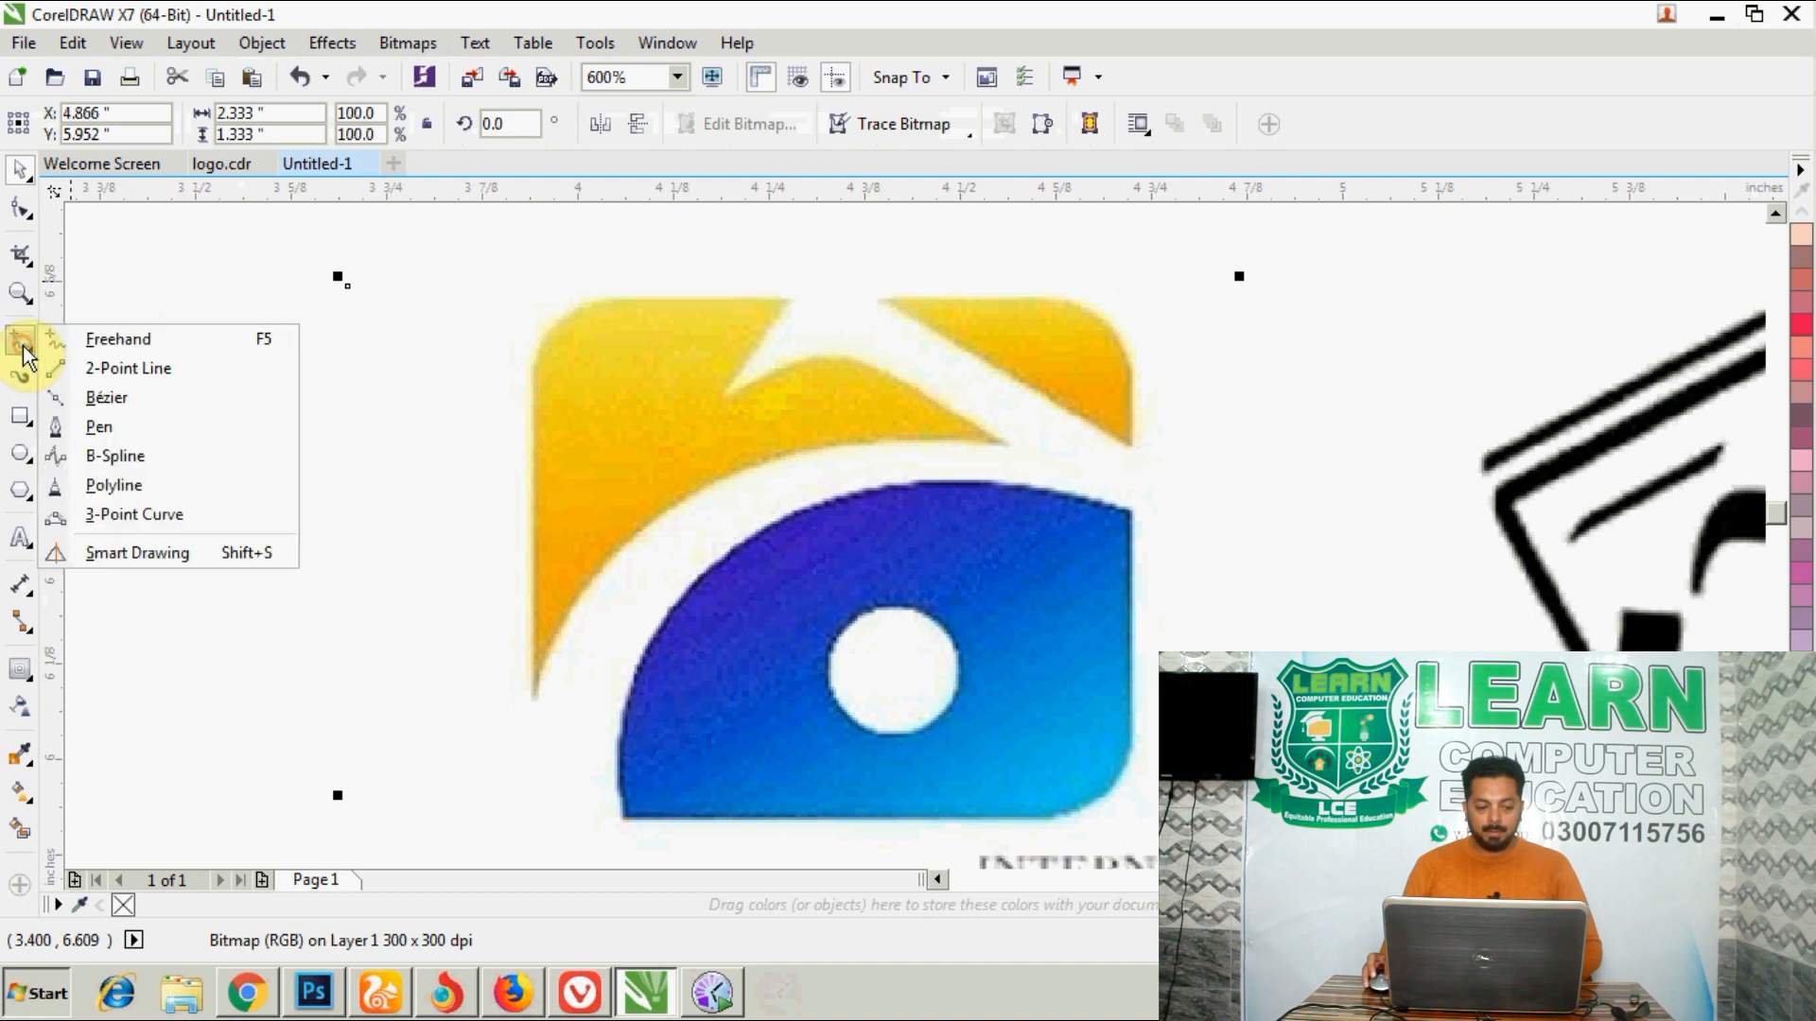
- Begin a Bézier outline of the logo's white swoosh, from the beak tip over its upper edge and around along the blue shape to its lower-left corner
click(95, 398)
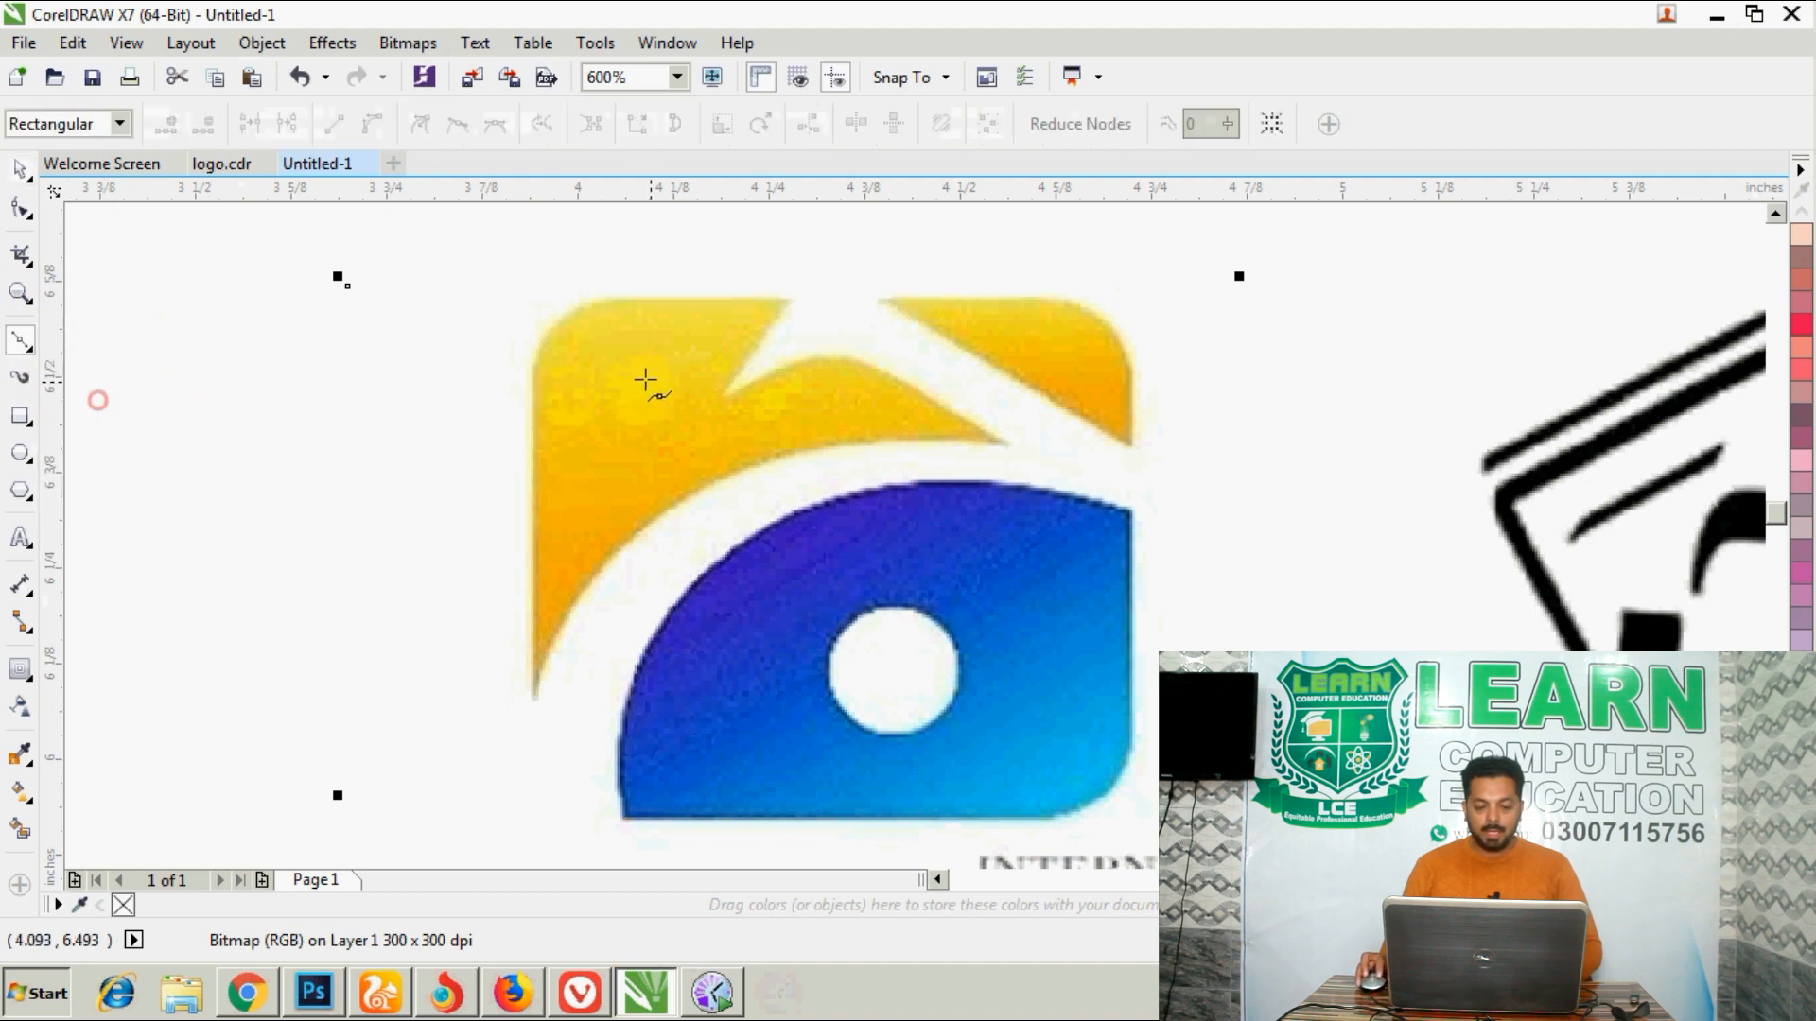
click(719, 397)
click(807, 279)
click(884, 268)
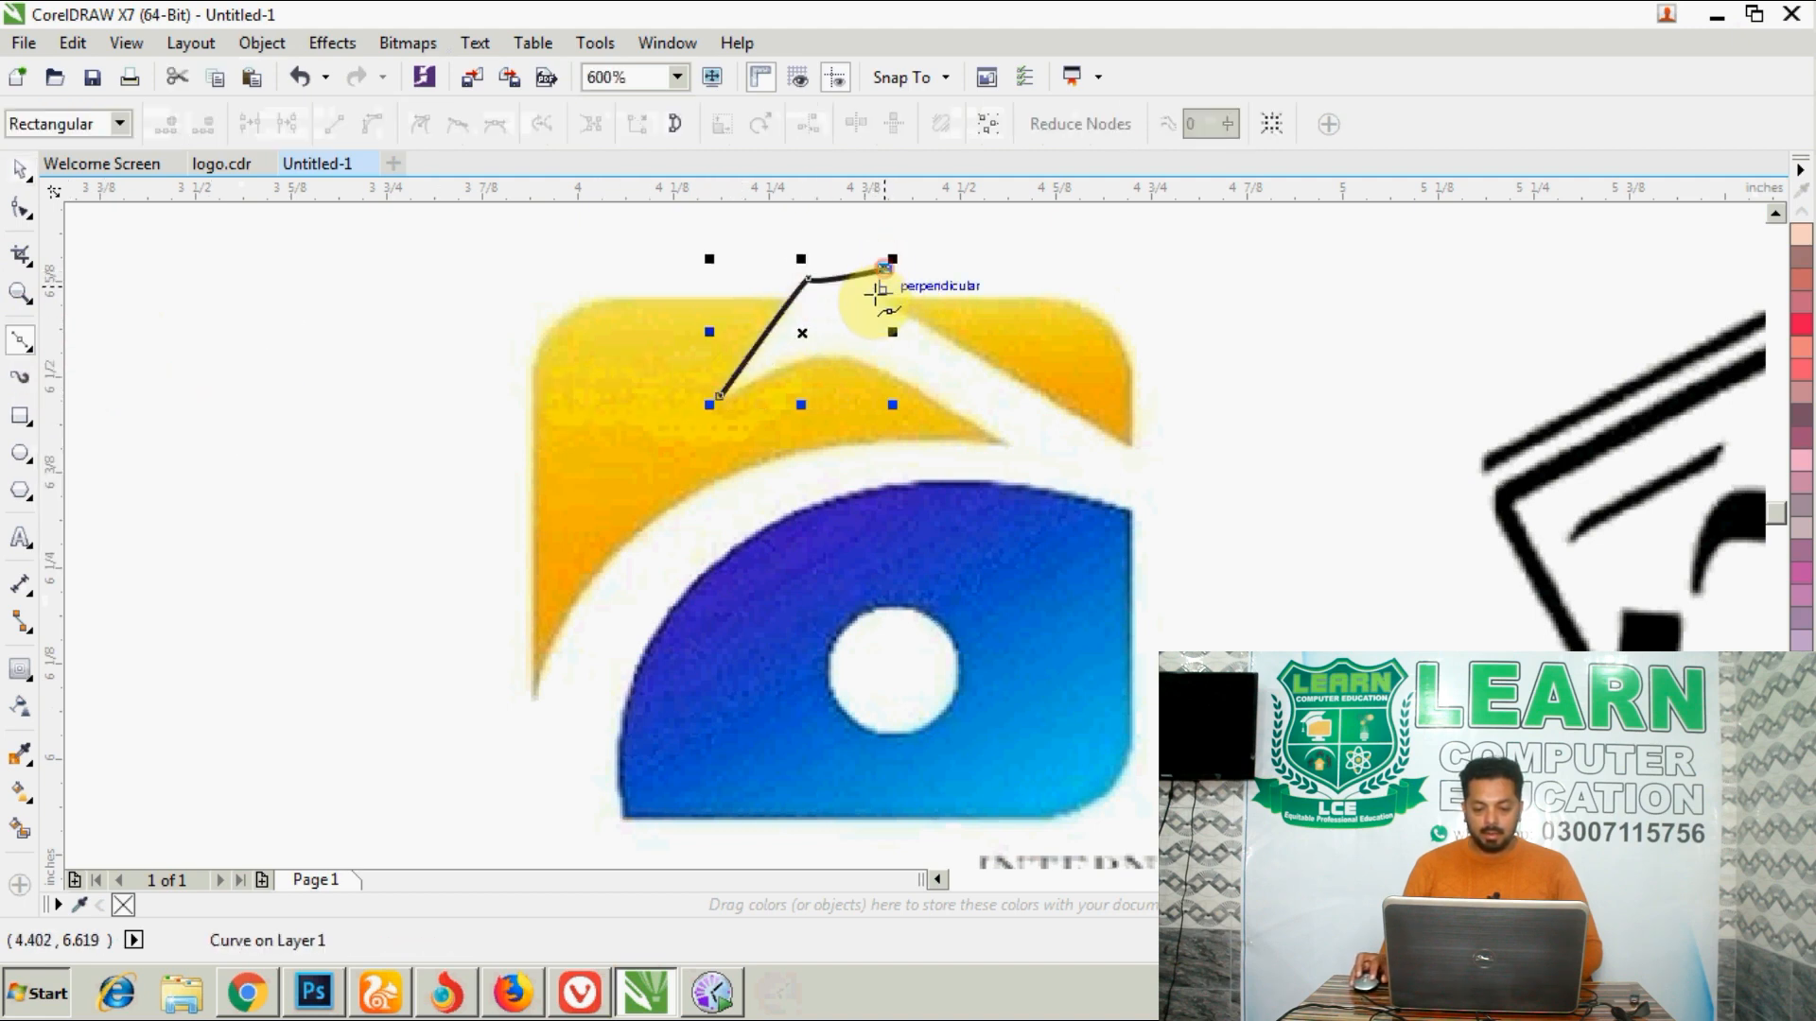
click(1152, 452)
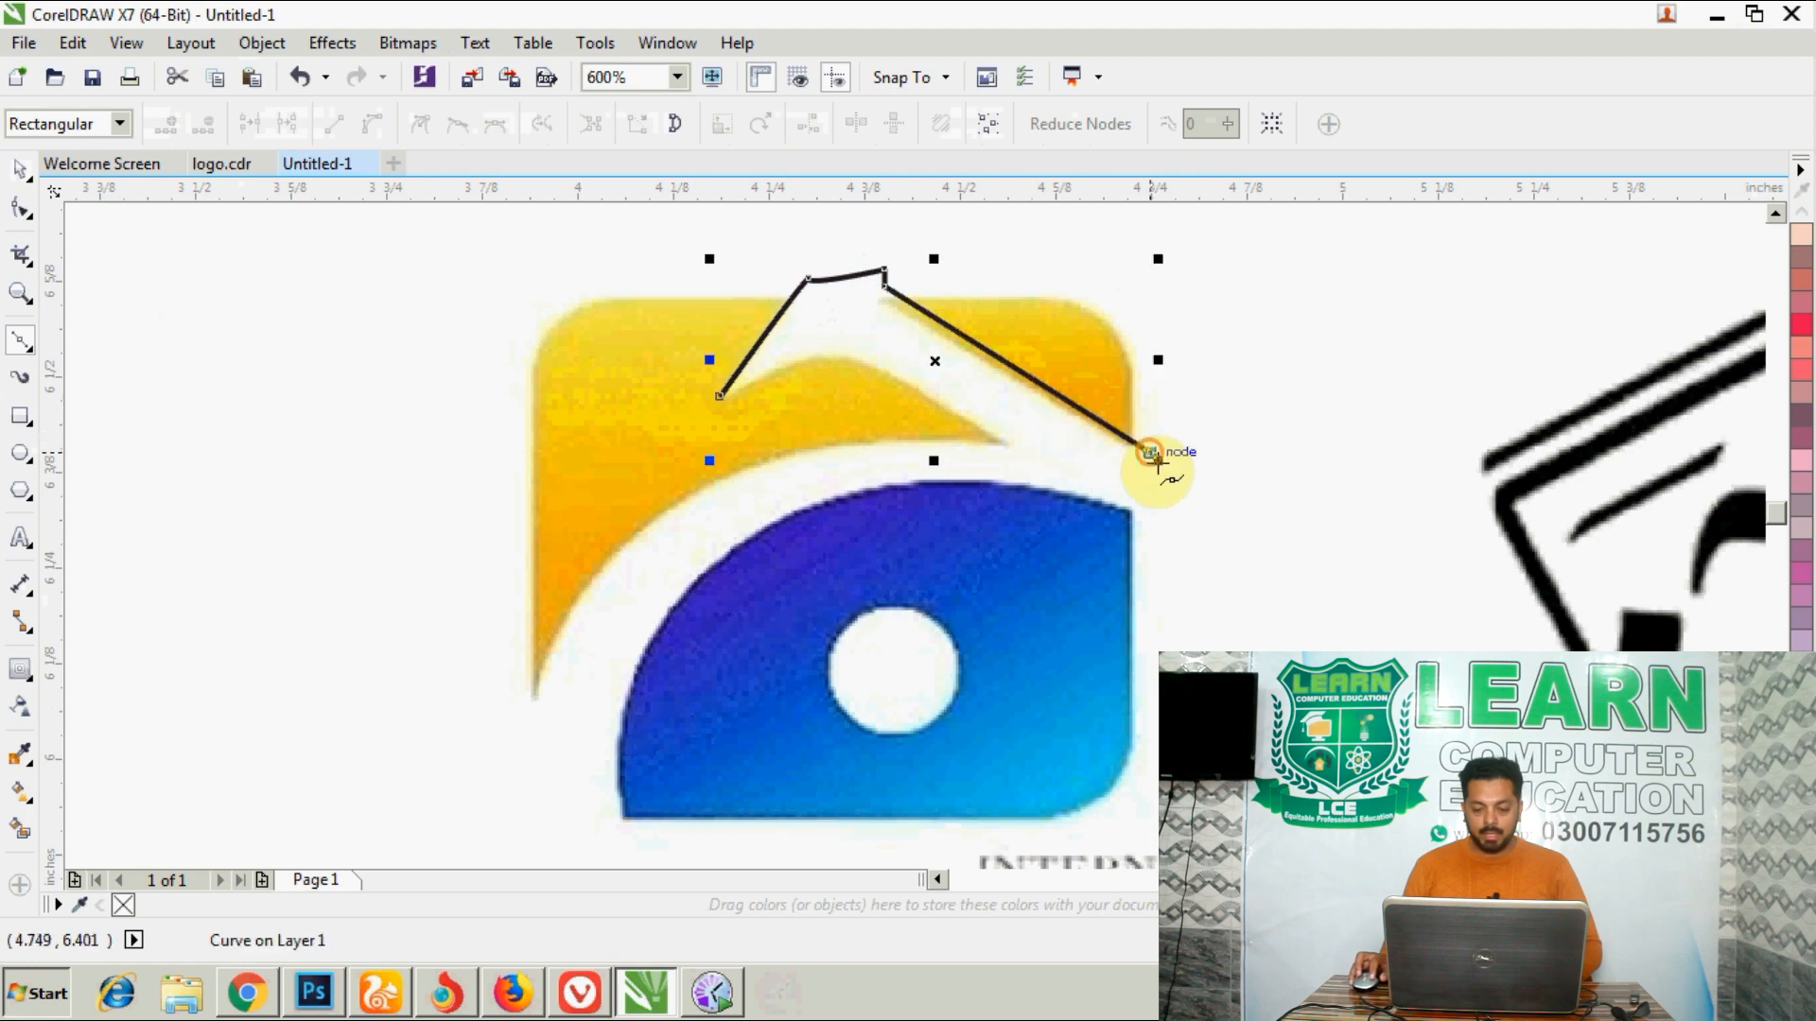
click(1155, 515)
click(1130, 516)
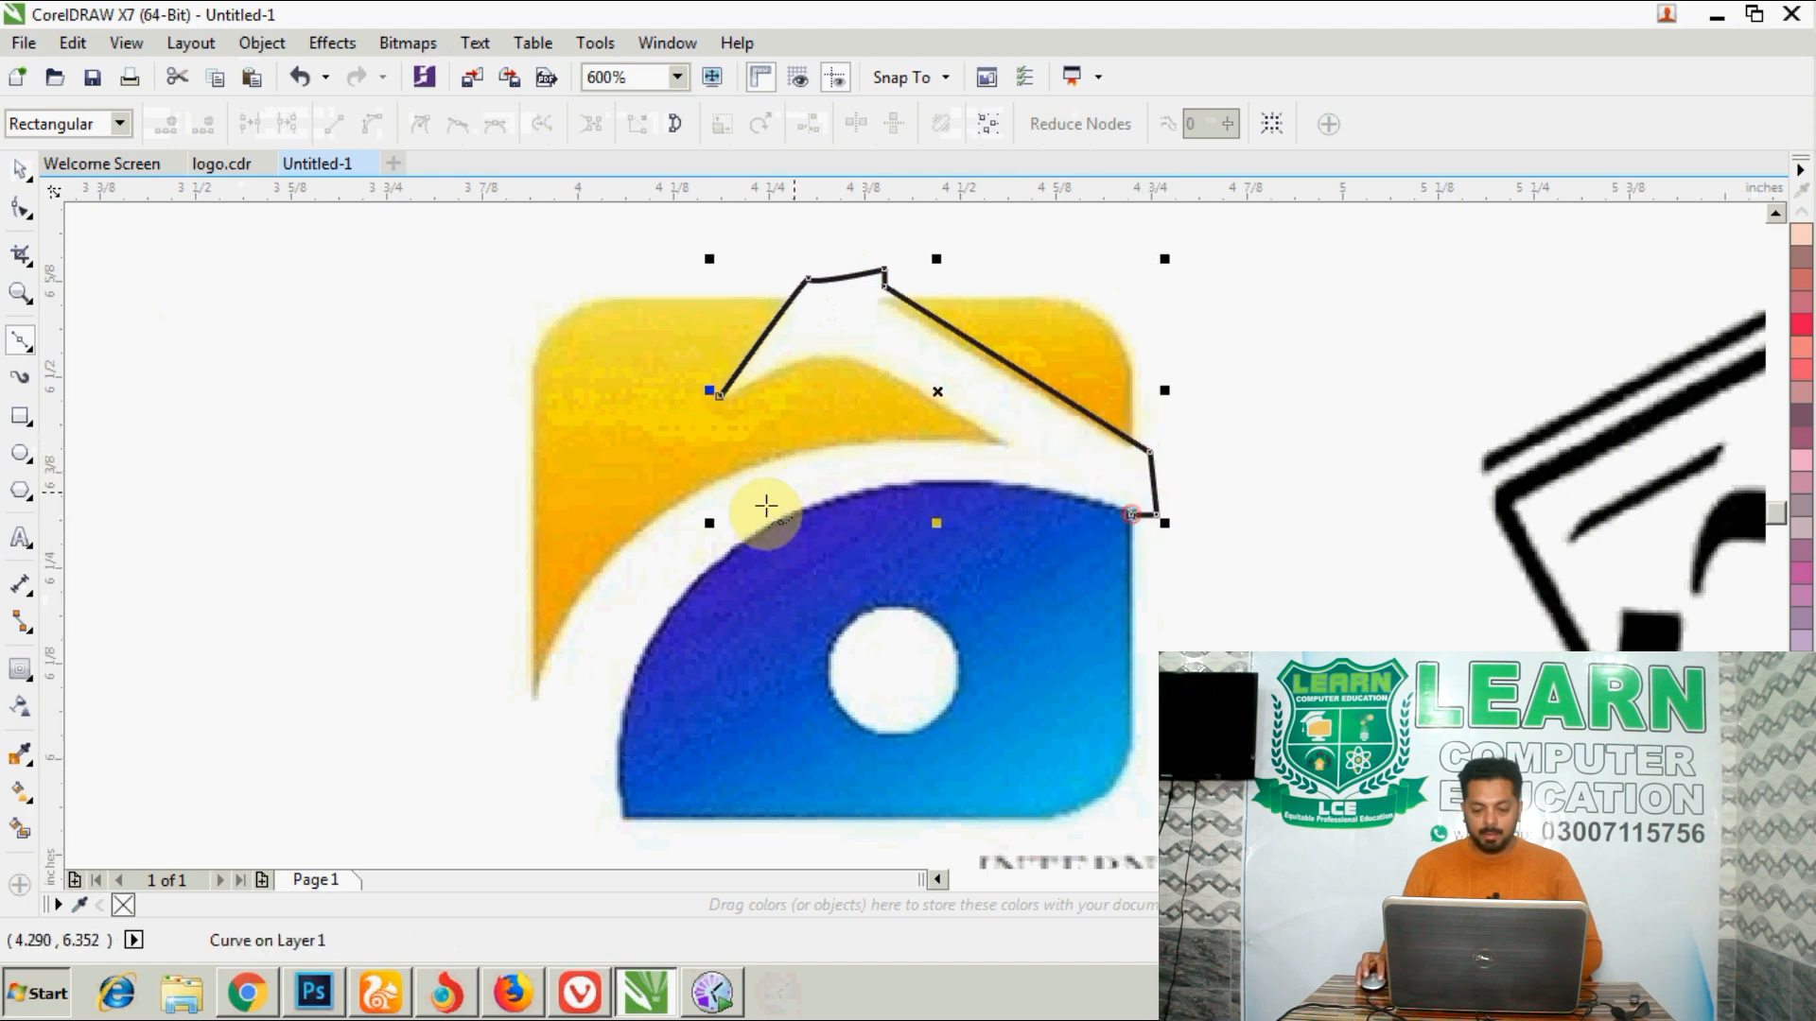
click(730, 554)
click(624, 818)
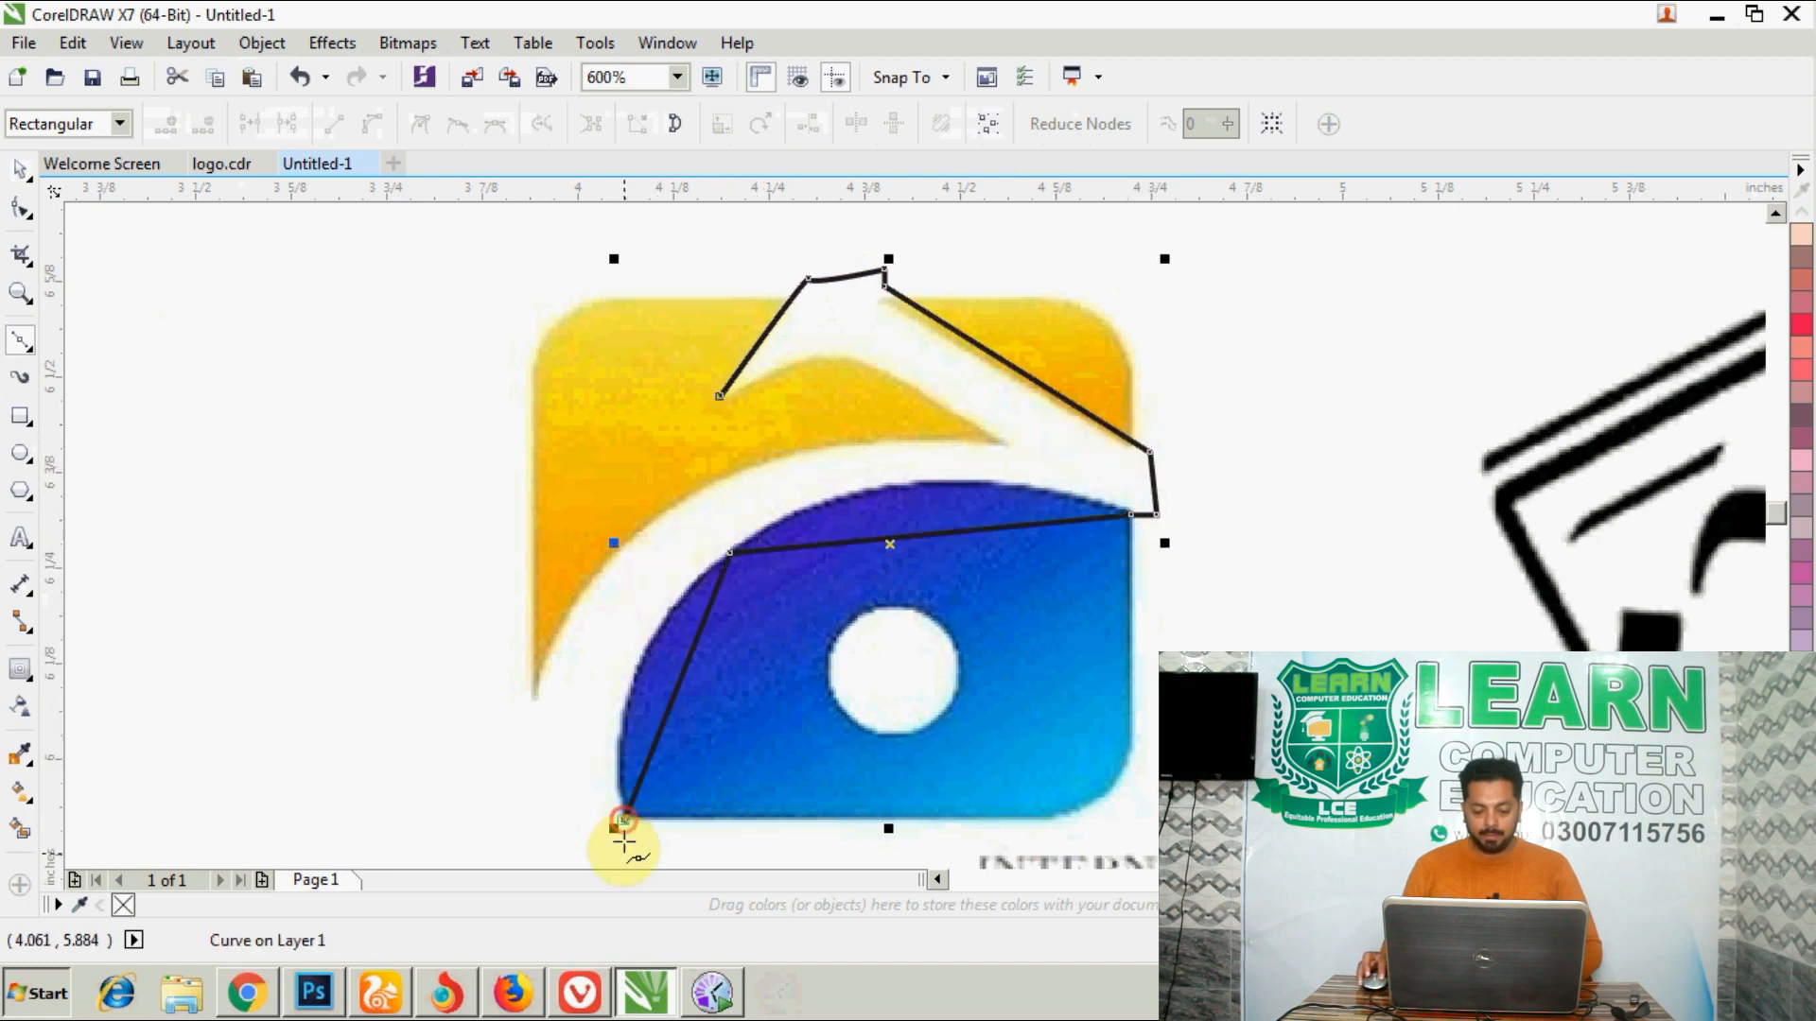
- Continue the outline around the swoosh's base and back along the yellow area's edge, closing it at the beak tip
click(627, 857)
click(450, 849)
click(468, 727)
click(534, 700)
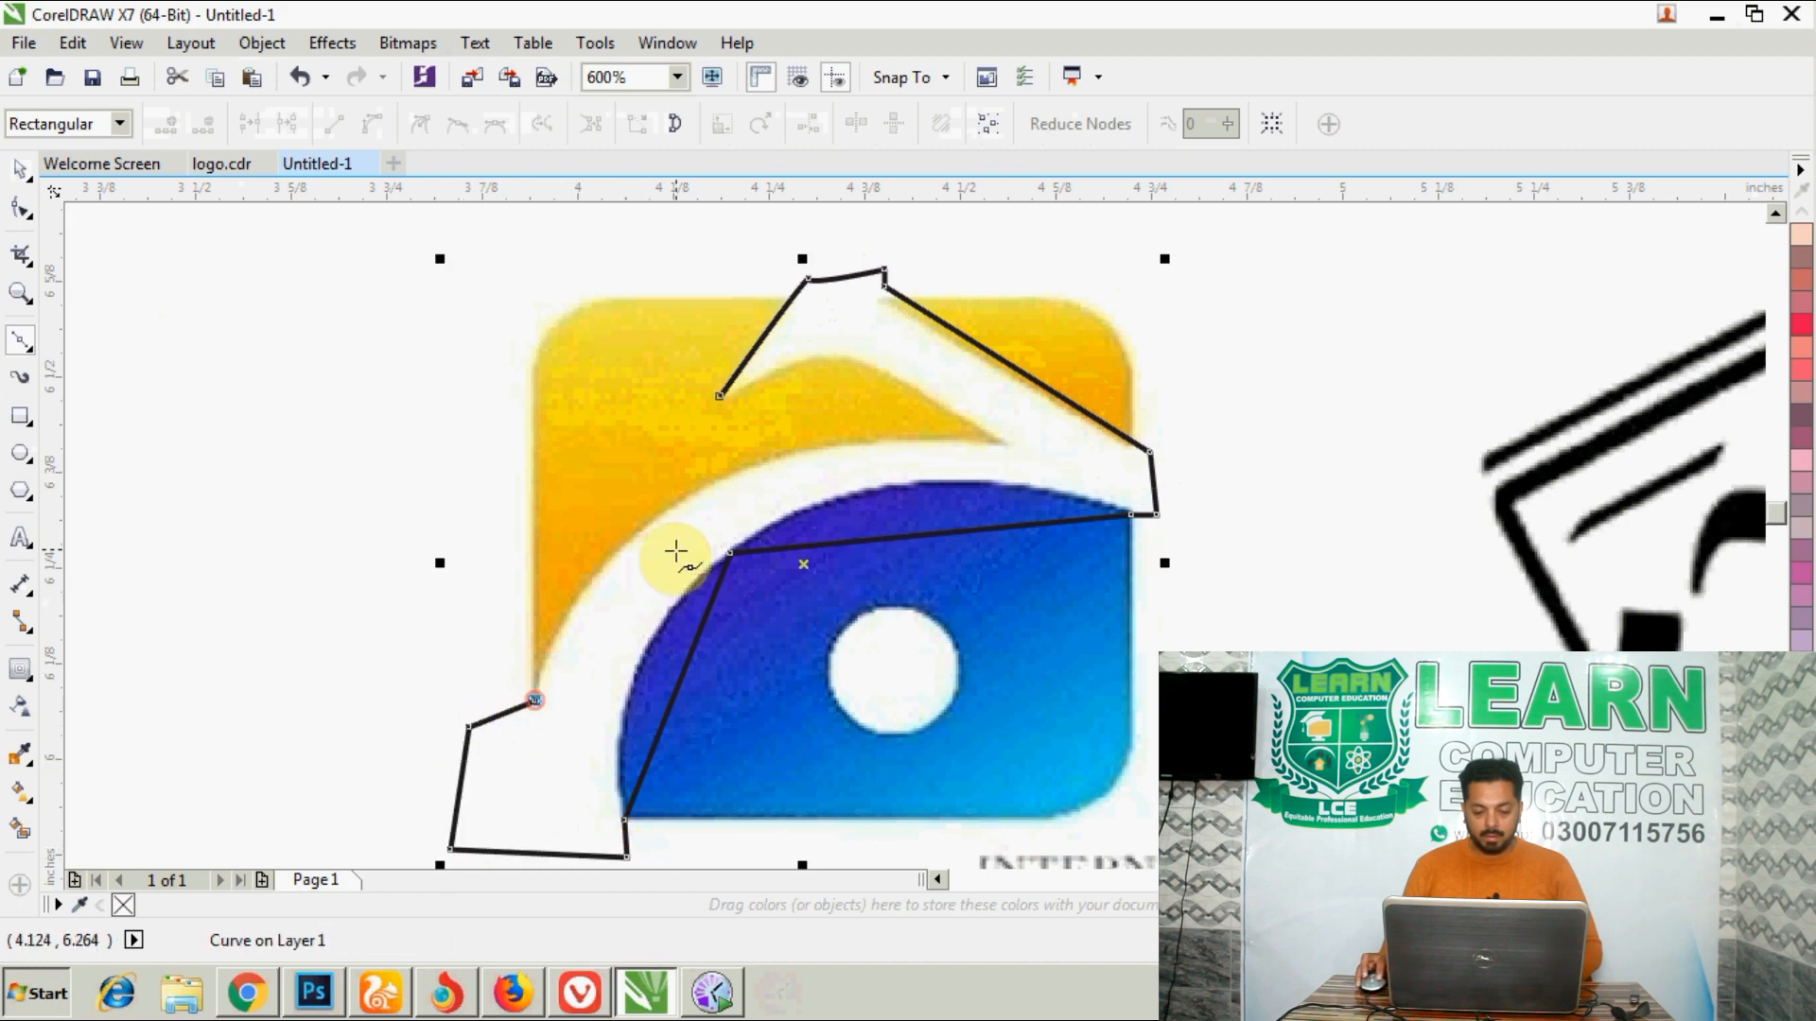
click(691, 488)
click(1010, 444)
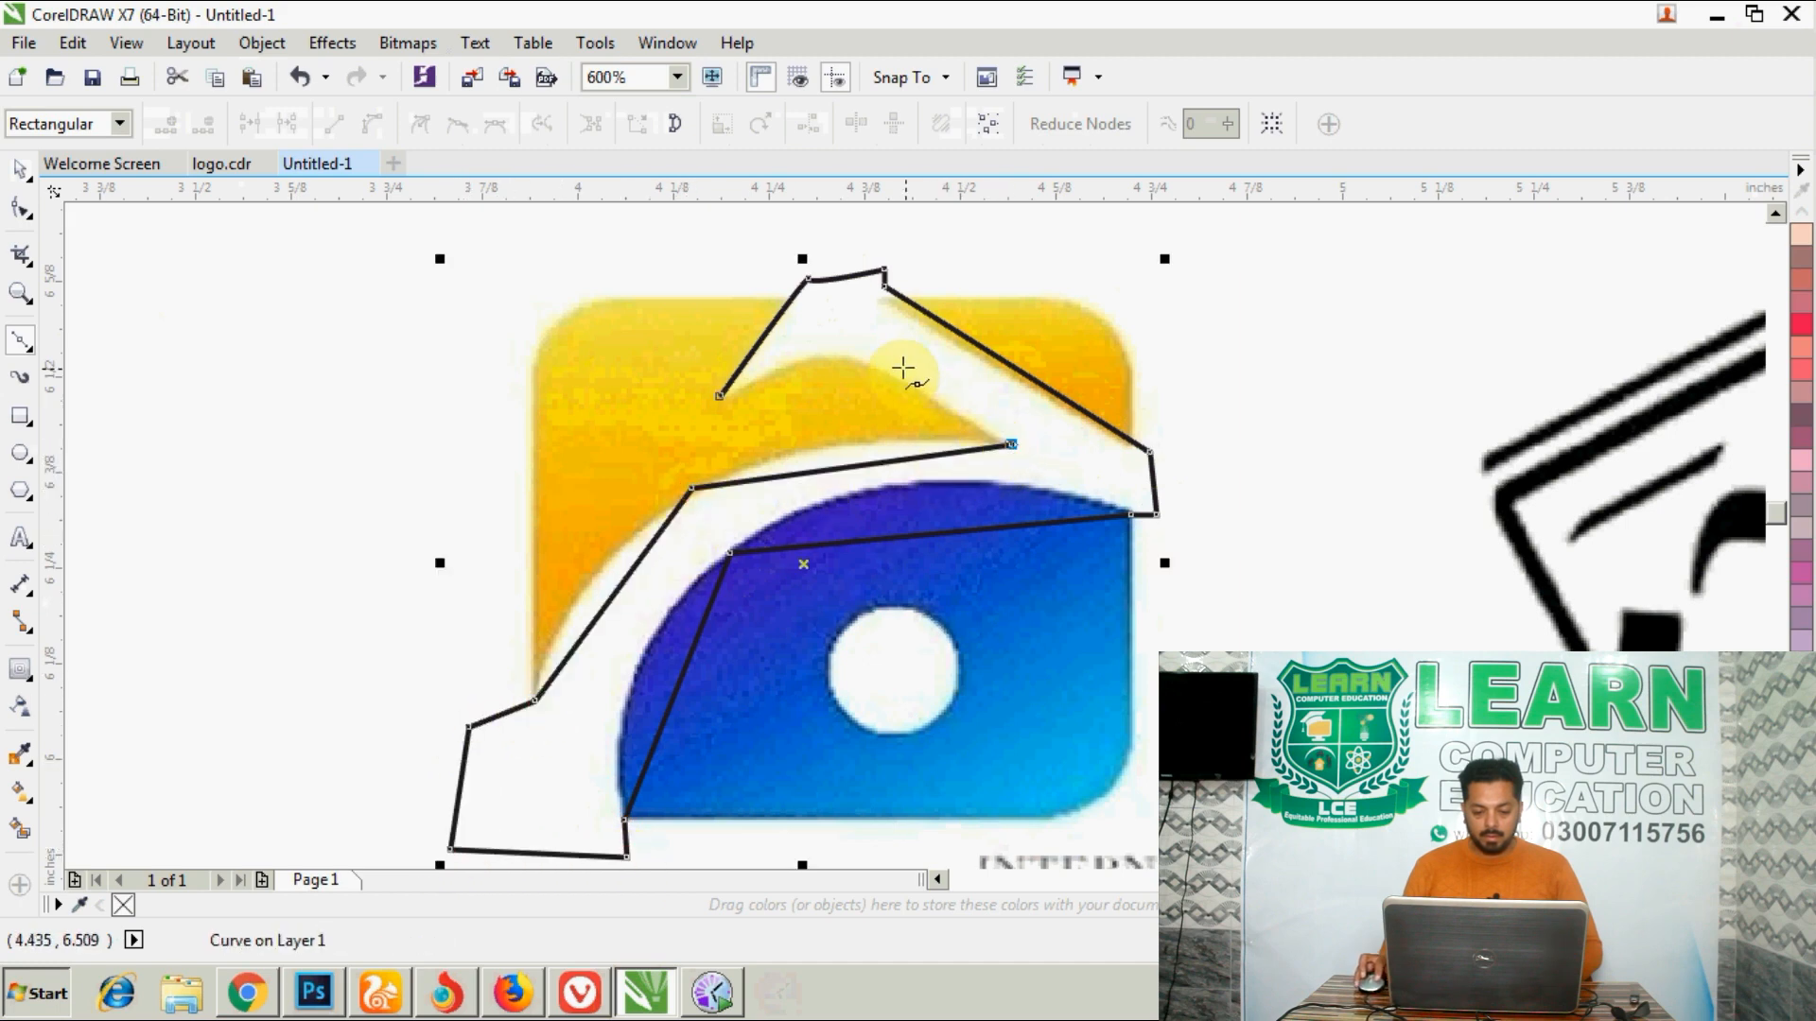
click(840, 358)
click(719, 397)
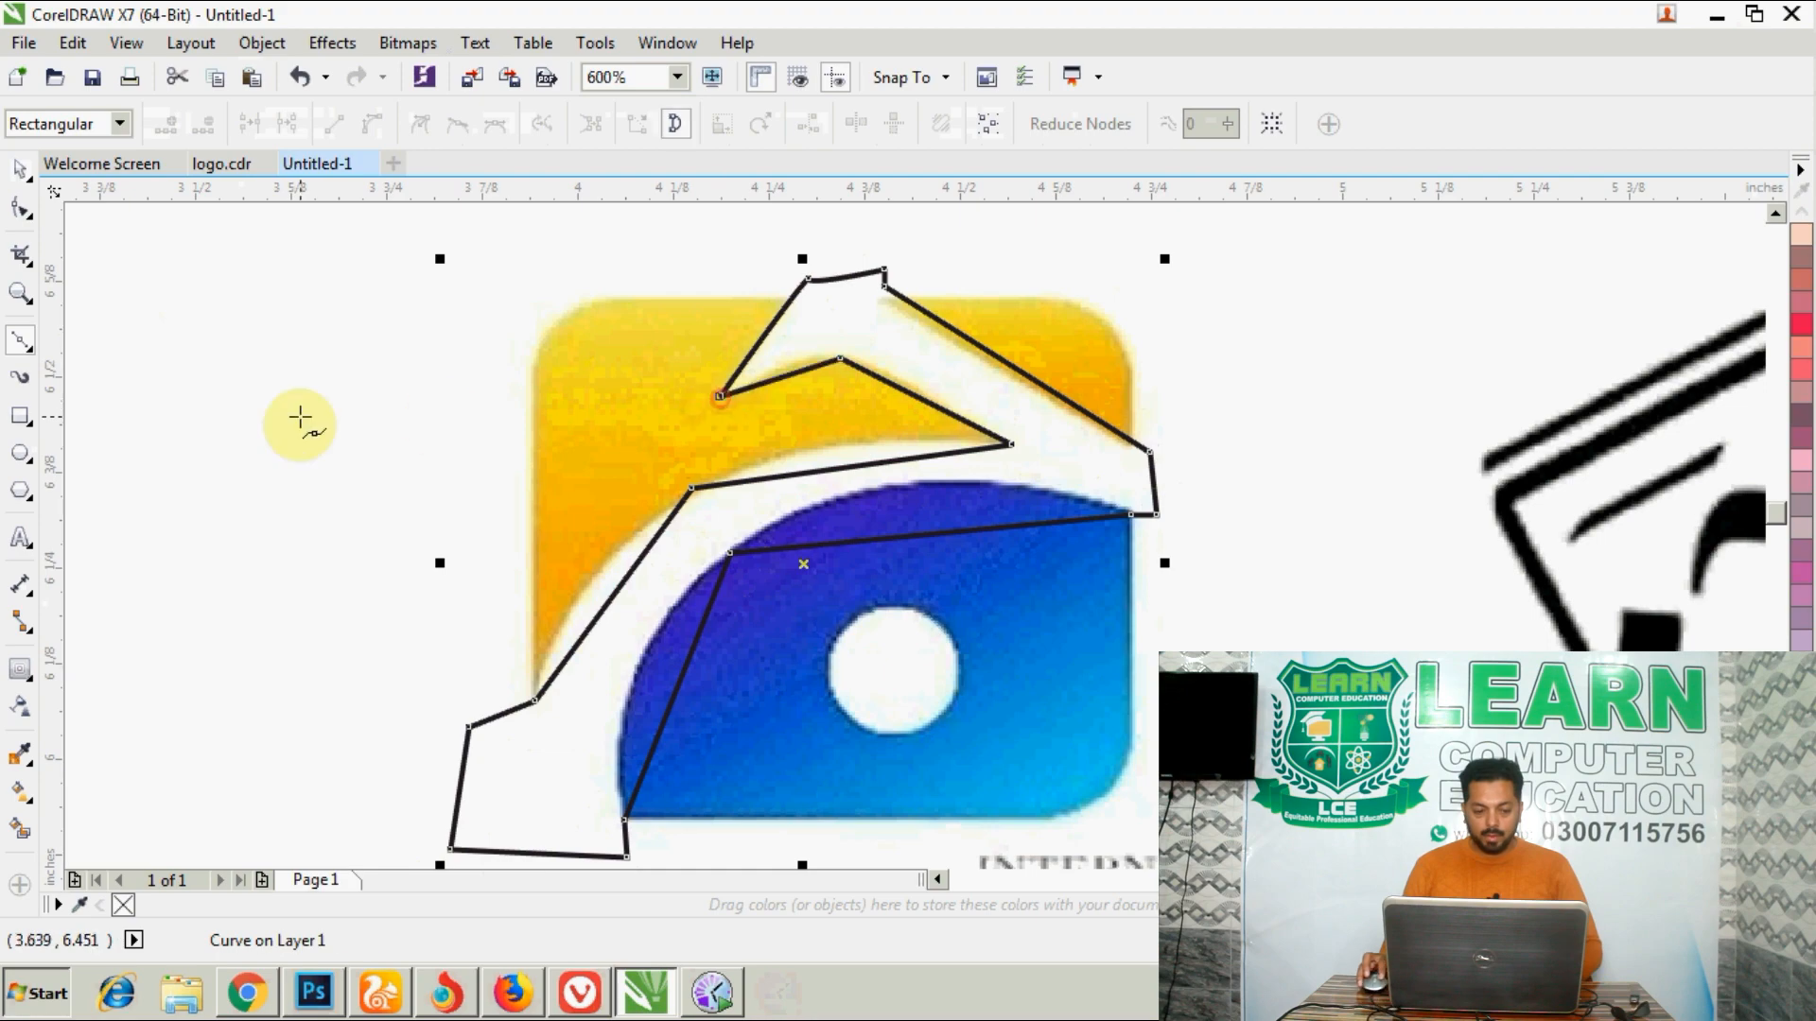
- Convert the outline's edge along the yellow area to a curve, remove its middle node, and shape it to the swoosh's outer arc
click(21, 210)
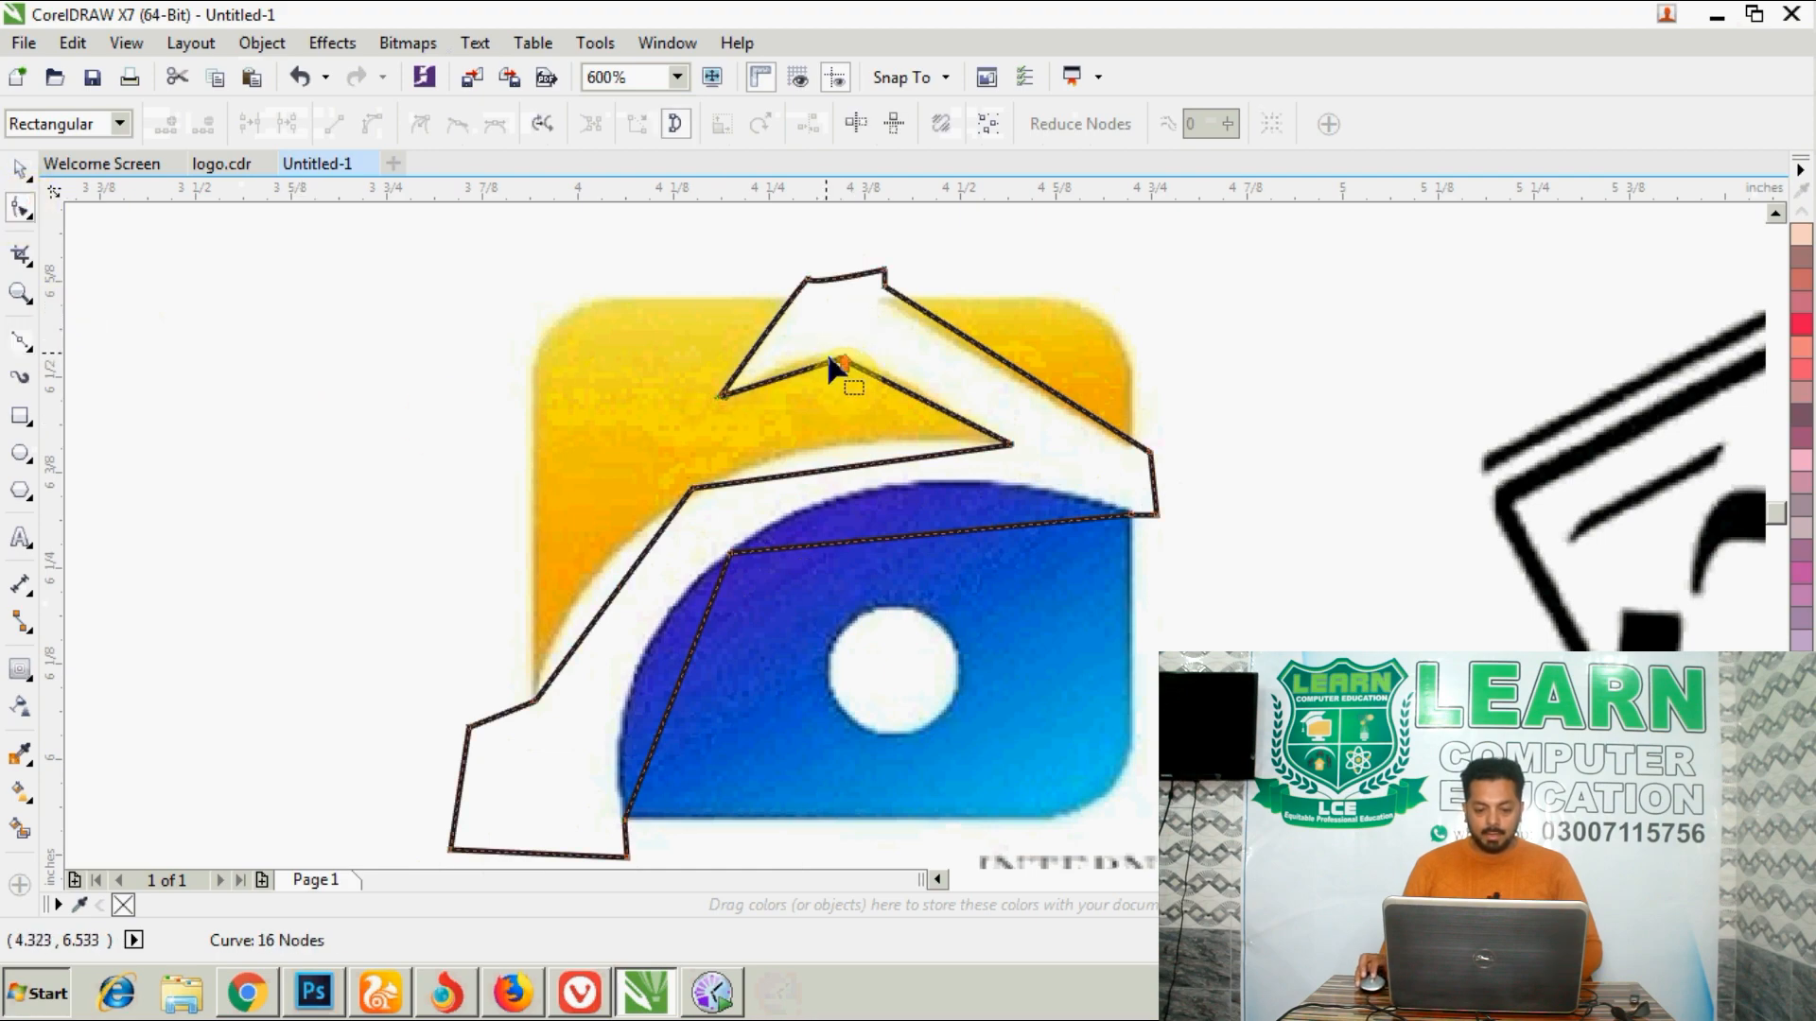
scroll(826, 355, up, 1)
drag(853, 358, 810, 355)
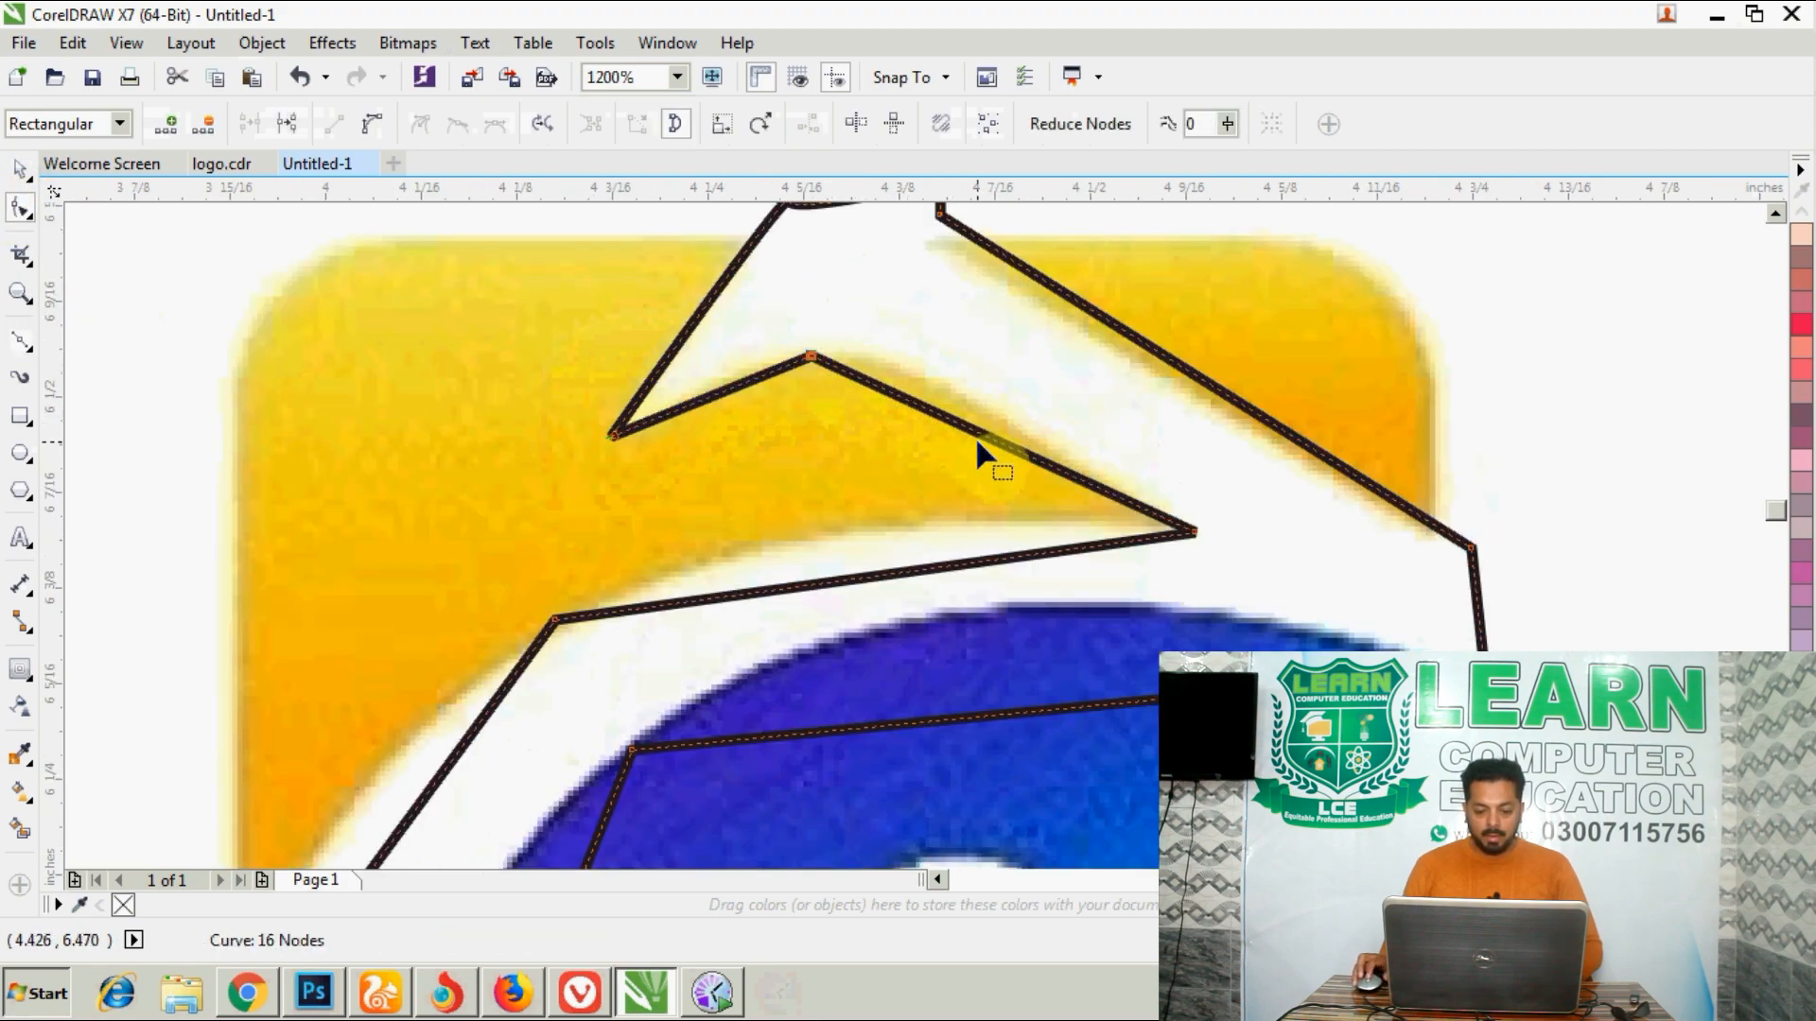
scroll(976, 437, down, 2)
scroll(933, 507, up, 1)
click(864, 452)
right_click(851, 458)
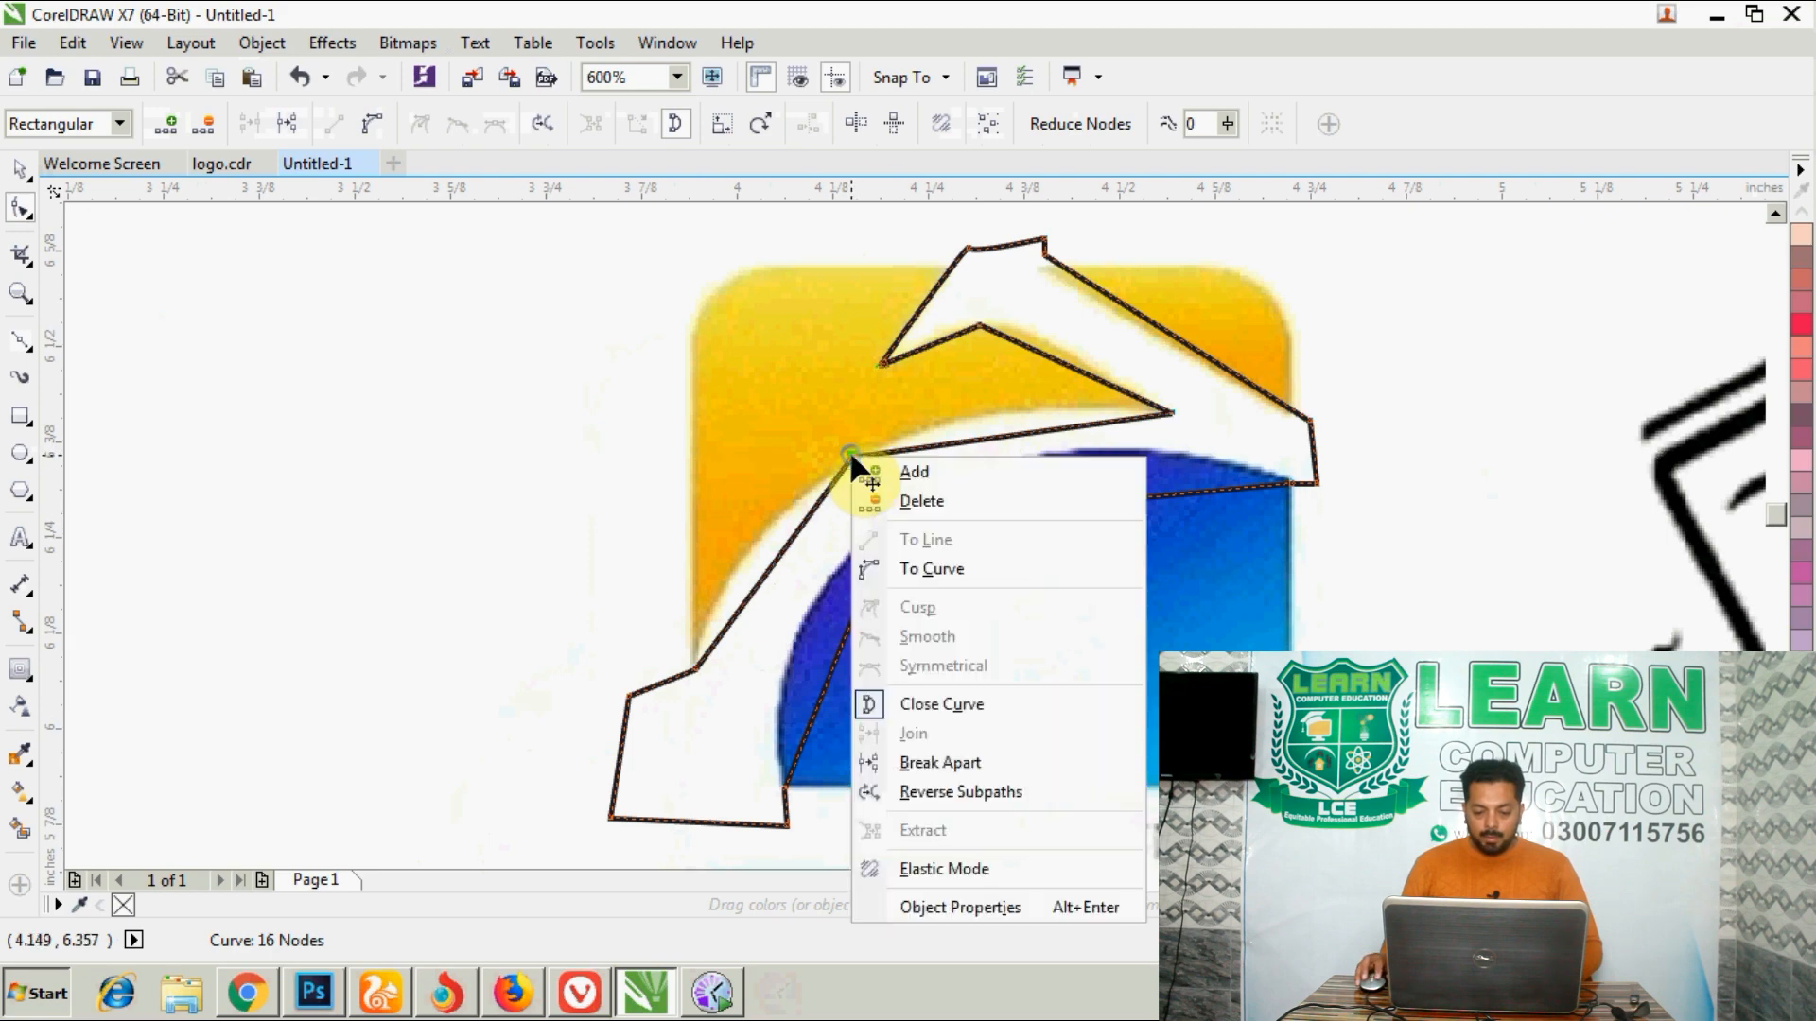
click(910, 553)
double_click(851, 459)
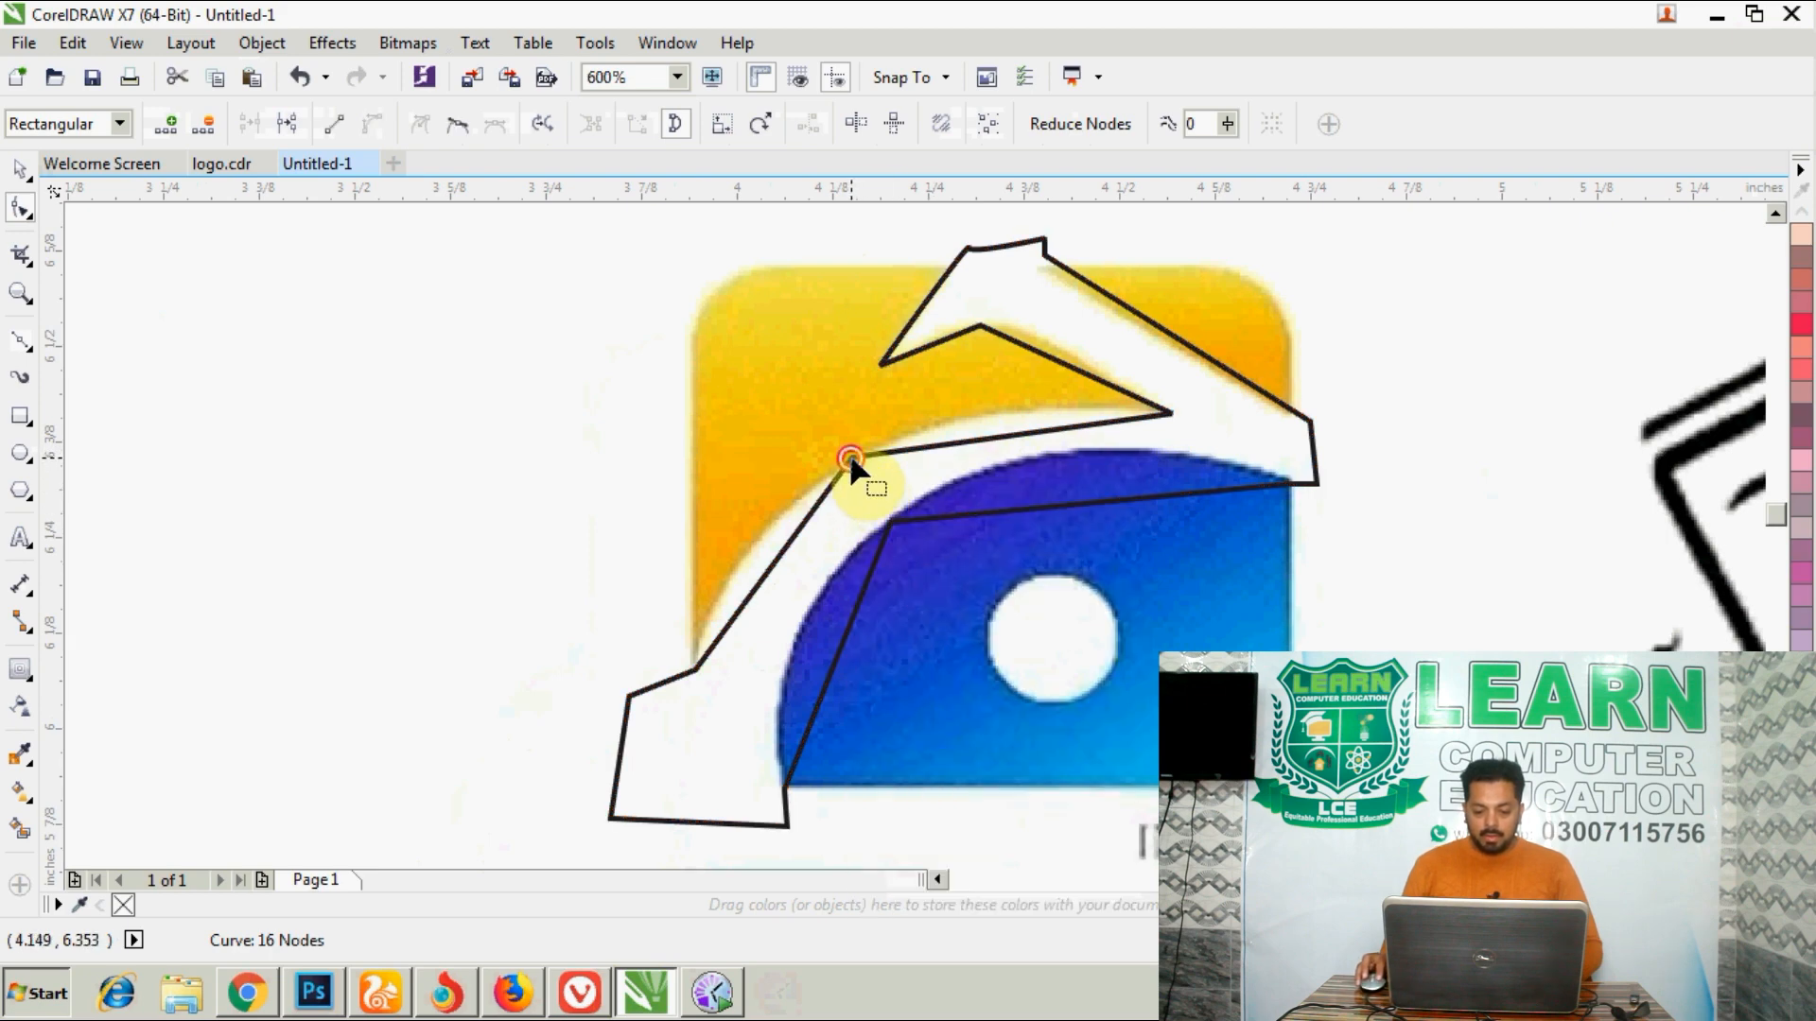
click(696, 670)
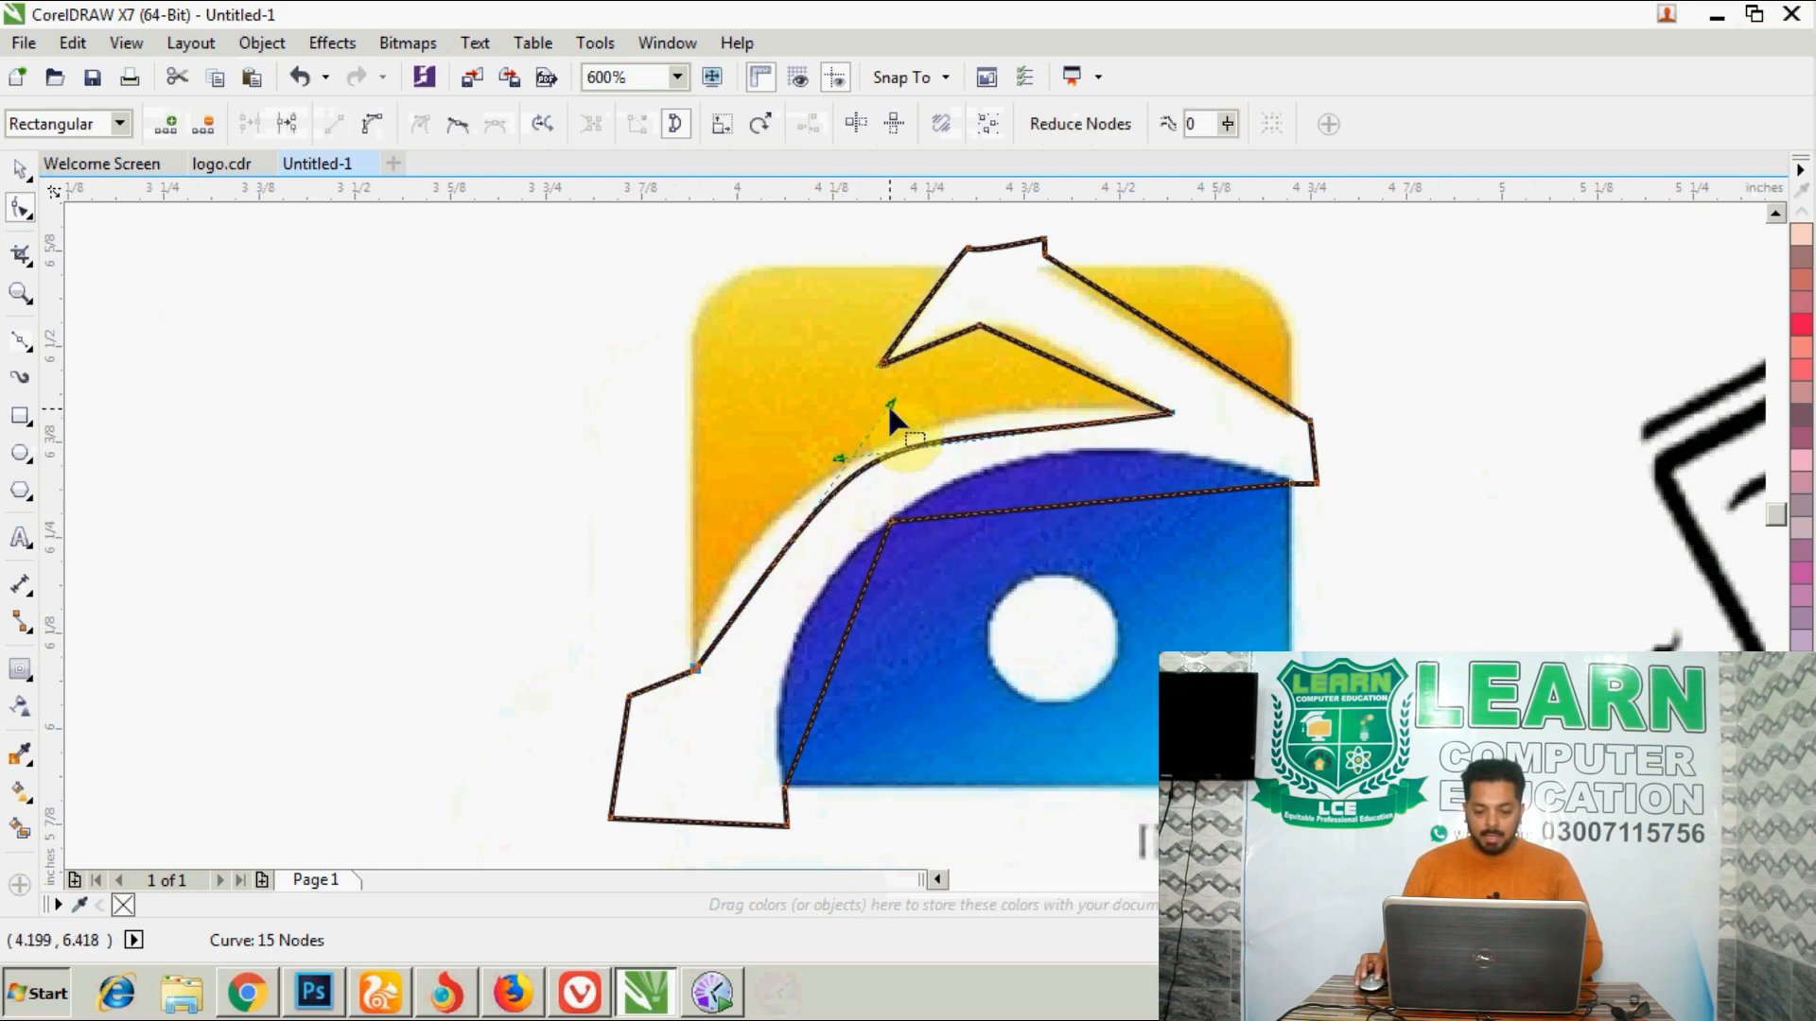
drag(889, 404, 734, 488)
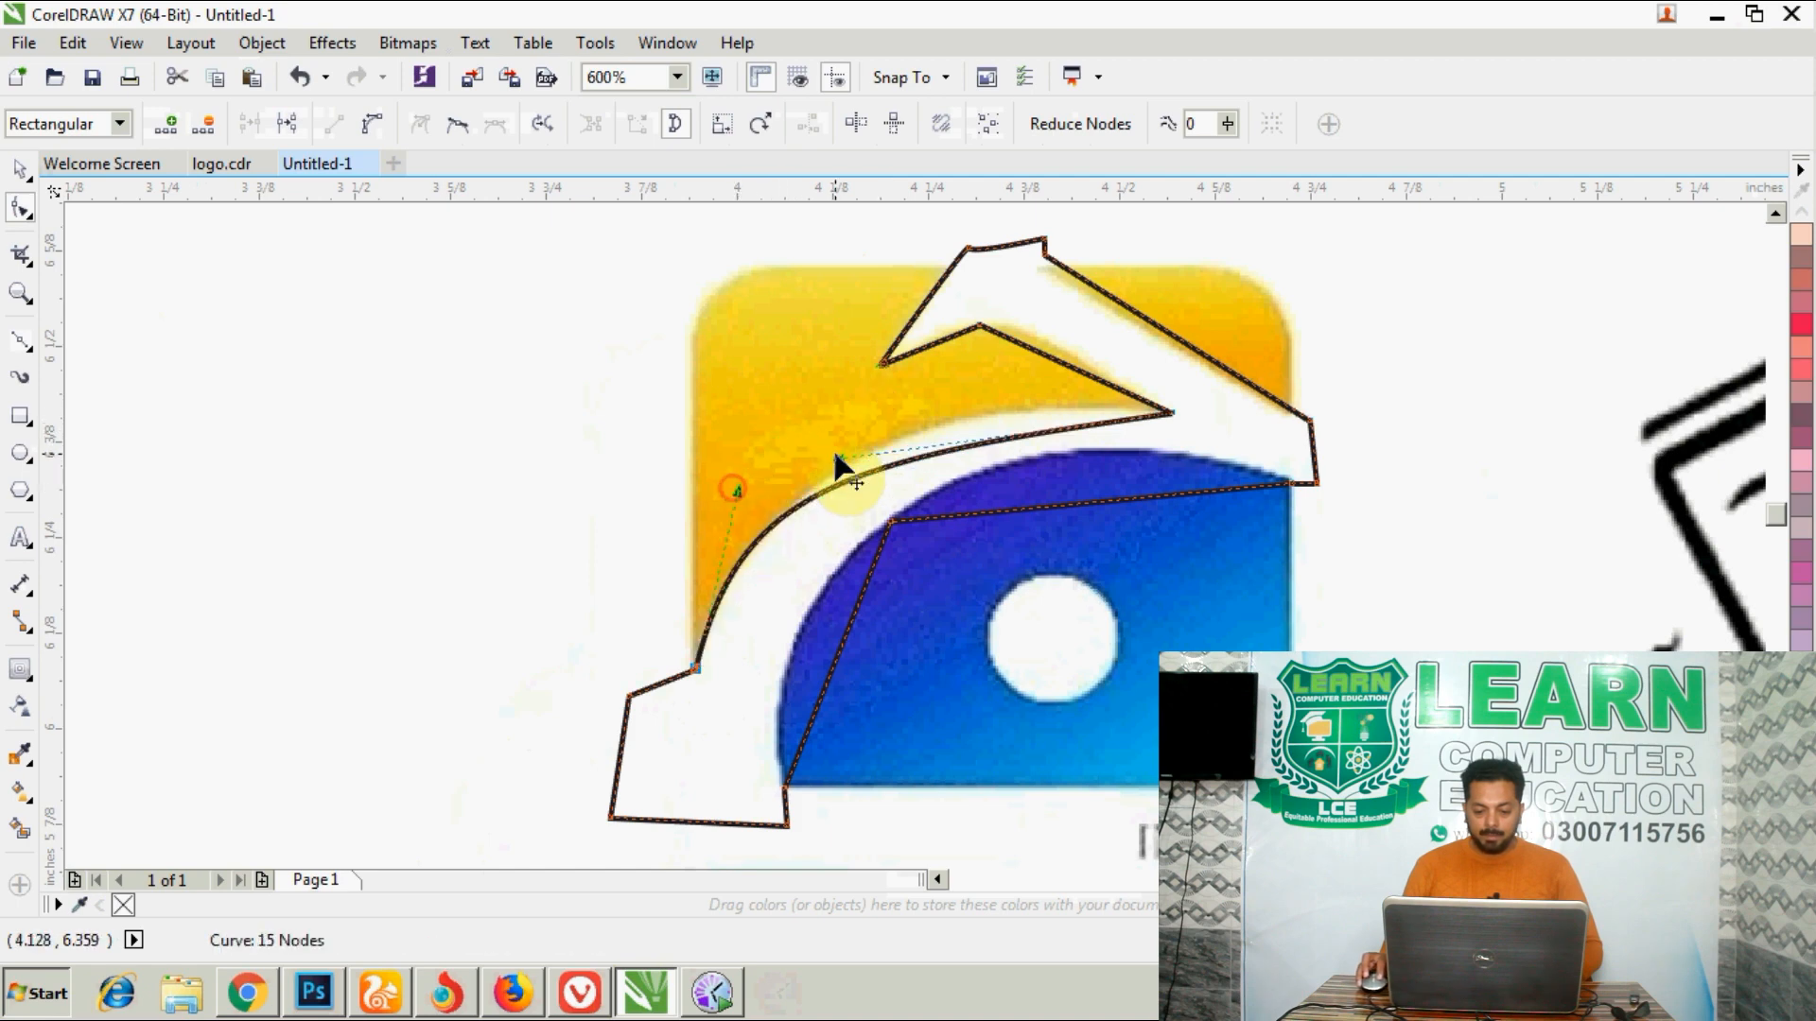
drag(838, 461, 934, 377)
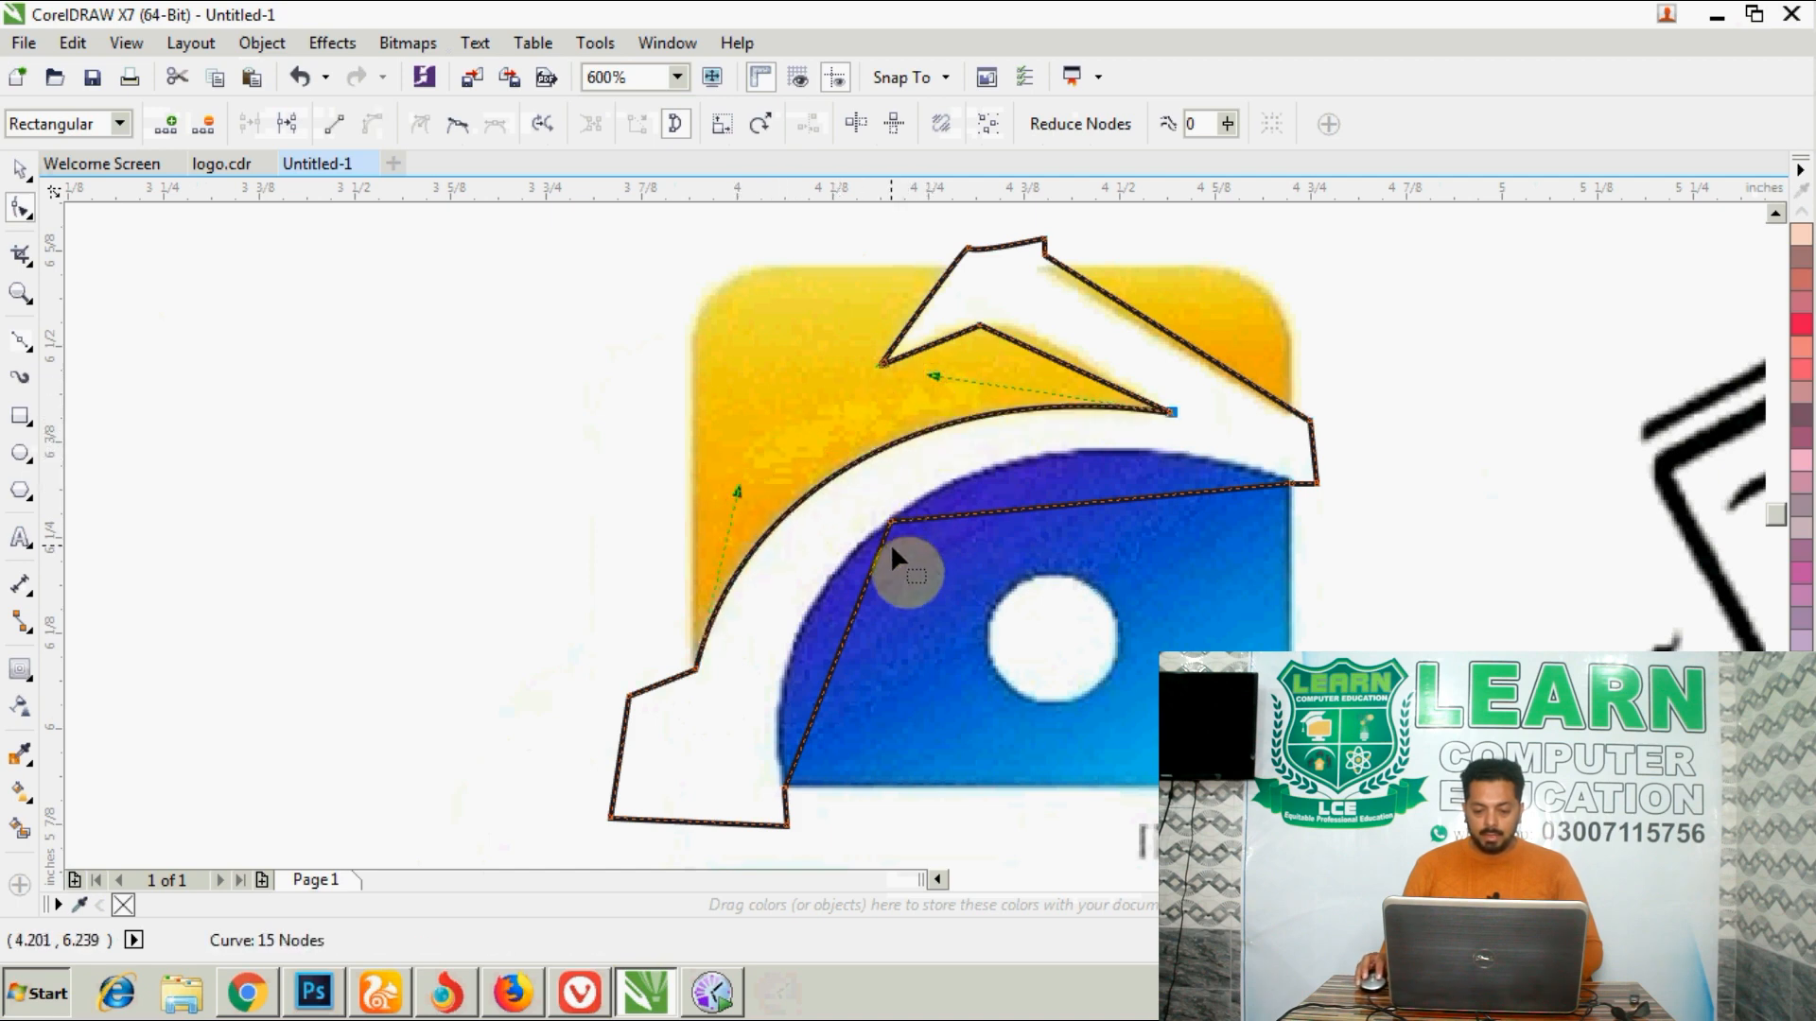
- Convert the outline's edge along the blue shape to a curve, delete its middle node, and bend it to the blue arc
right_click(894, 519)
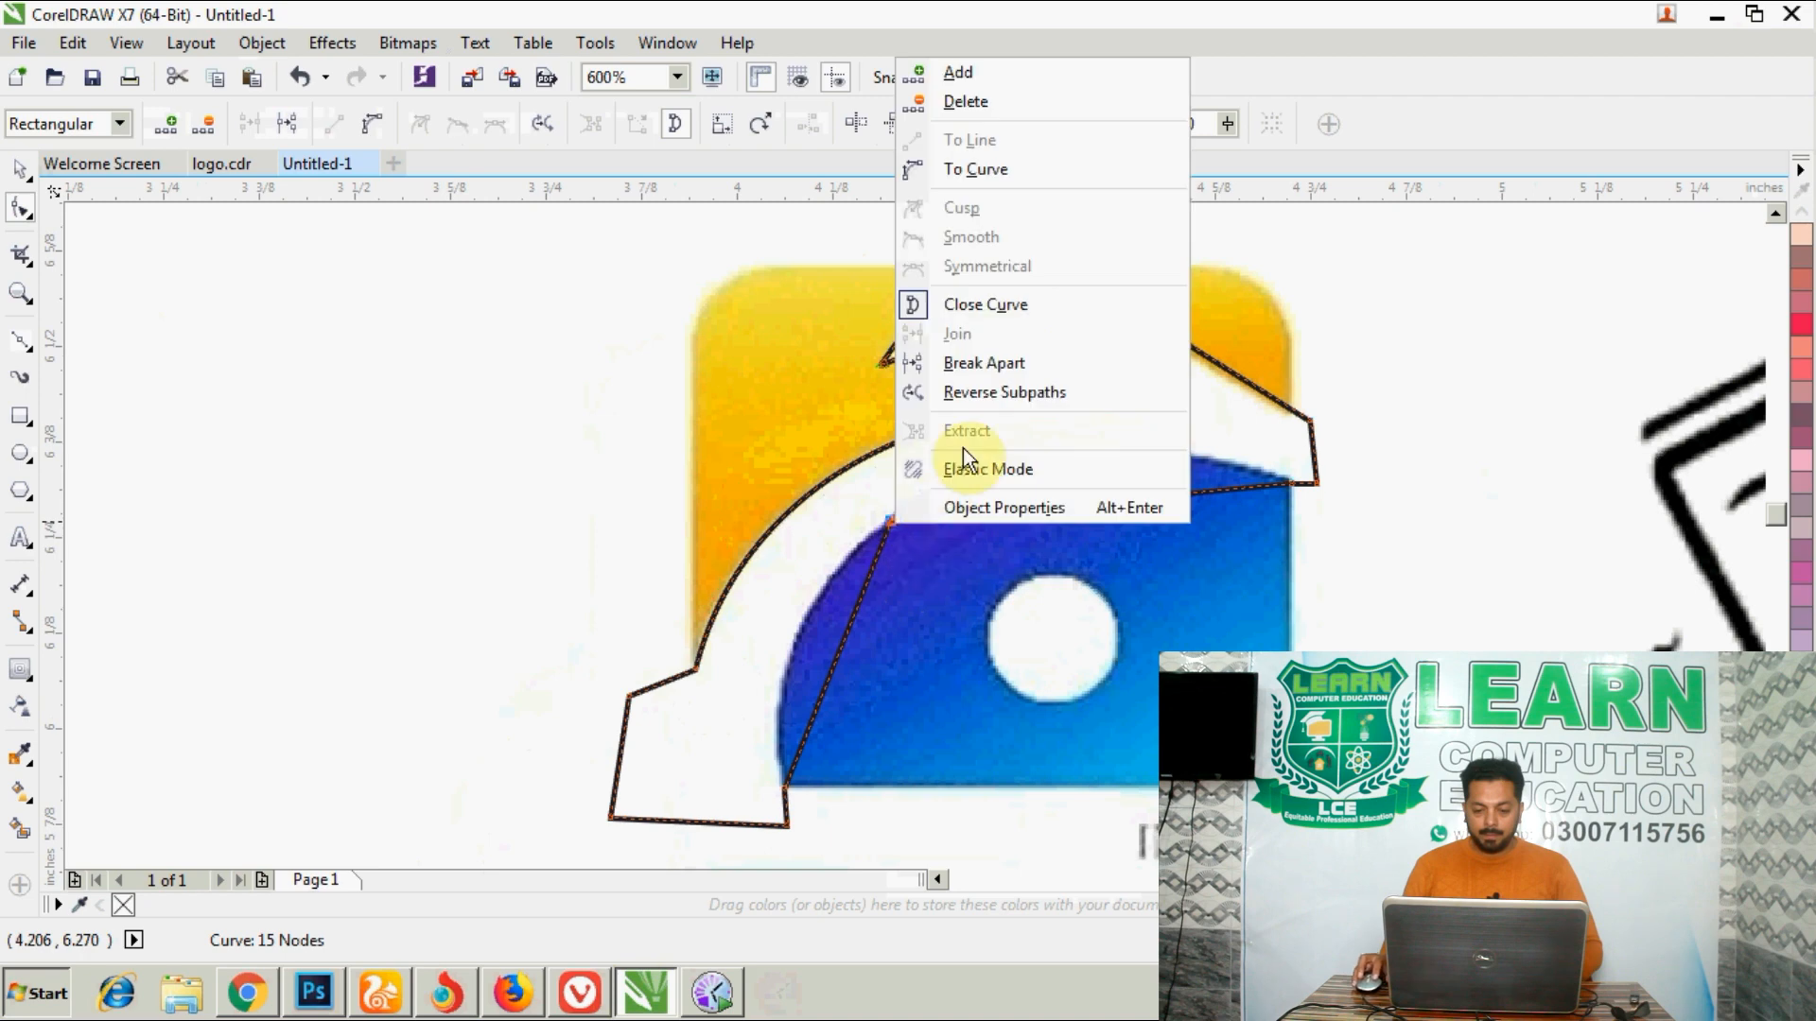
click(814, 445)
right_click(891, 519)
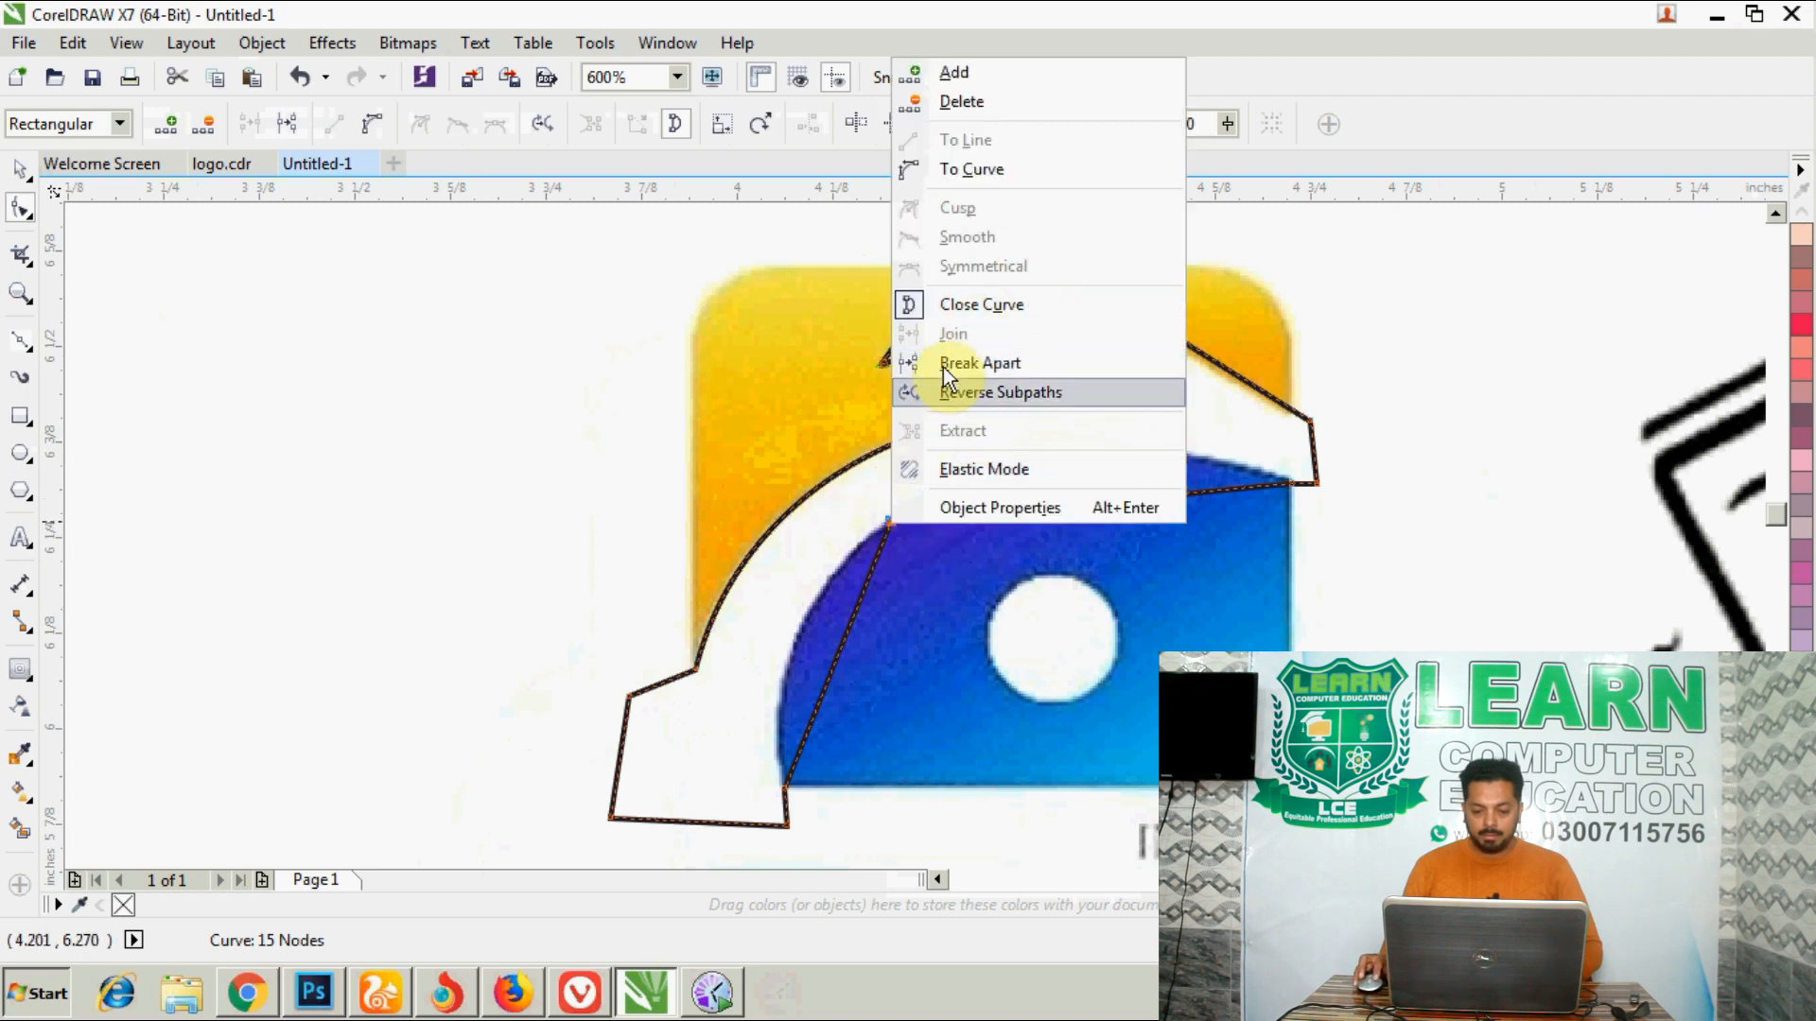
click(971, 168)
double_click(891, 521)
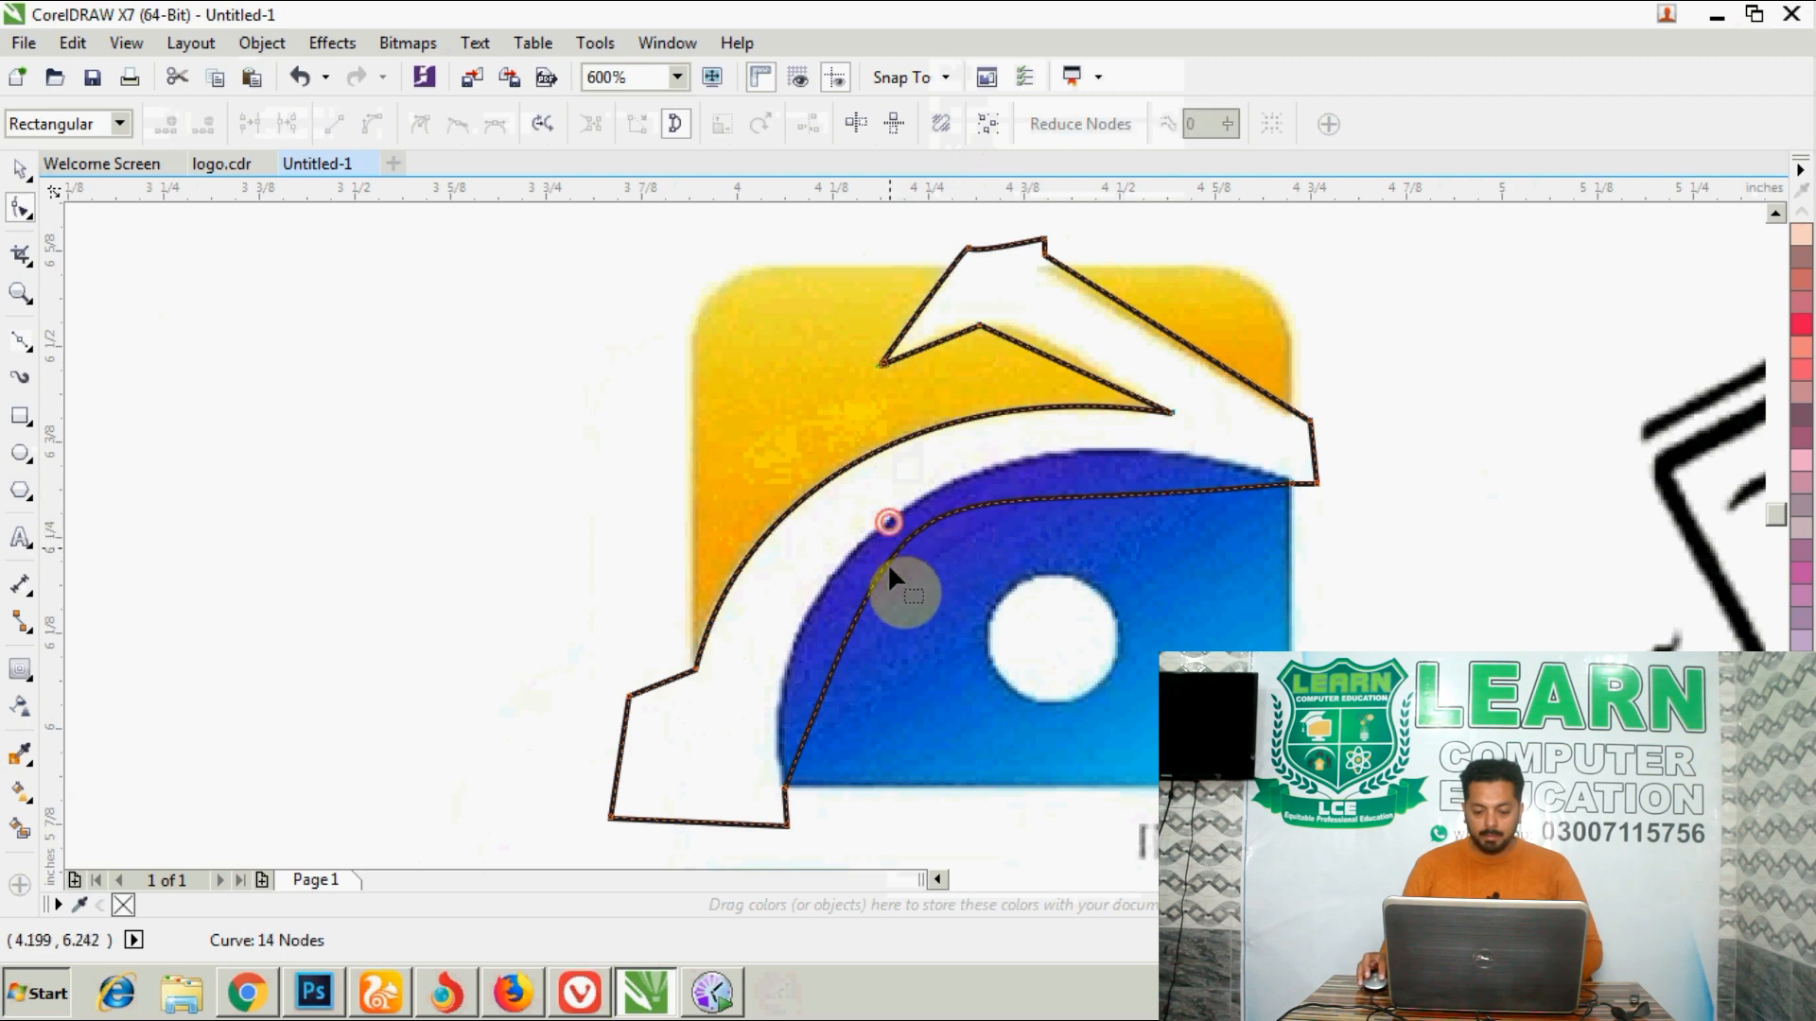
click(784, 786)
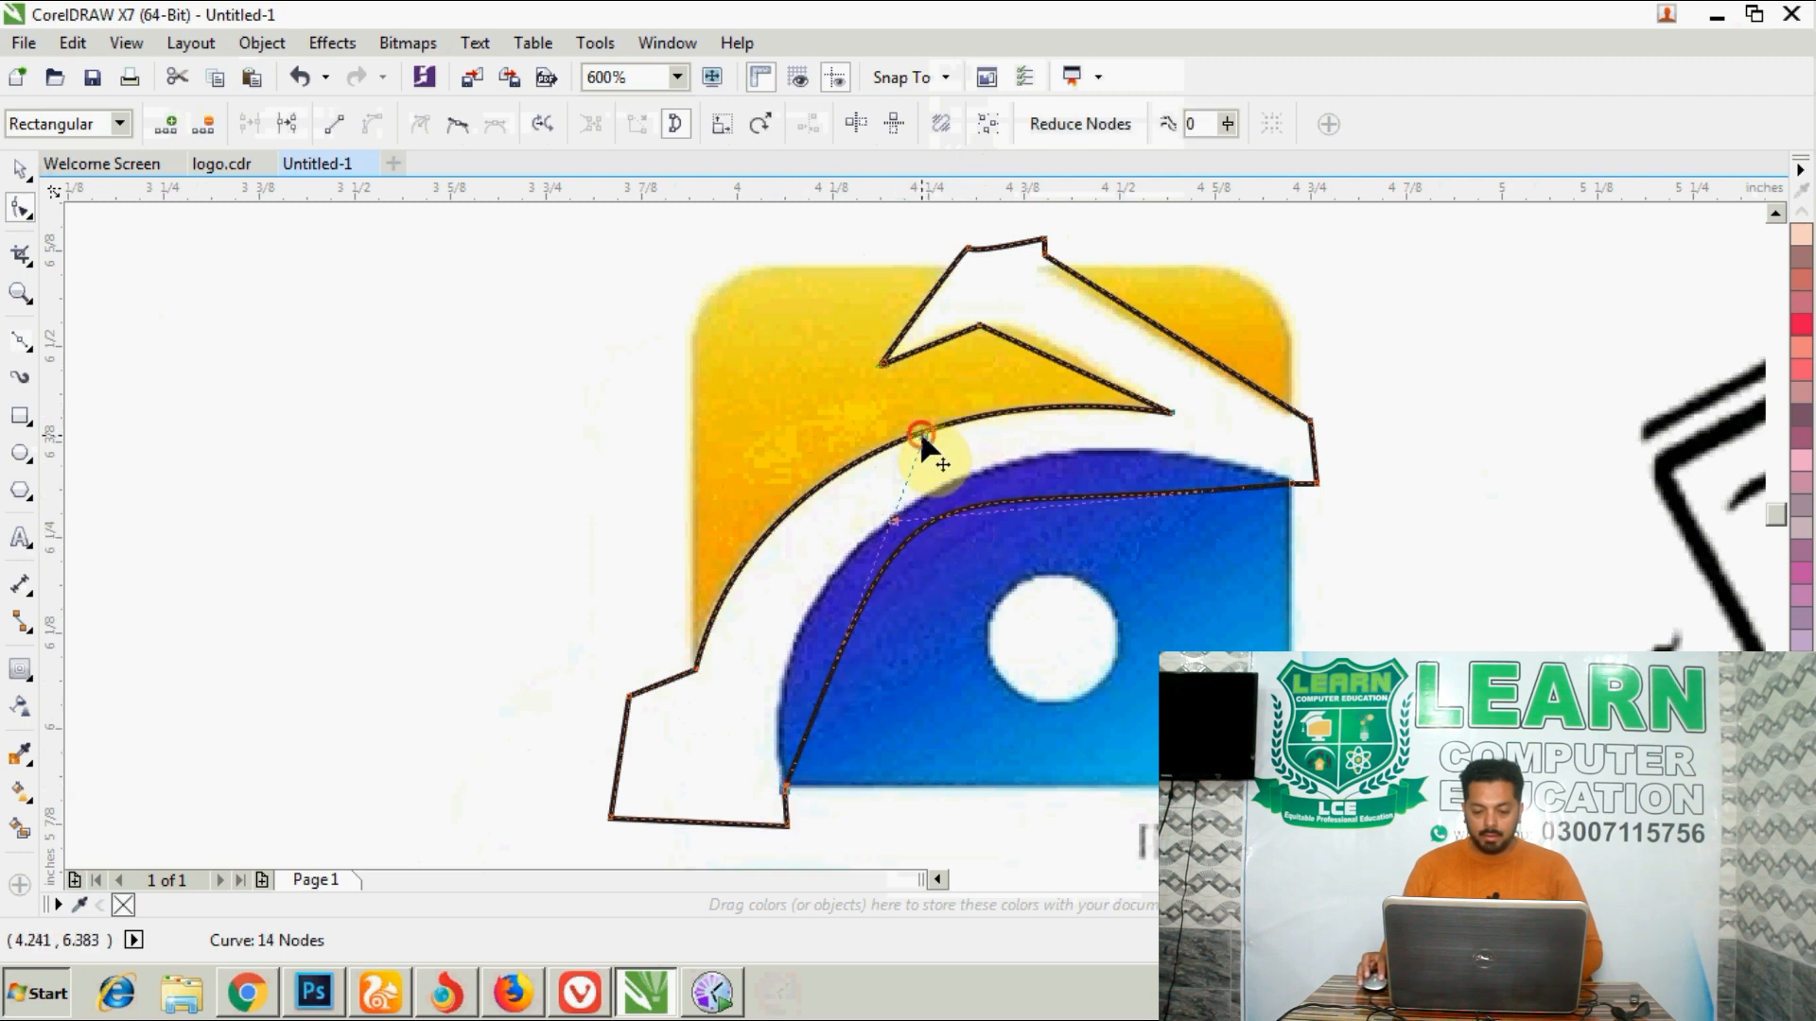
drag(921, 437, 747, 568)
drag(893, 519, 981, 368)
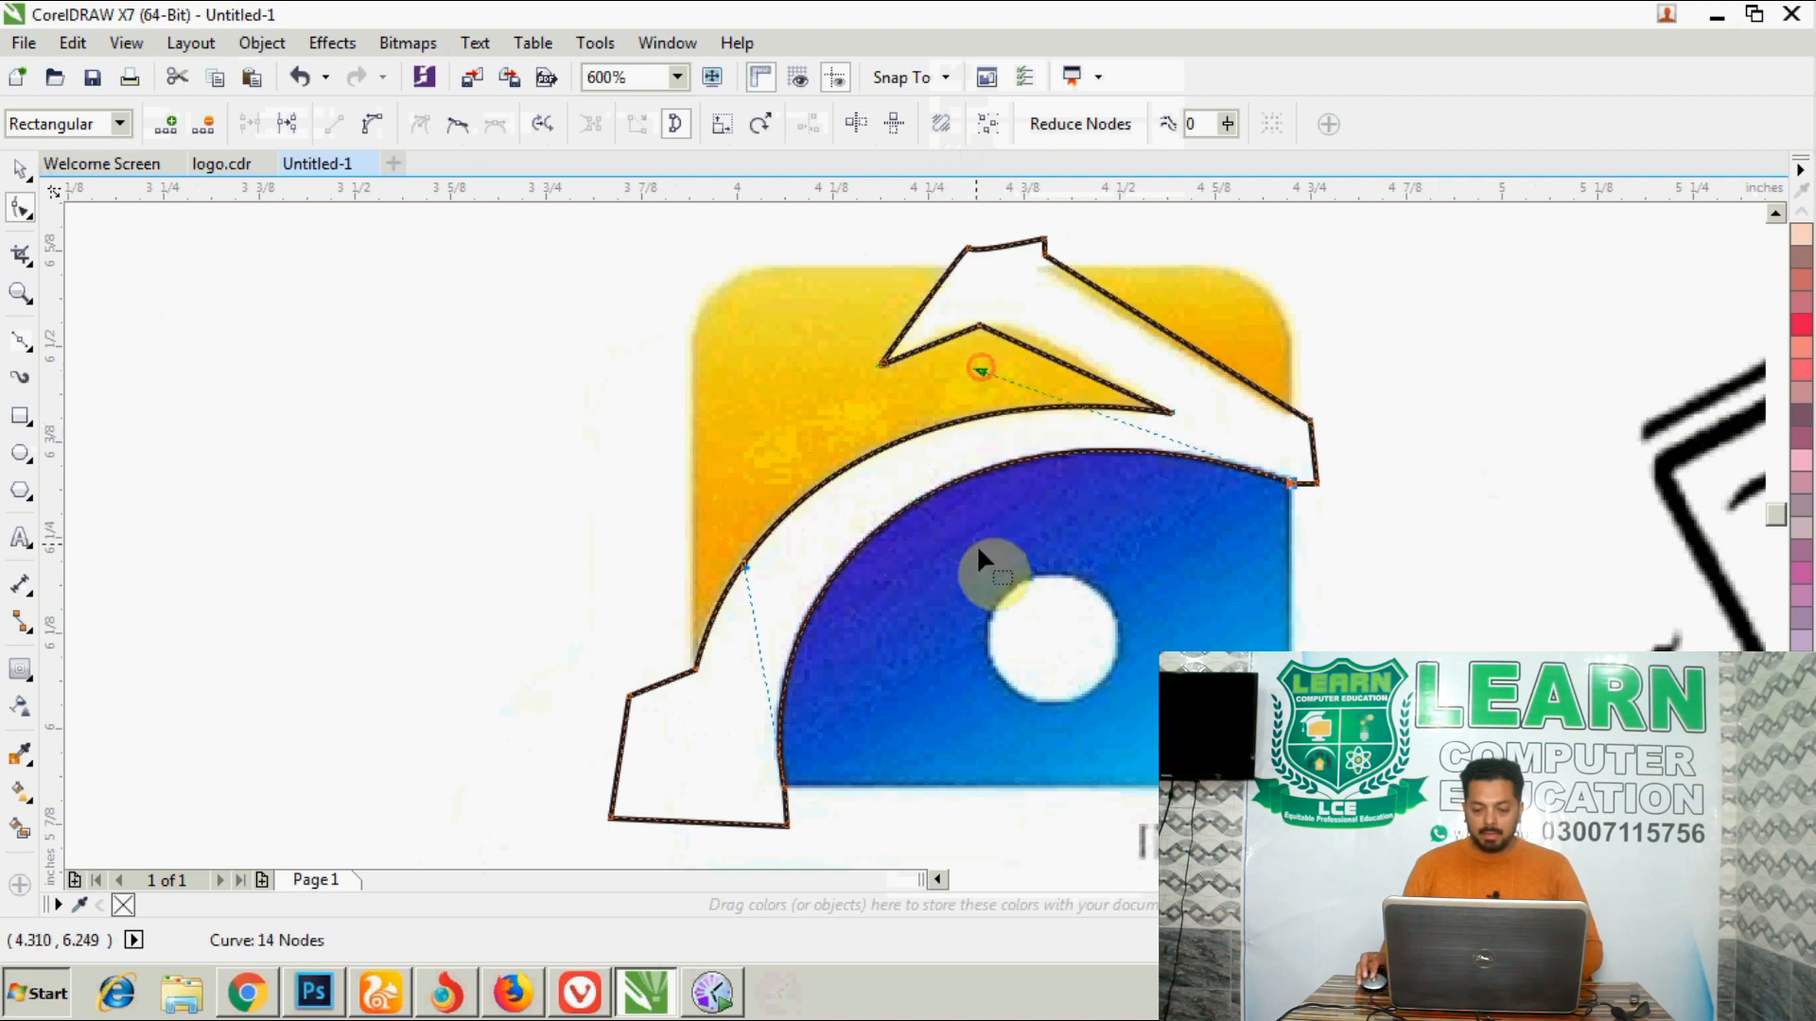
- Reposition the nodes on the beak's lower edge and bend the segment between them upward to follow the yellow boundary
scroll(978, 548, down, 2)
scroll(983, 529, up, 4)
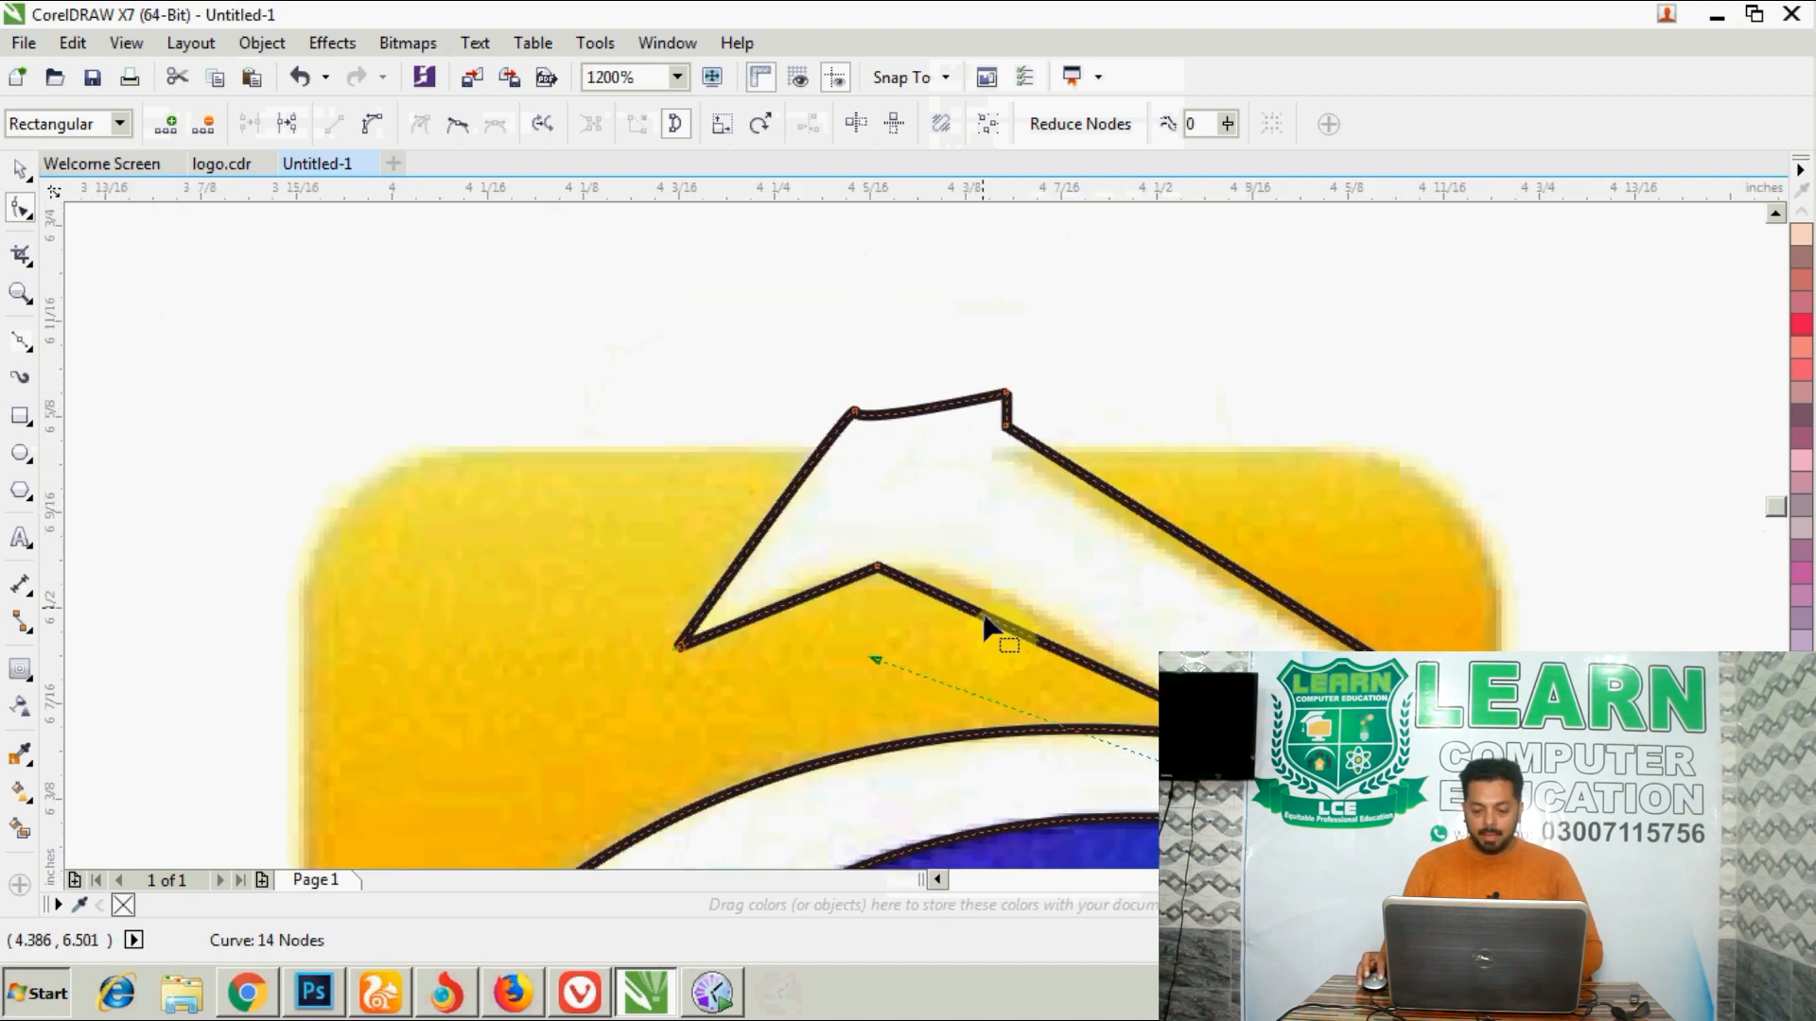
drag(983, 617, 1000, 591)
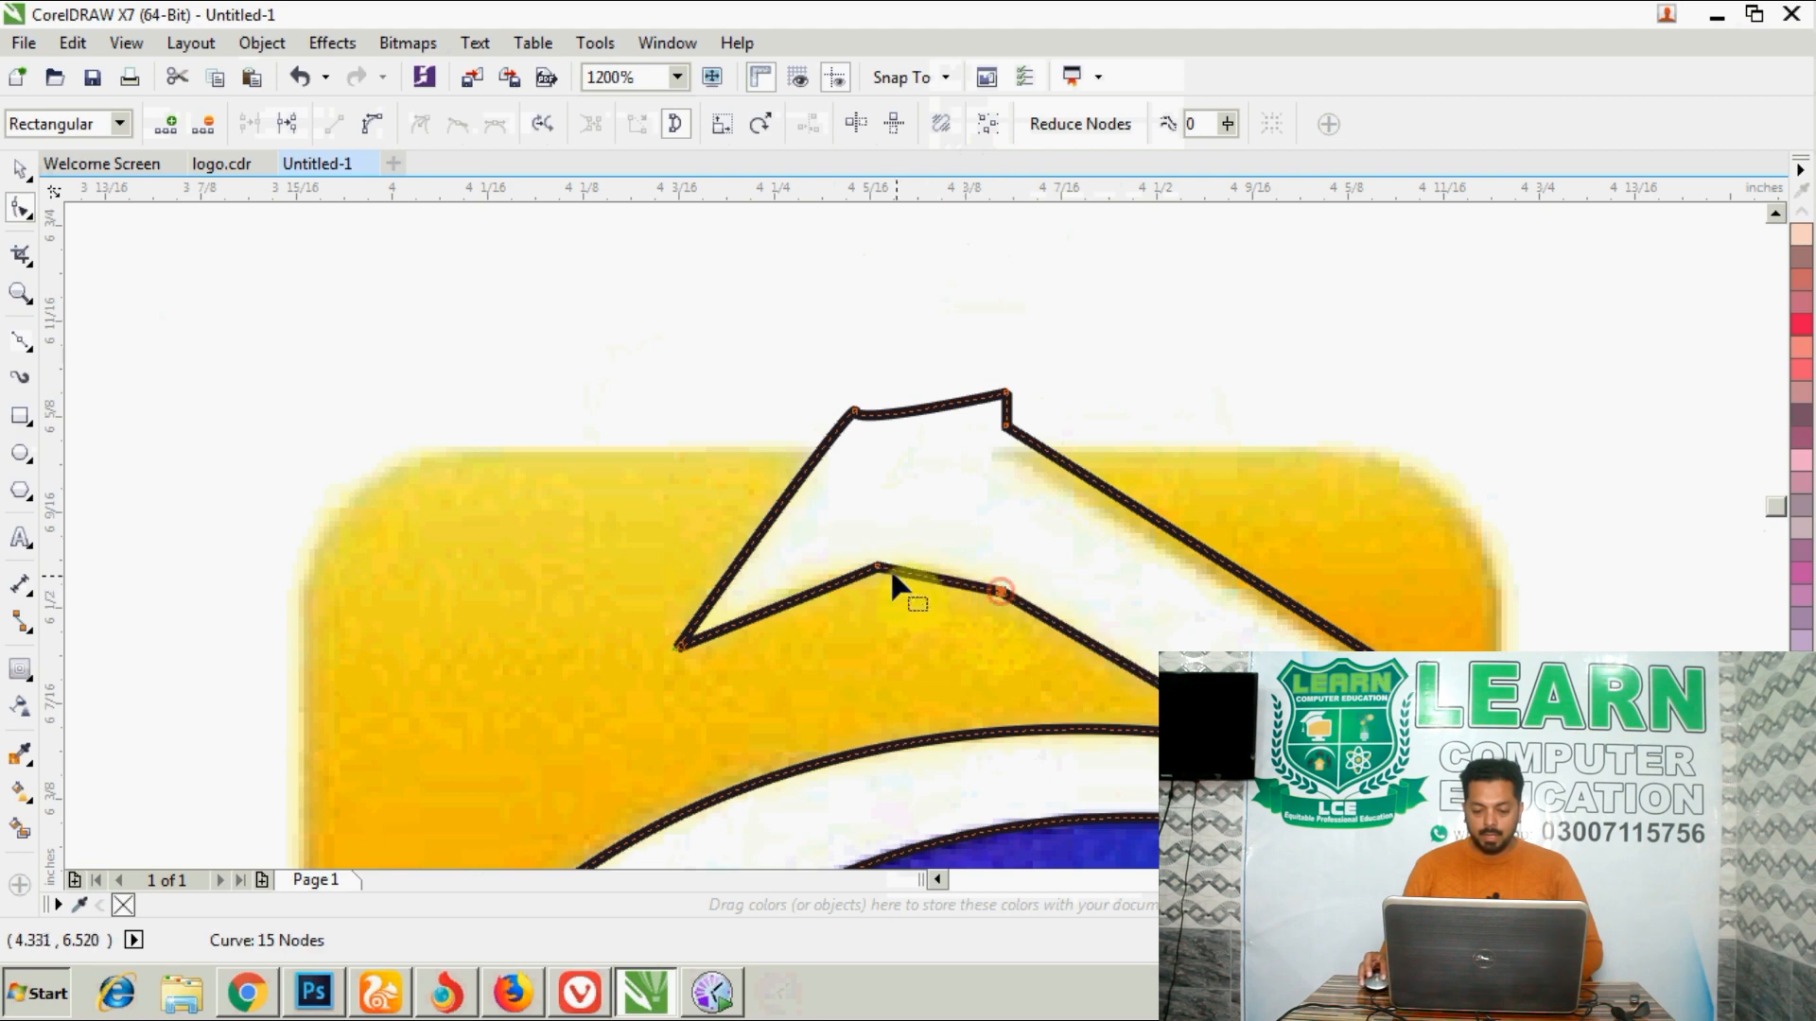
drag(877, 568, 819, 580)
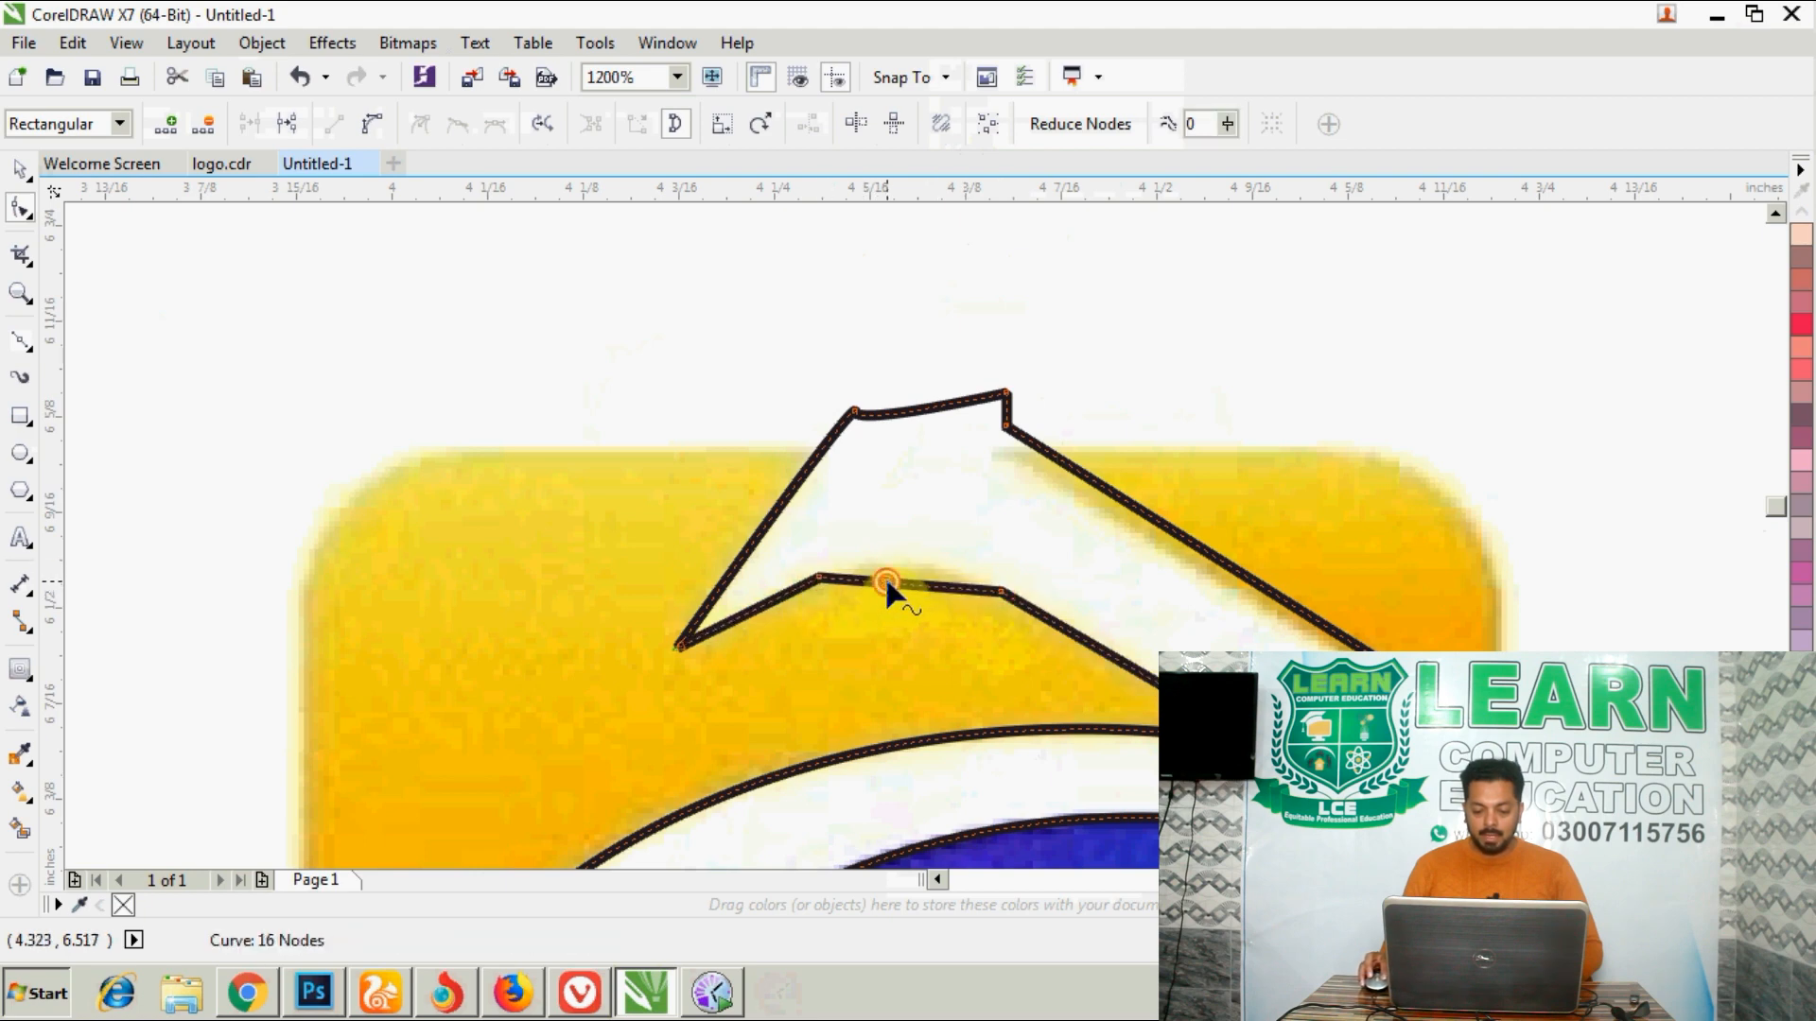
click(886, 583)
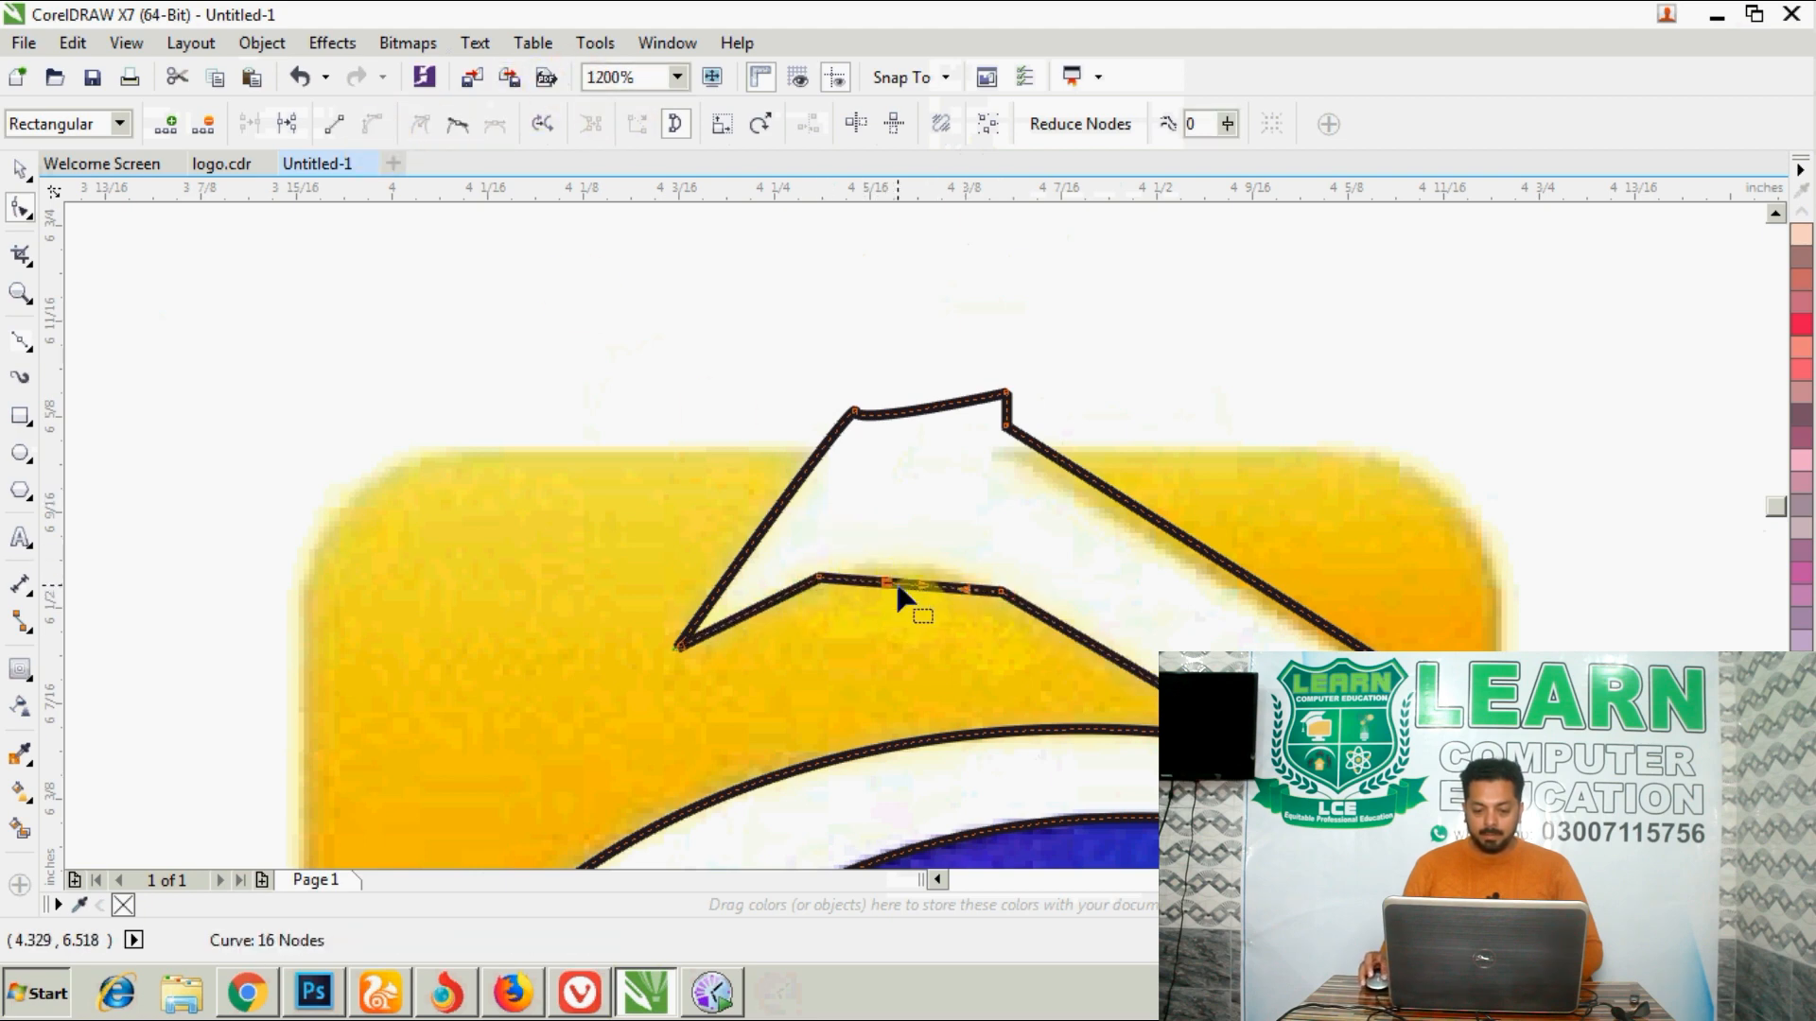
key(Delete)
drag(887, 581, 904, 566)
- Move the beak tip's node slightly downward to match the point of the white shape
click(678, 648)
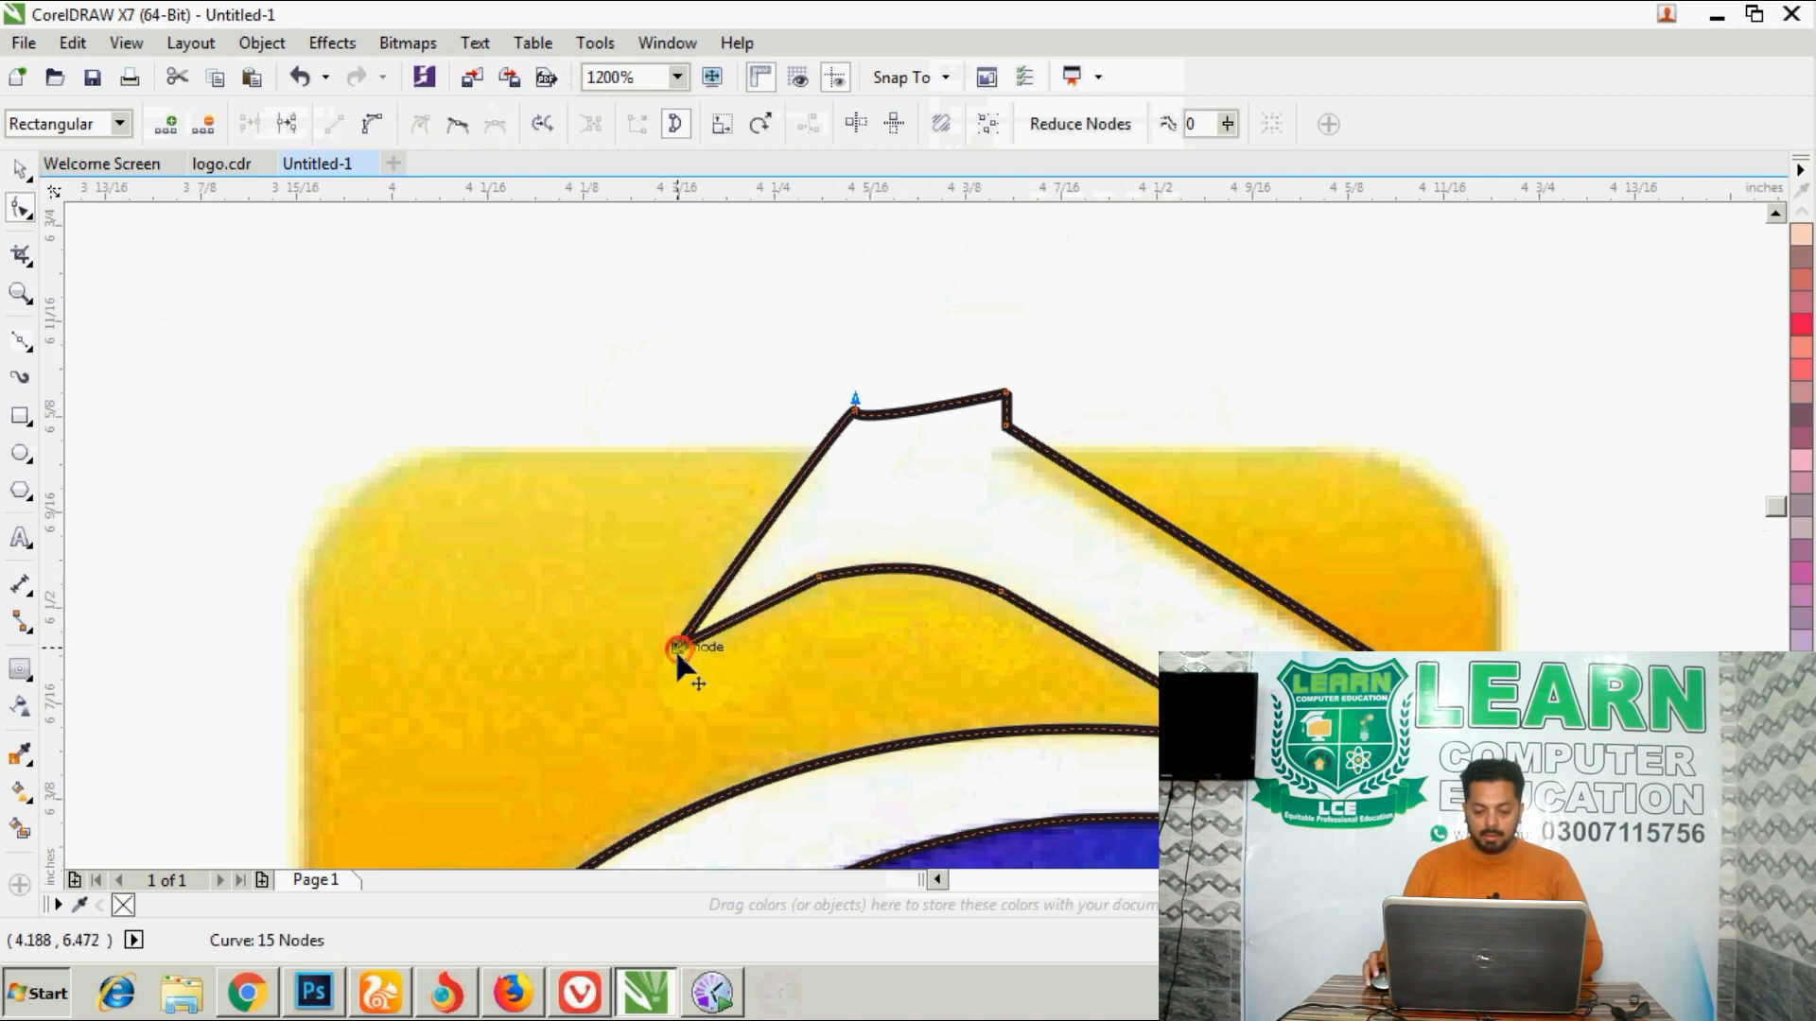
scroll(677, 654, up, 1)
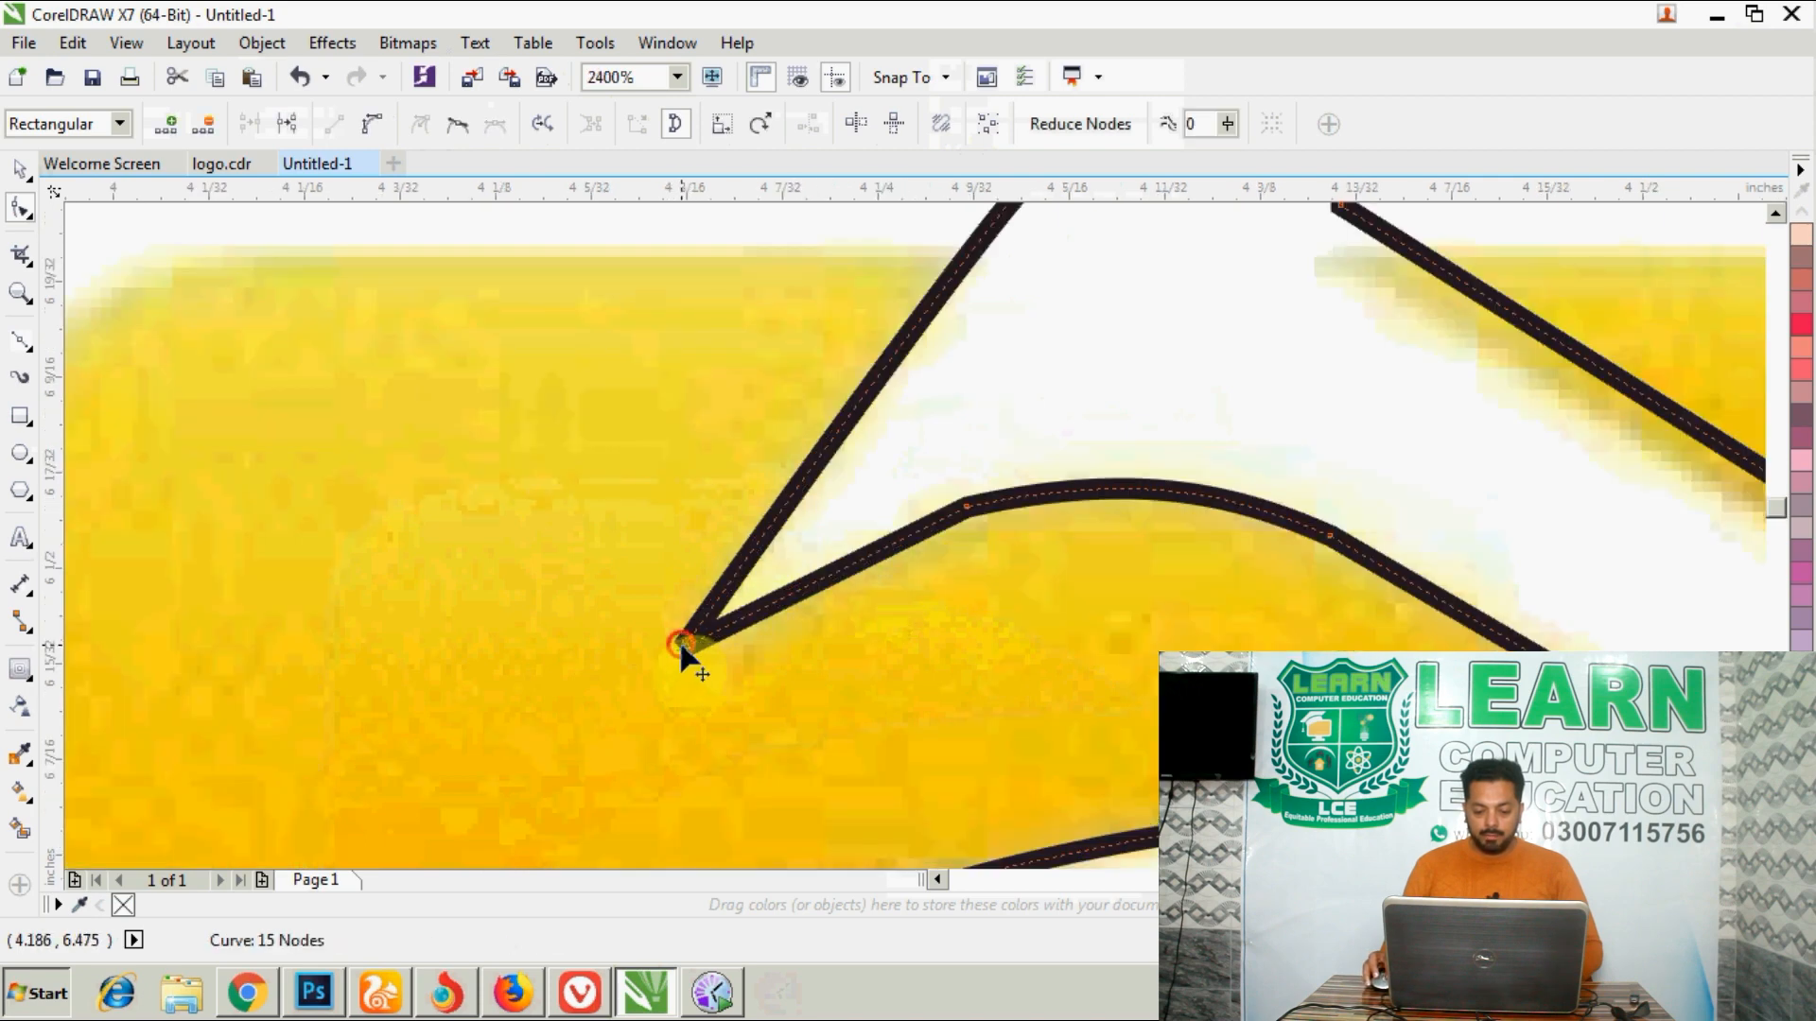
drag(674, 646, 678, 659)
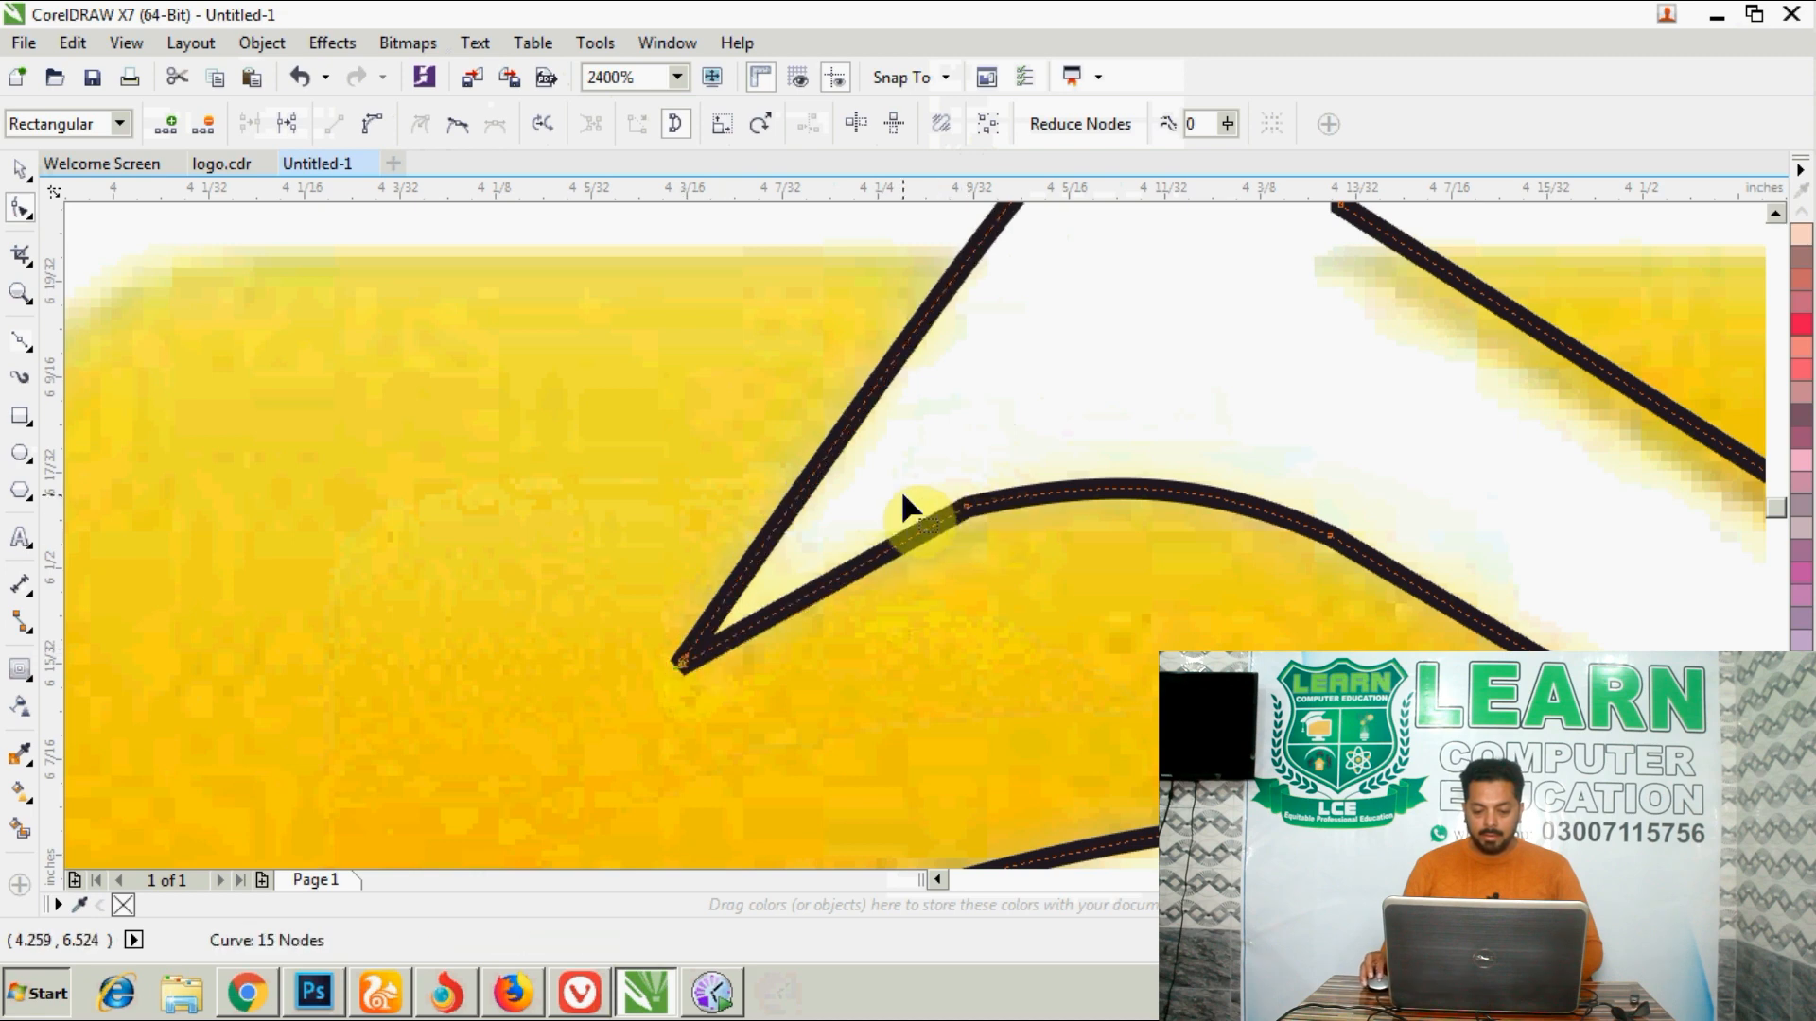
- Smooth the beak's lower curve by deleting its two end nodes and adding one farther along the straight edge
scroll(907, 506, down, 1)
double_click(934, 499)
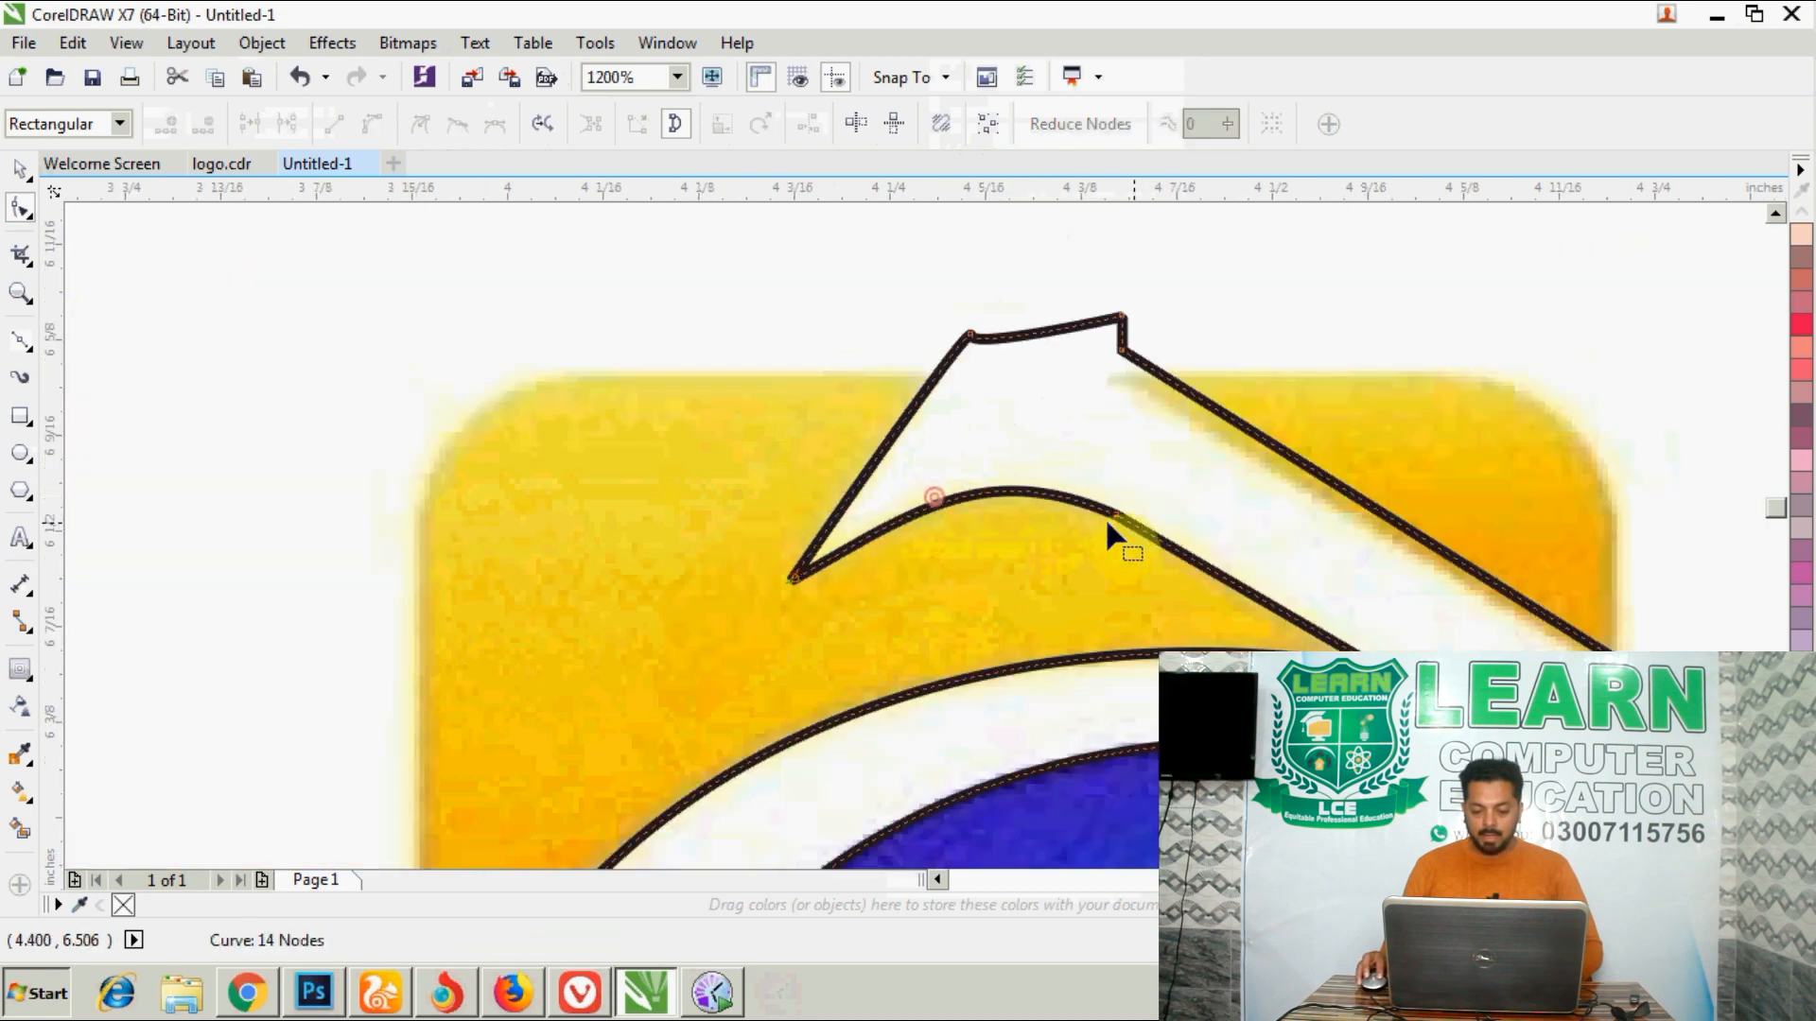
double_click(1153, 544)
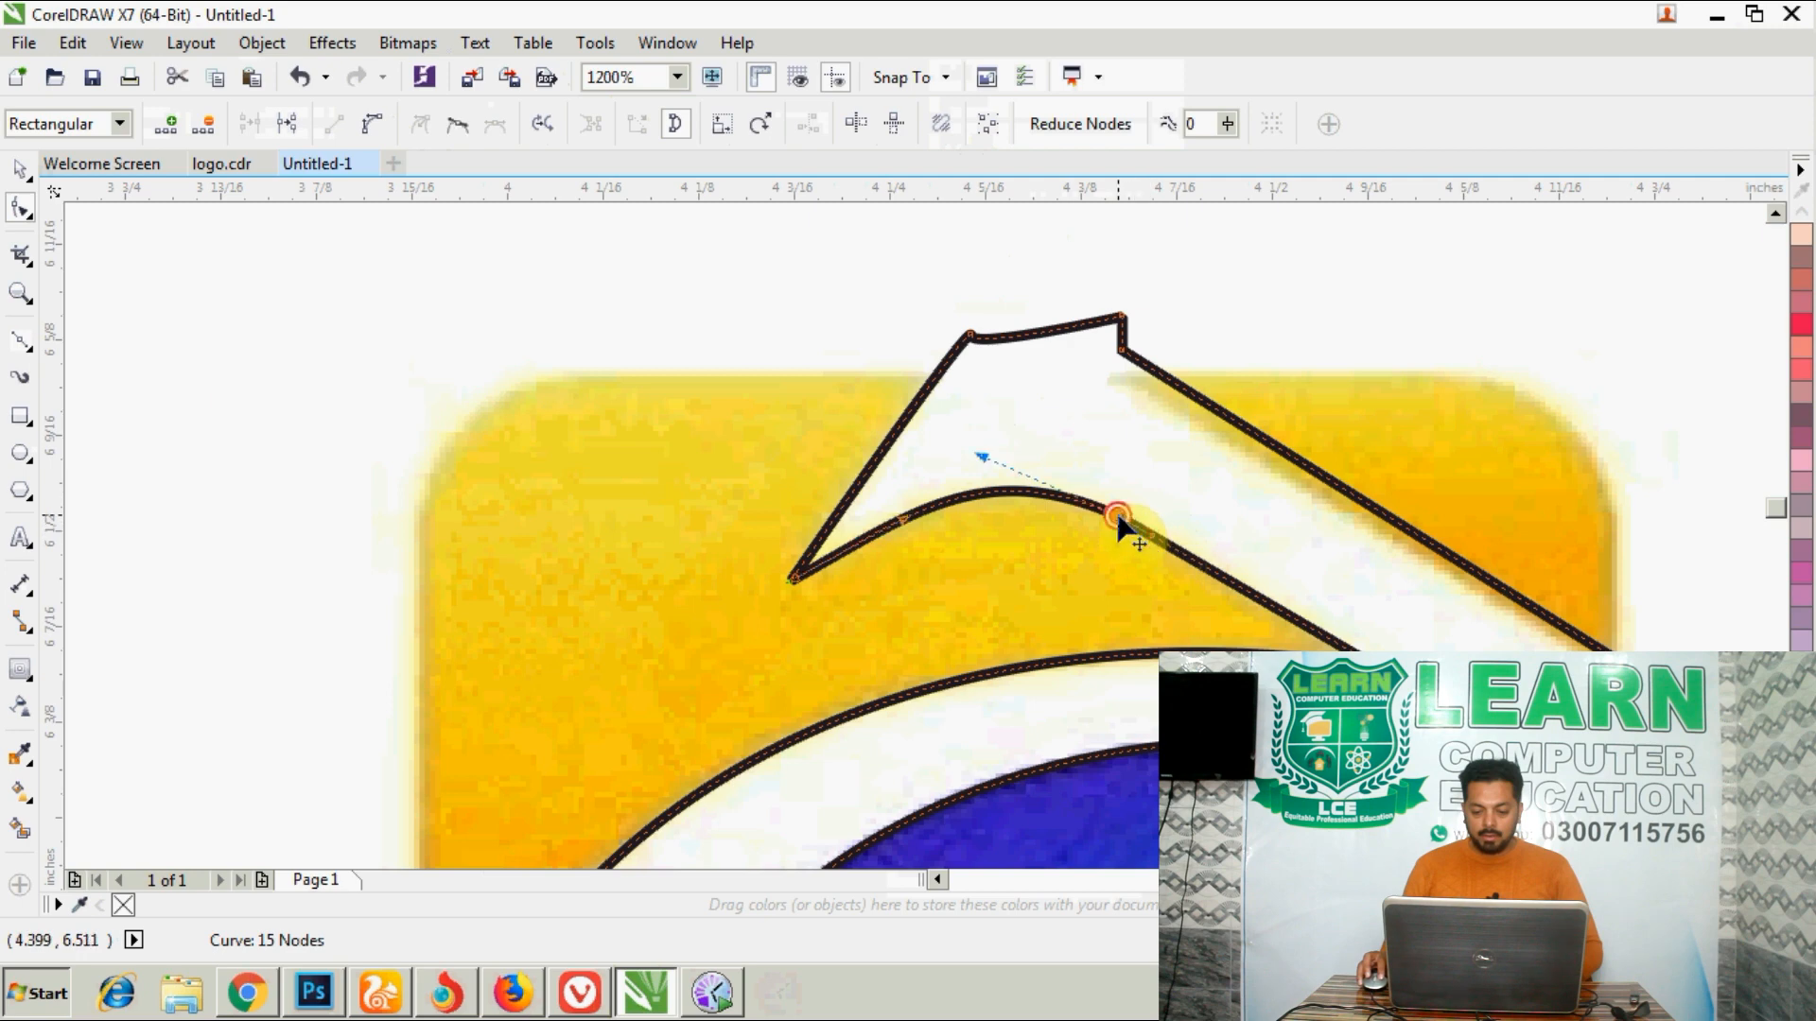
double_click(1116, 516)
- Adjust the end nodes of the long diagonal edge so it follows the border of the yellow corner piece
scroll(1121, 413, down, 1)
scroll(1150, 383, up, 1)
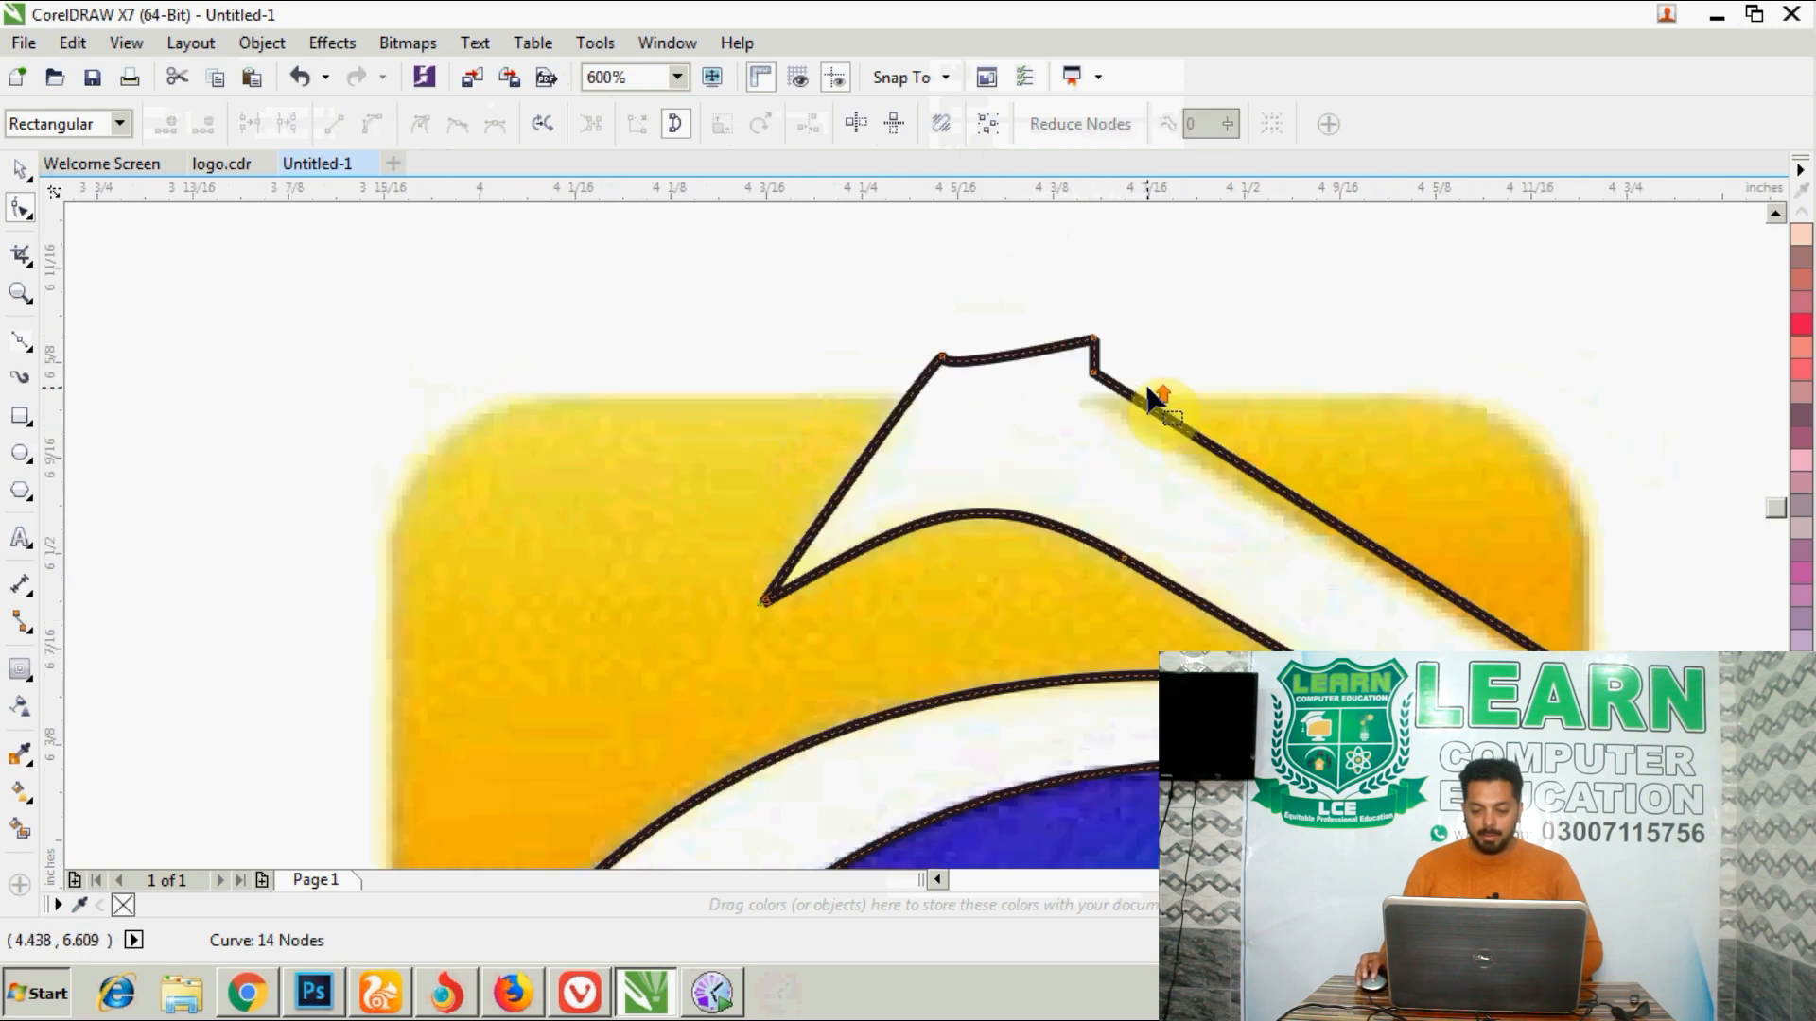
drag(1086, 371, 1063, 387)
scroll(1342, 445, down, 1)
scroll(1471, 557, up, 2)
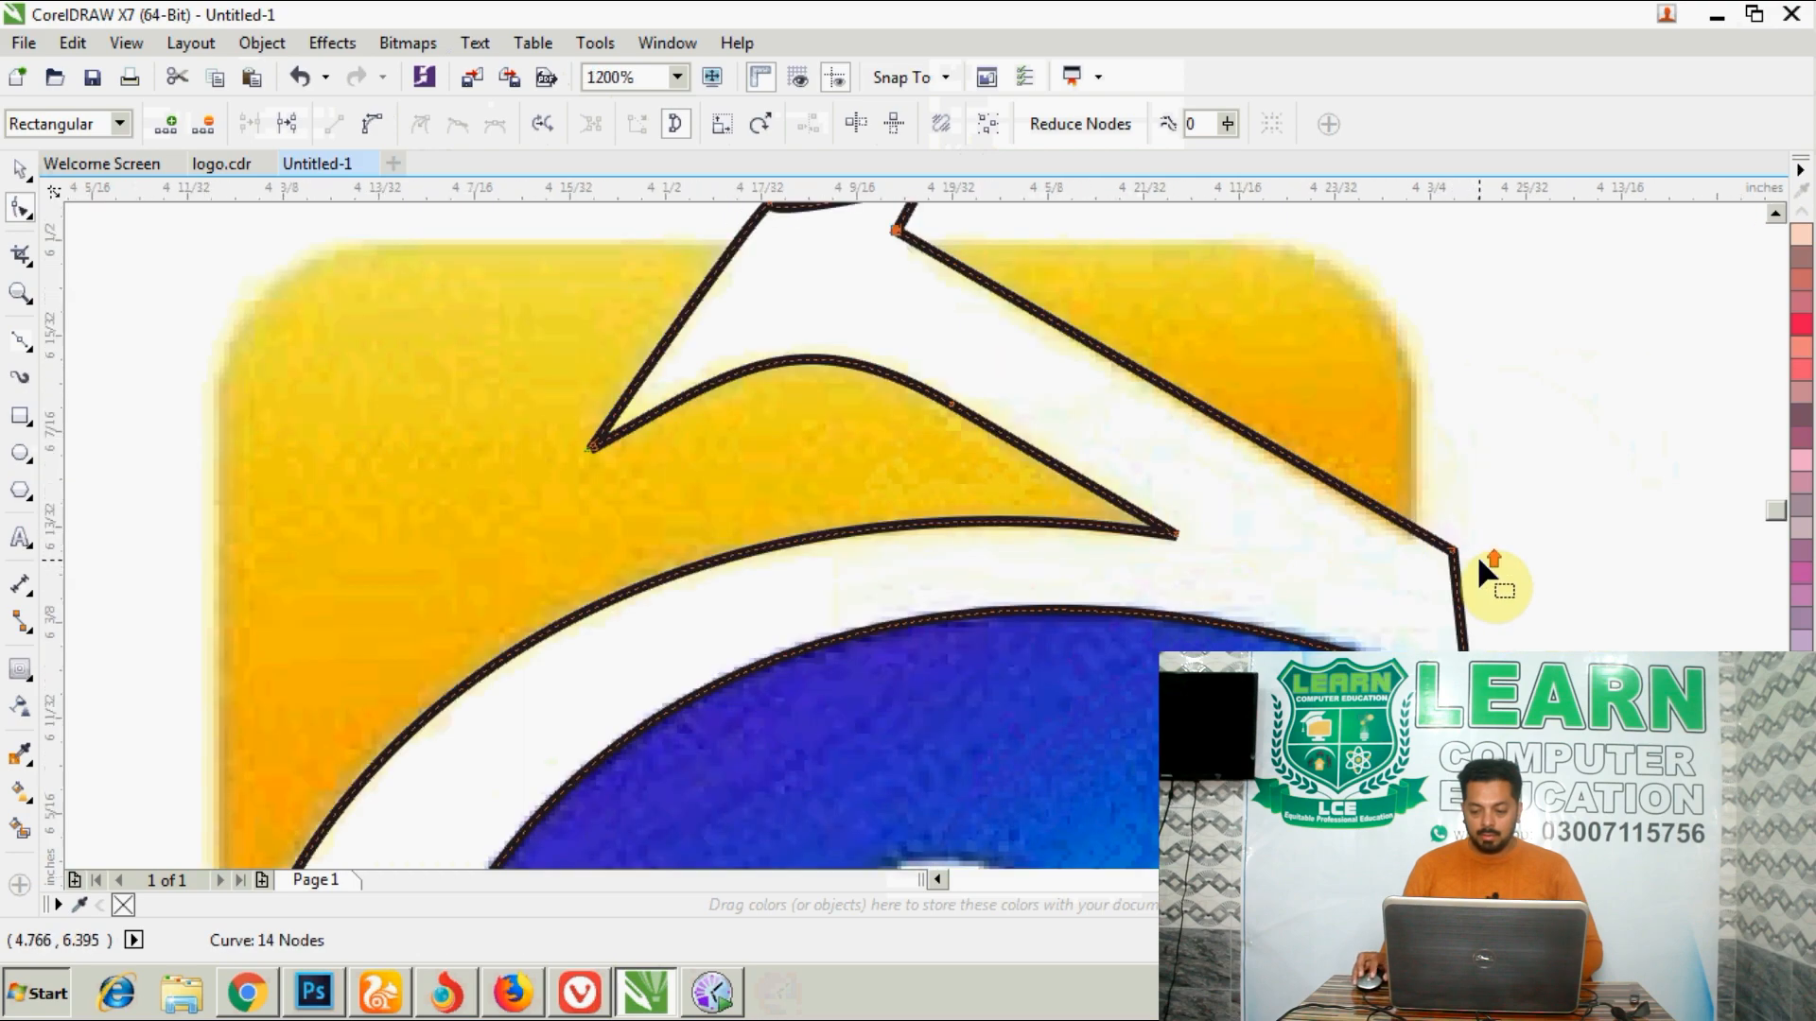
drag(1426, 553, 1424, 588)
scroll(1358, 458, down, 2)
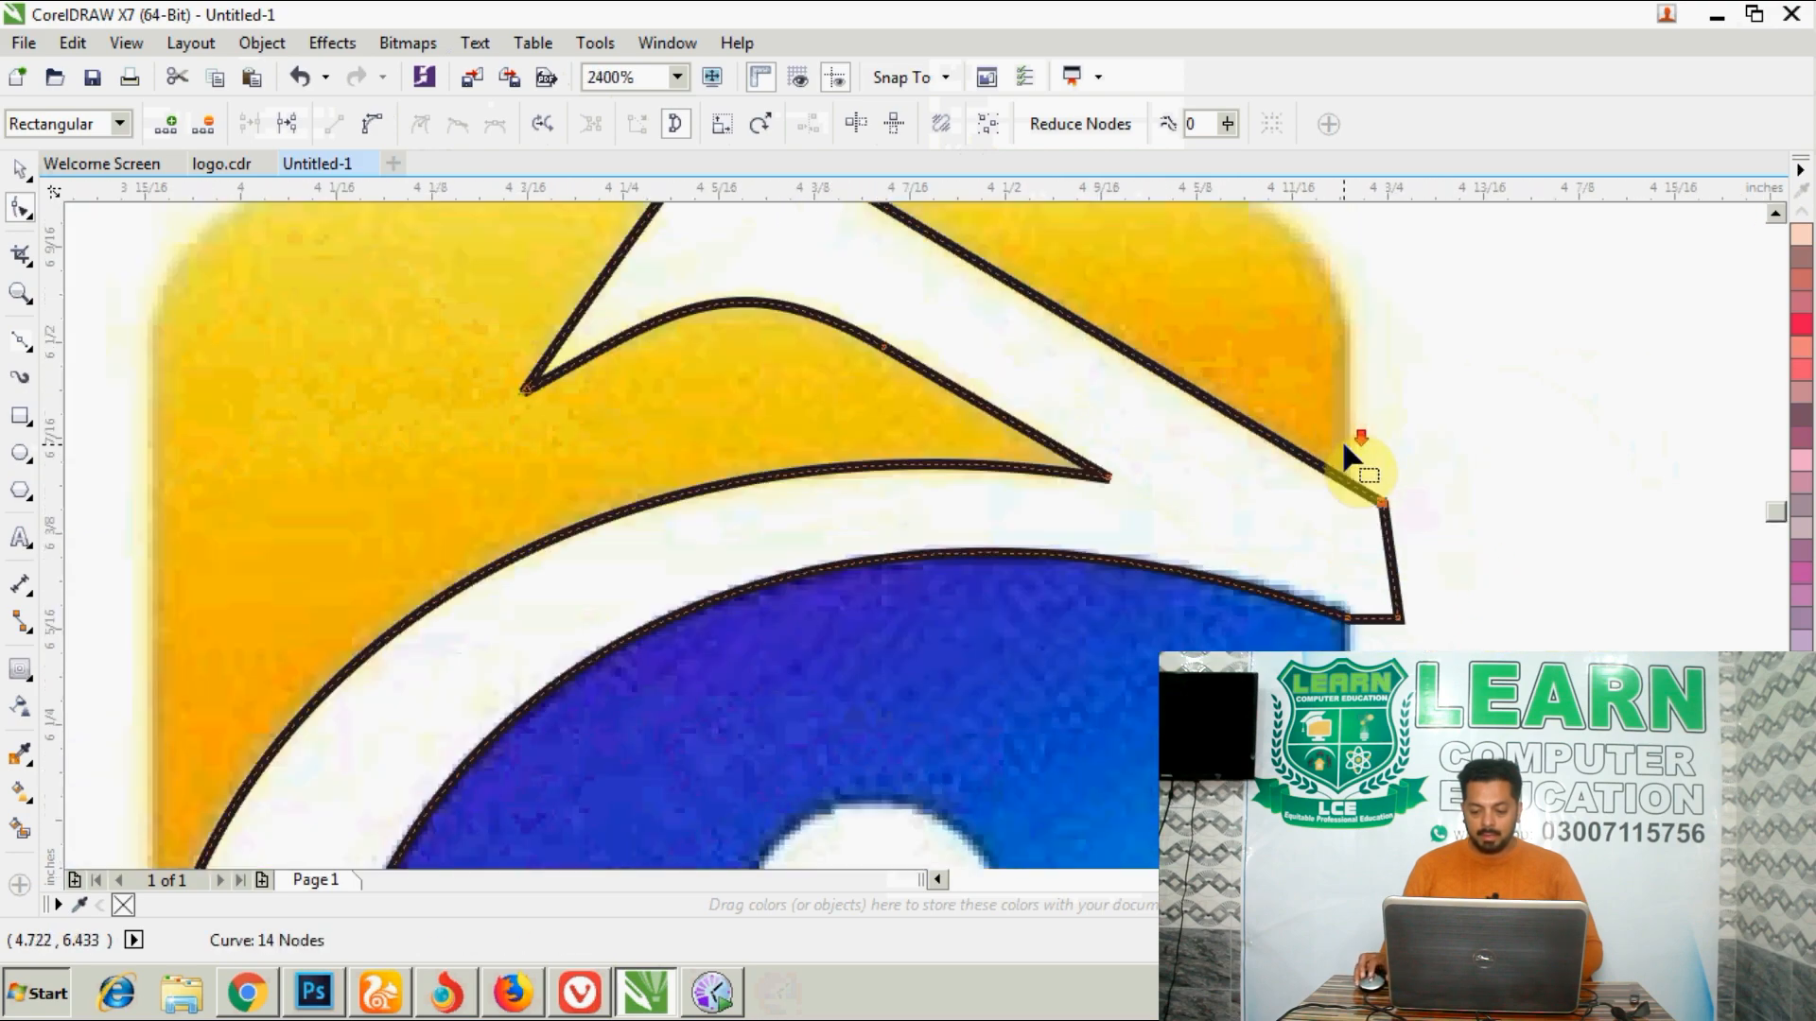
scroll(1147, 417, down, 1)
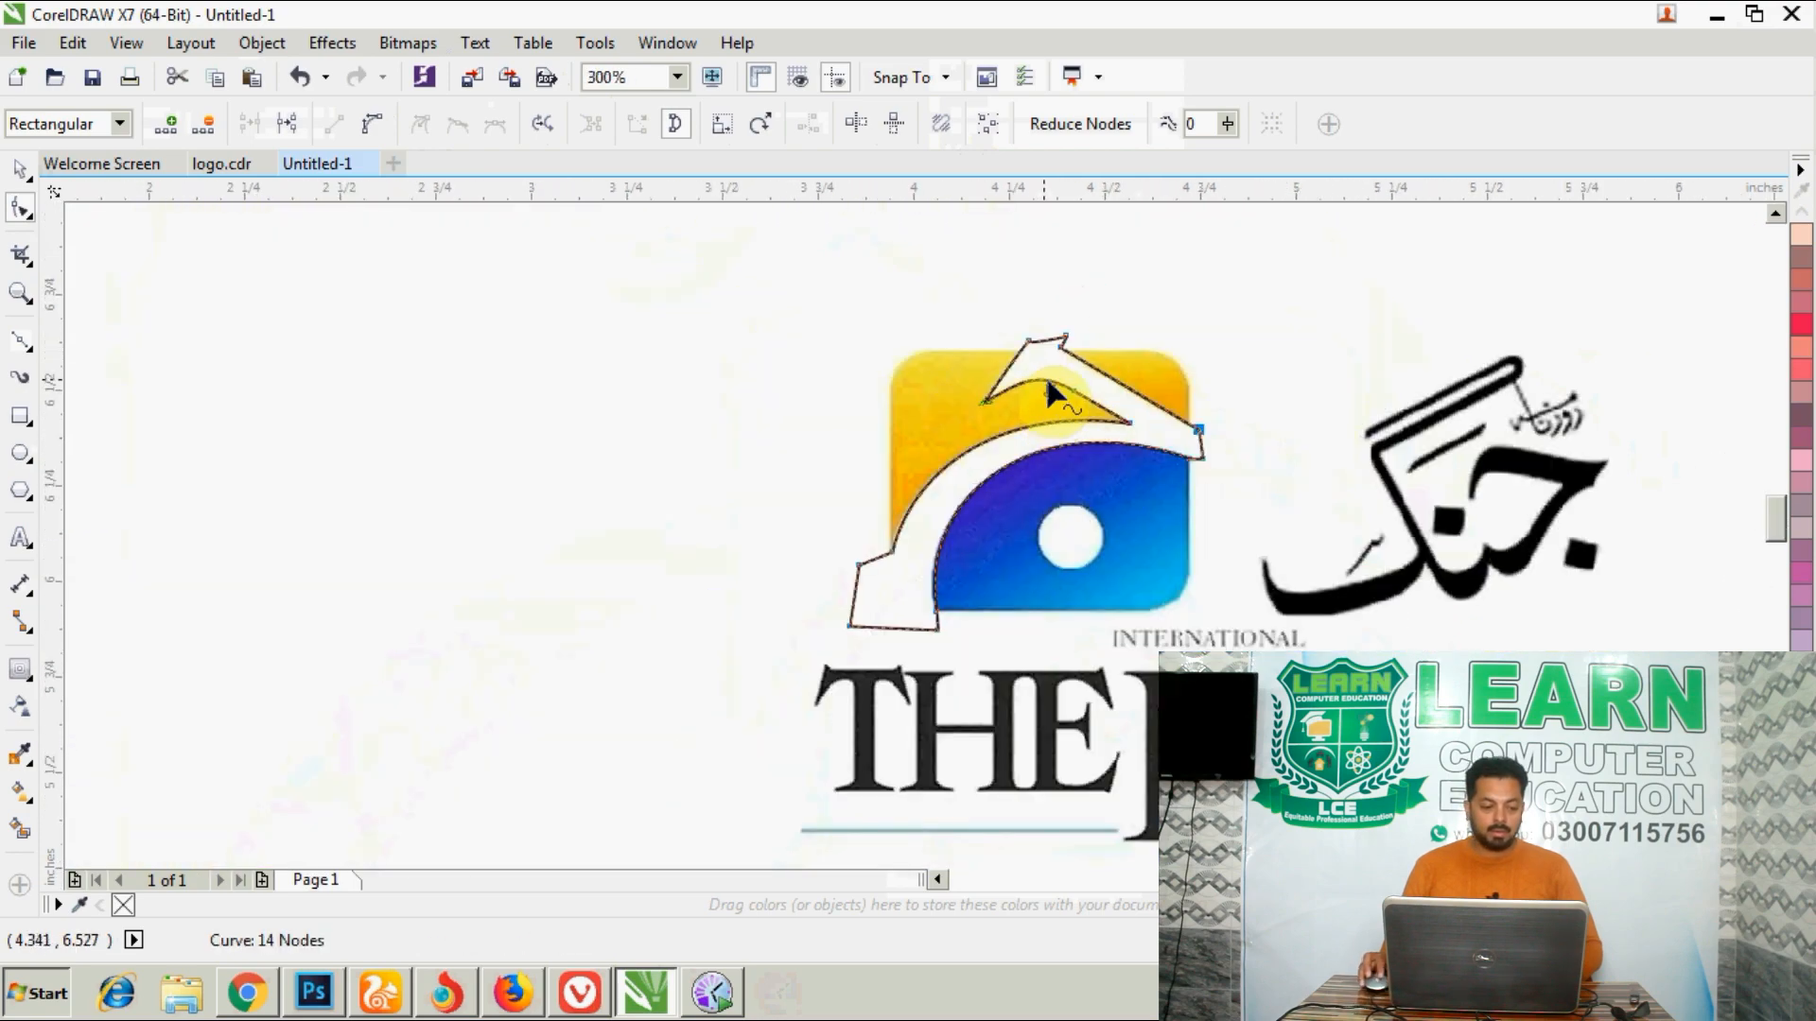
- Draw an ellipse about 0.173 by 0.165 inches around the white circle in the blue part of the logo
click(29, 451)
scroll(993, 486, up, 2)
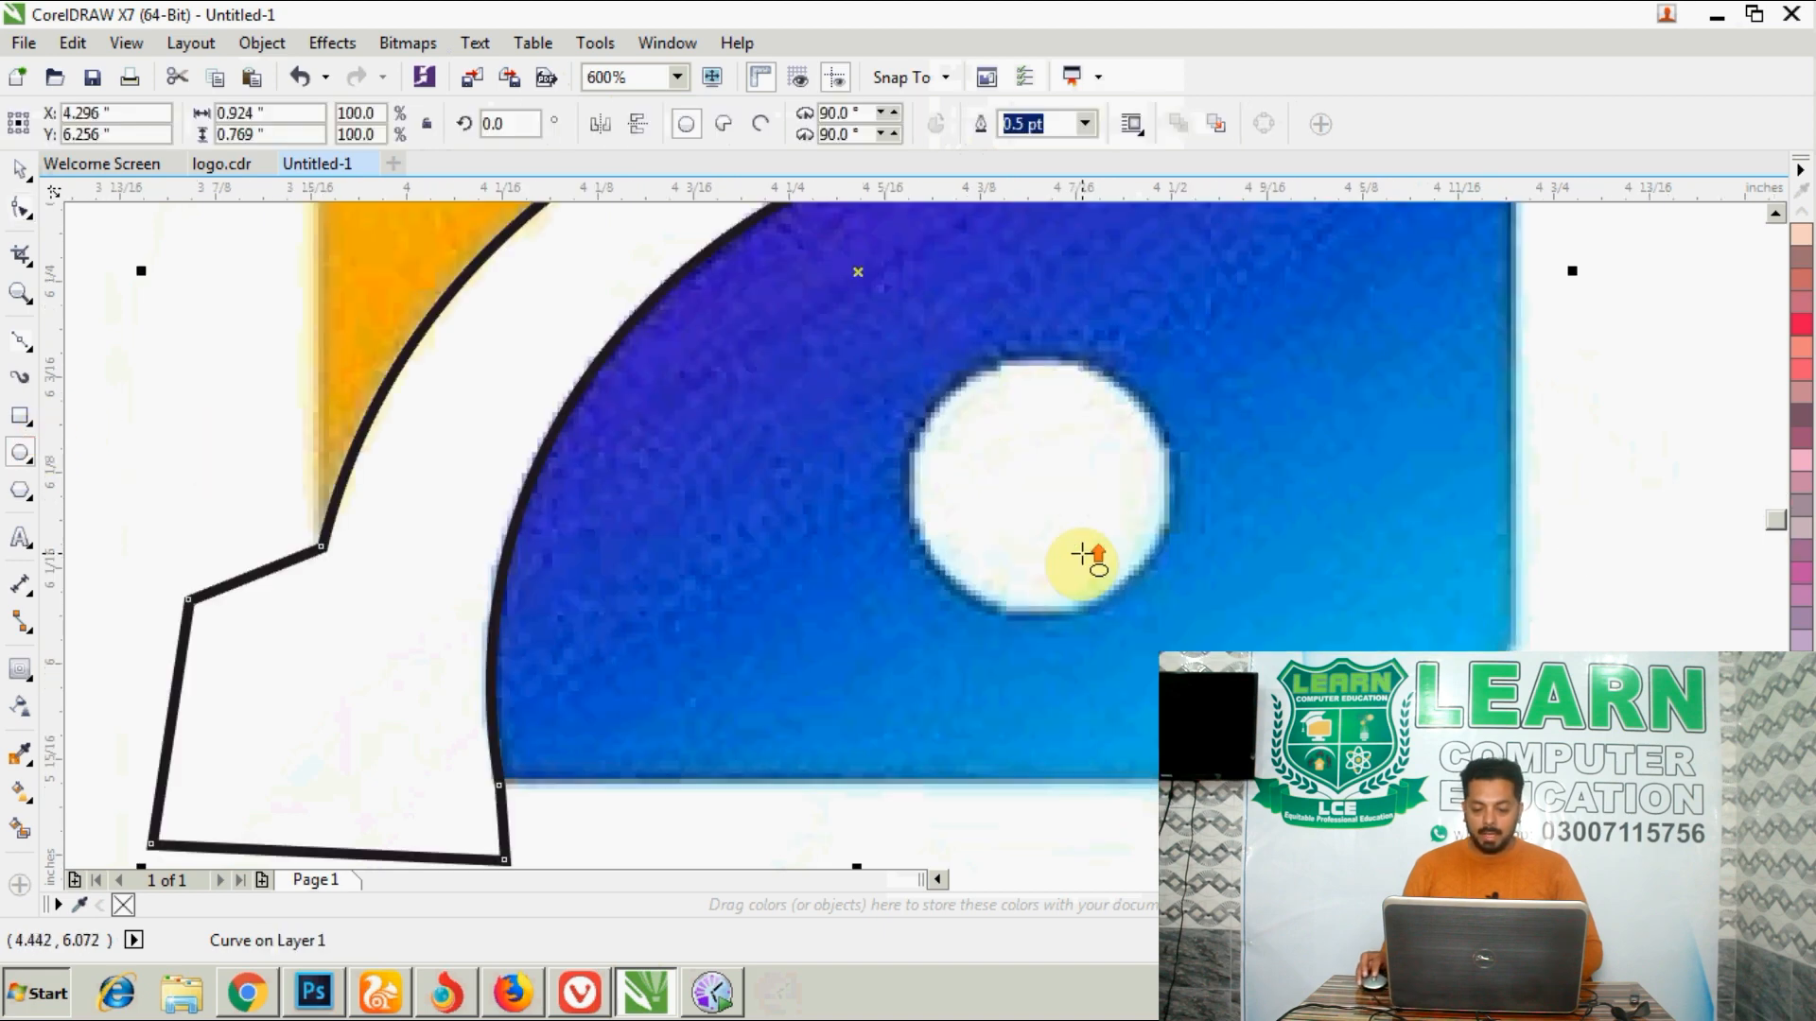
scroll(973, 425, down, 2)
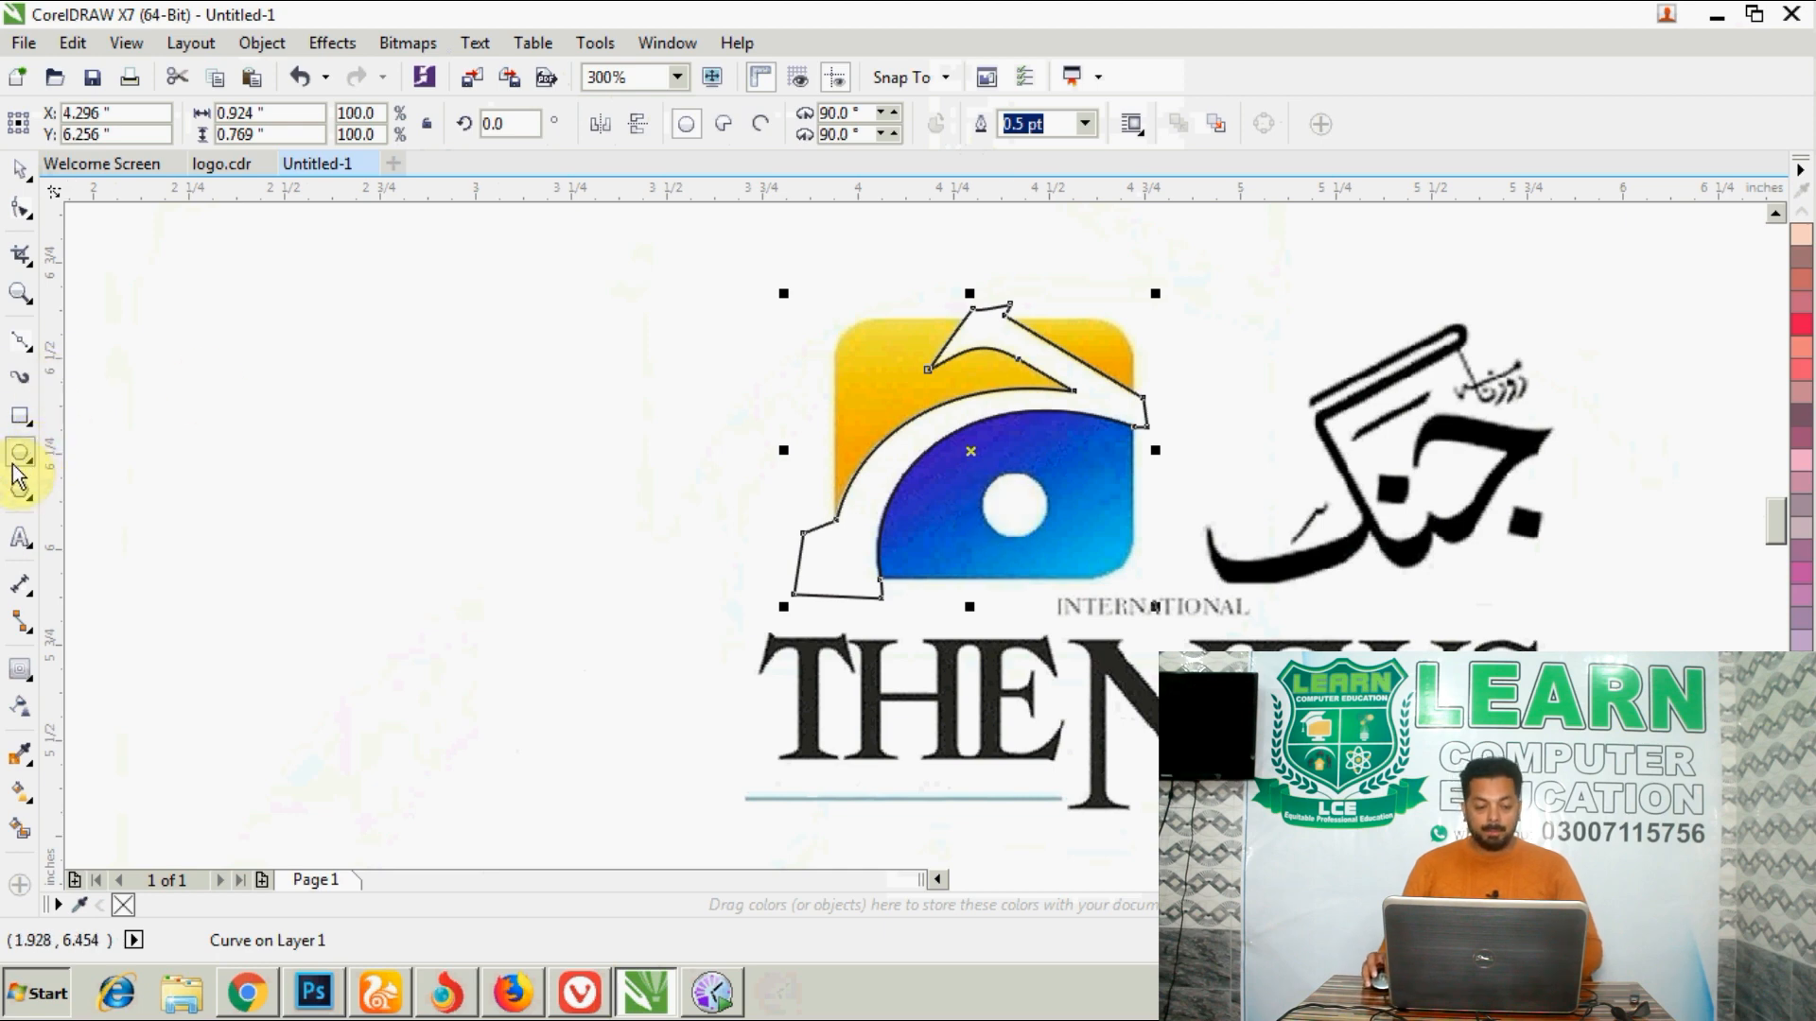
scroll(1013, 503, up, 2)
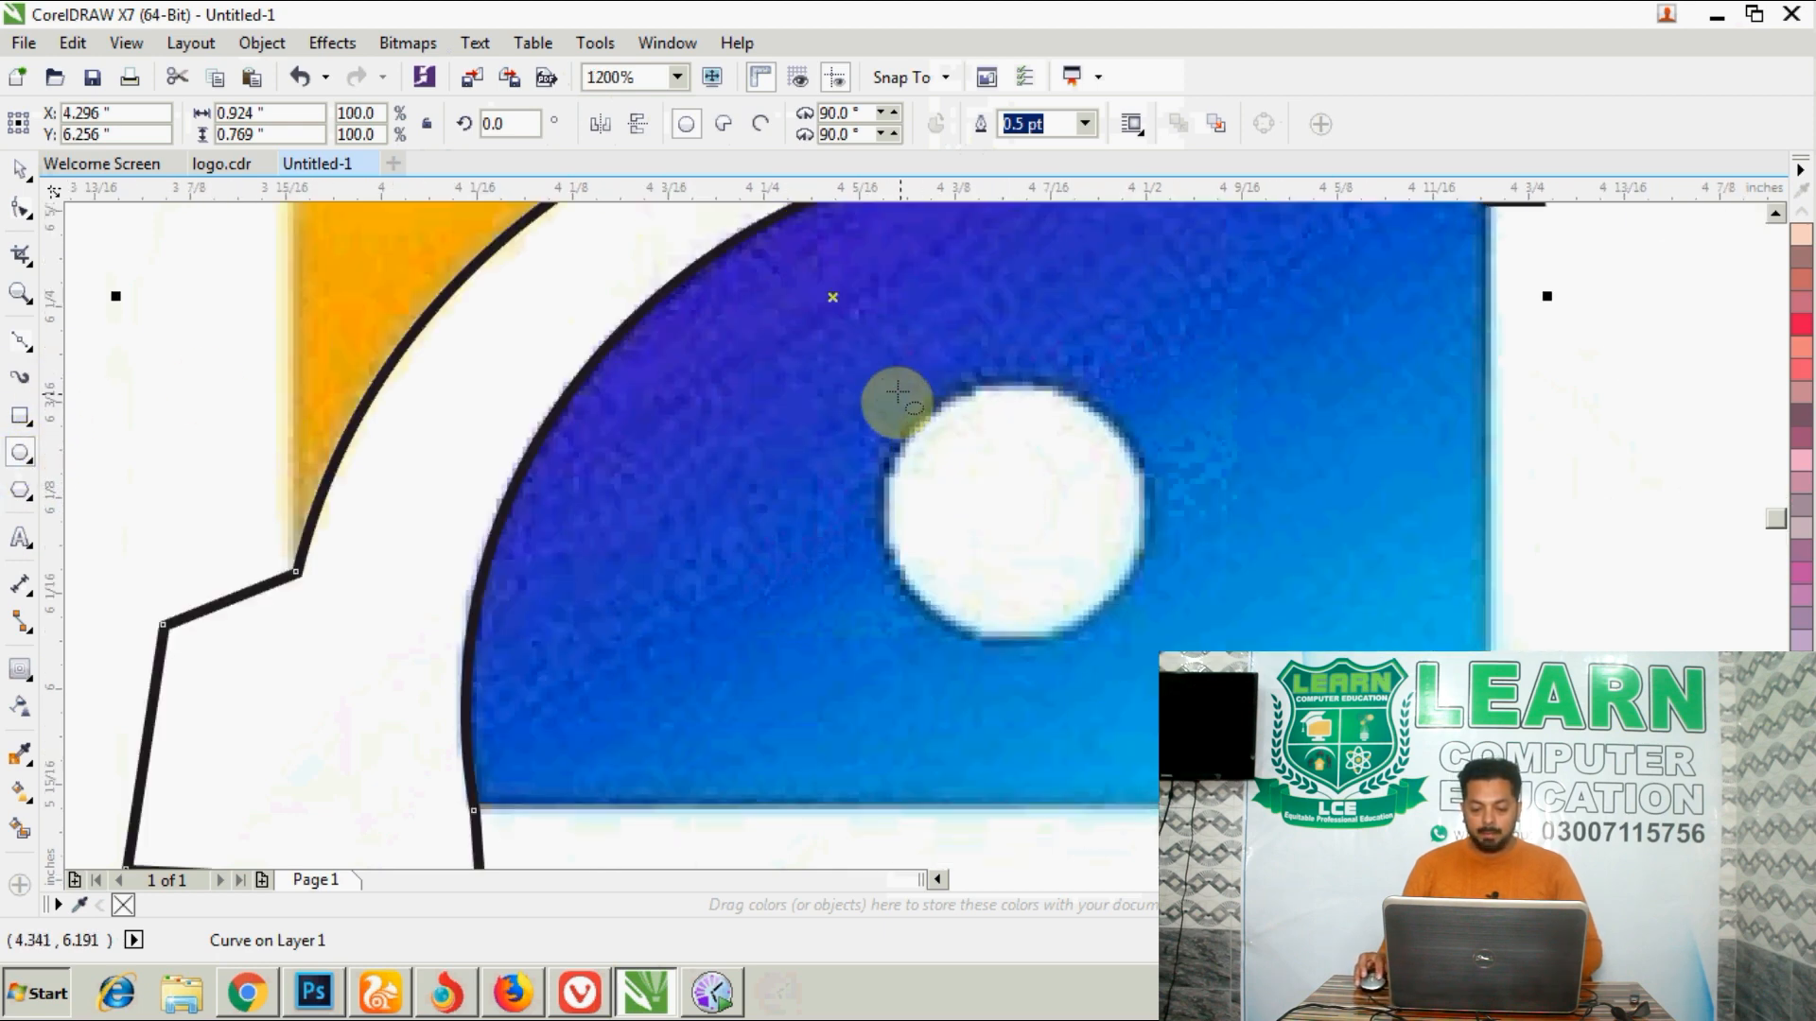
drag(896, 392, 1151, 639)
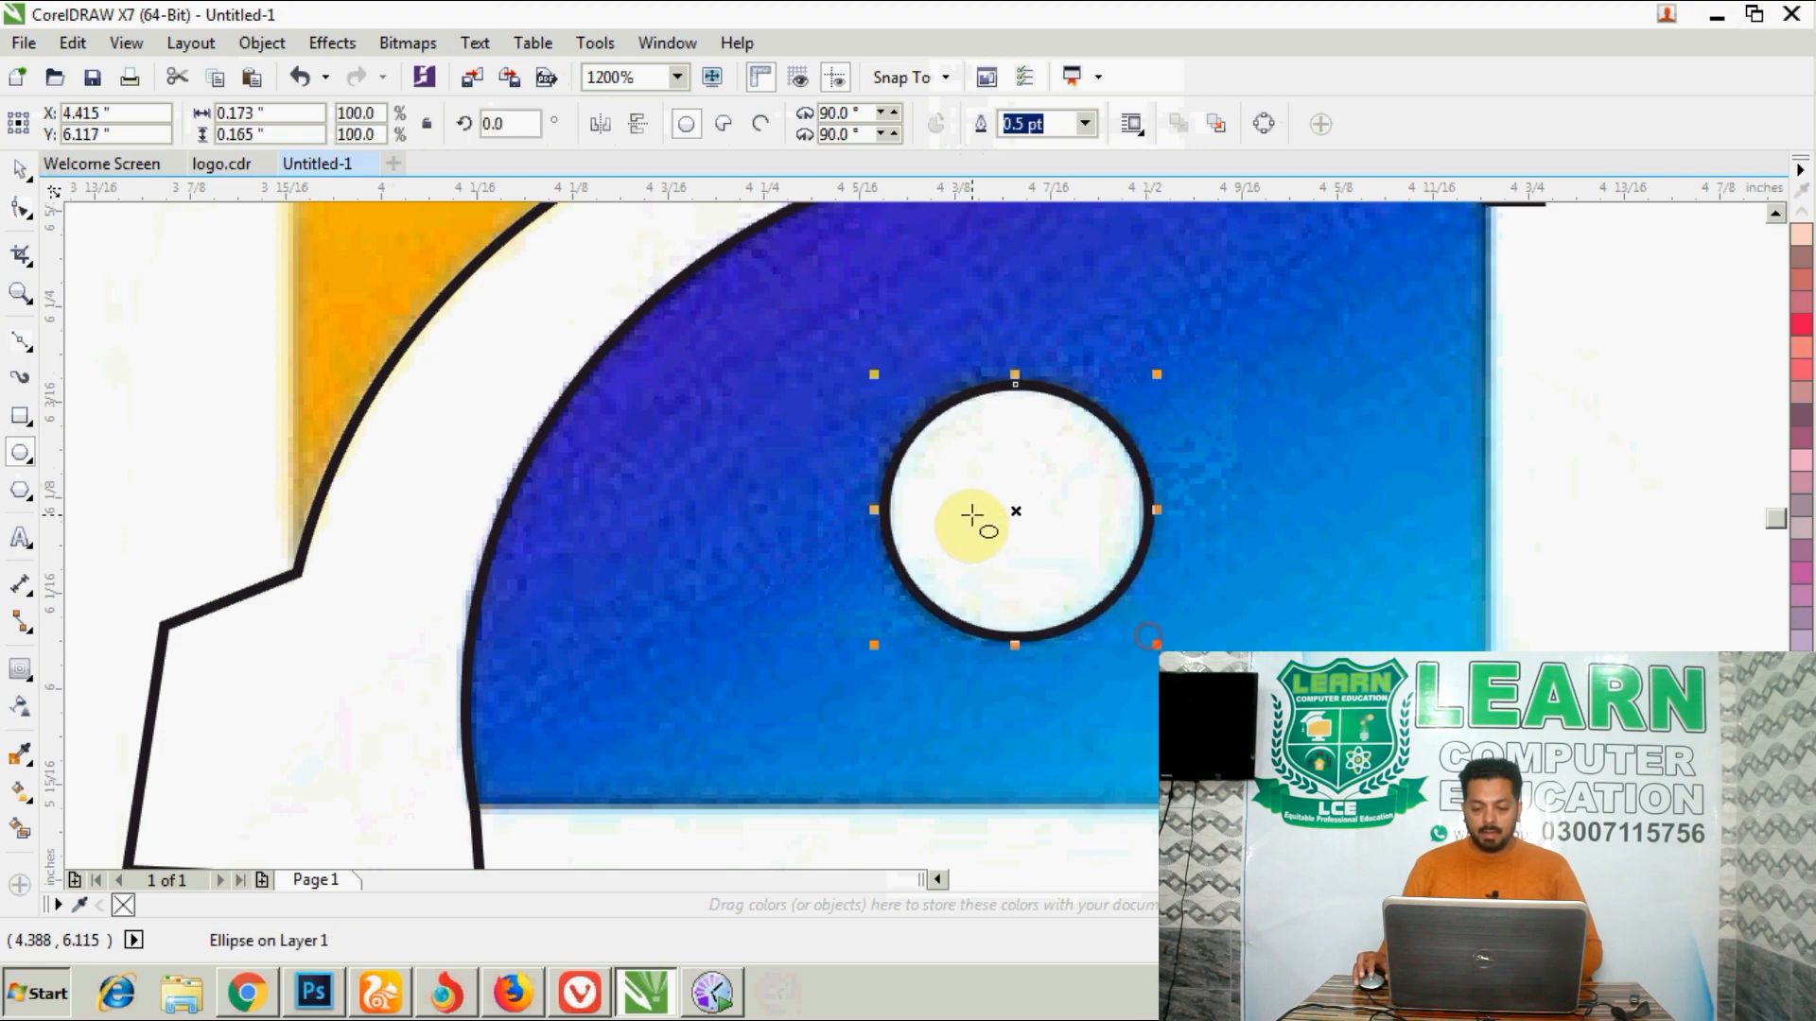
scroll(972, 516, down, 2)
- Draw a rectangle over the logo's square and fit its side and upper edges to the artwork, about 0.777 by 0.675 inches
click(21, 416)
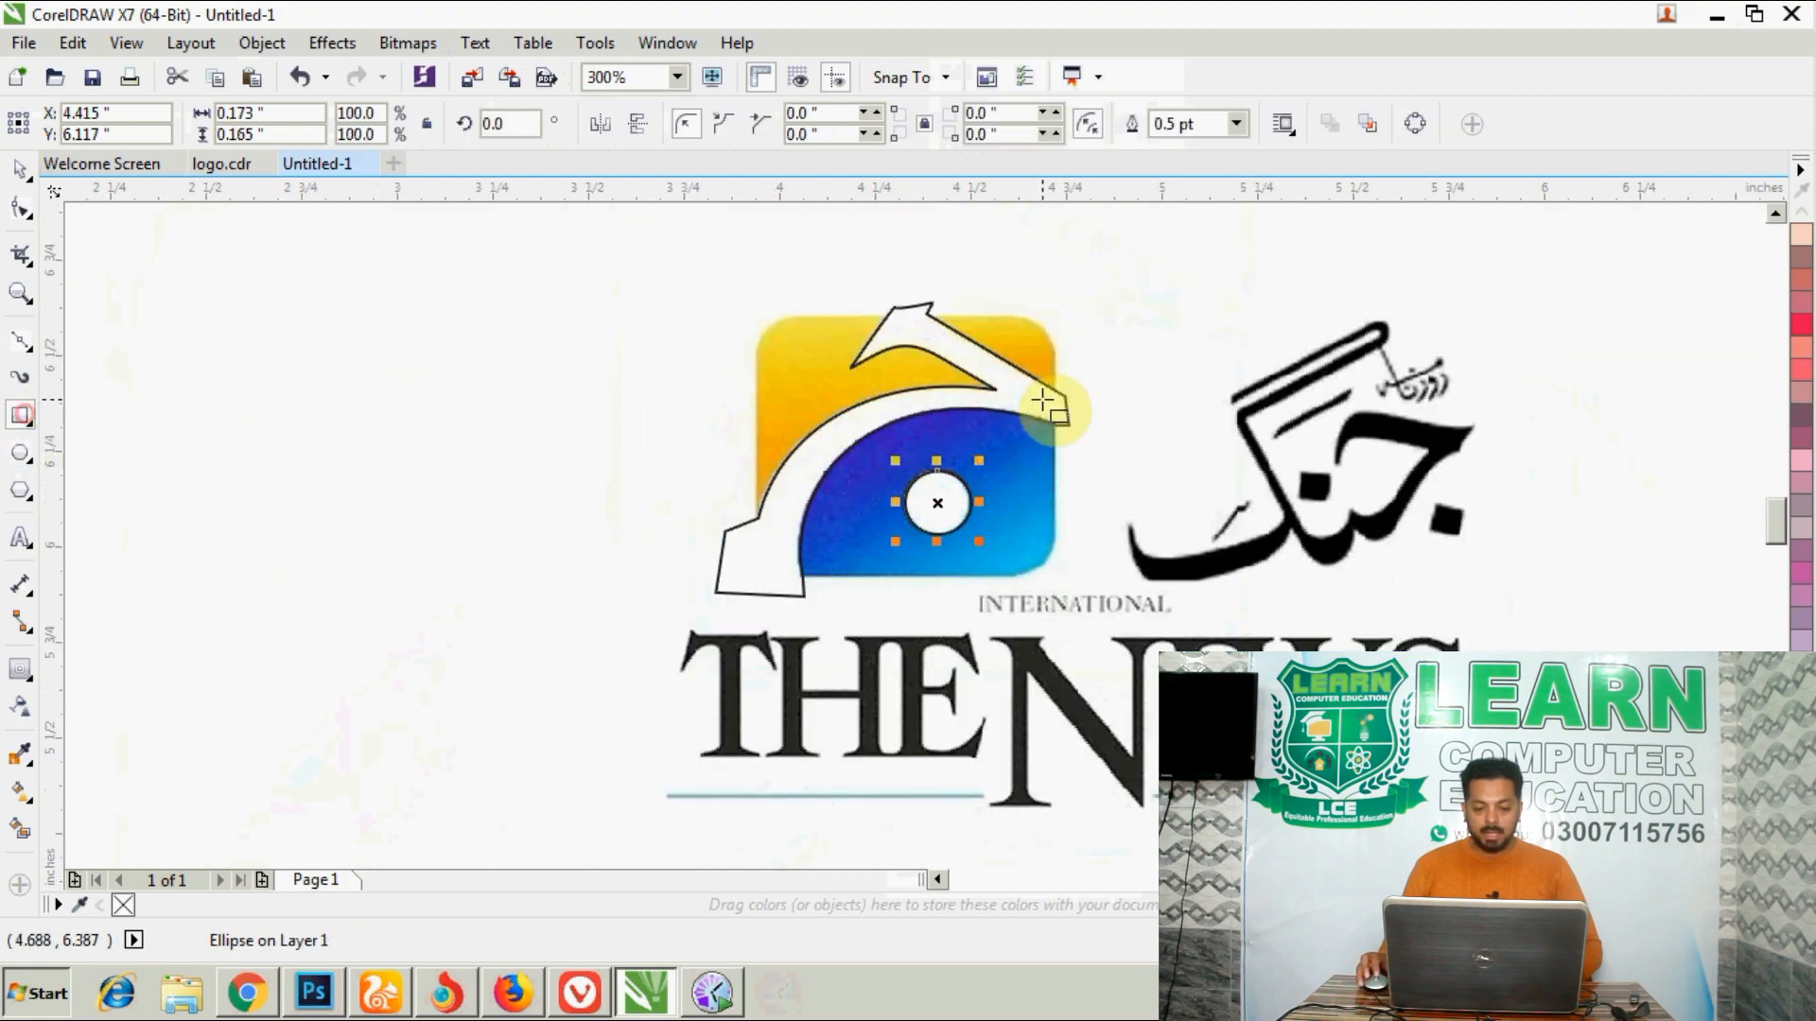
drag(749, 312, 1055, 574)
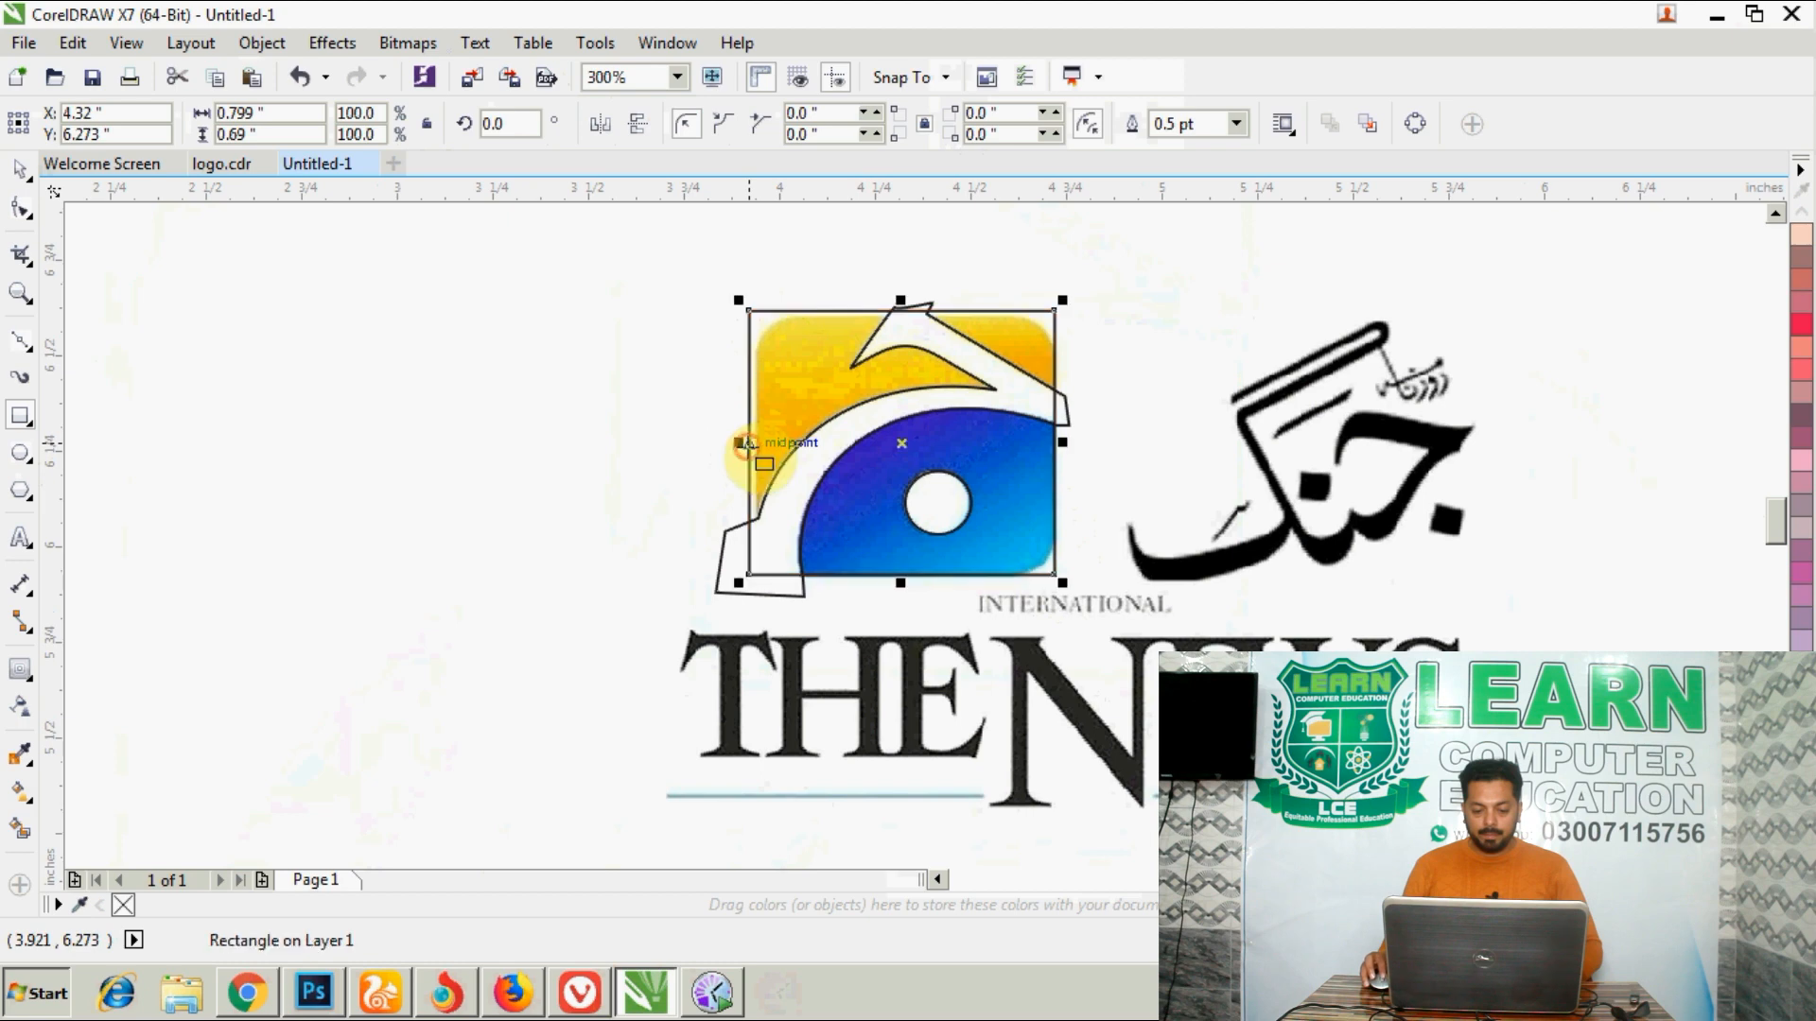
scroll(736, 442, up, 2)
drag(748, 428, 783, 430)
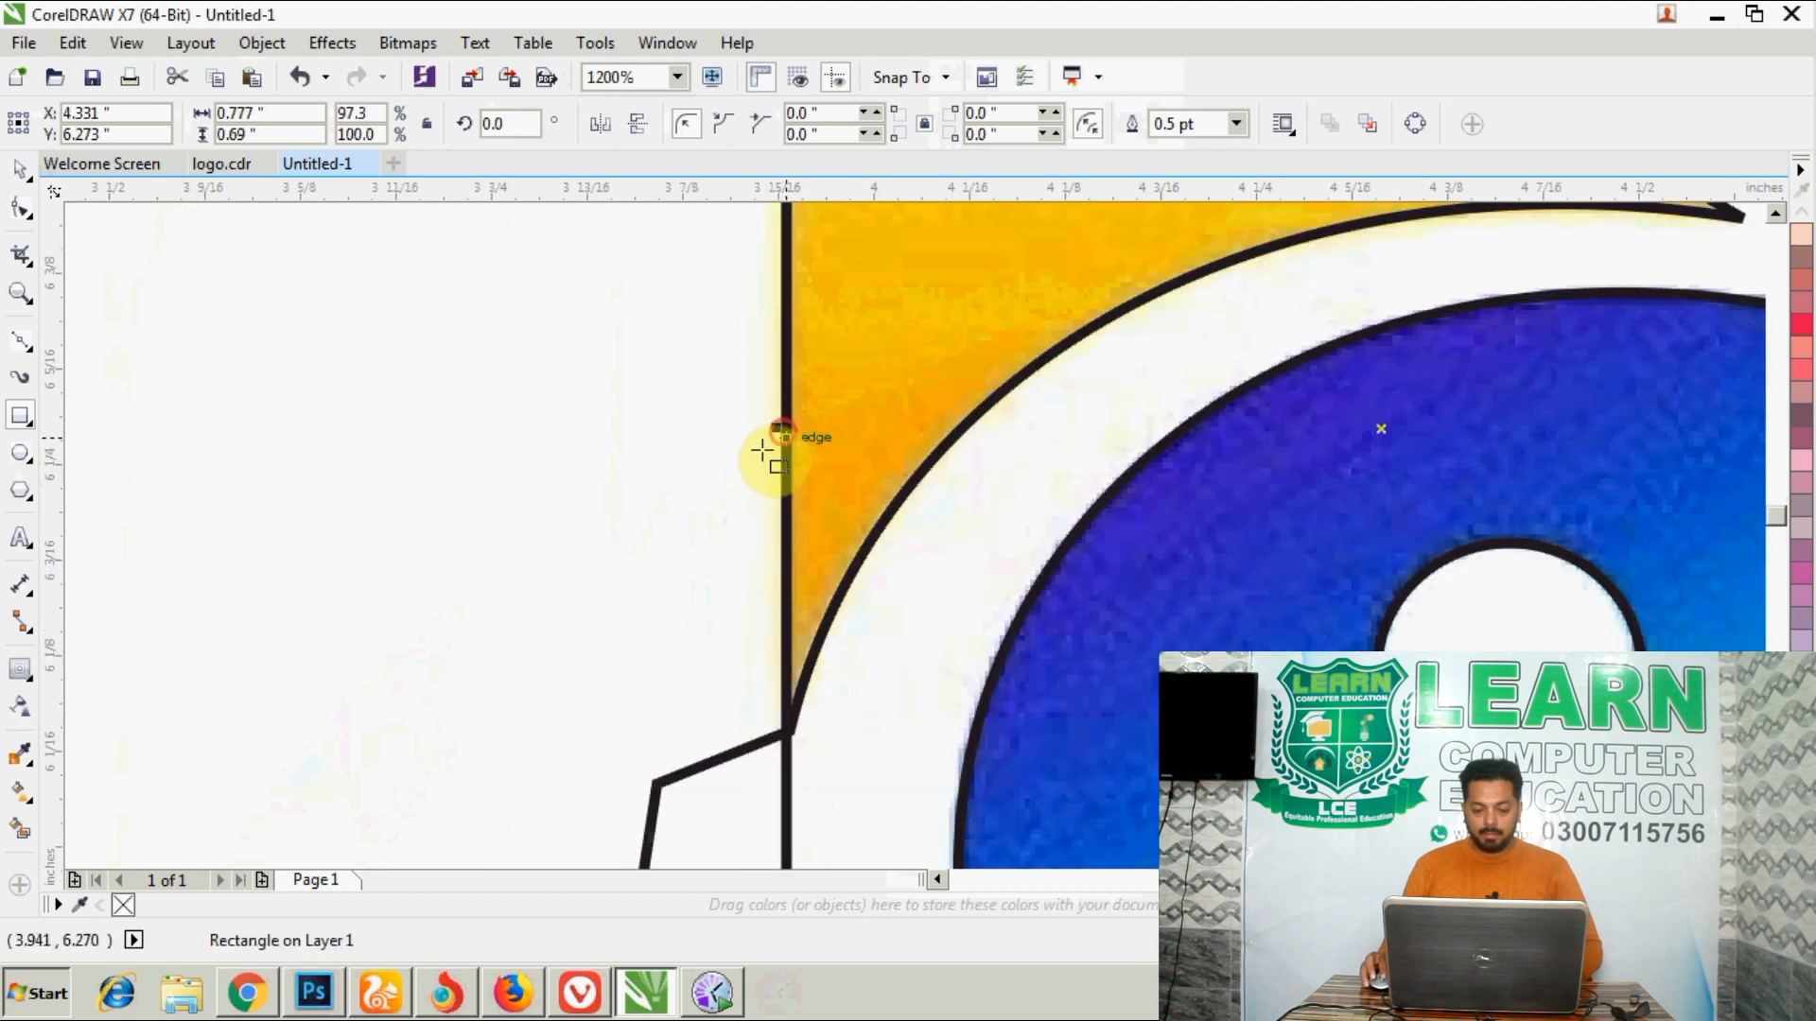
scroll(770, 454, down, 2)
scroll(922, 322, up, 3)
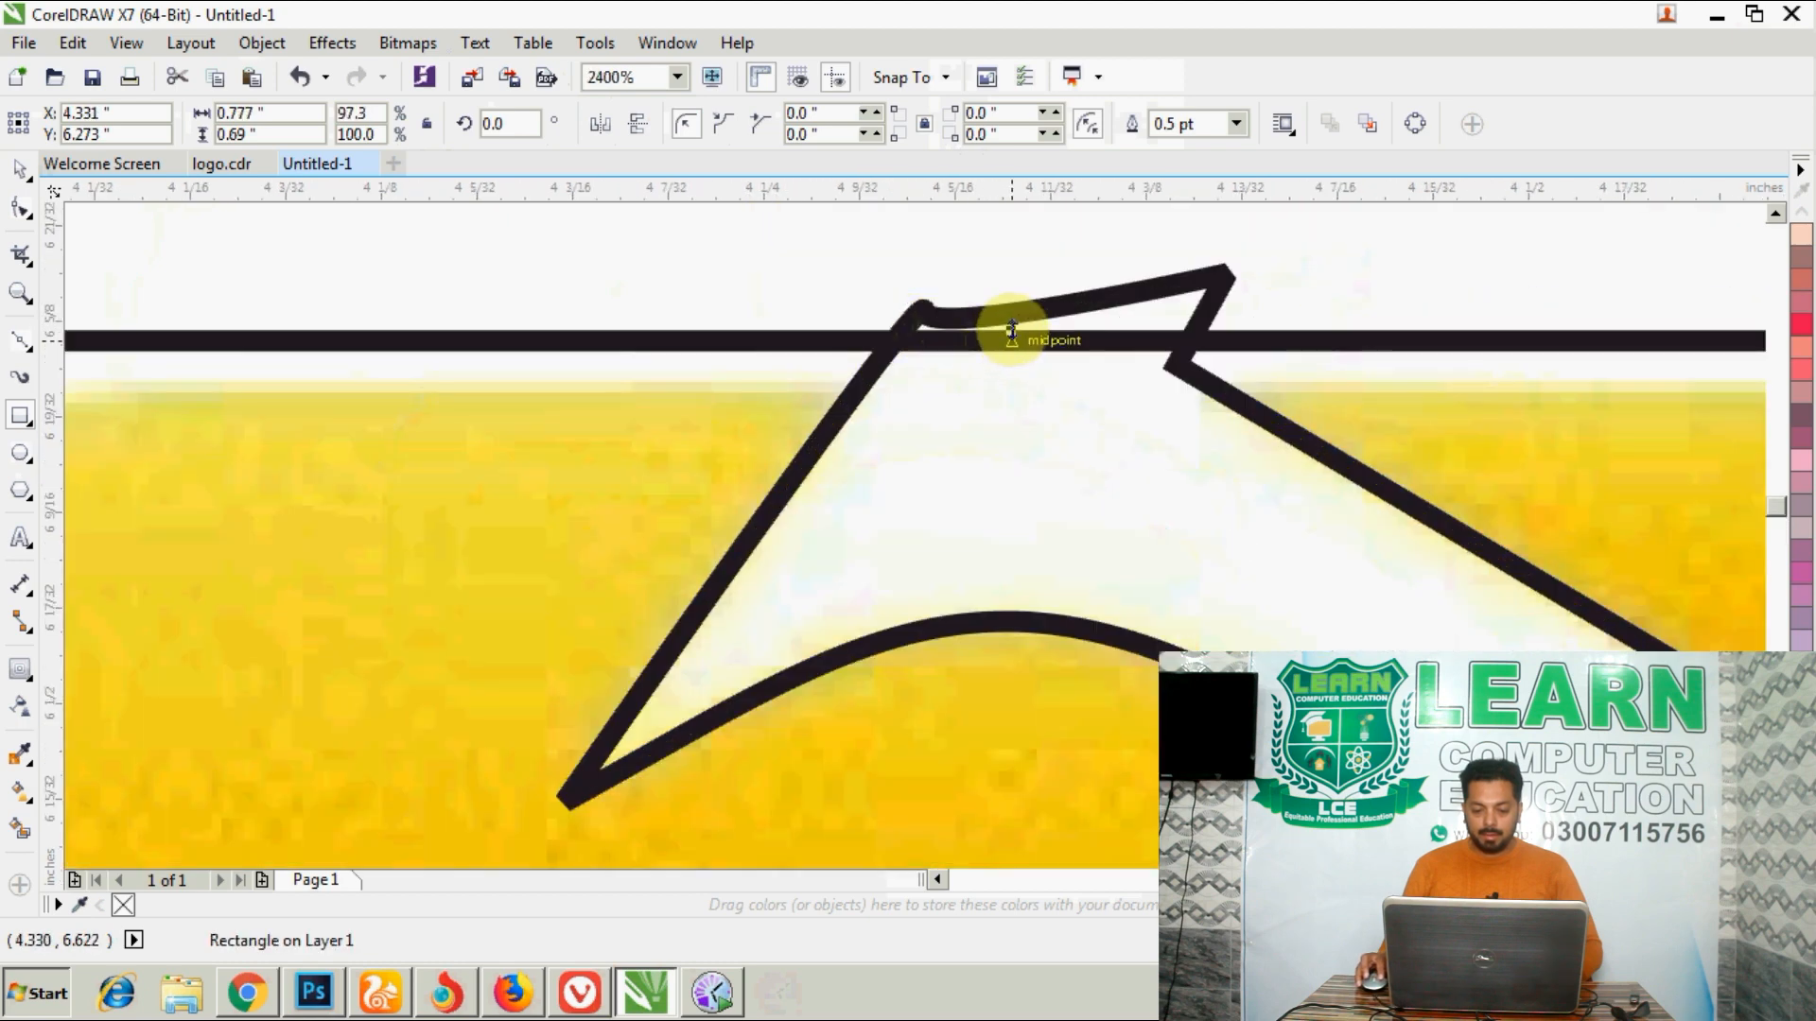
drag(1009, 330, 1013, 377)
scroll(1012, 377, down, 2)
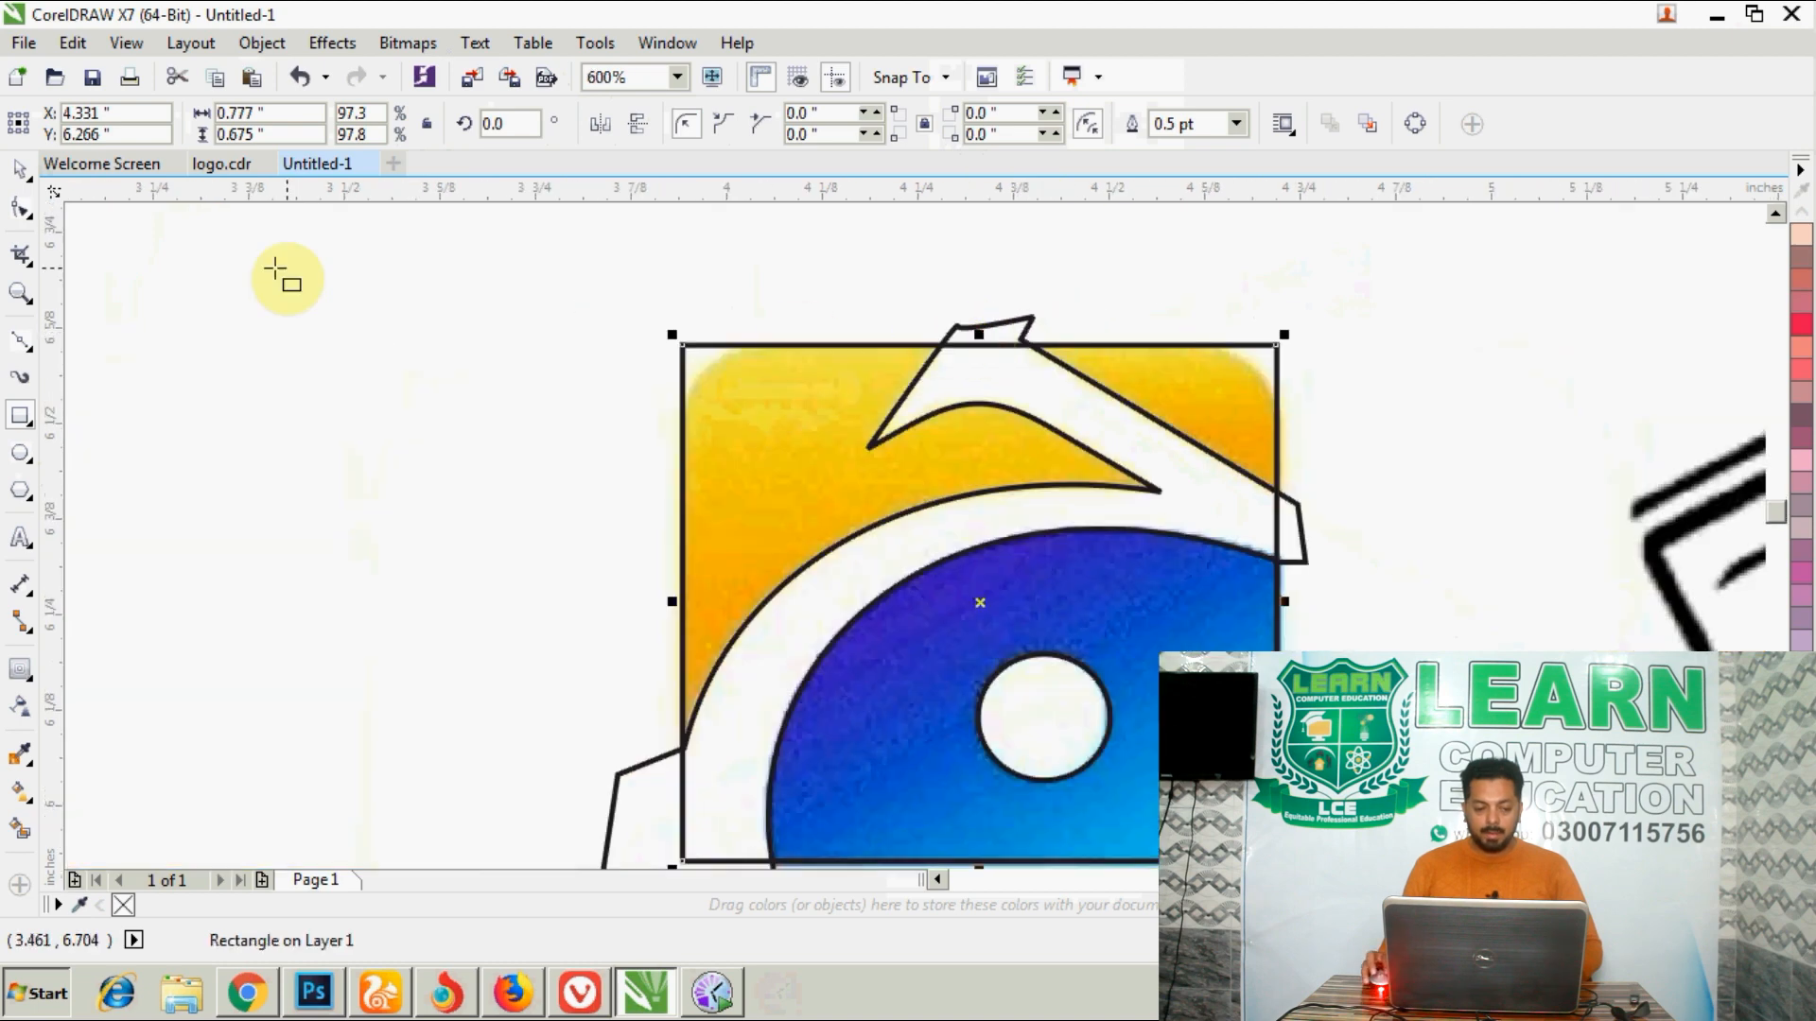
- Round all four corners of the rectangle to about 0.105 inches to match the logo's corners, and deselect it
click(21, 207)
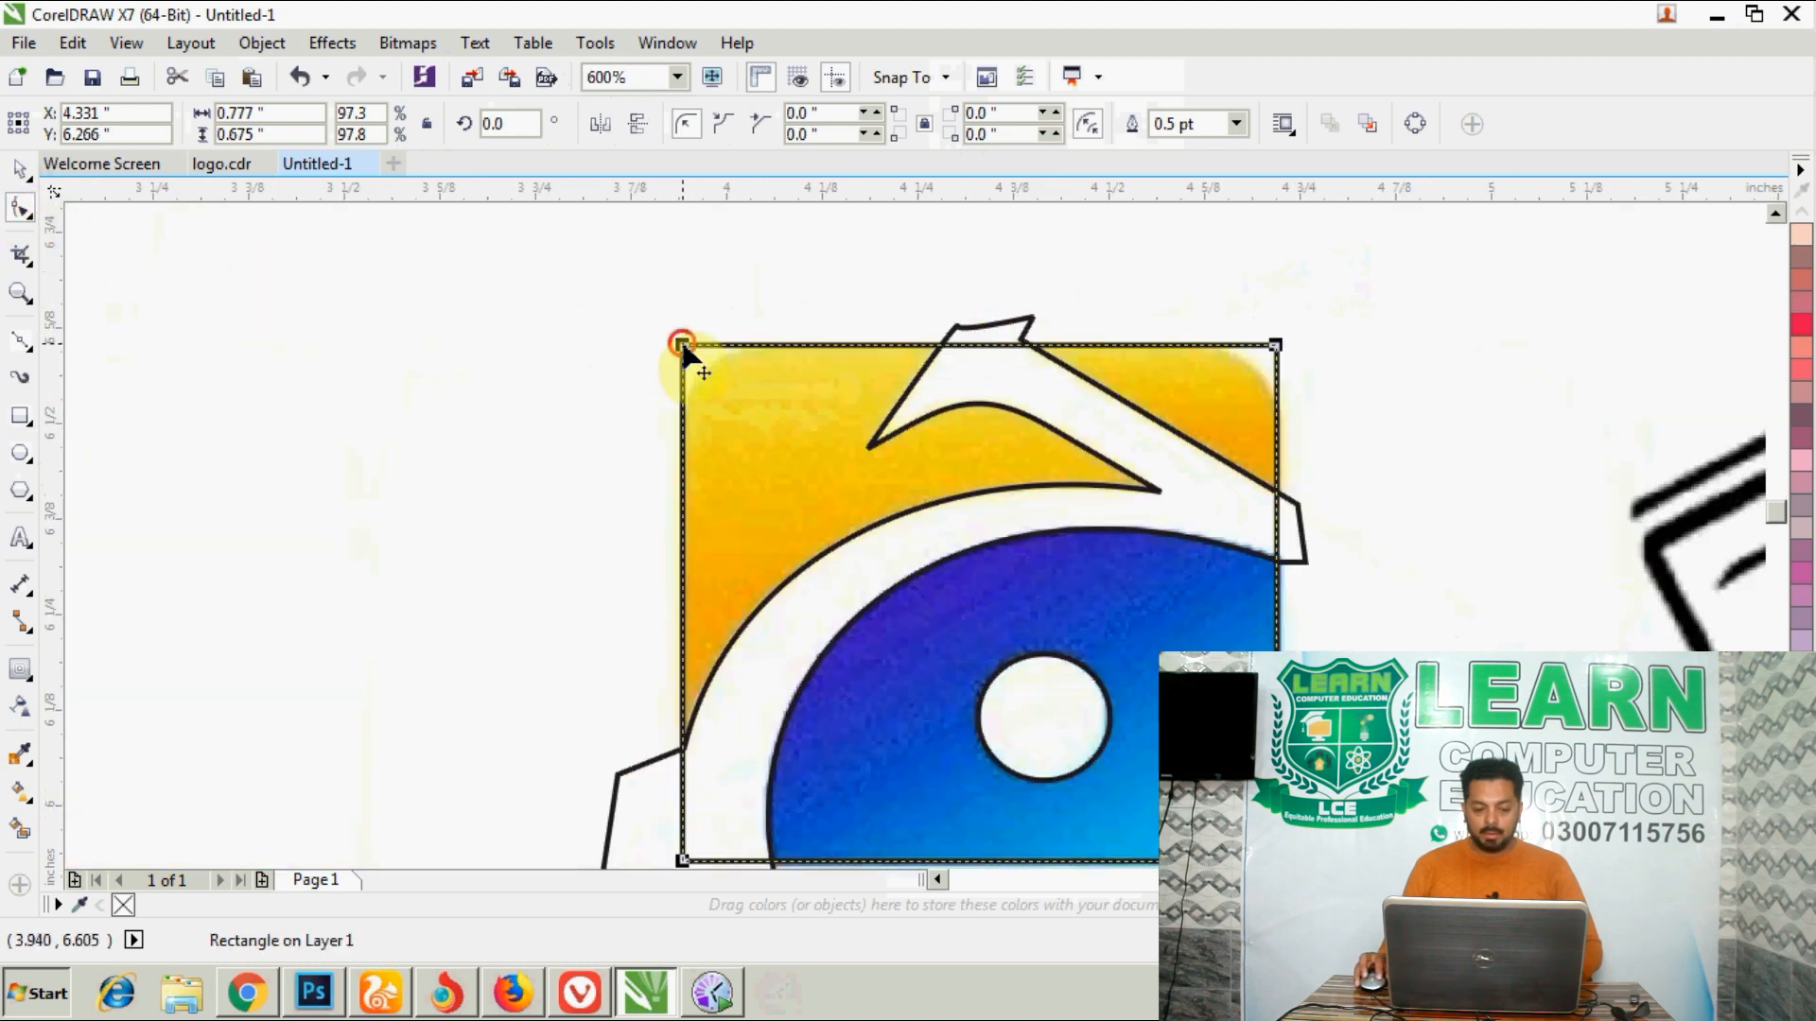
drag(683, 346, 761, 365)
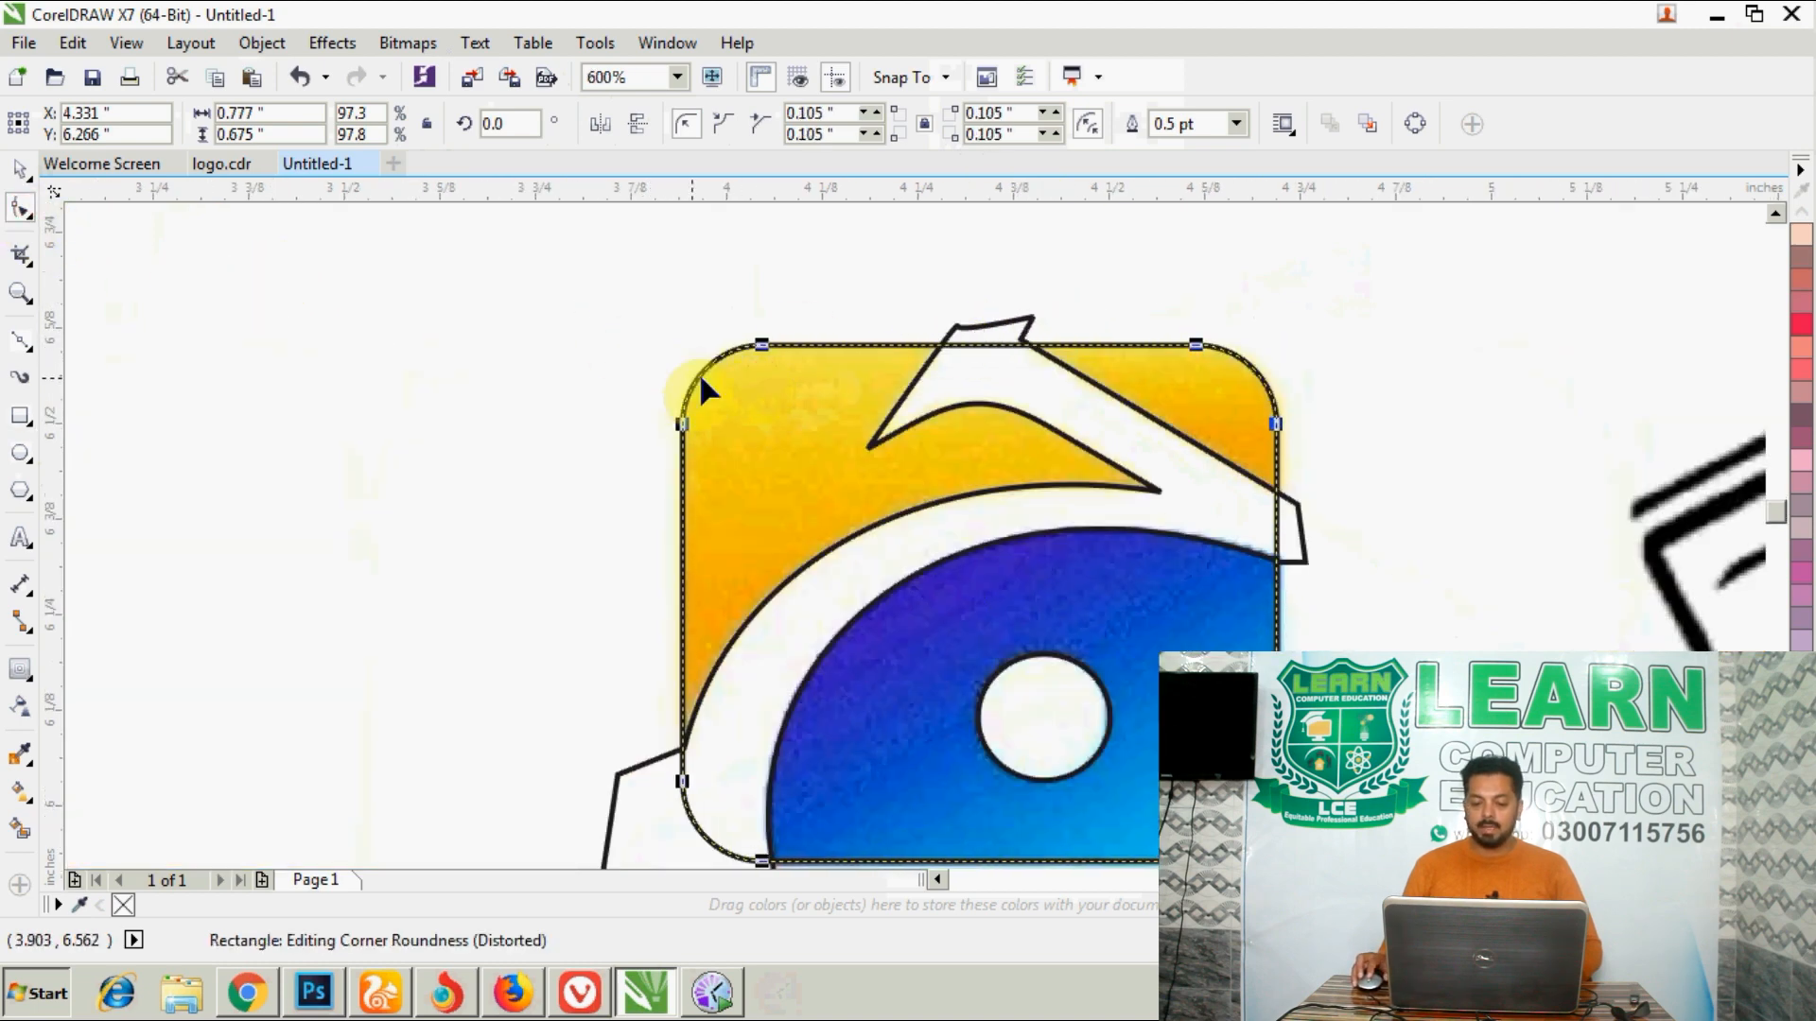
scroll(816, 364, down, 1)
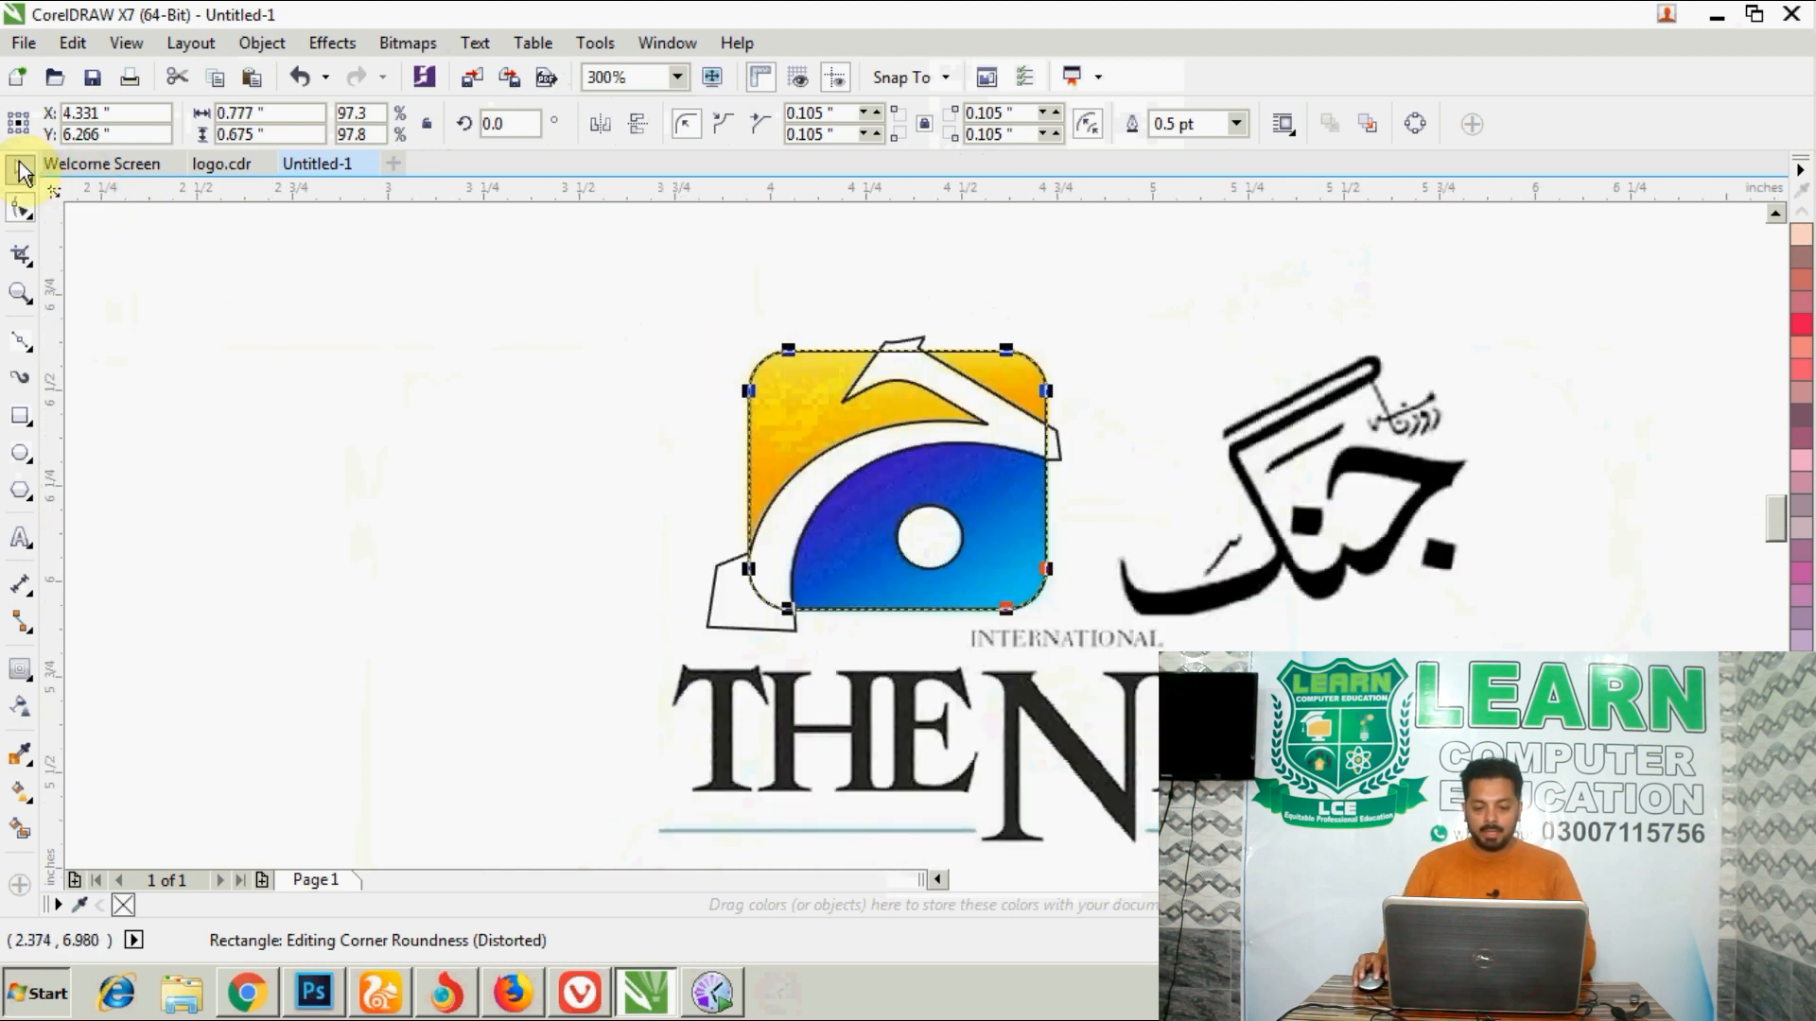
click(23, 172)
click(810, 310)
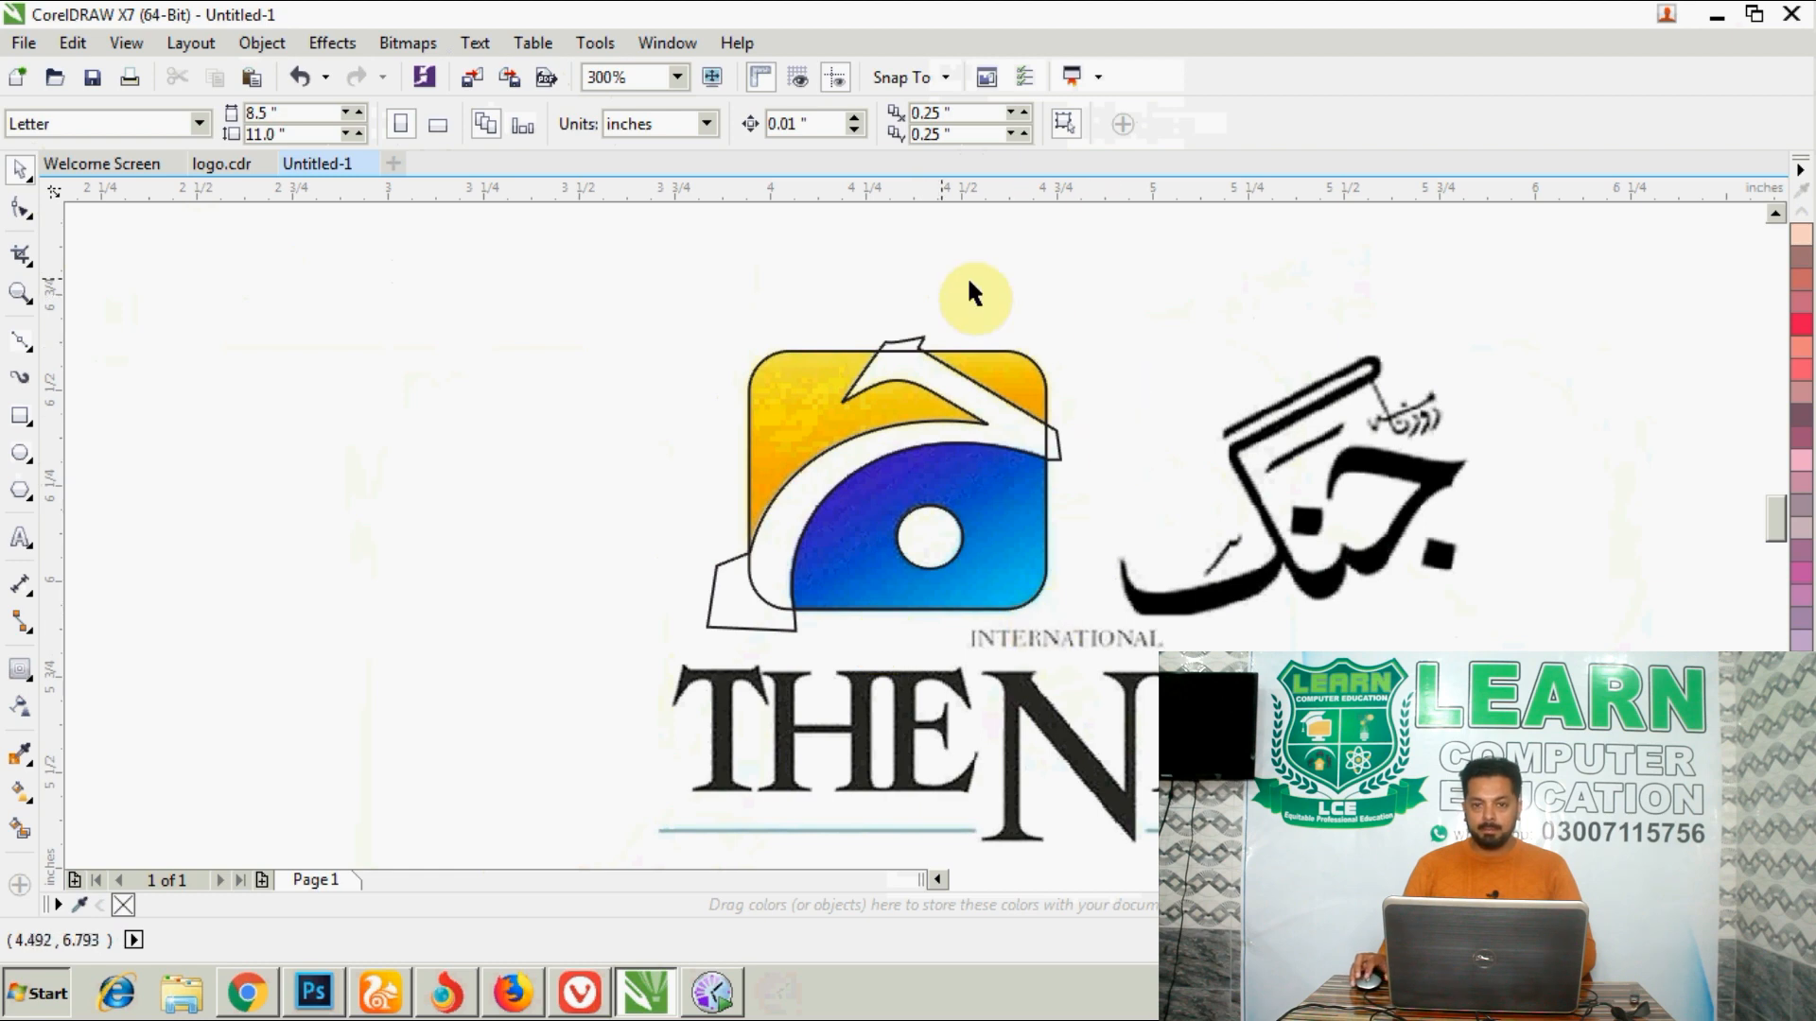
- Place a copy of the traced swoosh, circle and rounded rectangle on the empty area left of the logo
scroll(972, 436, down, 1)
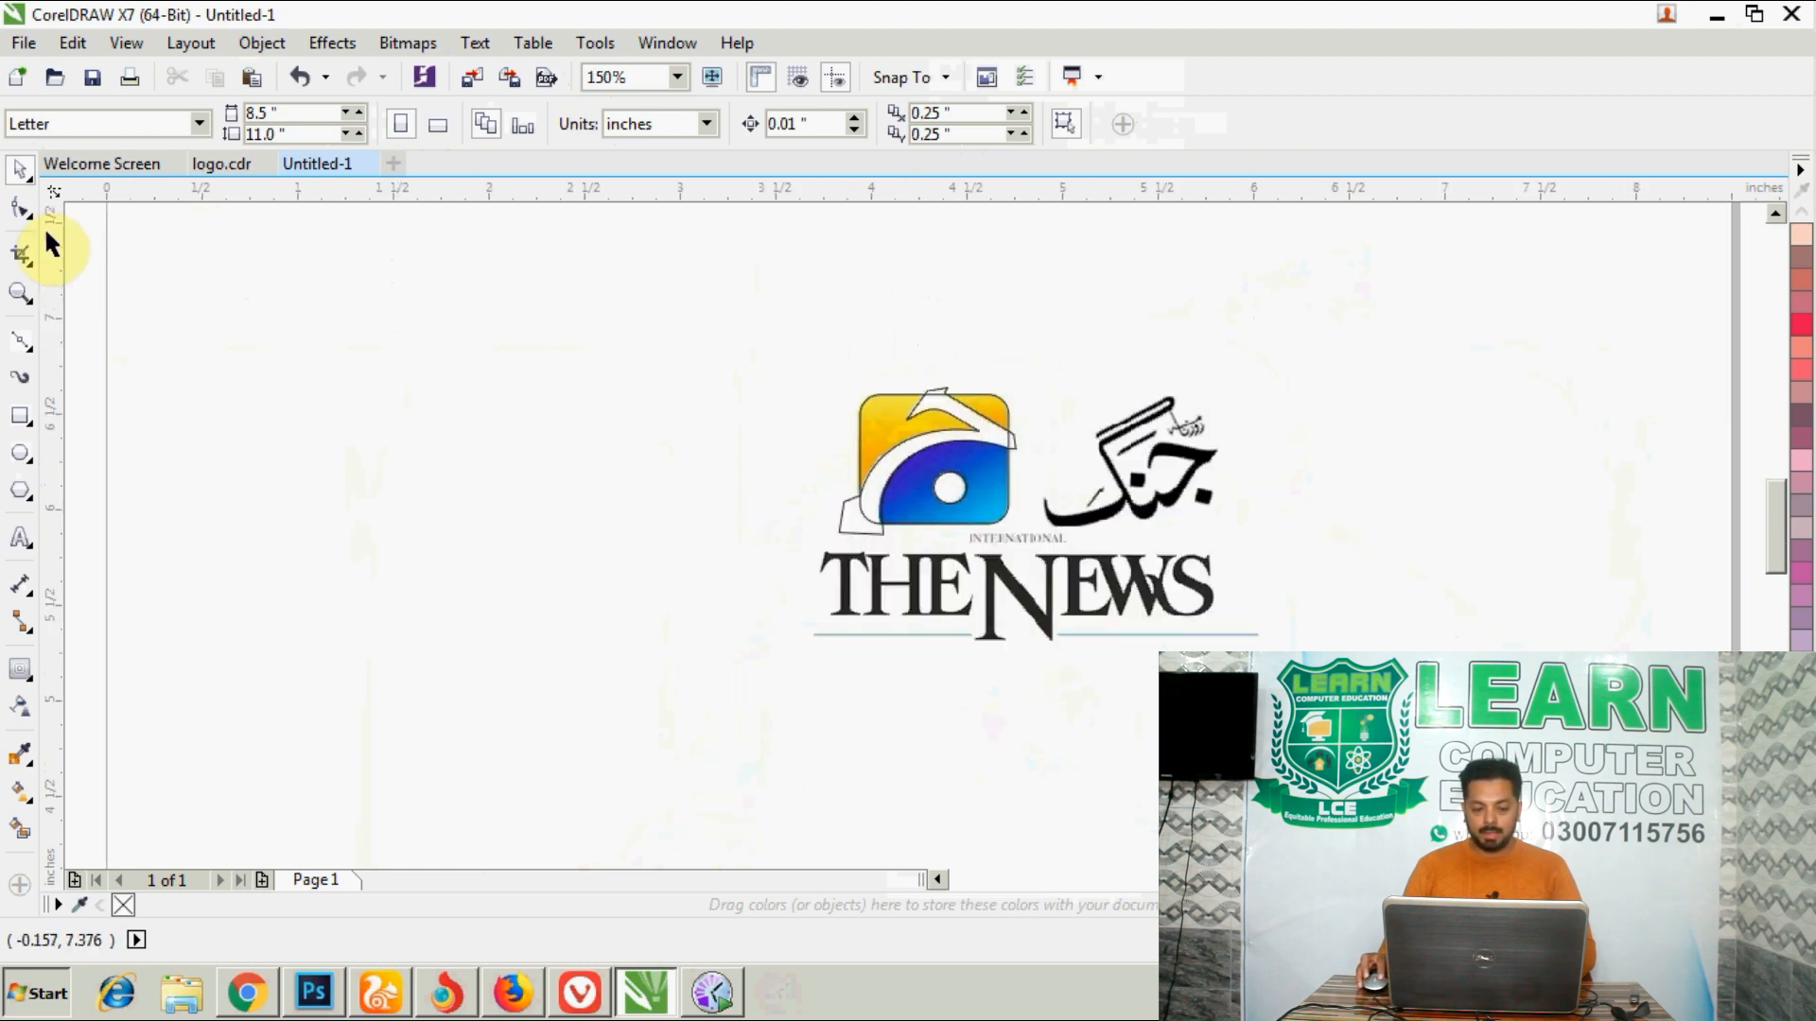
drag(590, 282, 1097, 549)
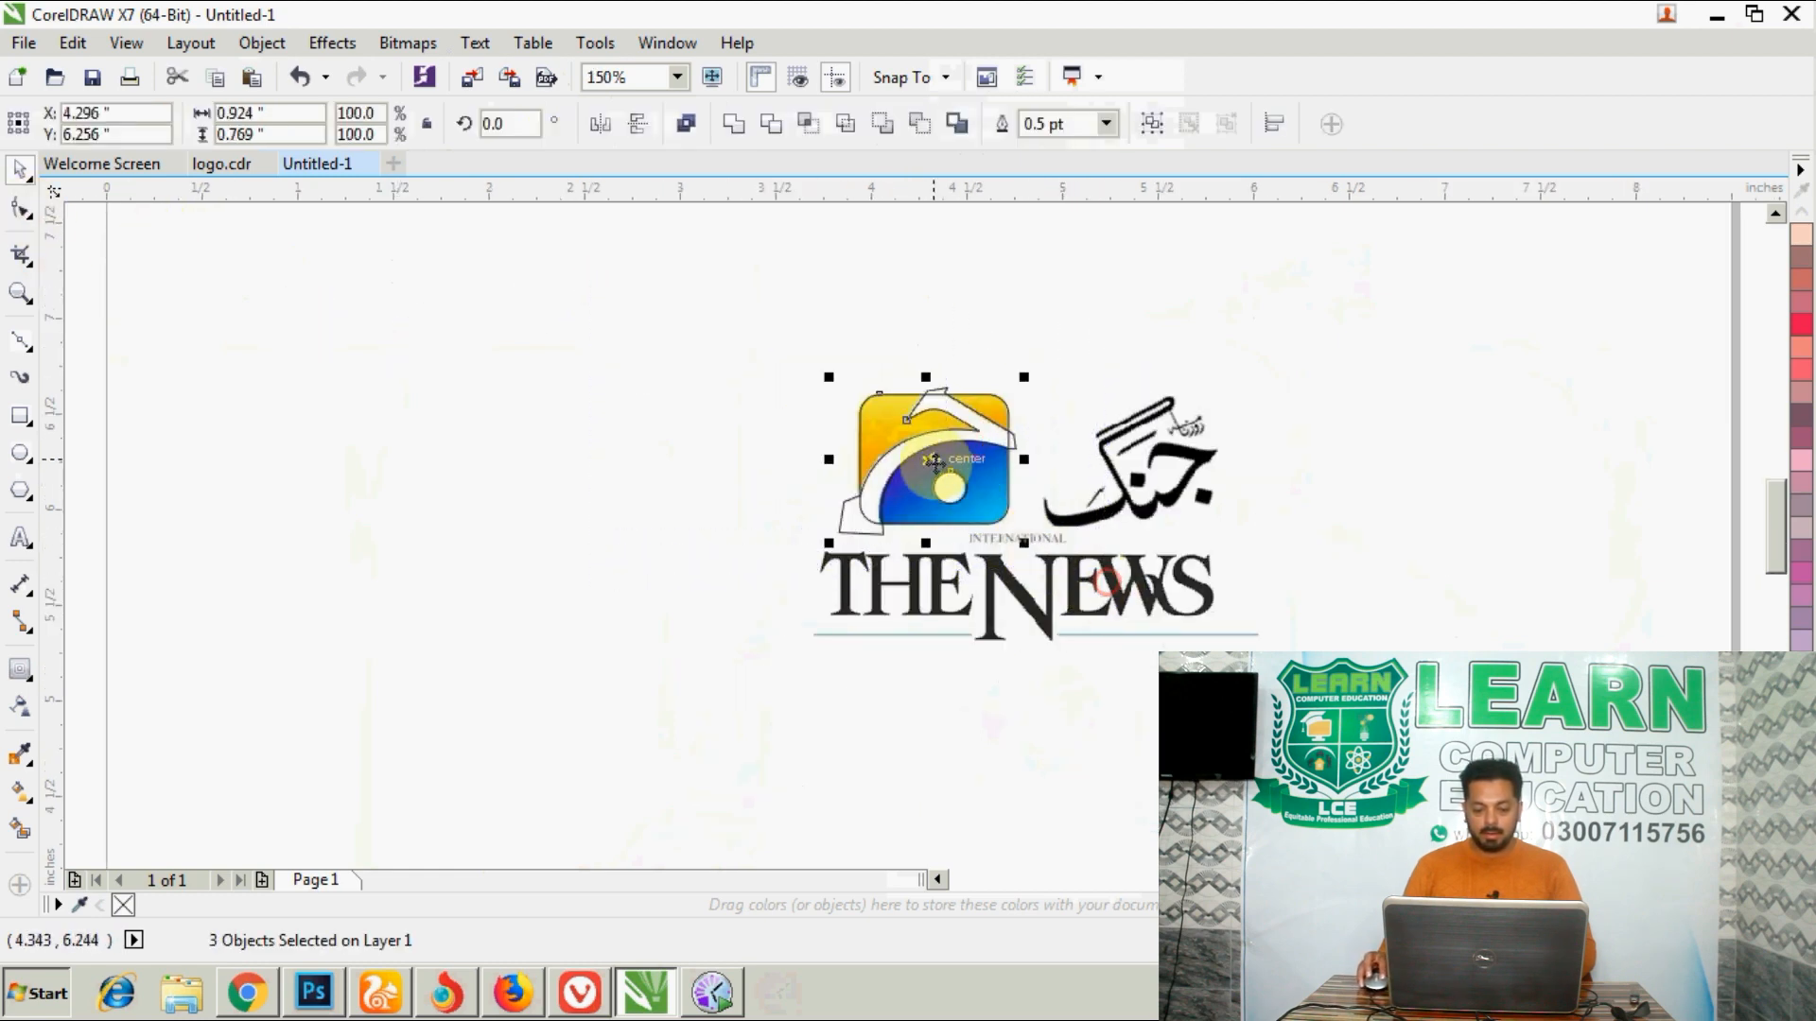
drag(925, 459, 710, 466)
right_click(551, 460)
click(658, 321)
scroll(667, 465, up, 2)
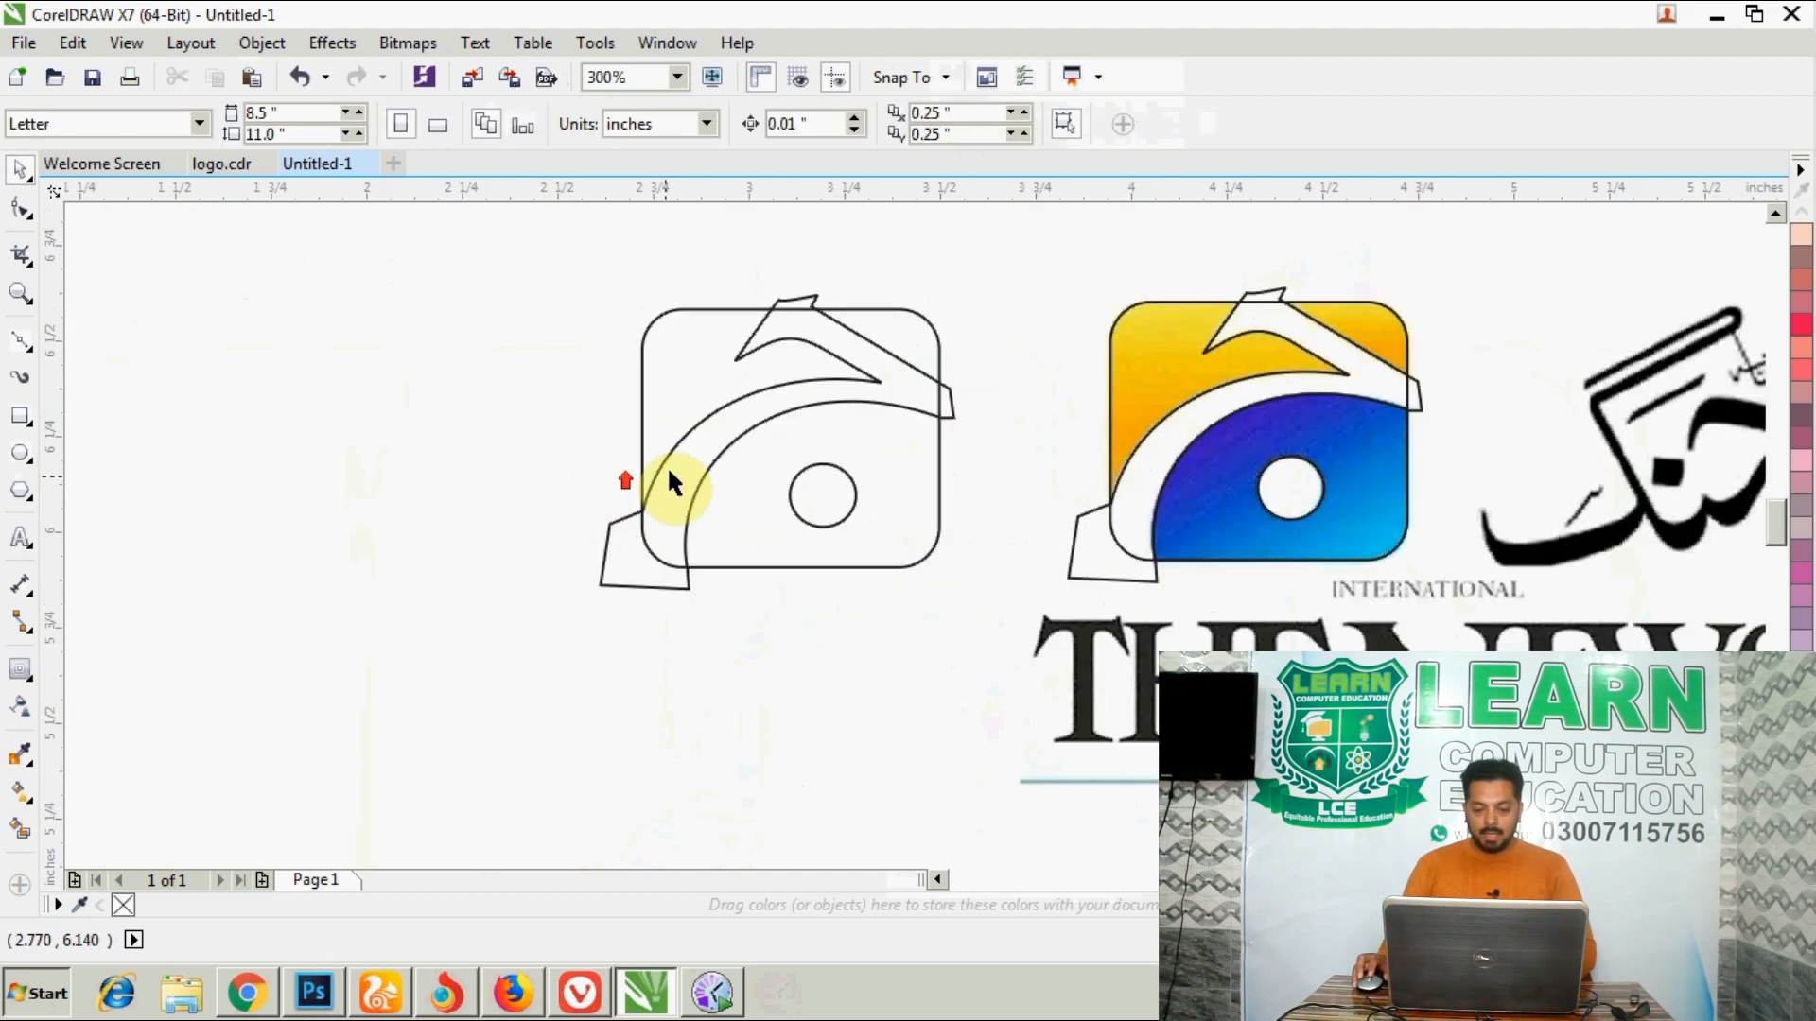
- Cut the swoosh out of the copied rounded rectangle with Front minus back, and fill the resulting shape with red
scroll(834, 513, down, 1)
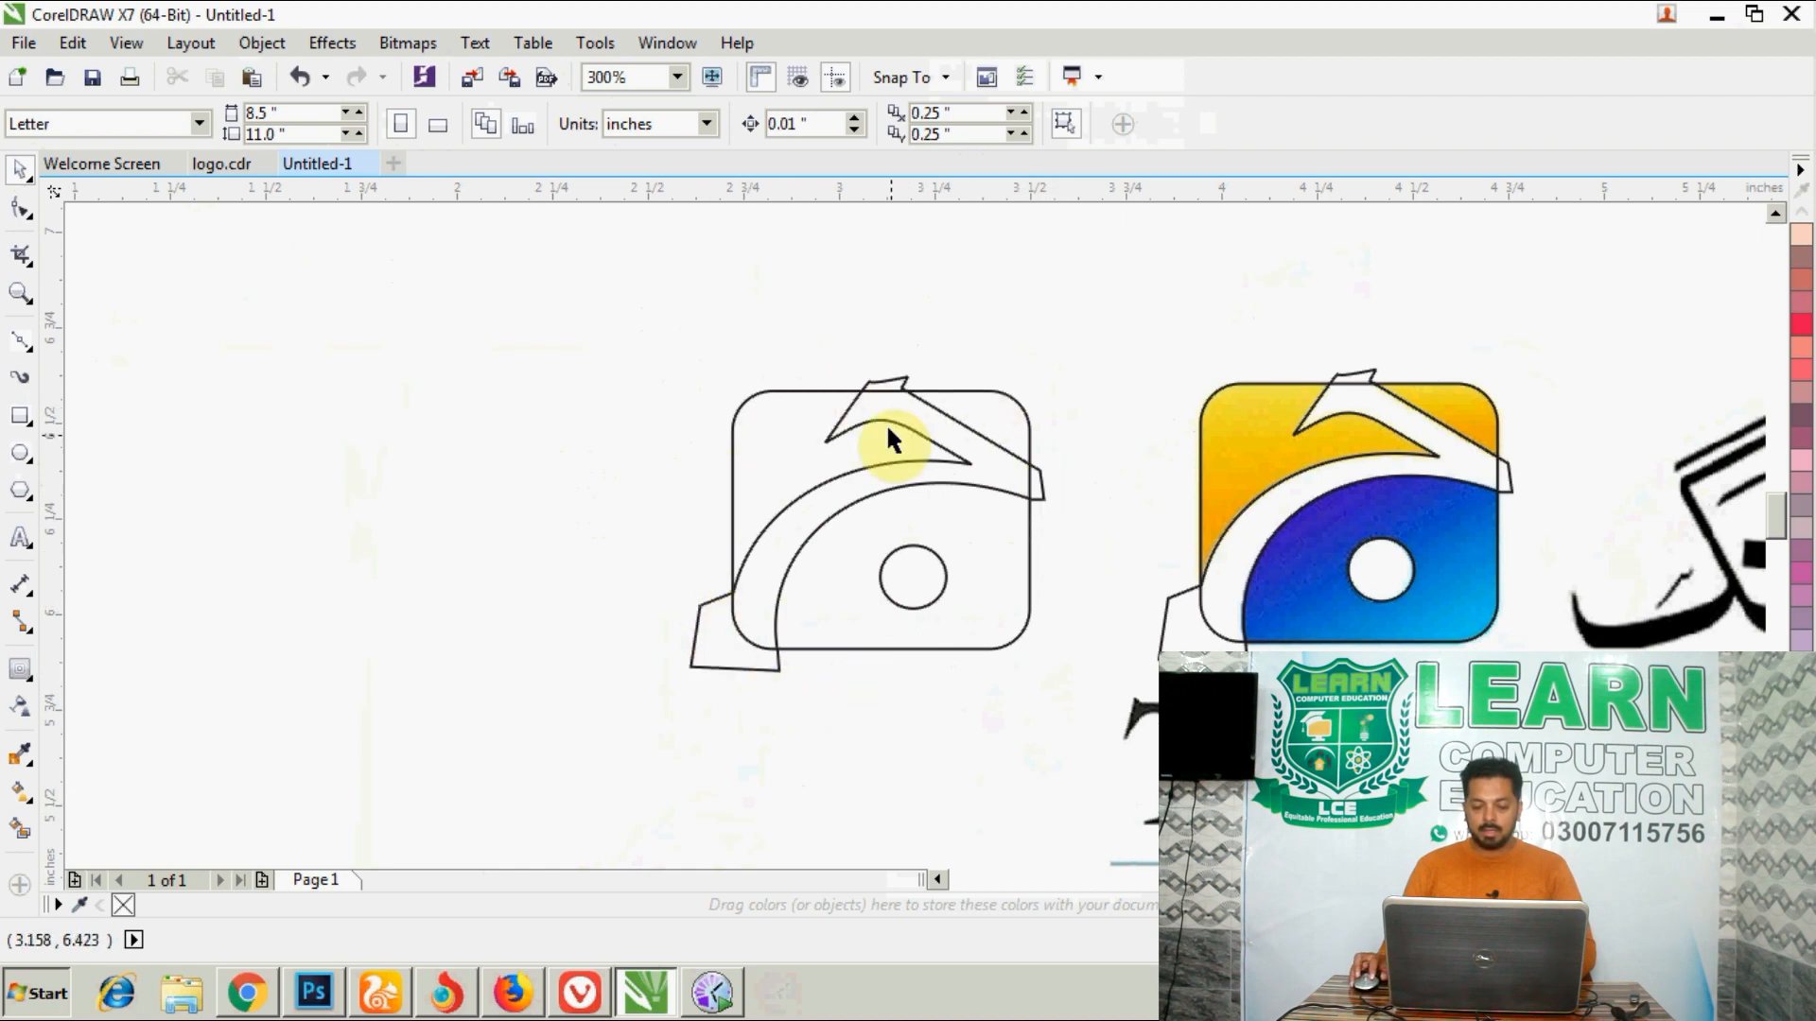
click(891, 386)
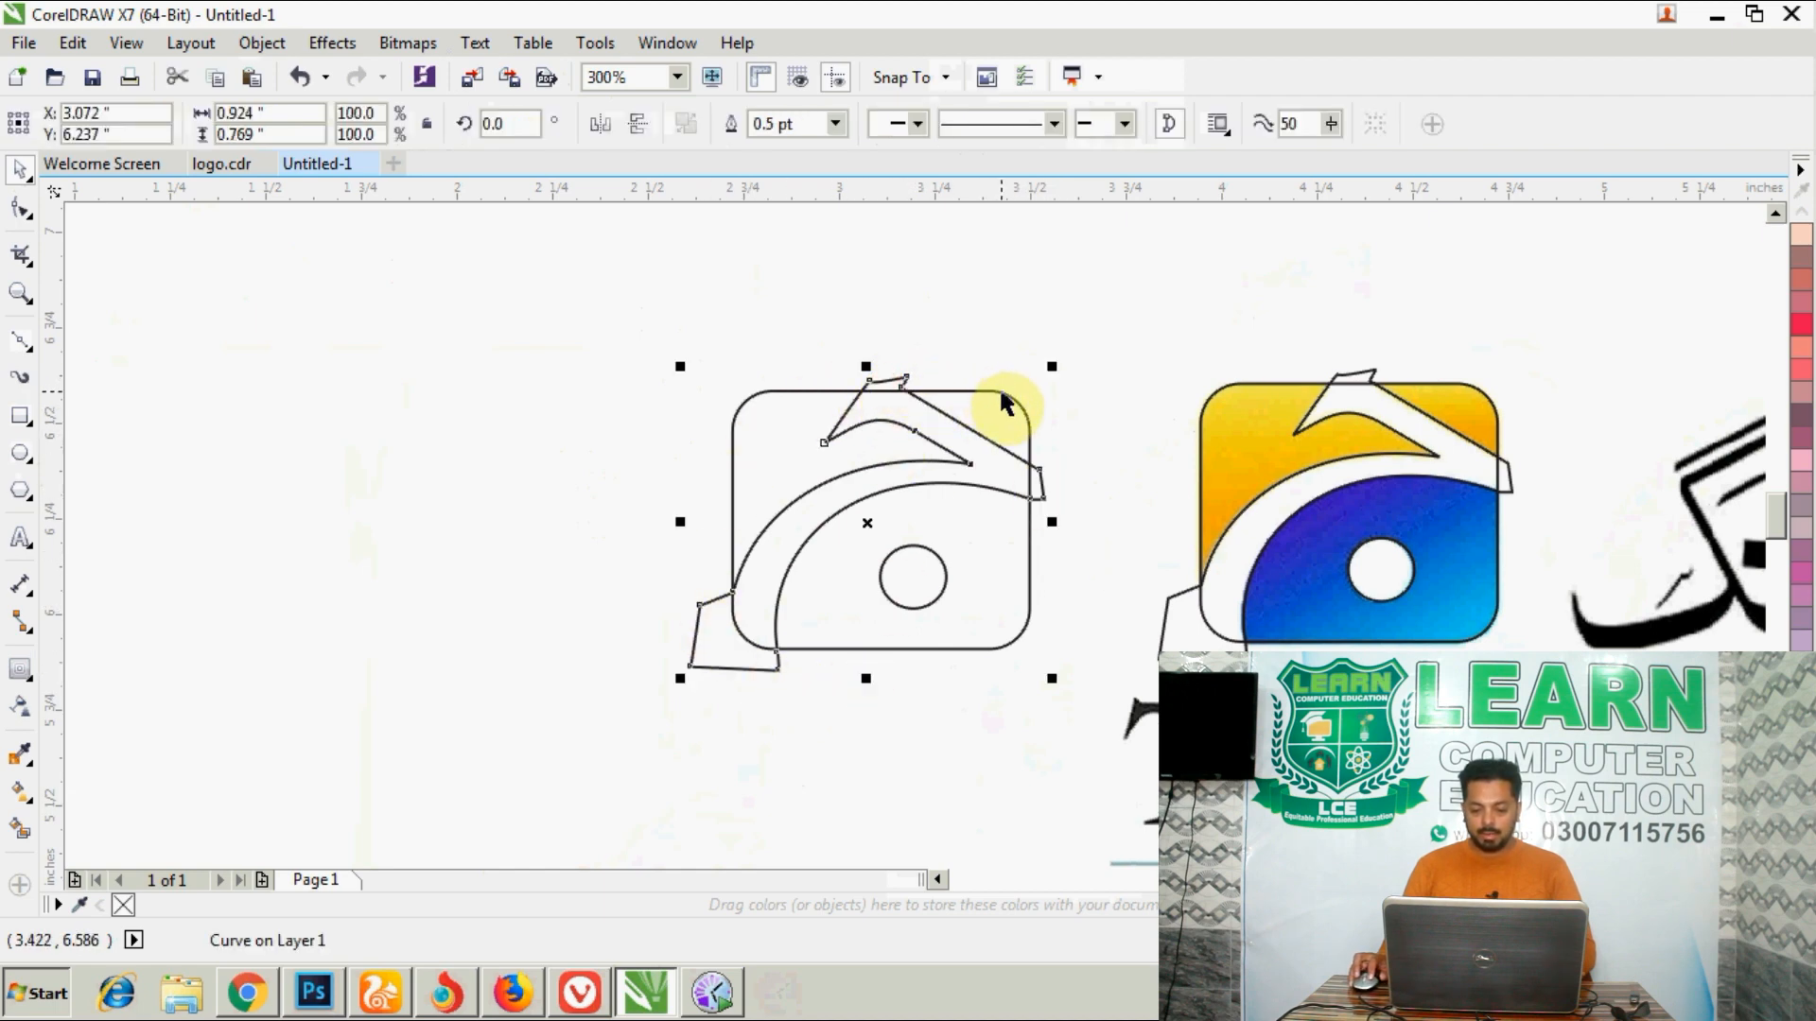
shift+click(1001, 393)
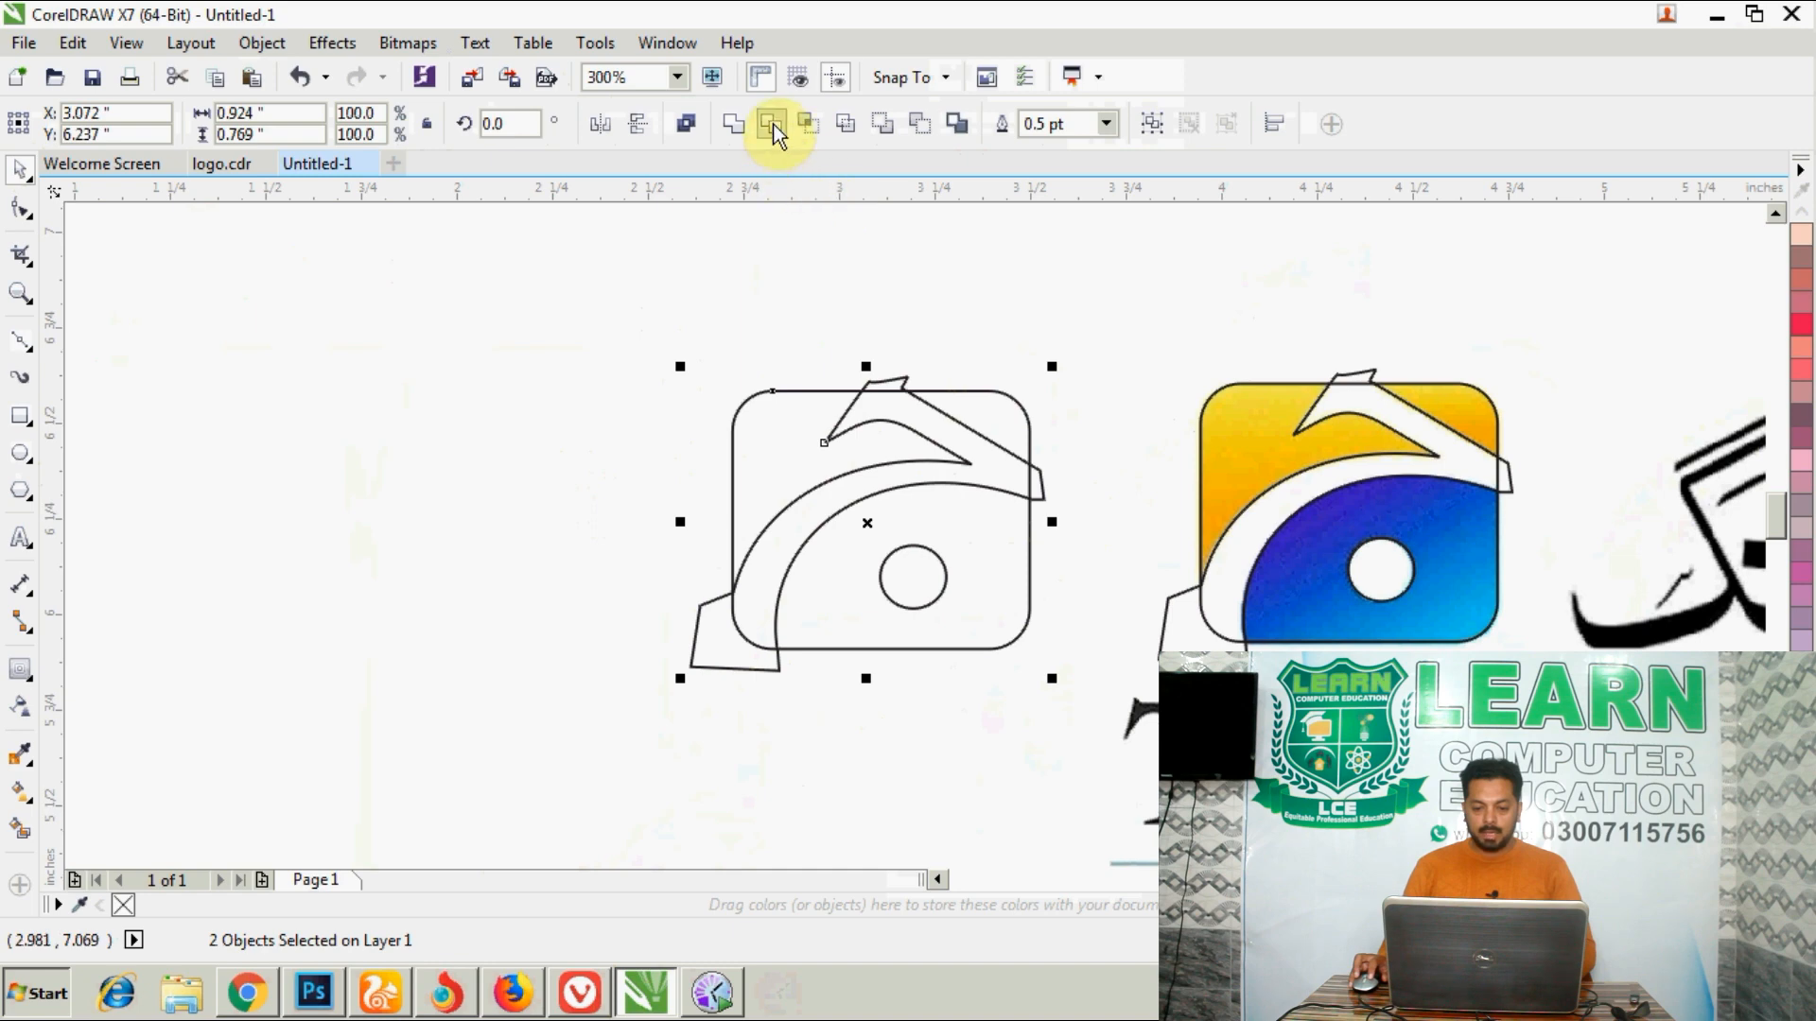
click(894, 125)
click(890, 289)
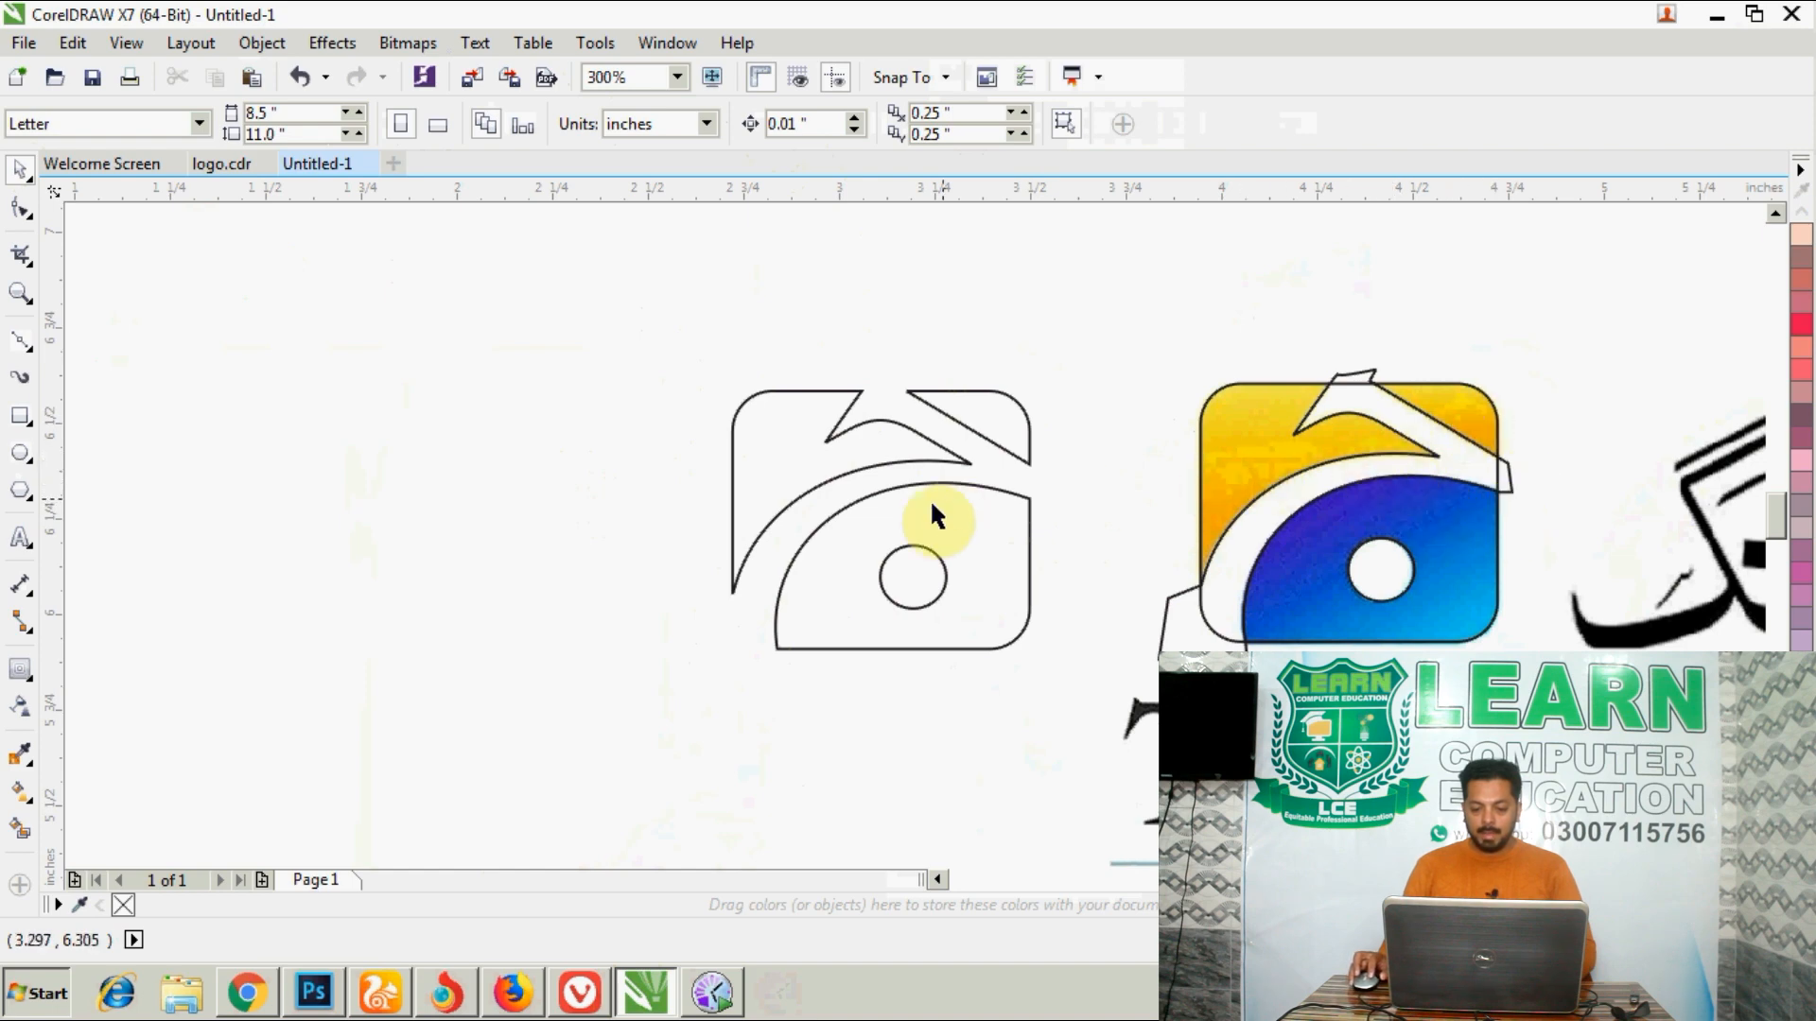
click(1038, 413)
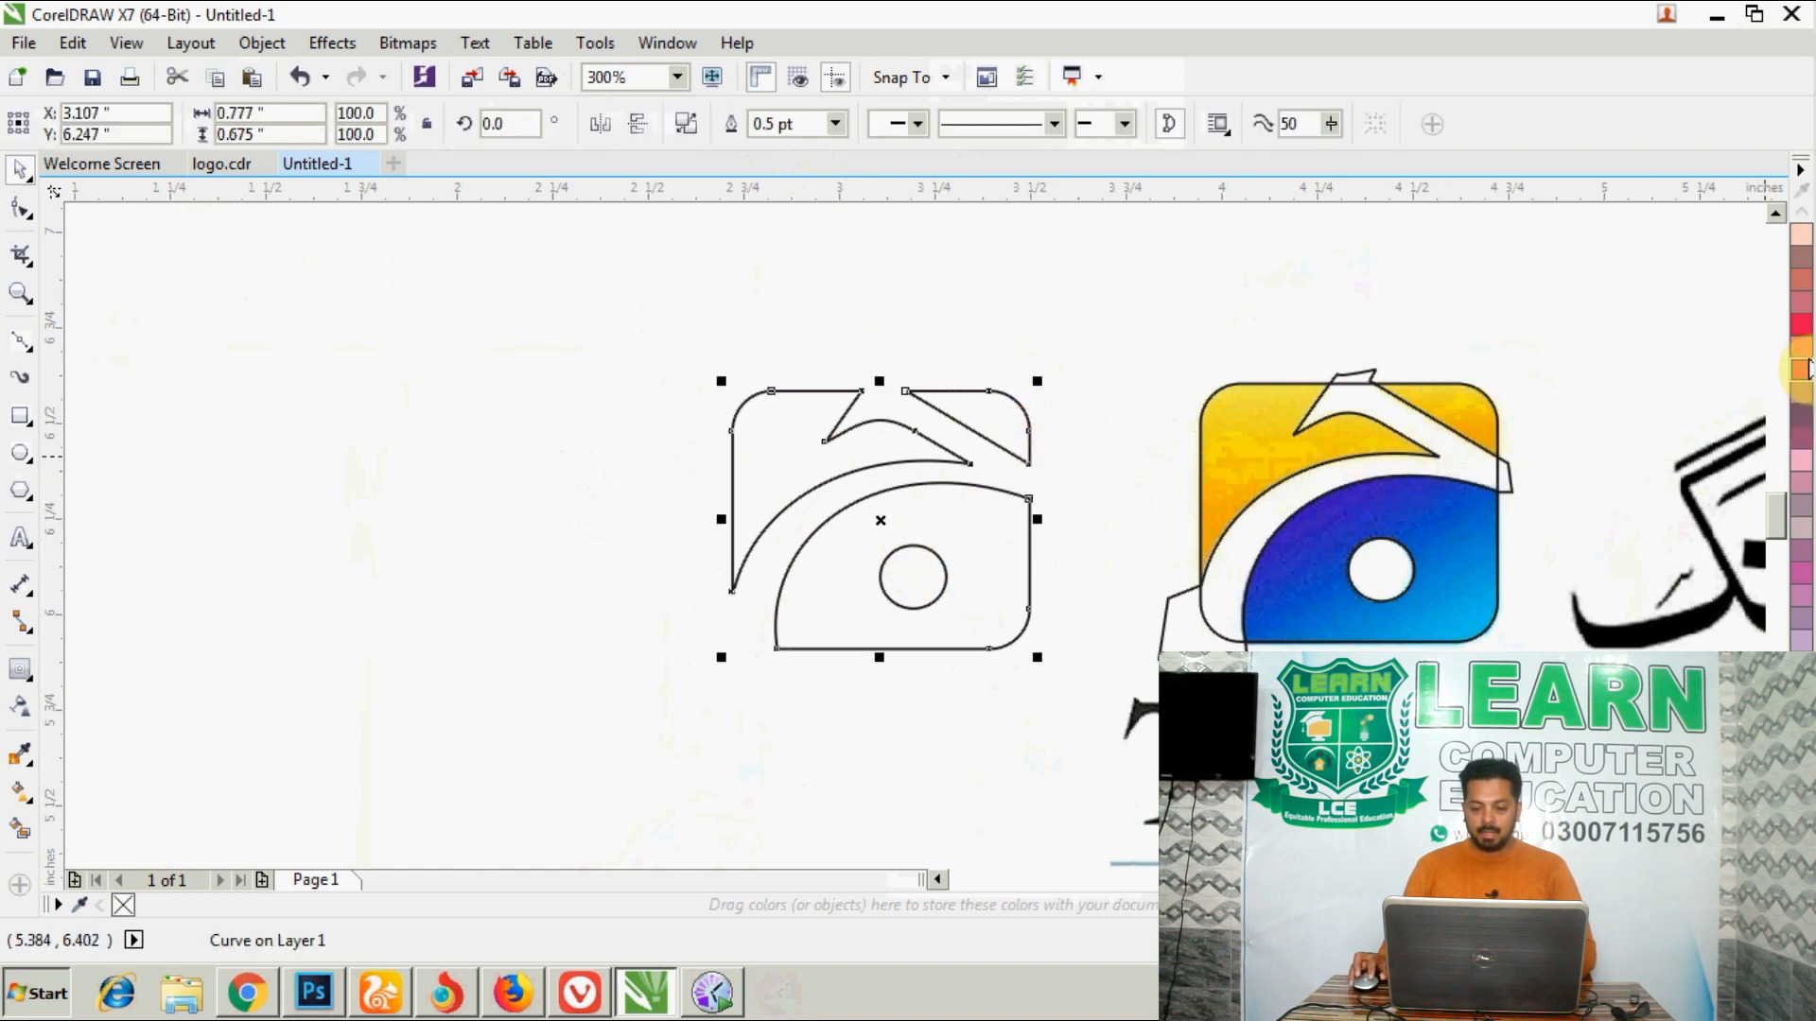
click(1800, 324)
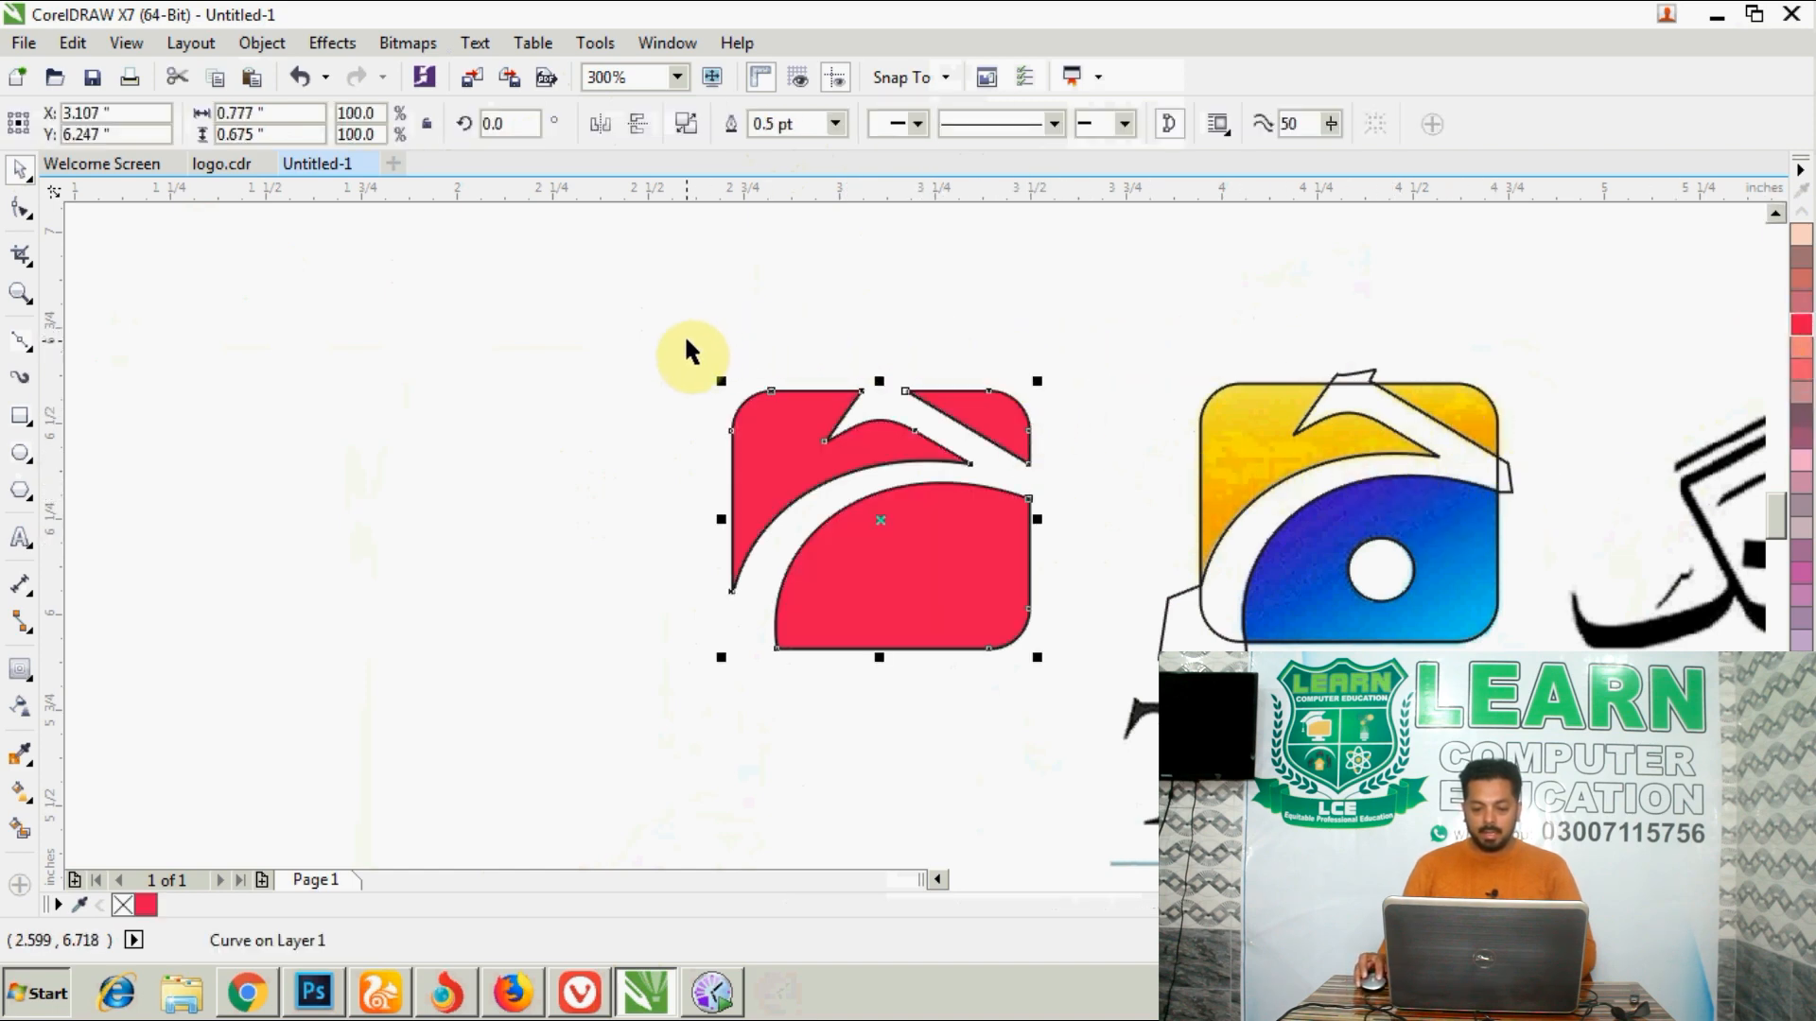
- Try to subtract the circle and the red shape from each other with Back minus front
drag(693, 346, 1050, 718)
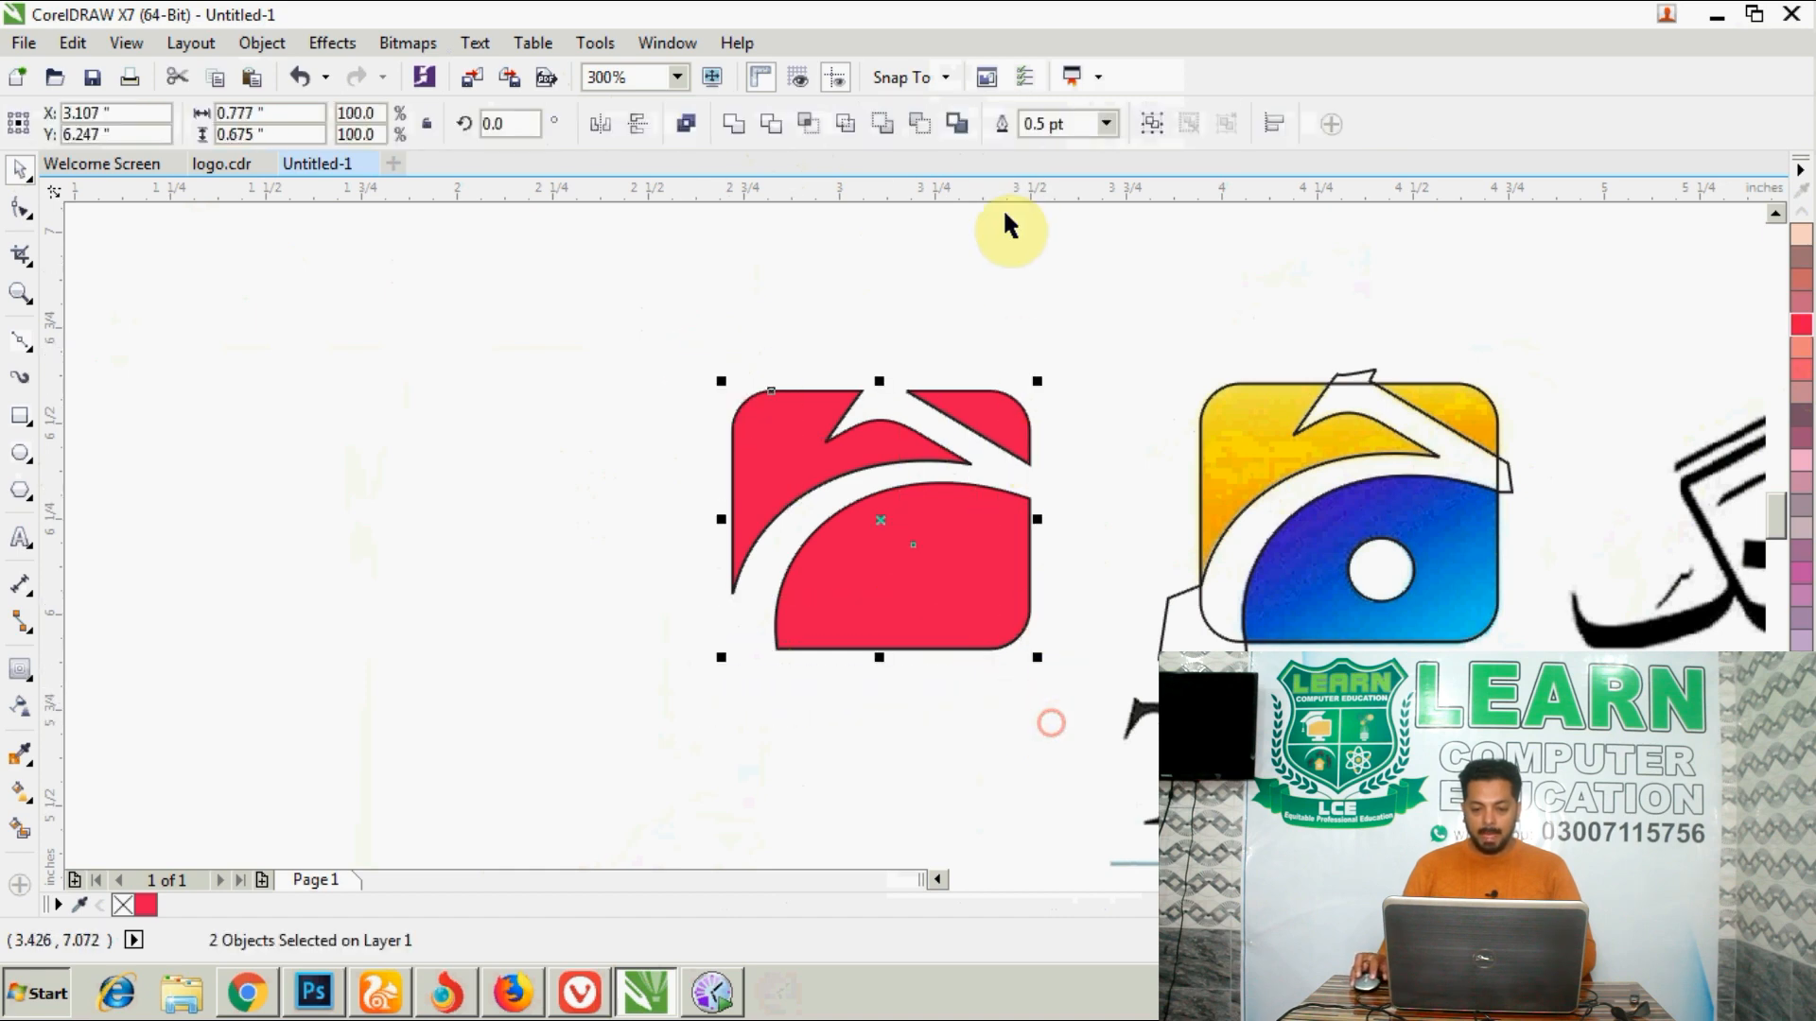
click(919, 123)
click(950, 535)
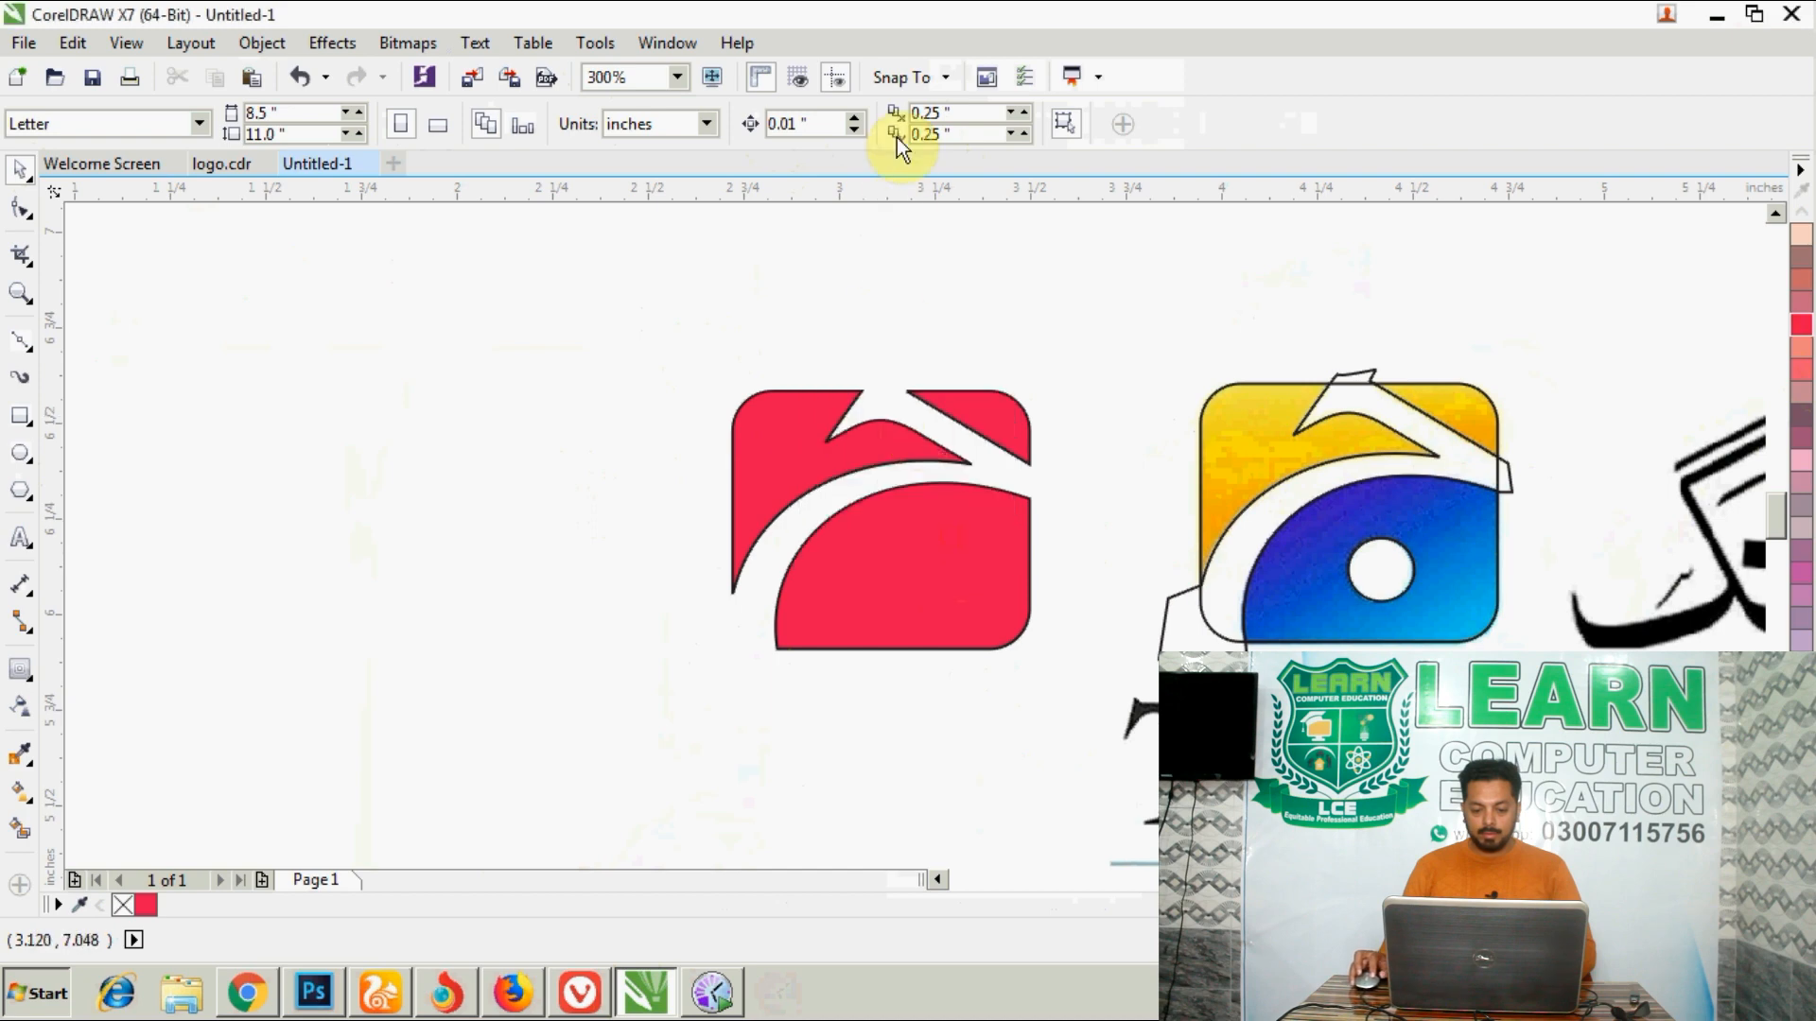
- Cut the circle out of the red shape with Front minus back and deselect the result
drag(705, 388, 1072, 733)
click(887, 117)
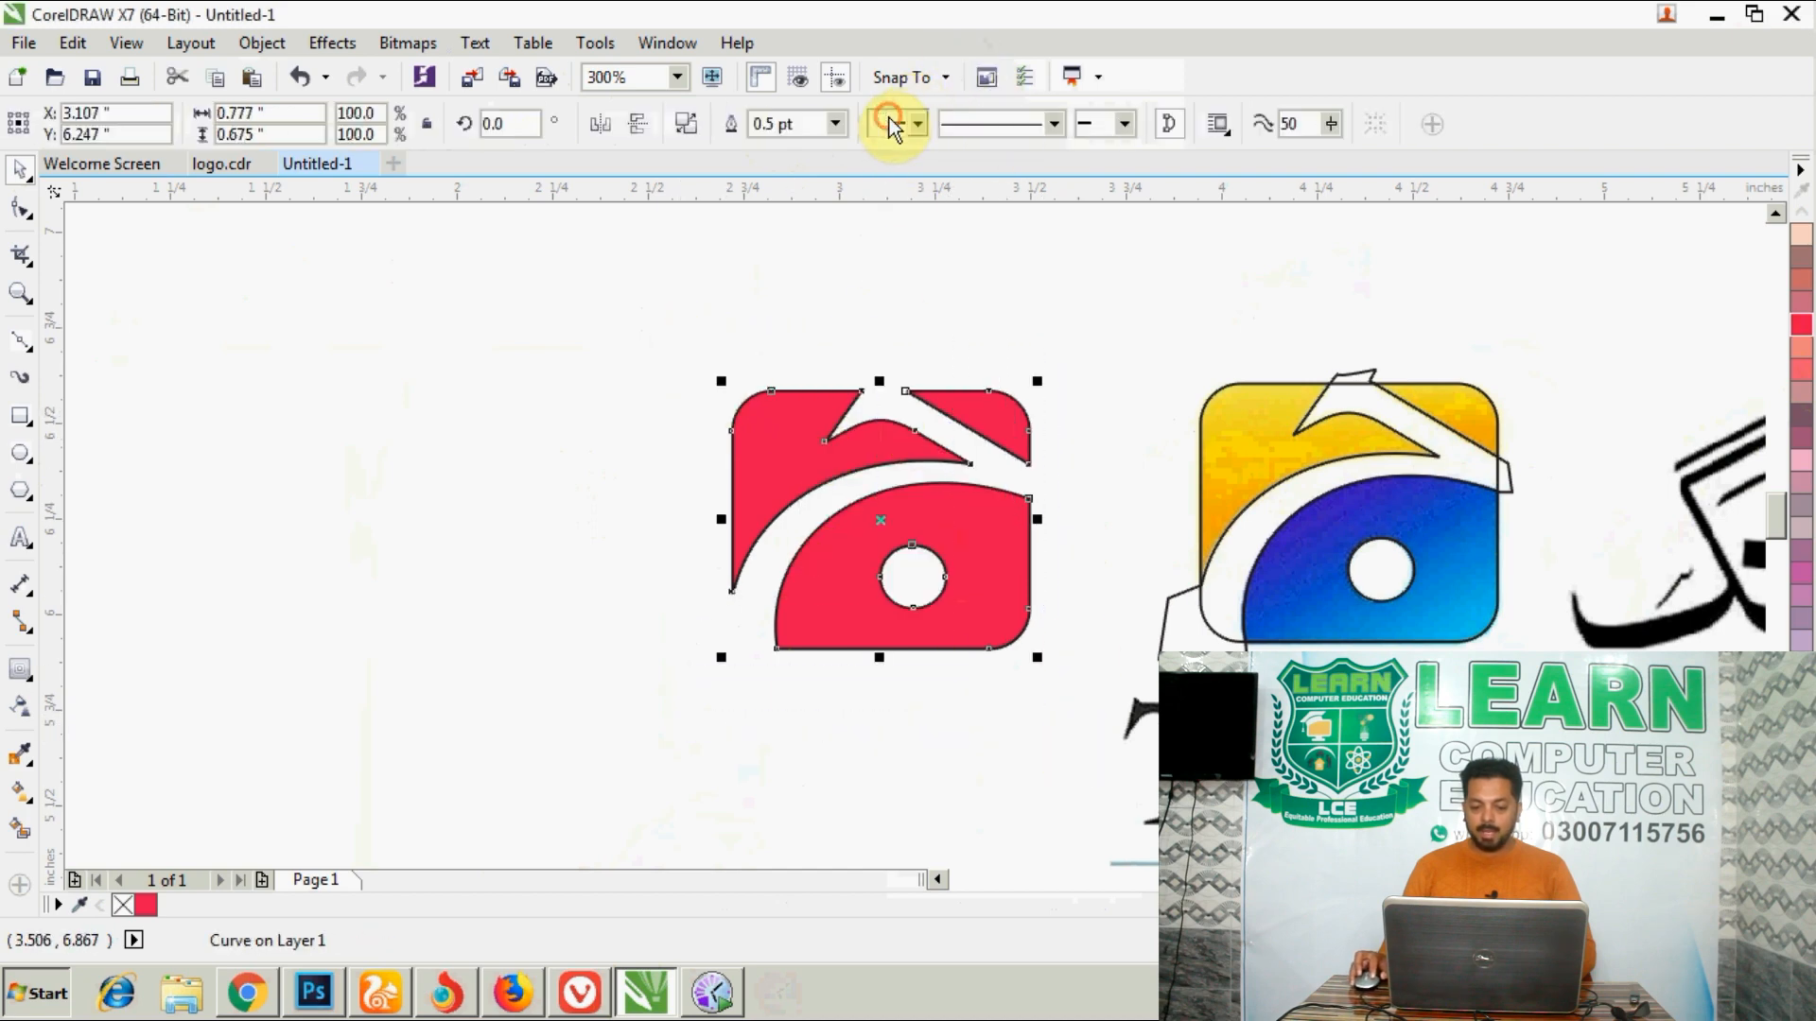
click(911, 265)
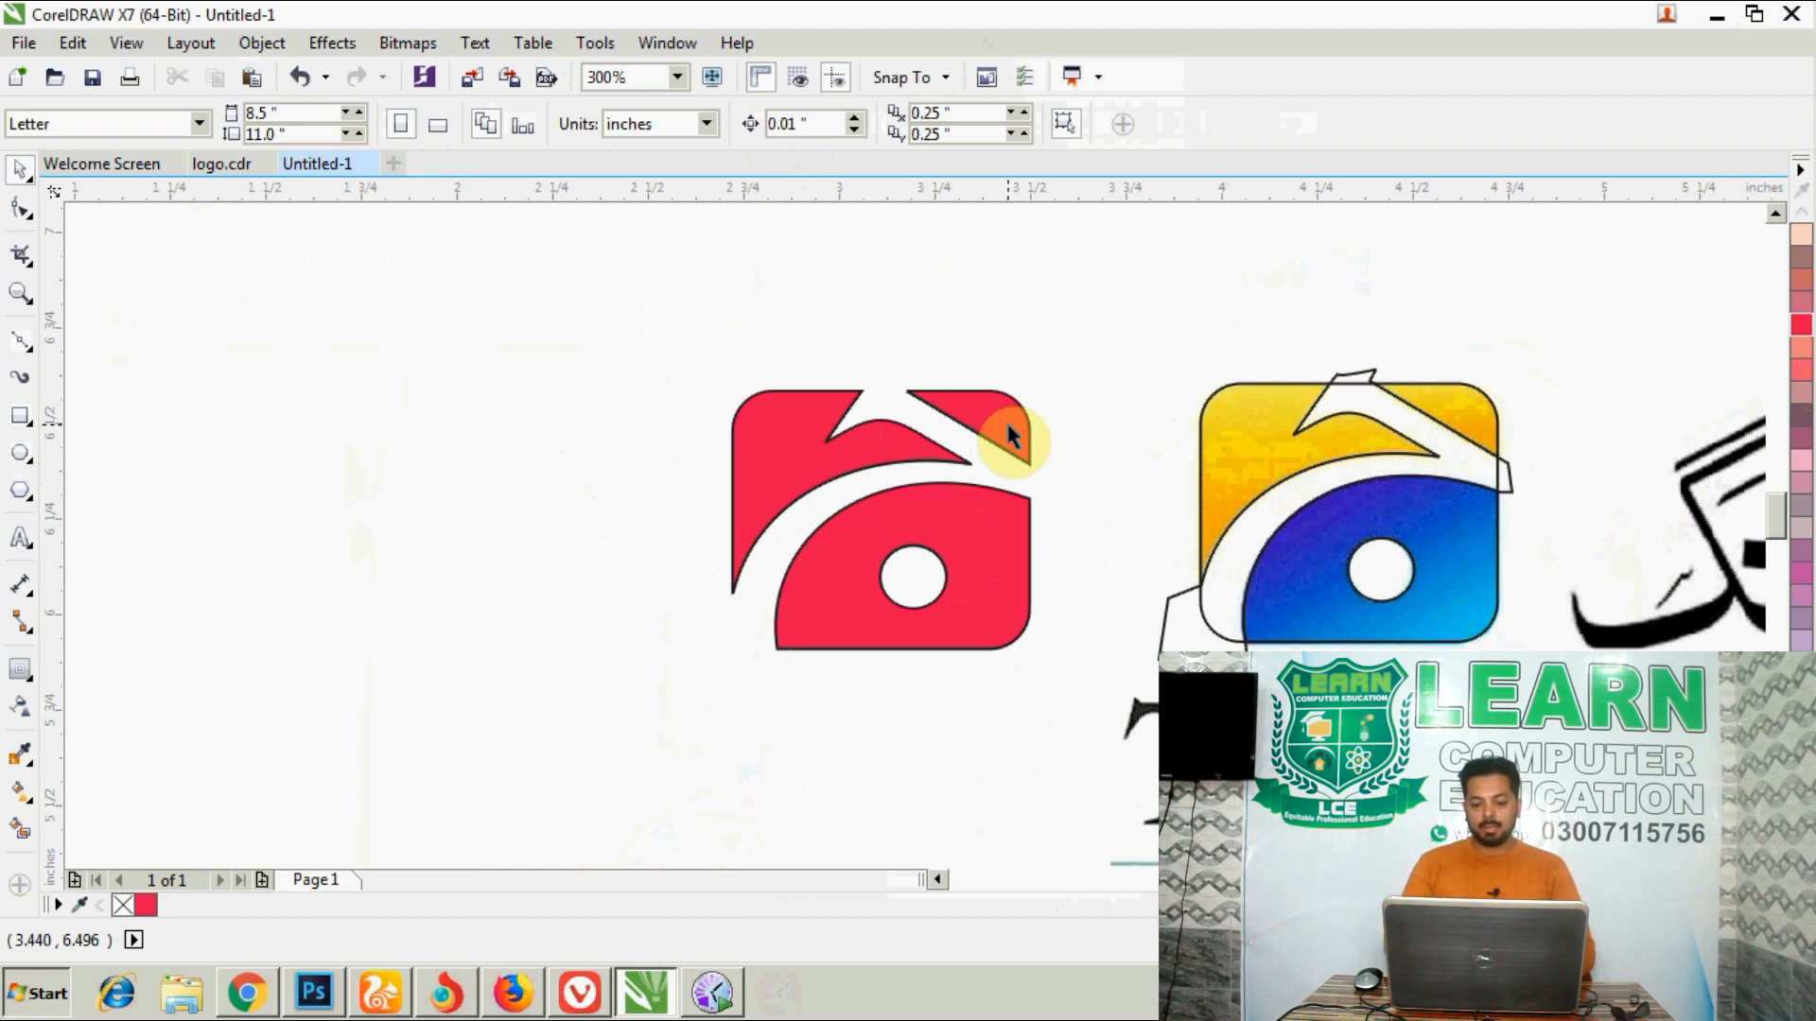
- Place a copy of the red shape directly to the left of the original
click(1009, 437)
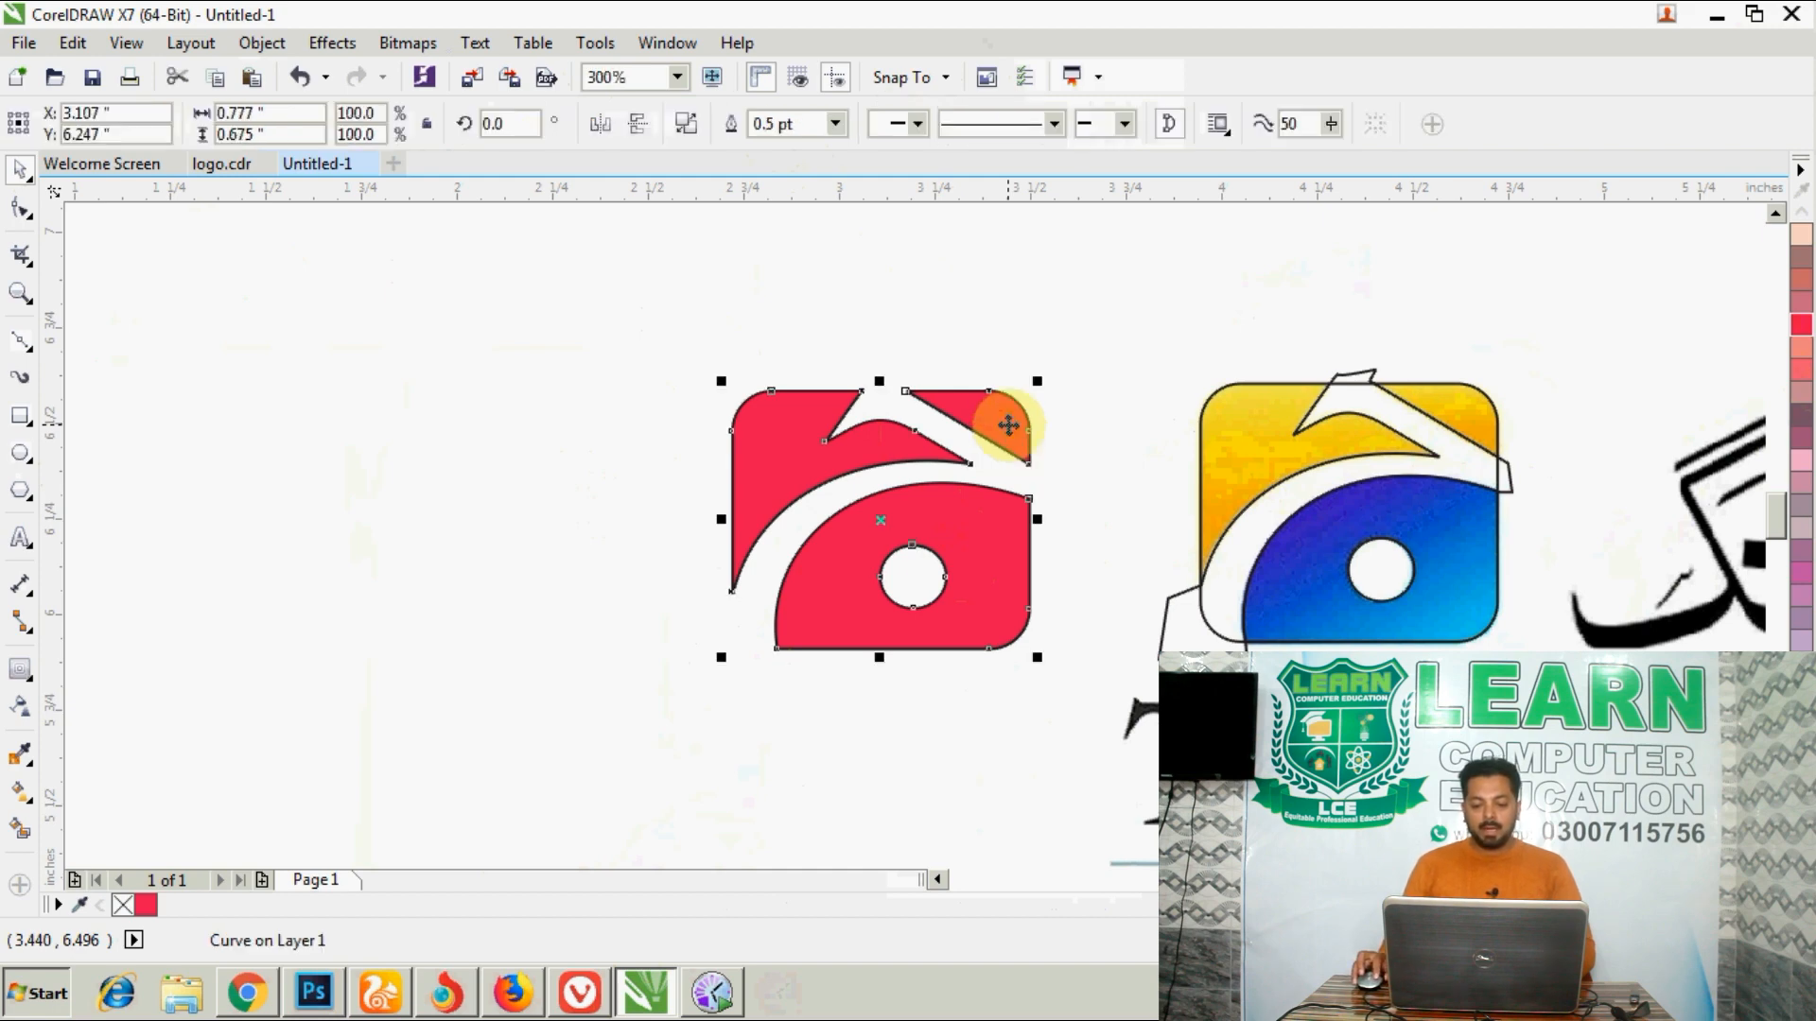
click(878, 524)
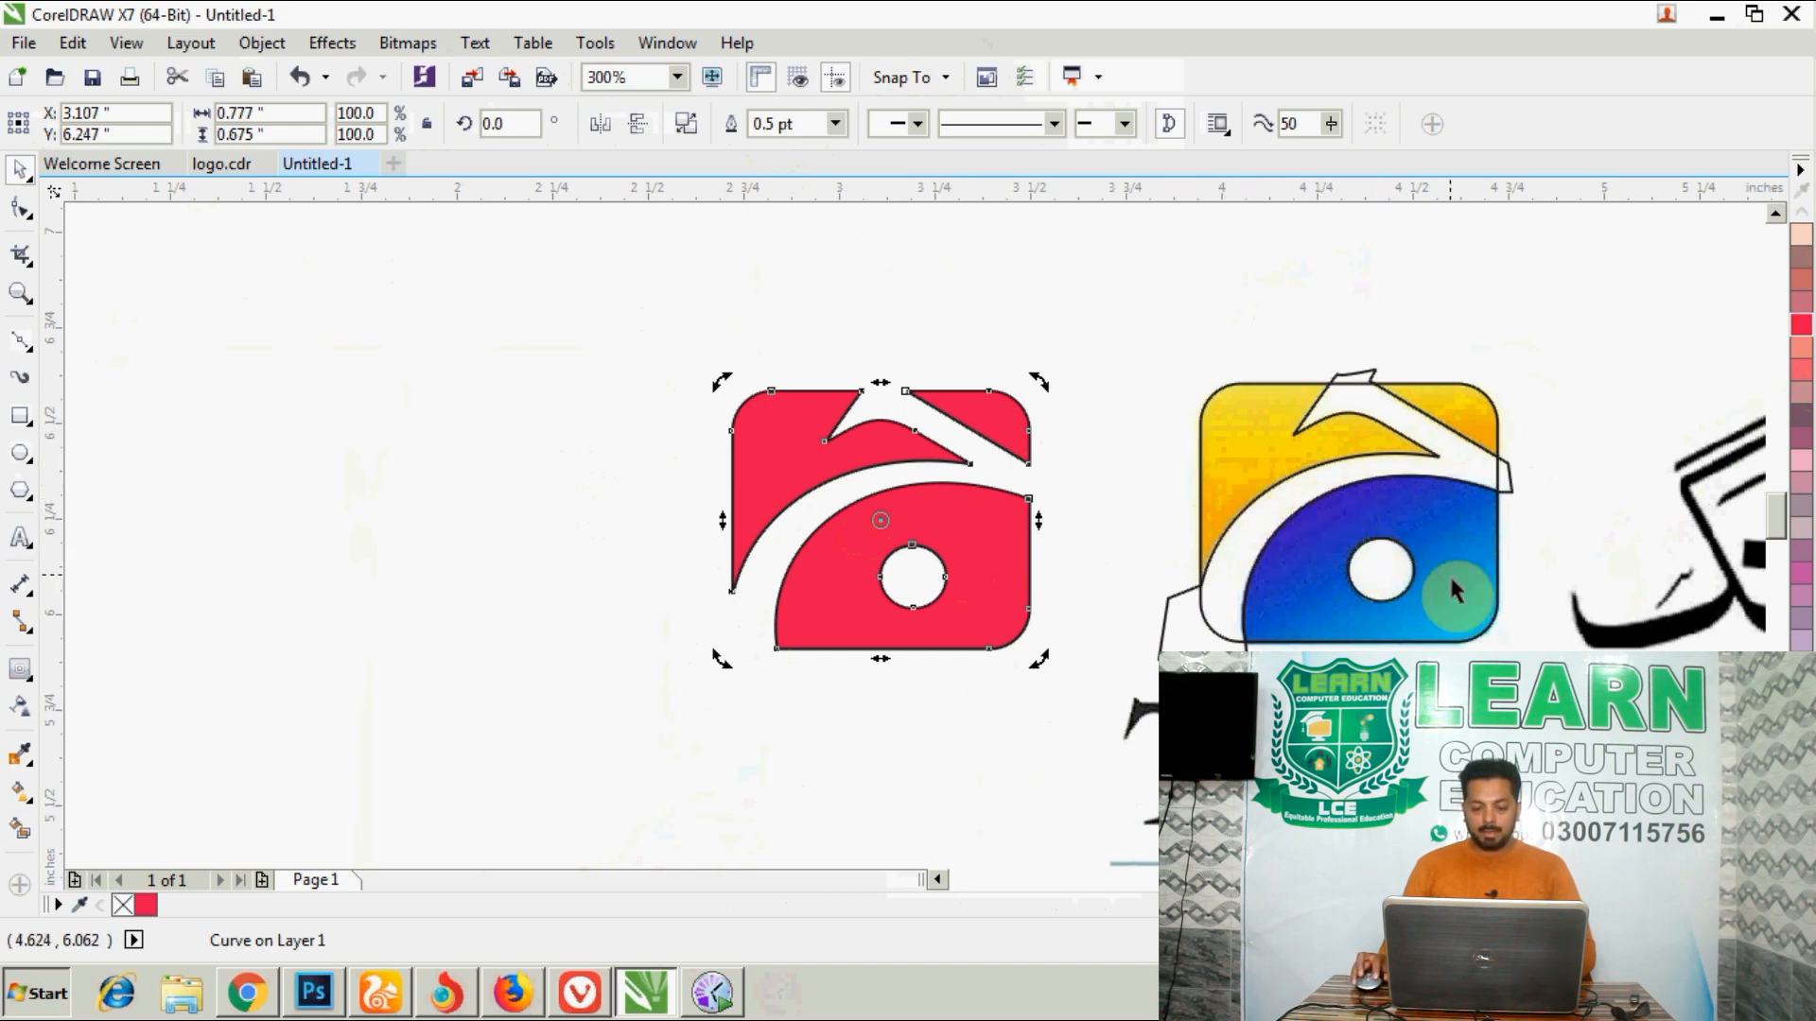
drag(986, 416, 662, 439)
right_click(662, 439)
click(669, 341)
- Remove the upper pieces from the original red shape and the lower piece from its copy with Virtual Segment Delete
click(774, 409)
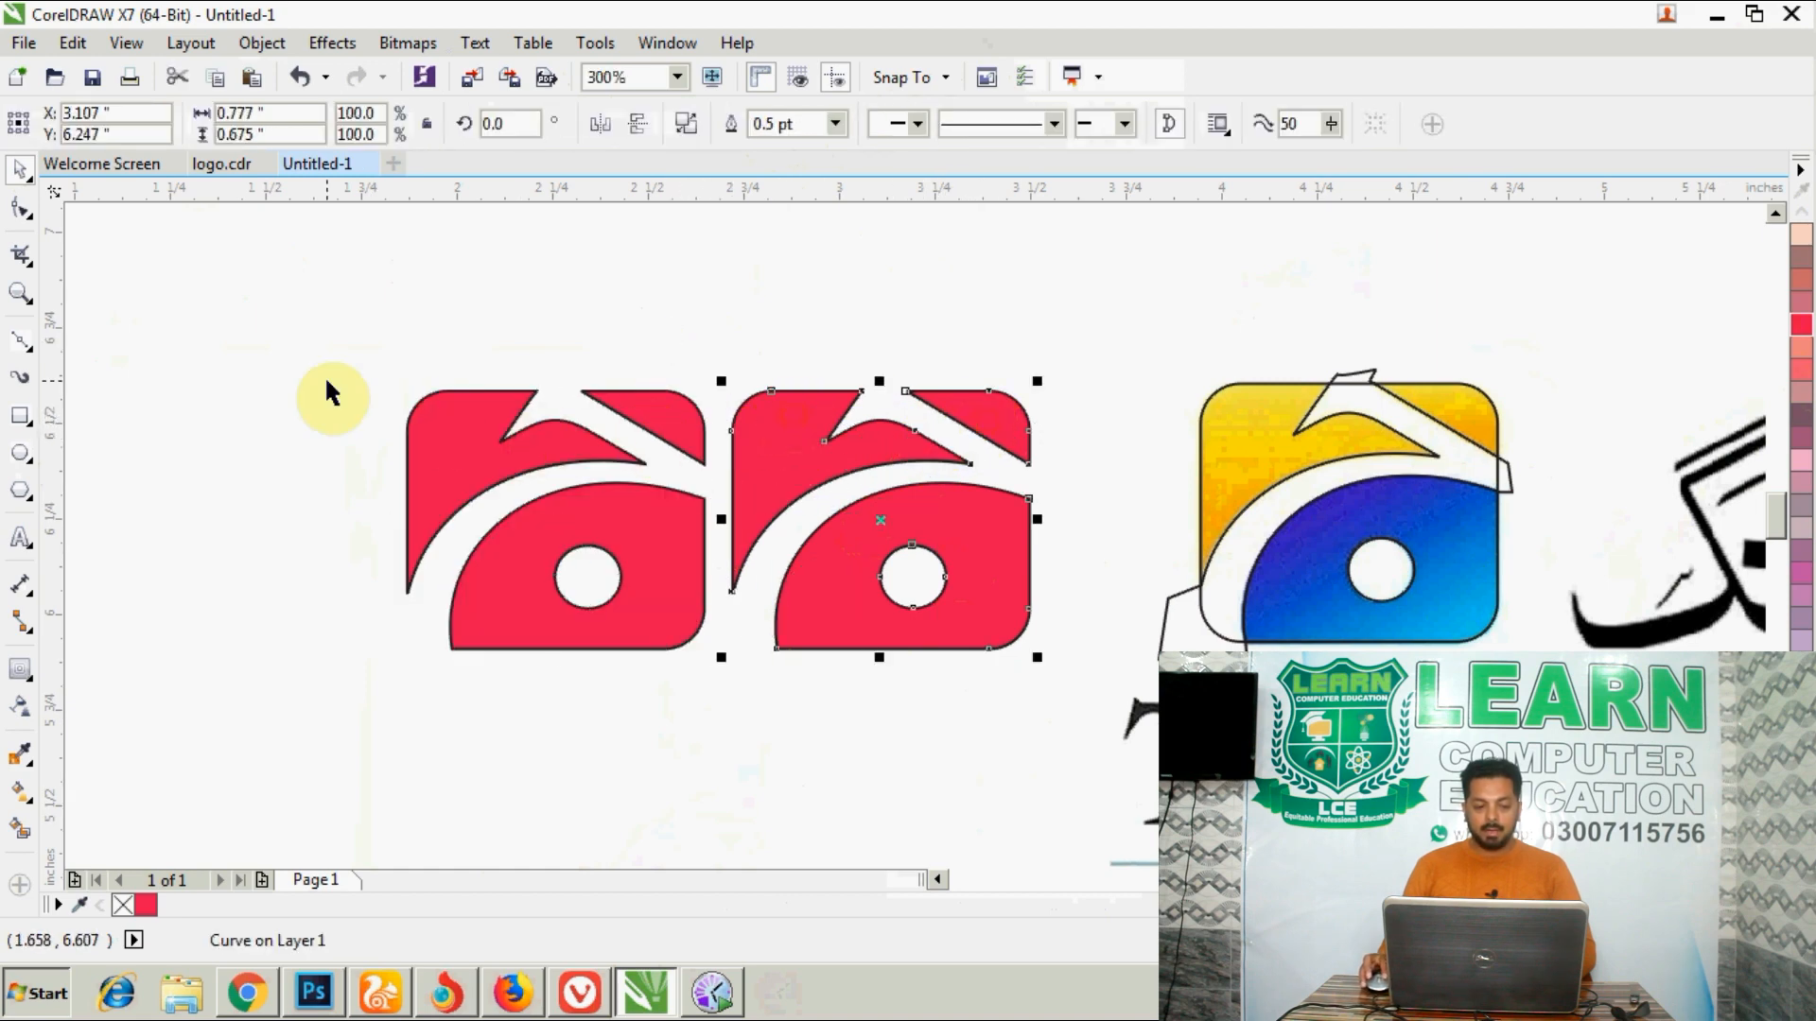
click(21, 257)
click(121, 314)
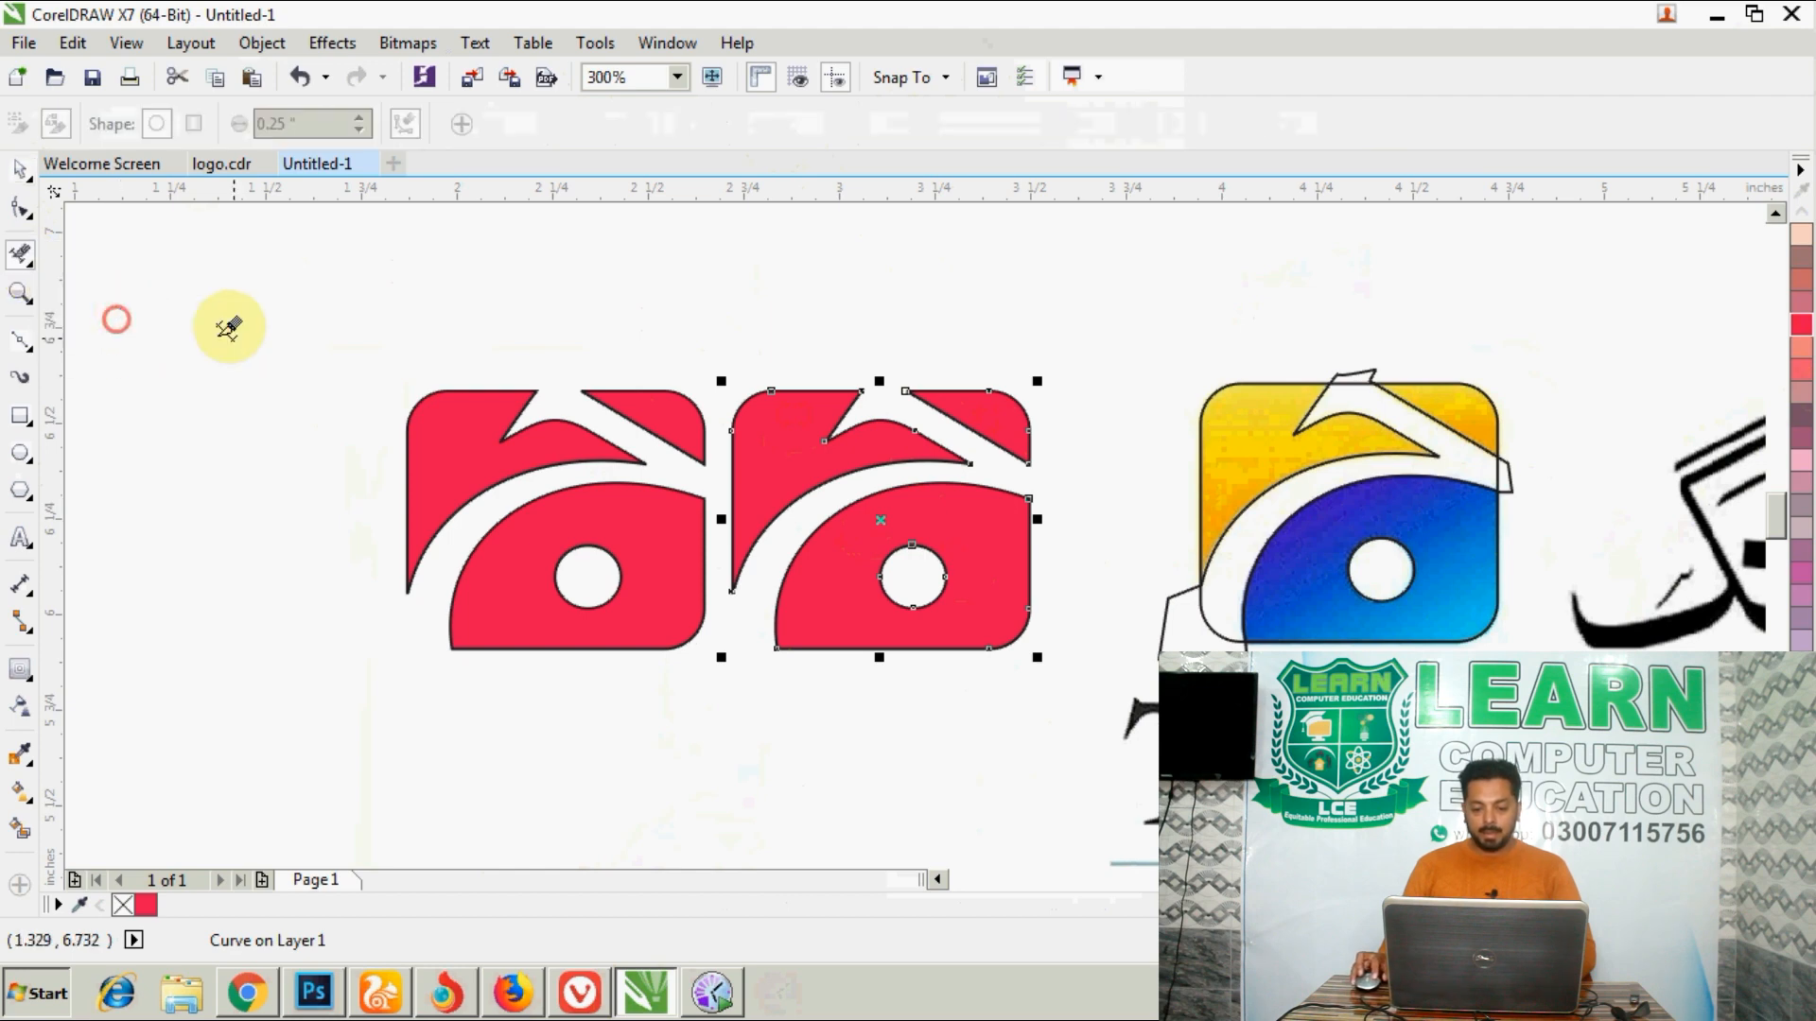
drag(984, 365, 810, 454)
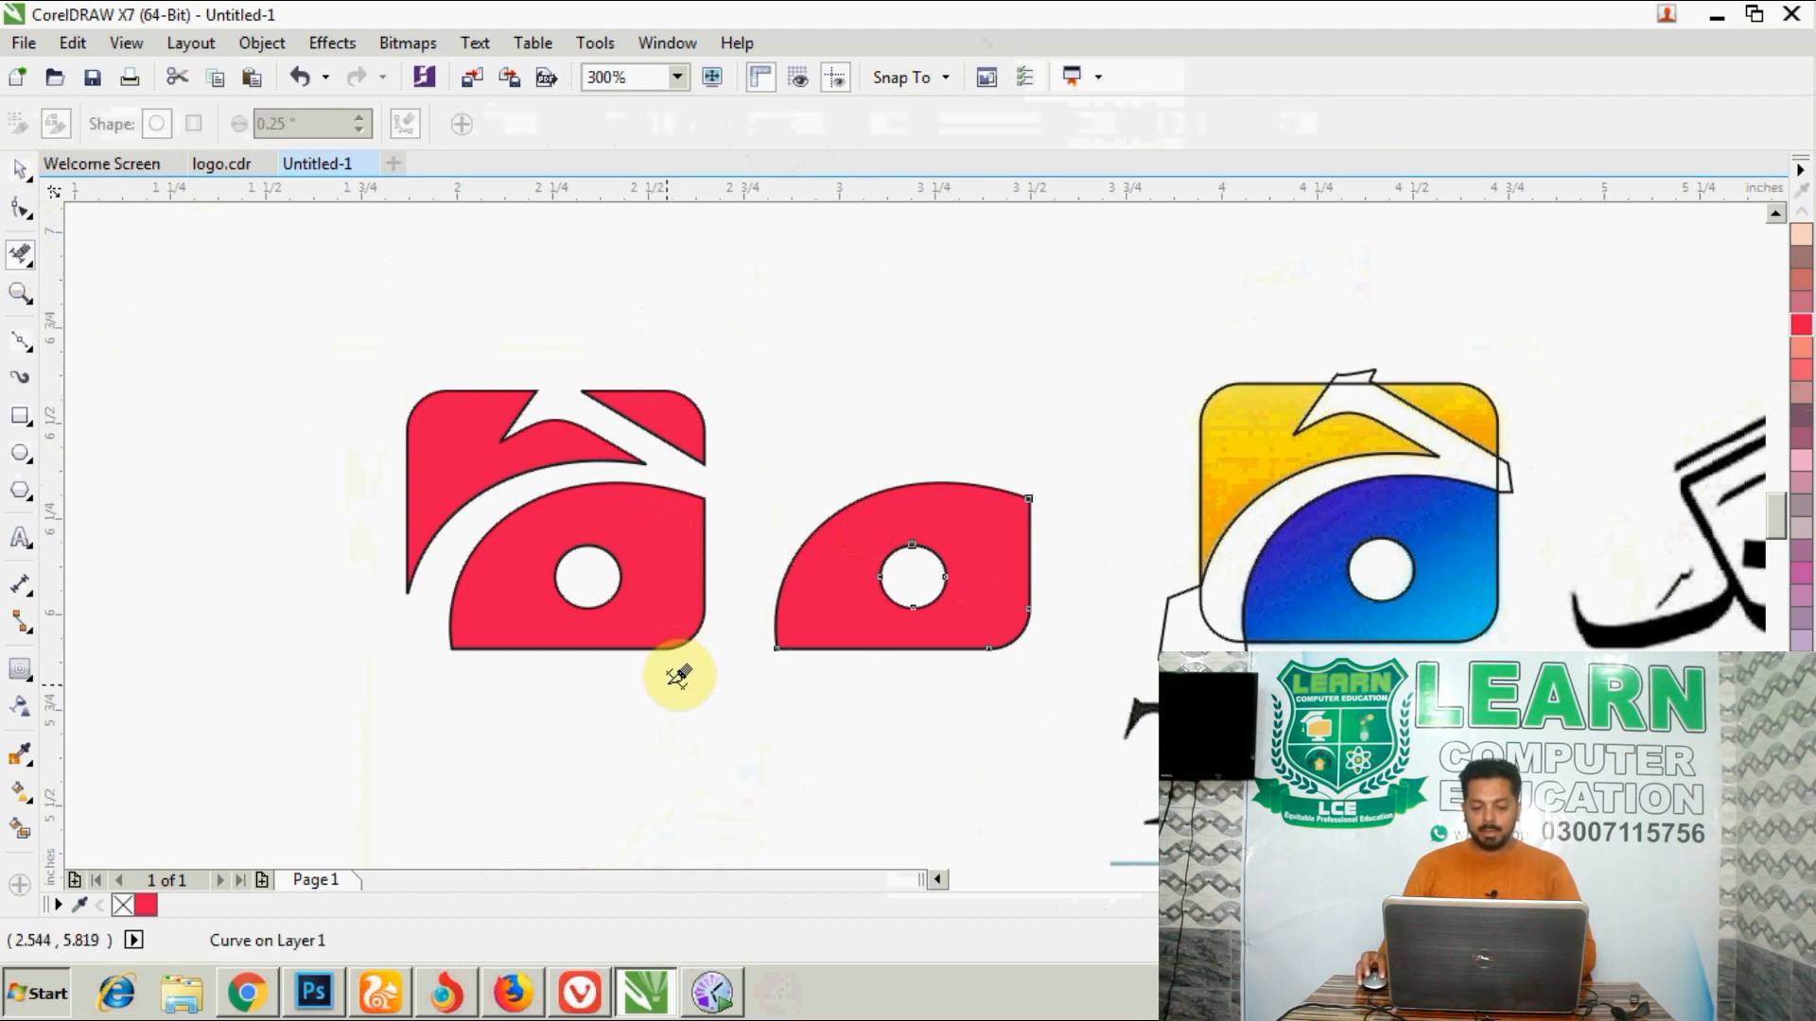
drag(672, 689, 539, 527)
- Move the upper pieces back into place above the lower piece with the hole, and fill them with yellow
click(17, 200)
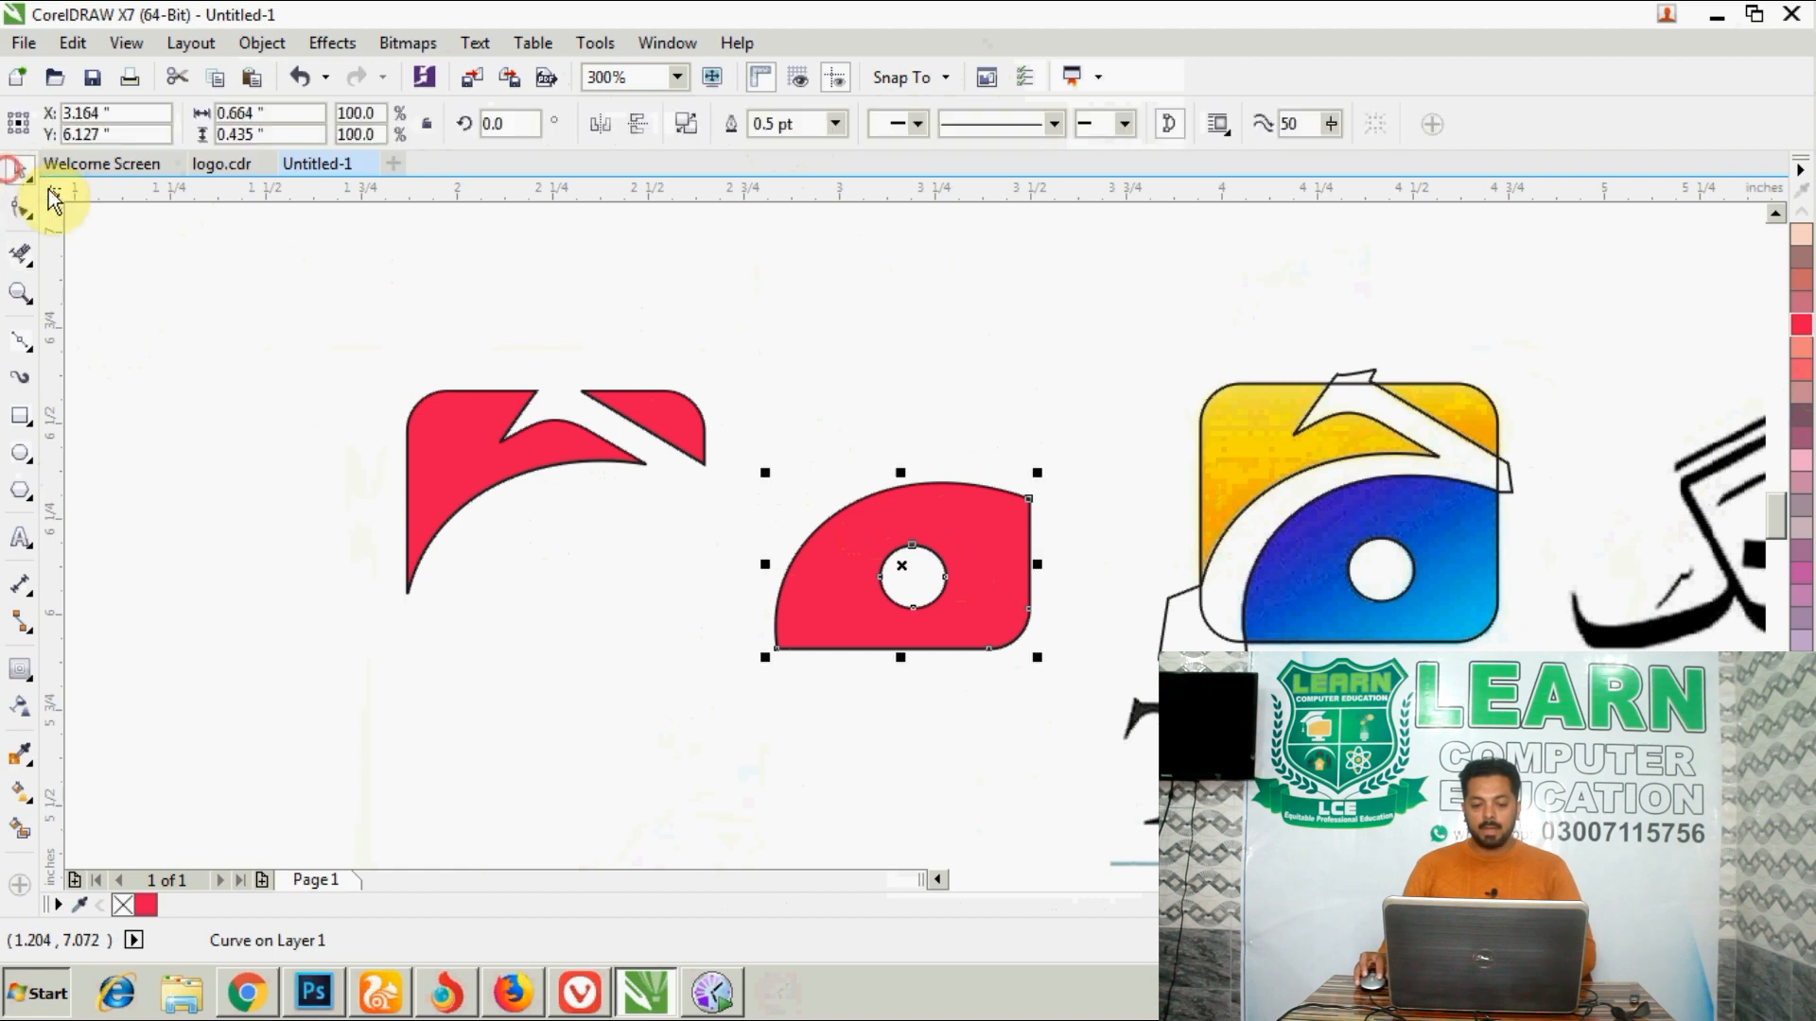
drag(630, 425, 989, 417)
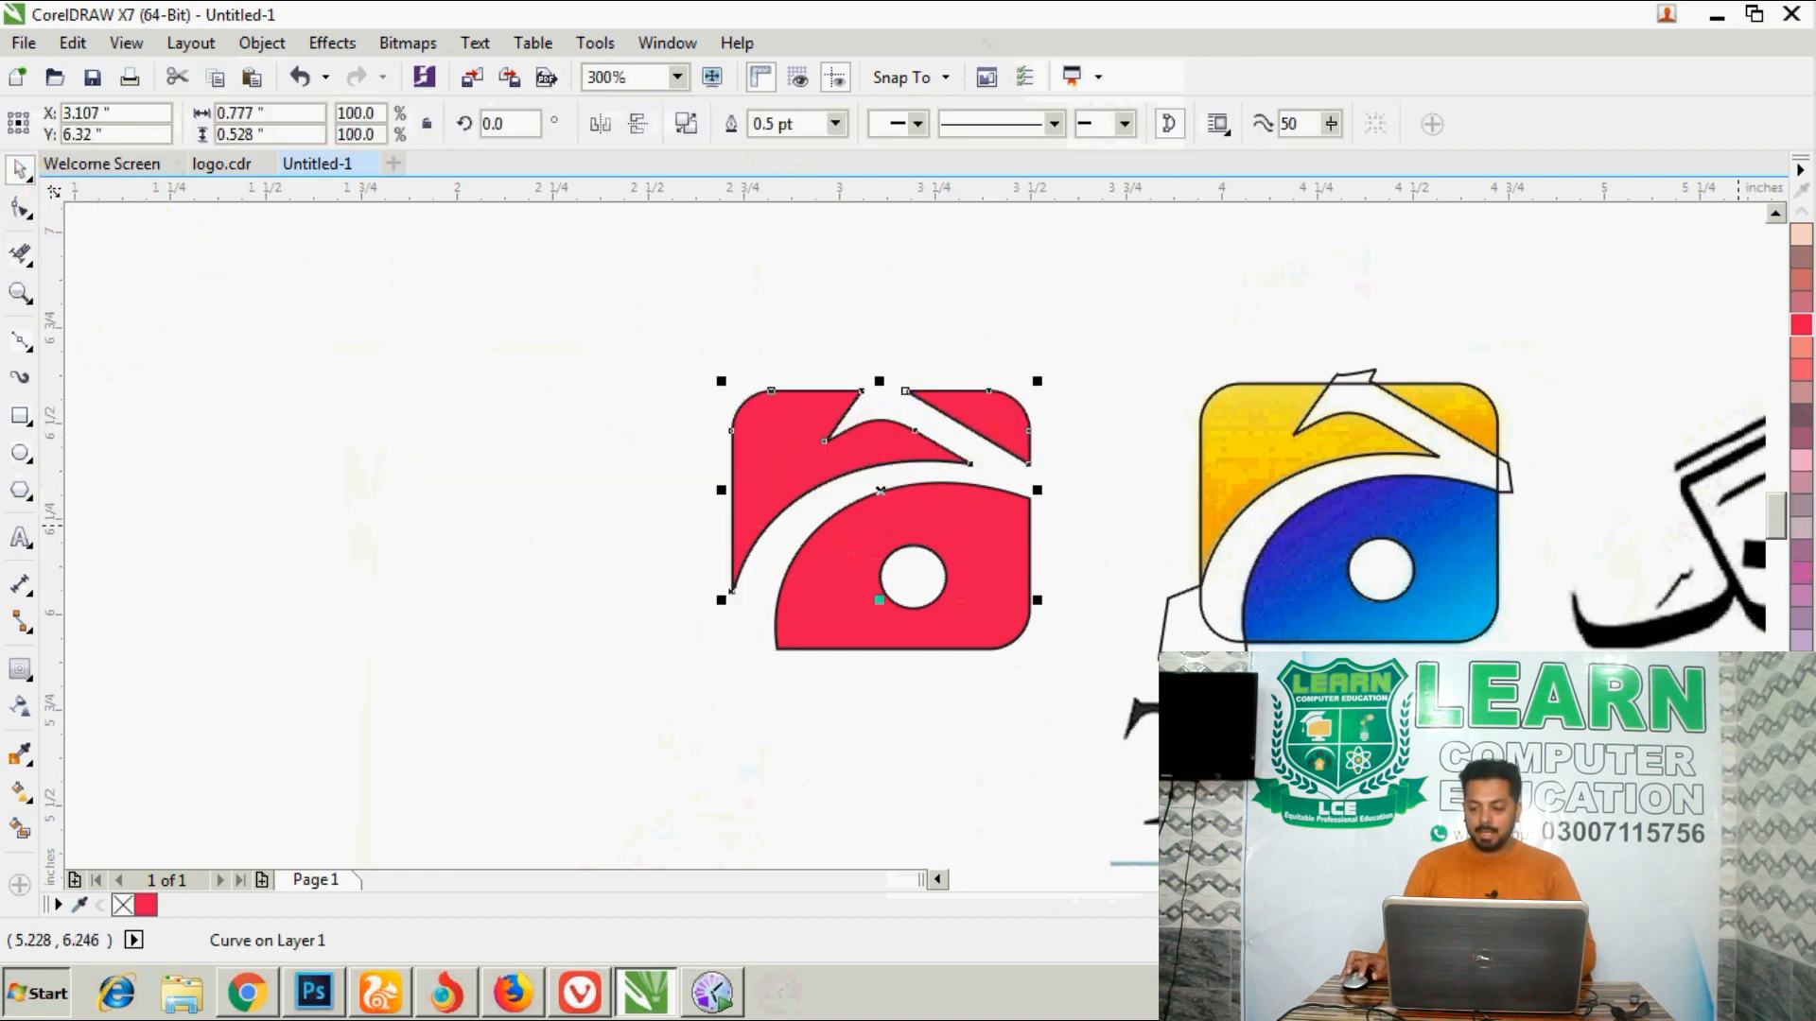
click(1801, 881)
click(1713, 555)
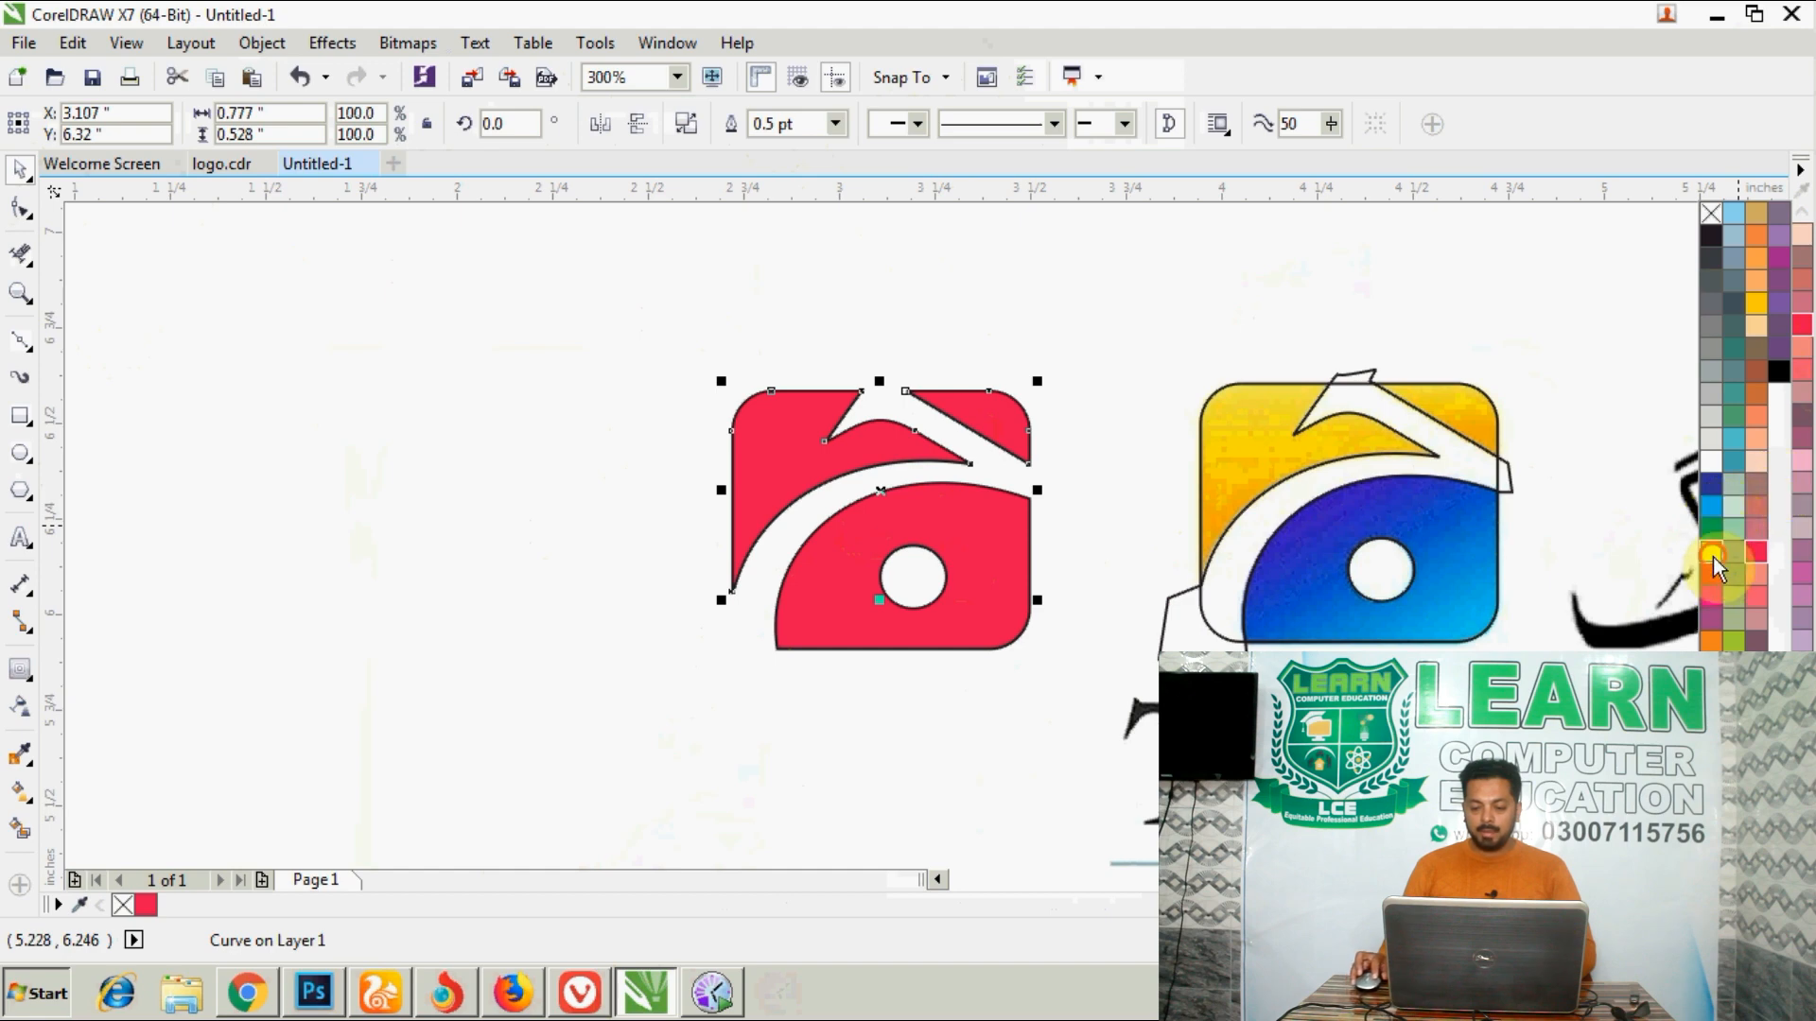
- Fill the lower piece with the hole with light blue
click(1006, 519)
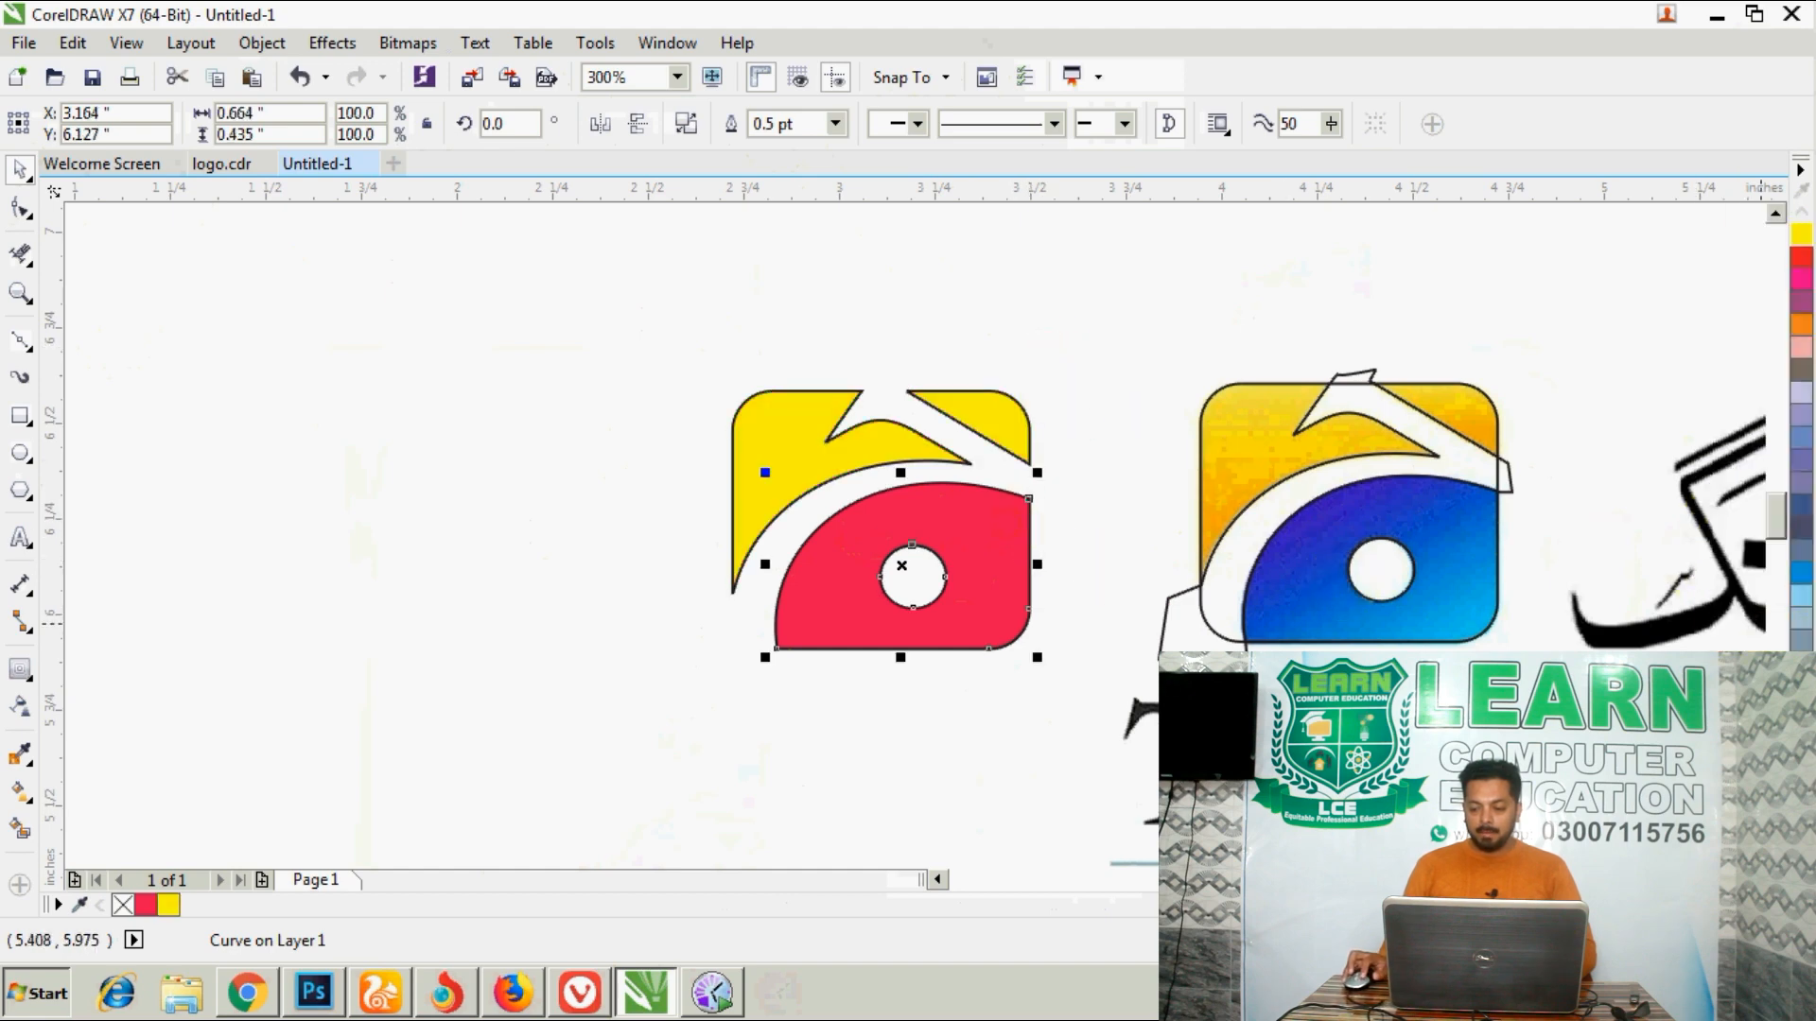
click(1802, 881)
click(1712, 531)
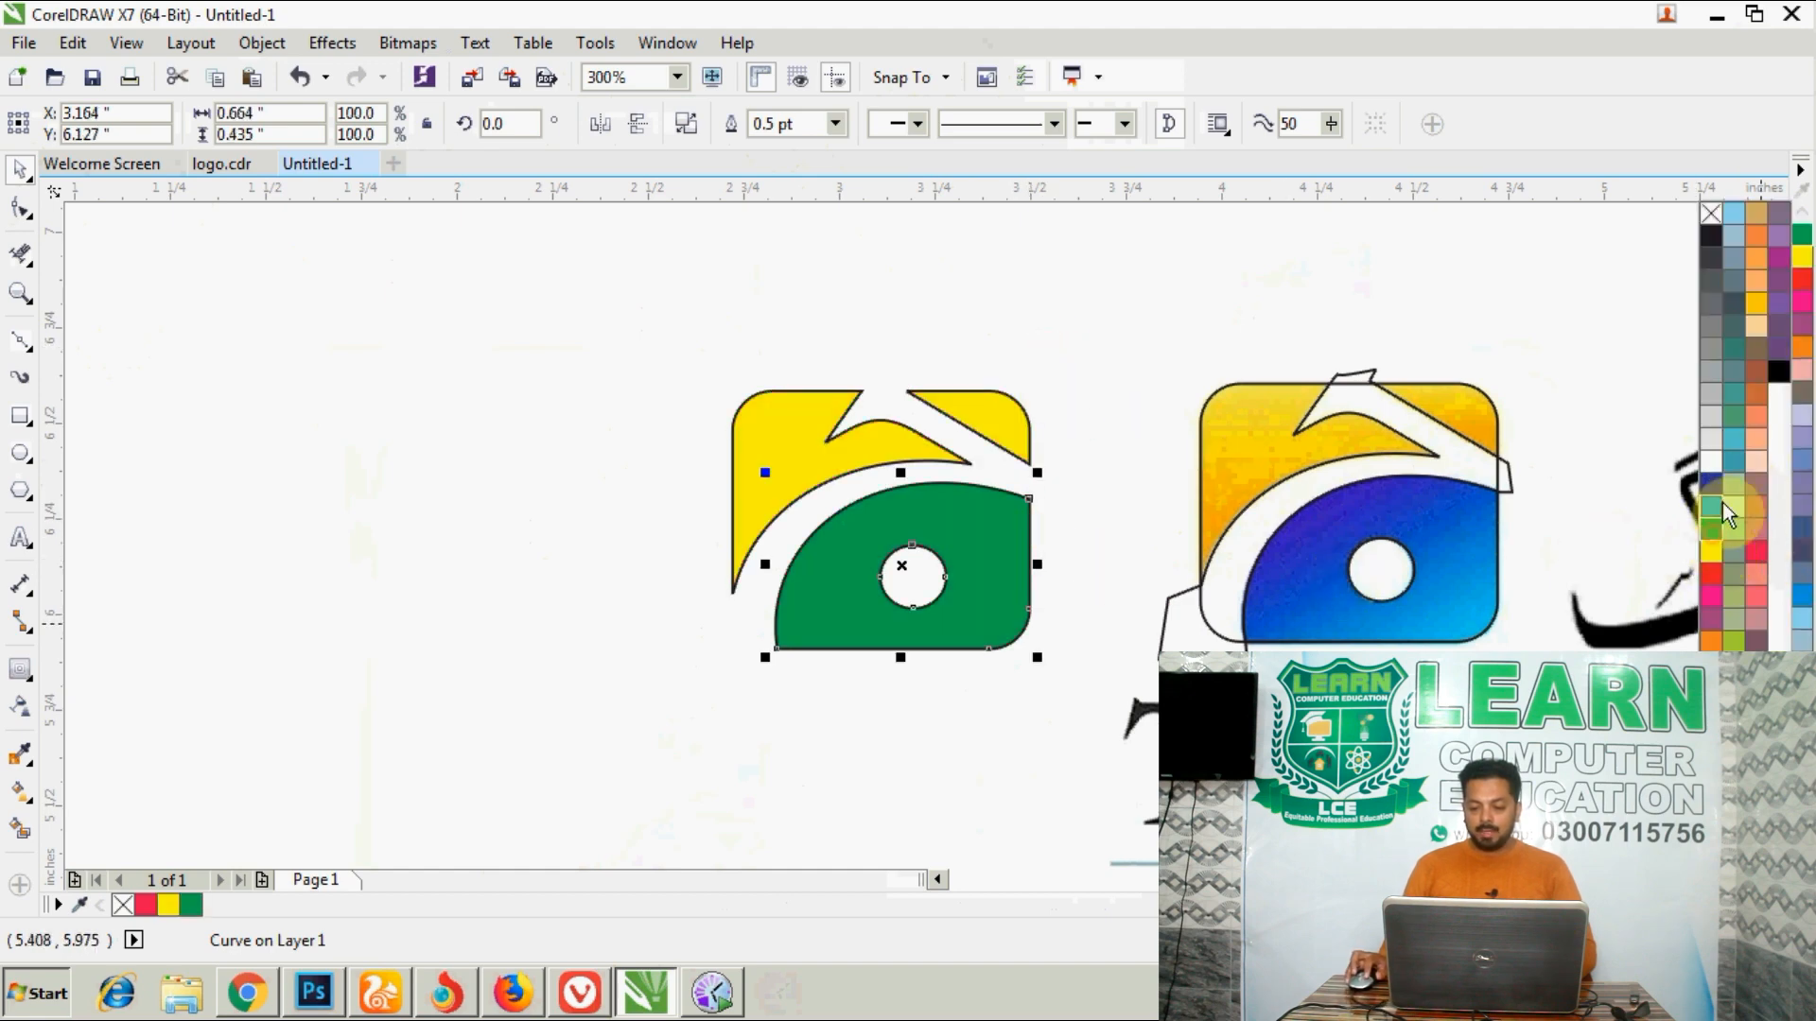
click(1716, 501)
click(1074, 292)
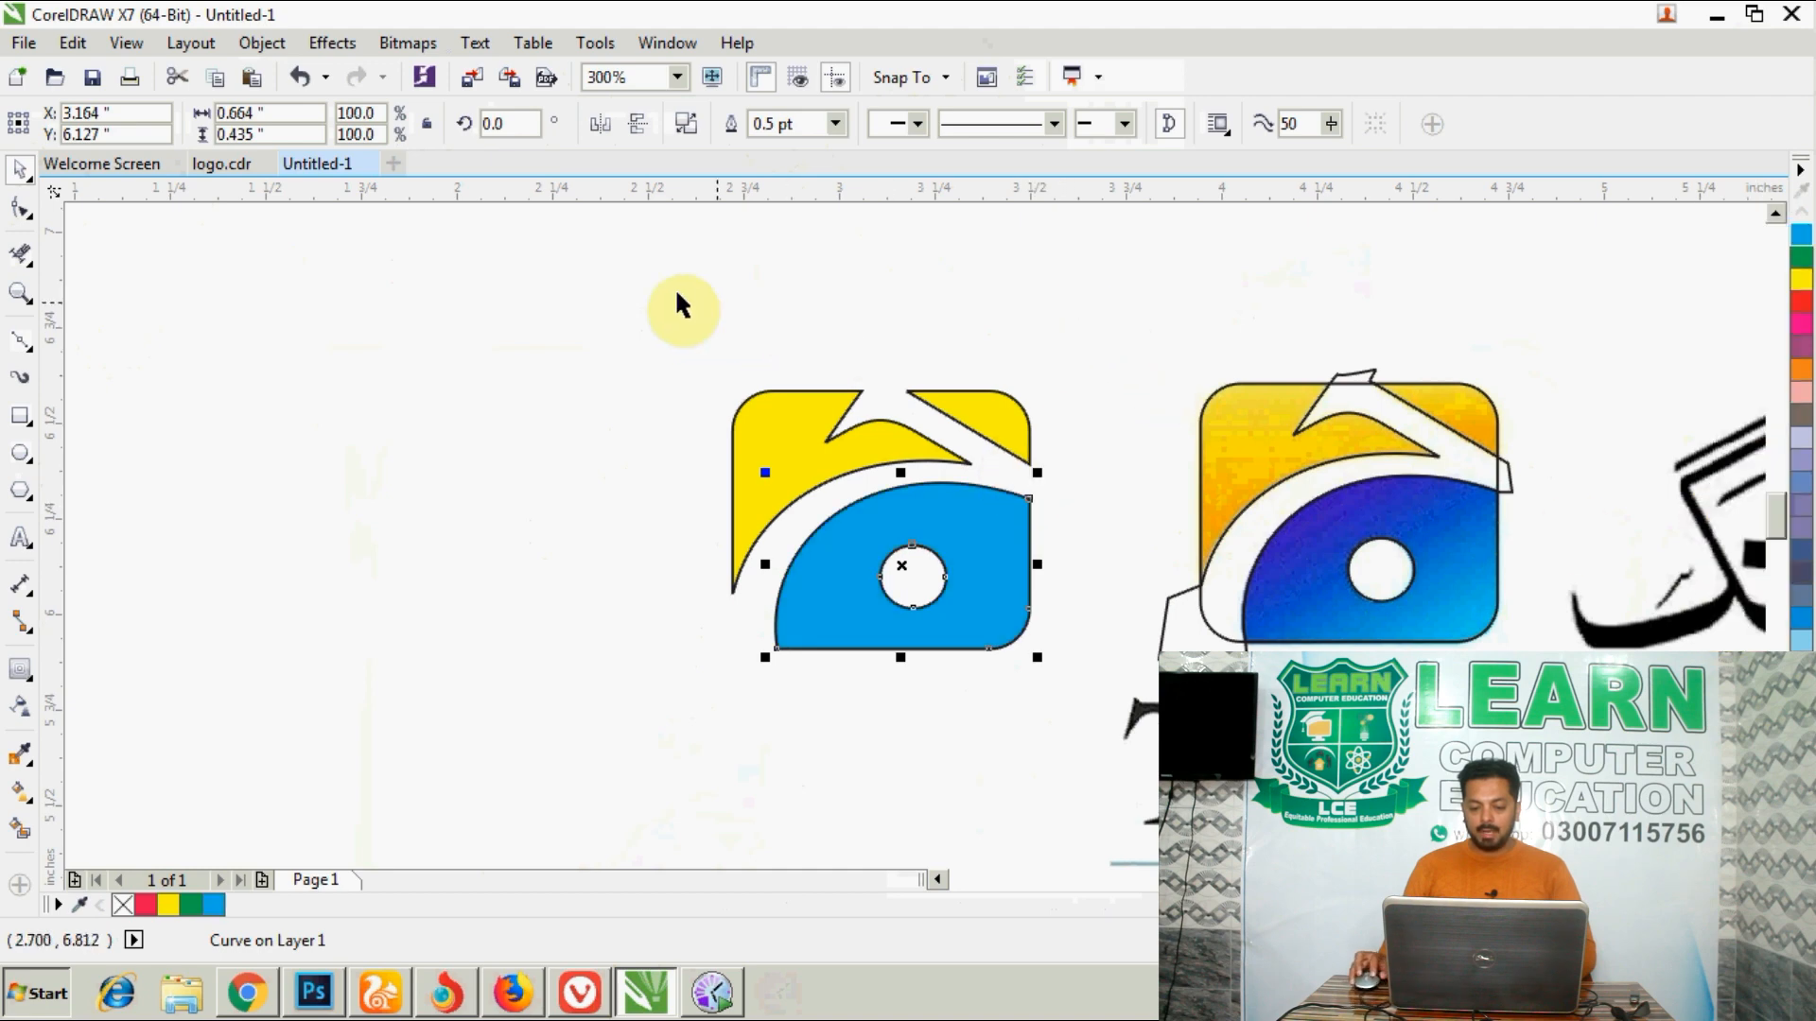
- Remove the outlines from the yellow upper pieces and the blue lower piece
drag(659, 296, 1053, 802)
click(1802, 882)
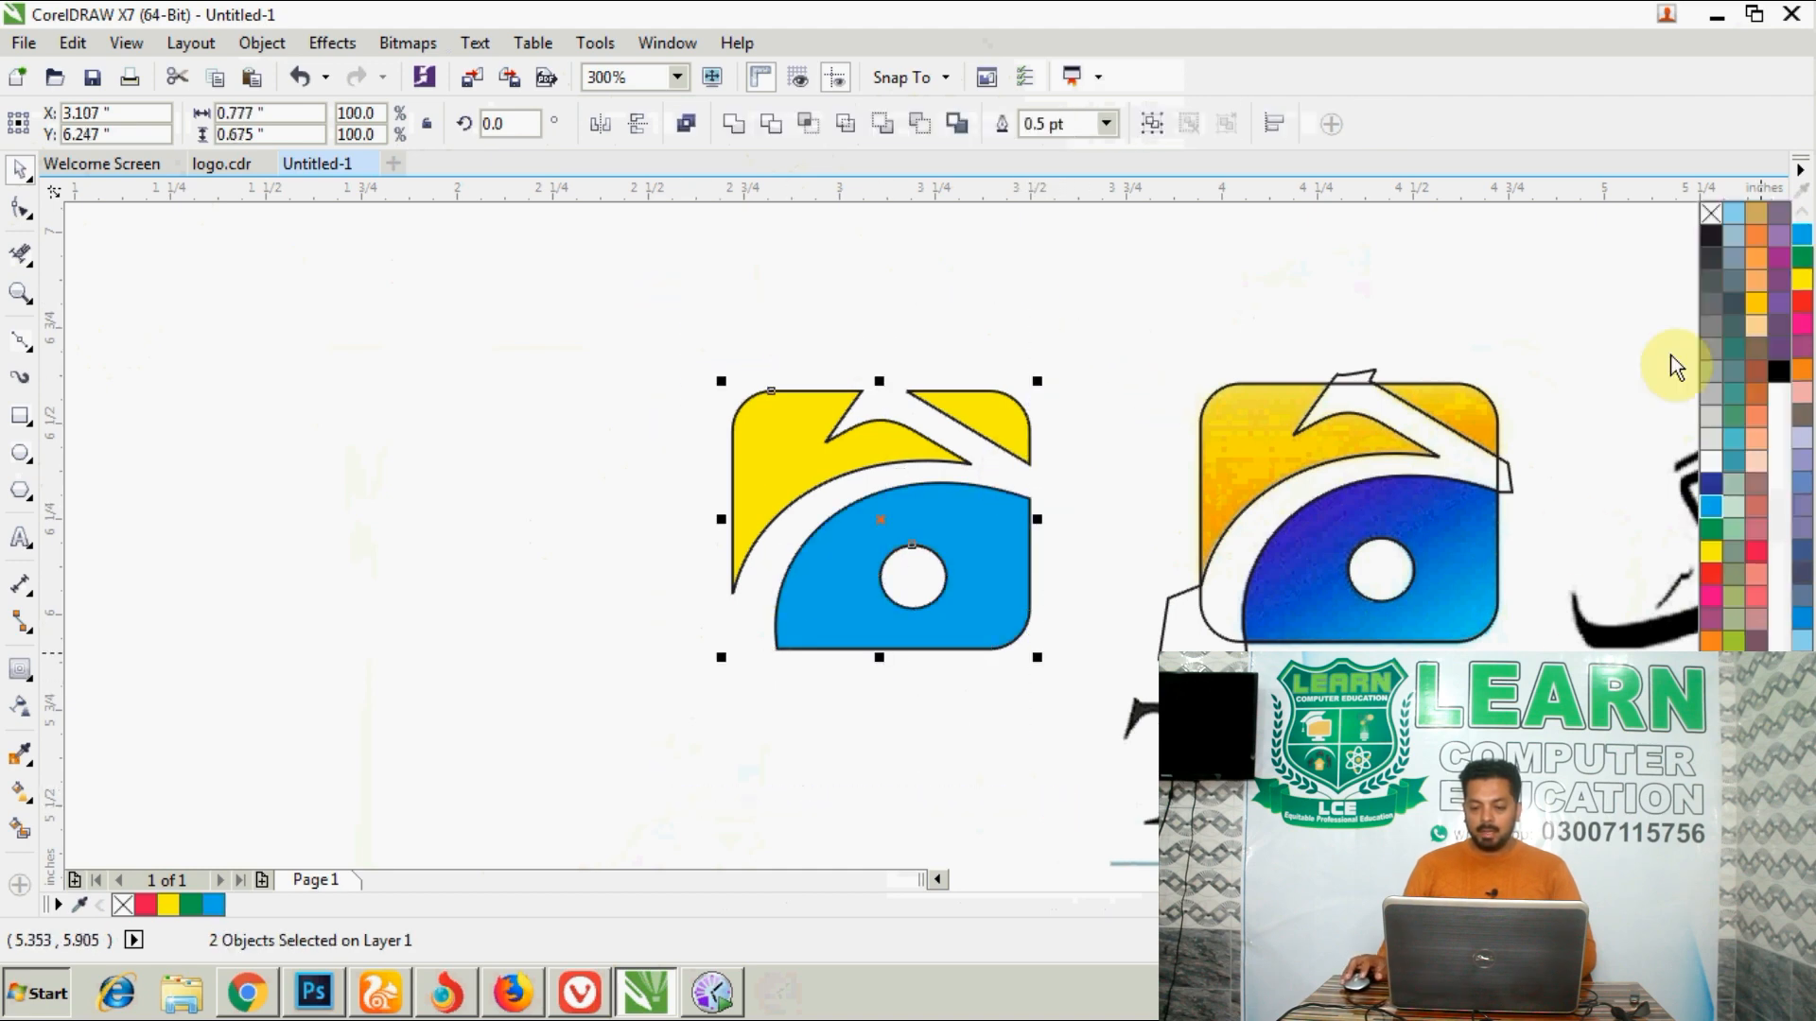
right_click(1702, 219)
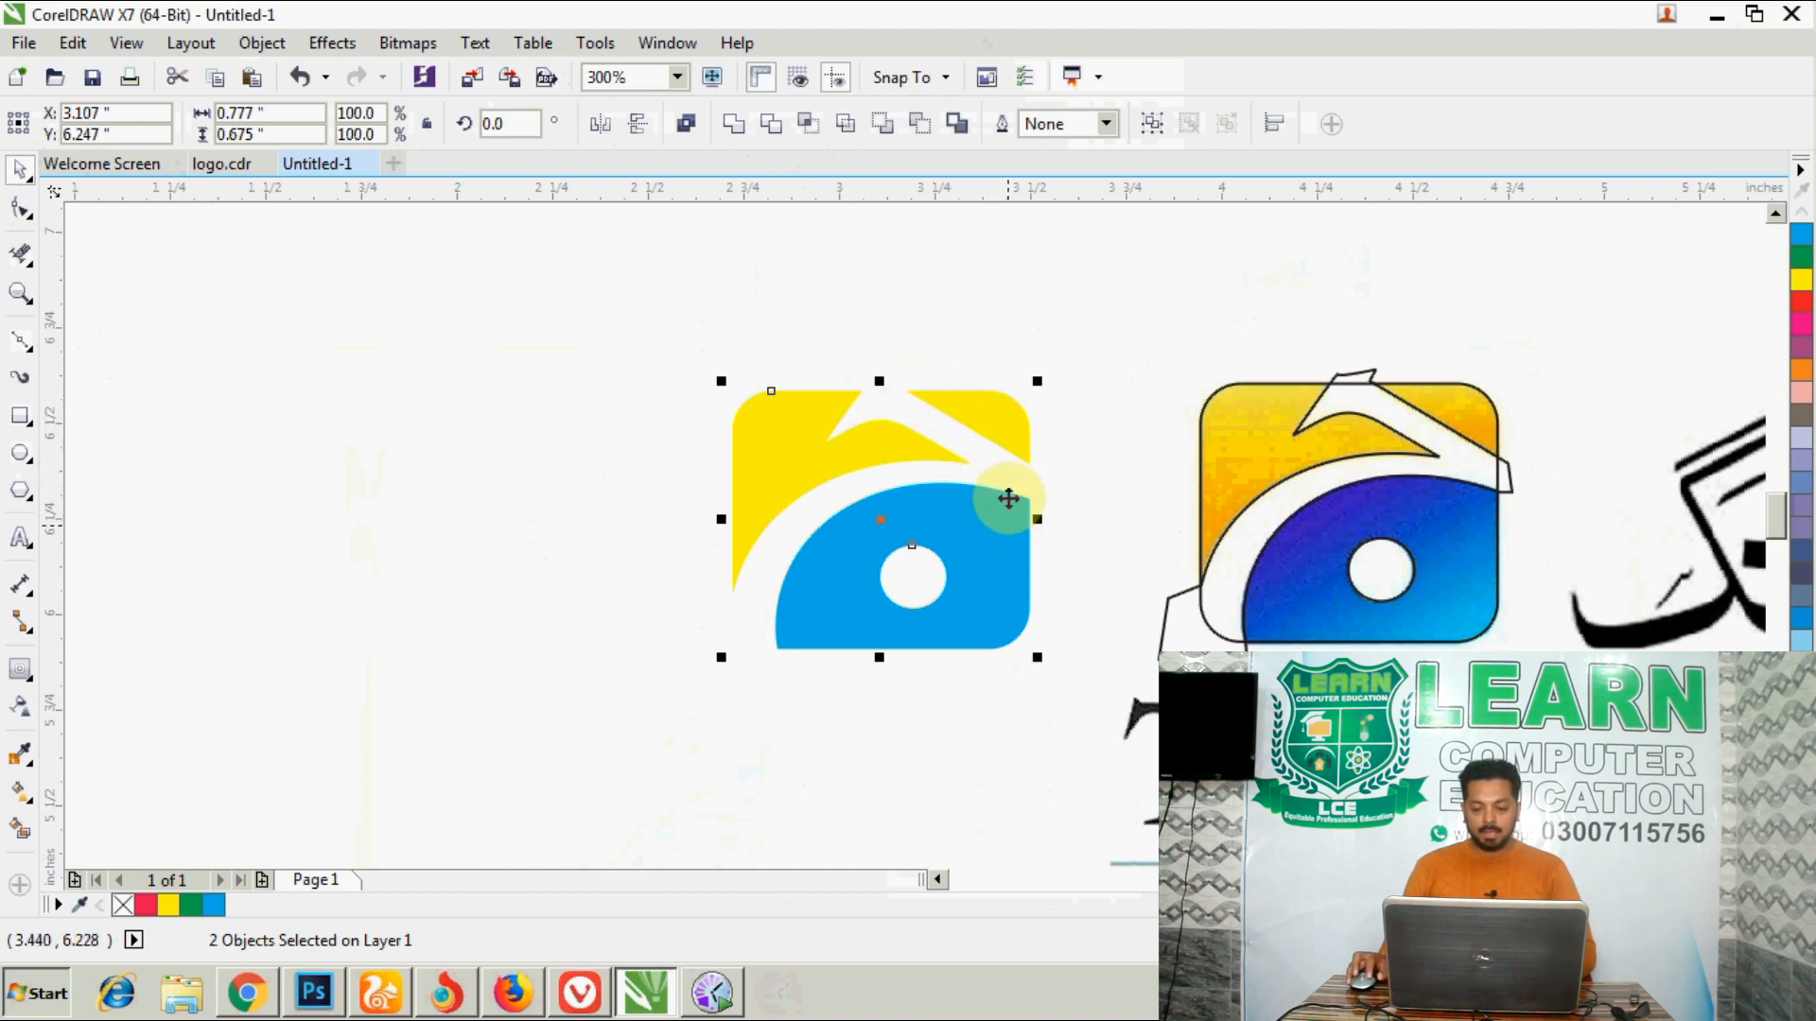
- Place a copy of the rounded rectangle to the left of the coloured pieces and centre the yellow pieces in it
drag(1195, 479, 390, 482)
click(613, 305)
click(781, 397)
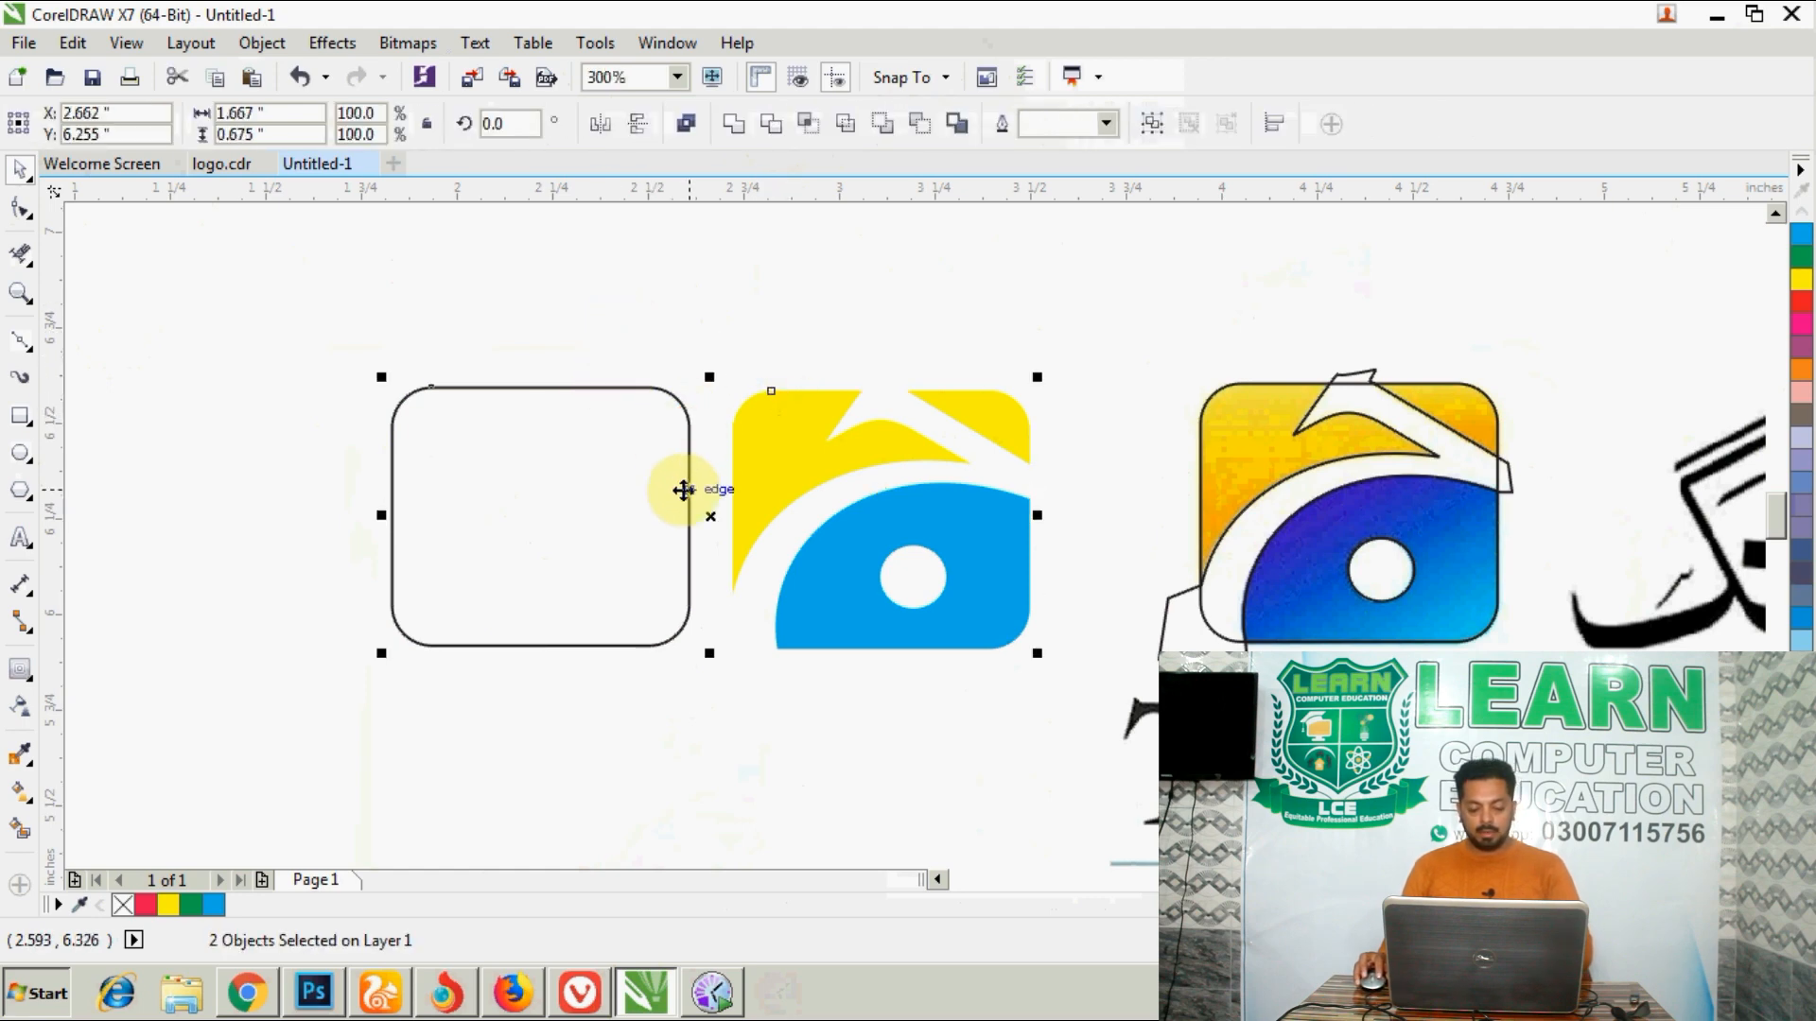
key(c)
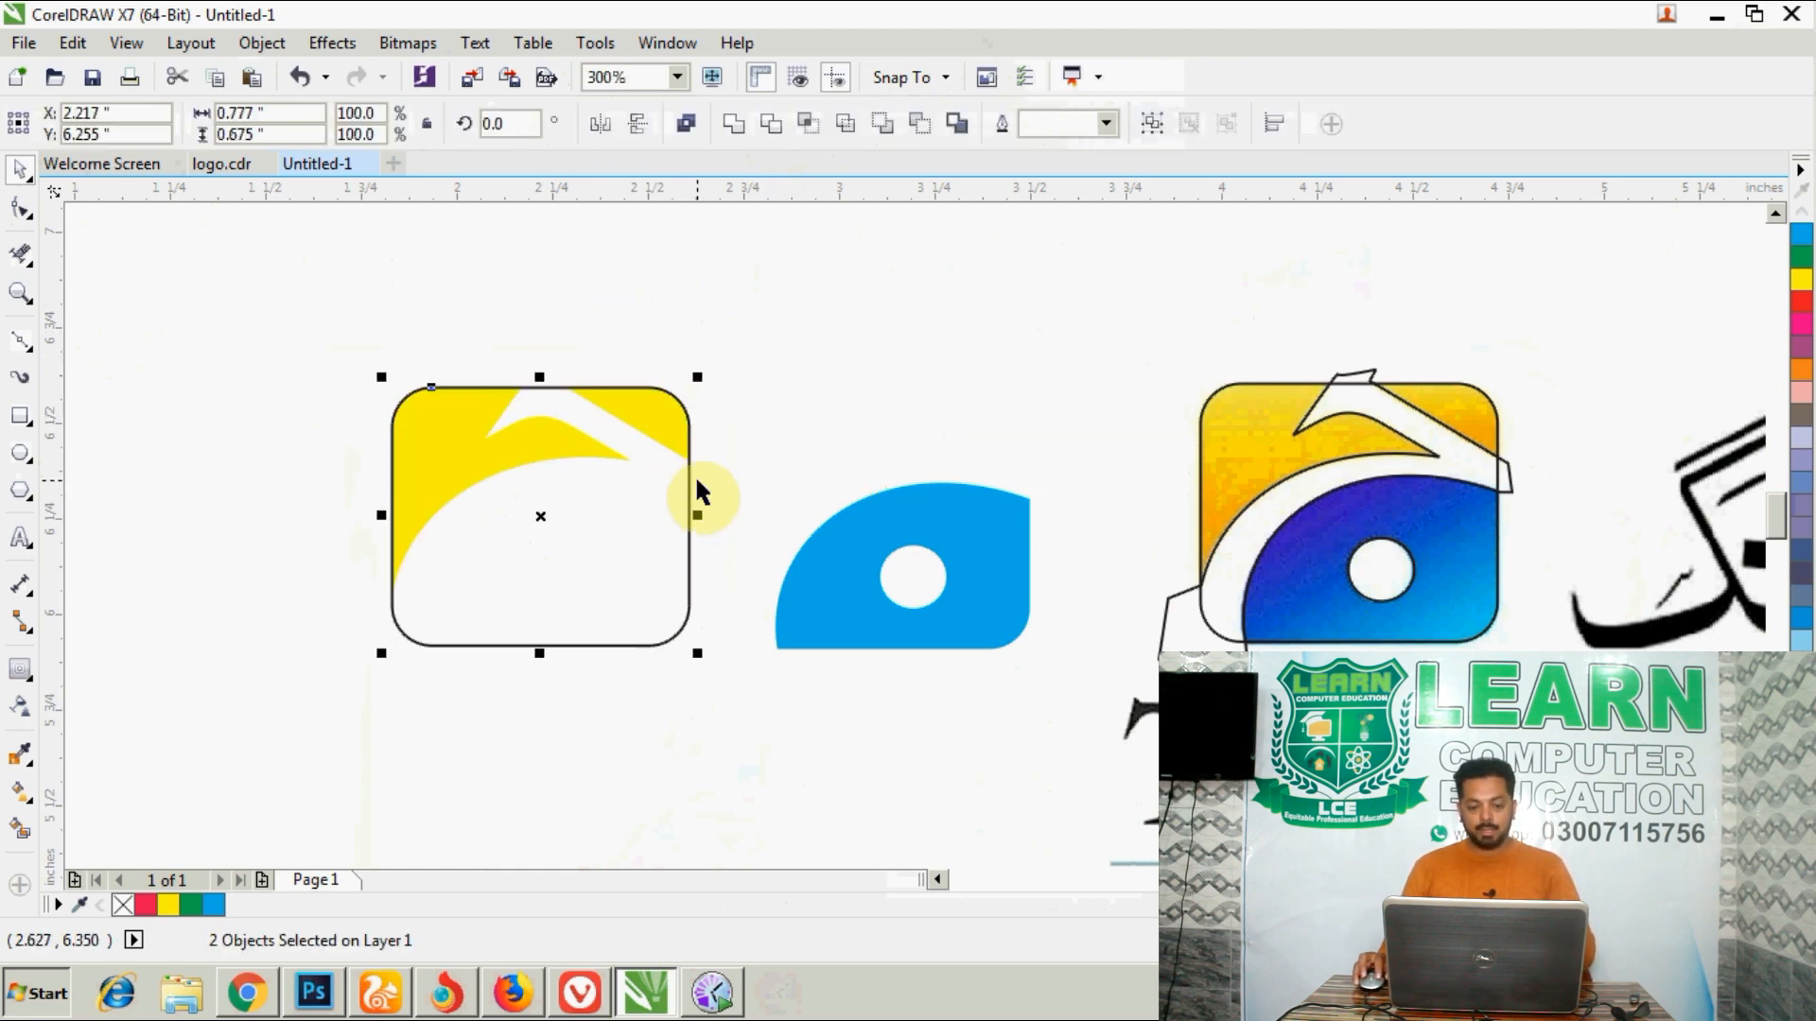
- Align the blue piece into the lower-right corner of the copied rounded rectangle
click(828, 554)
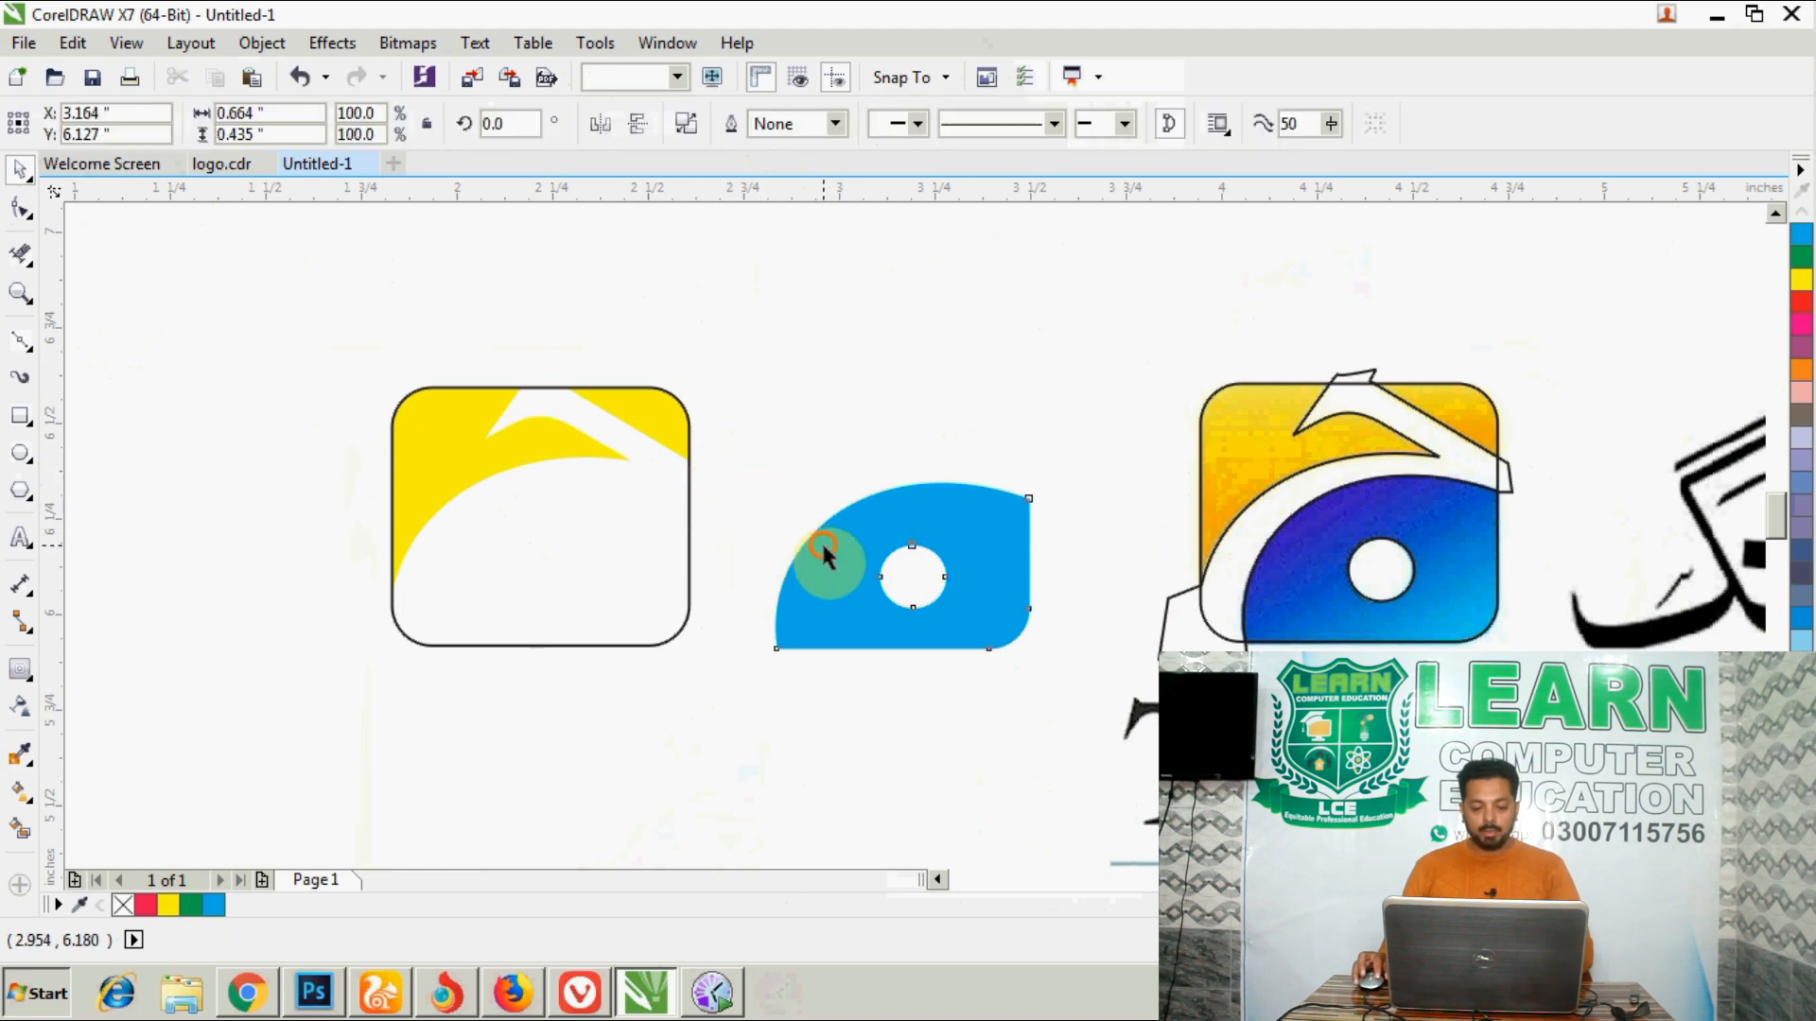
shift+click(690, 567)
key(c)
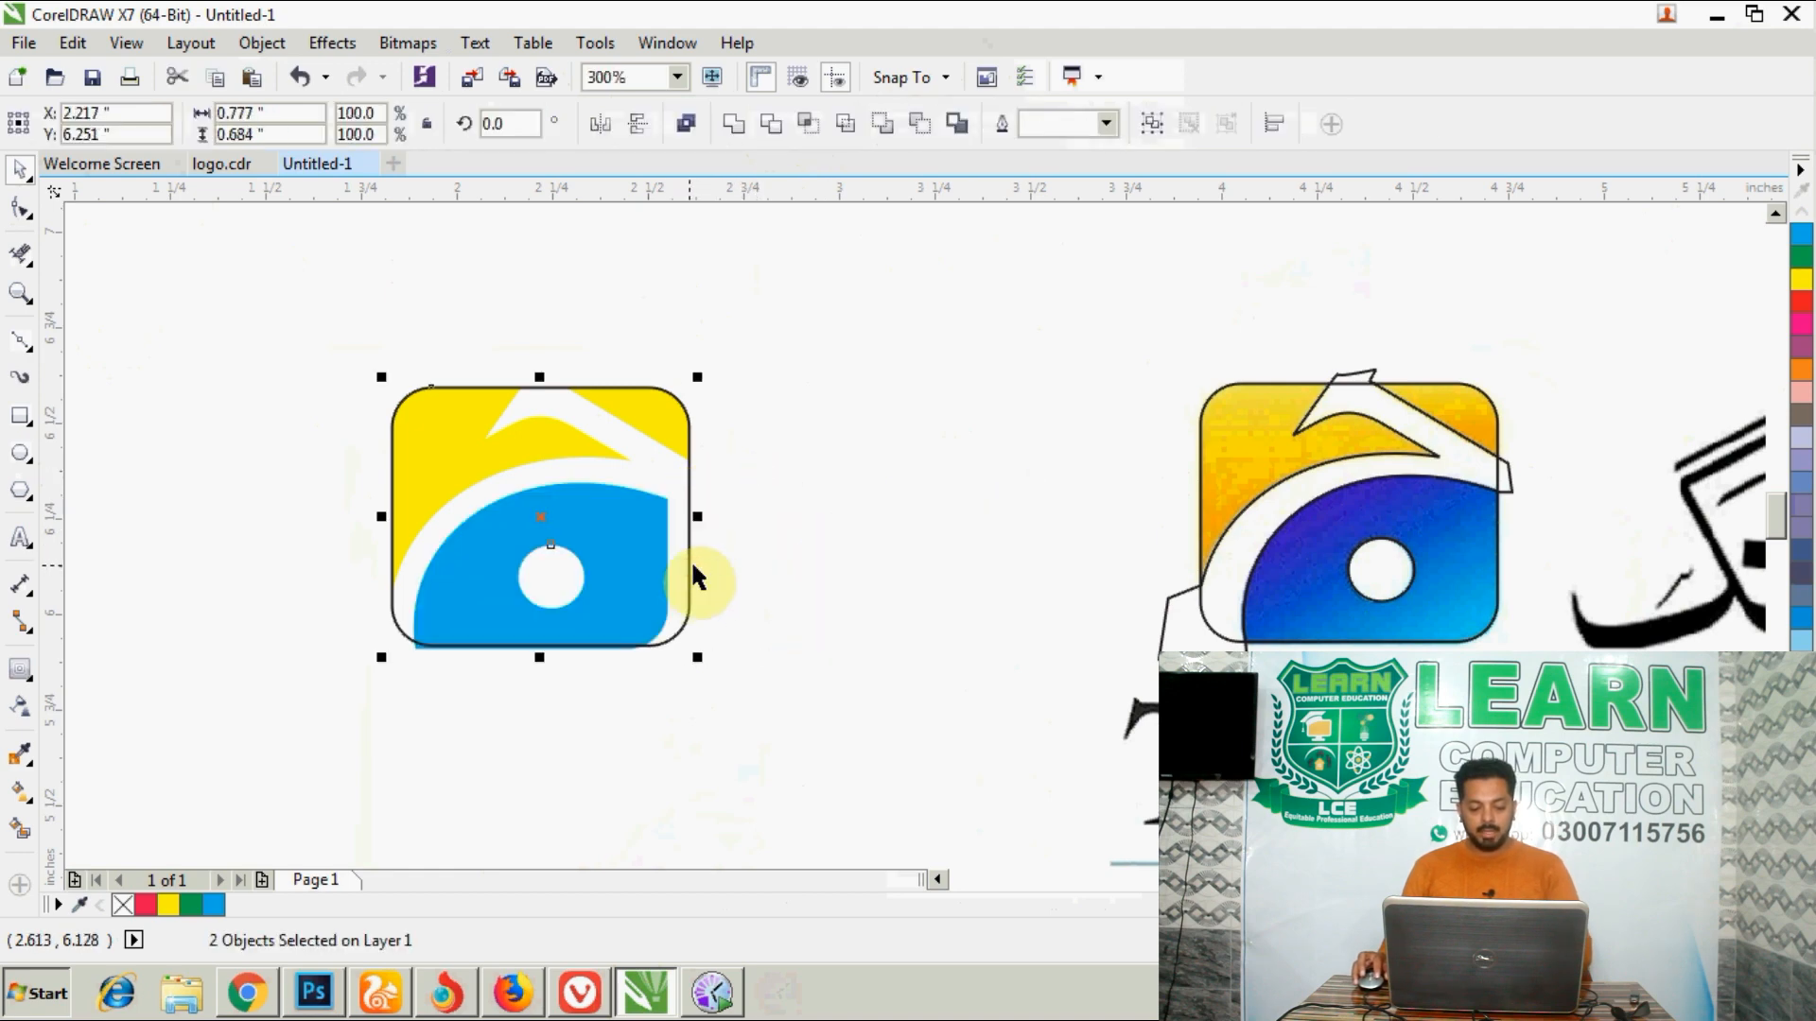
key(r)
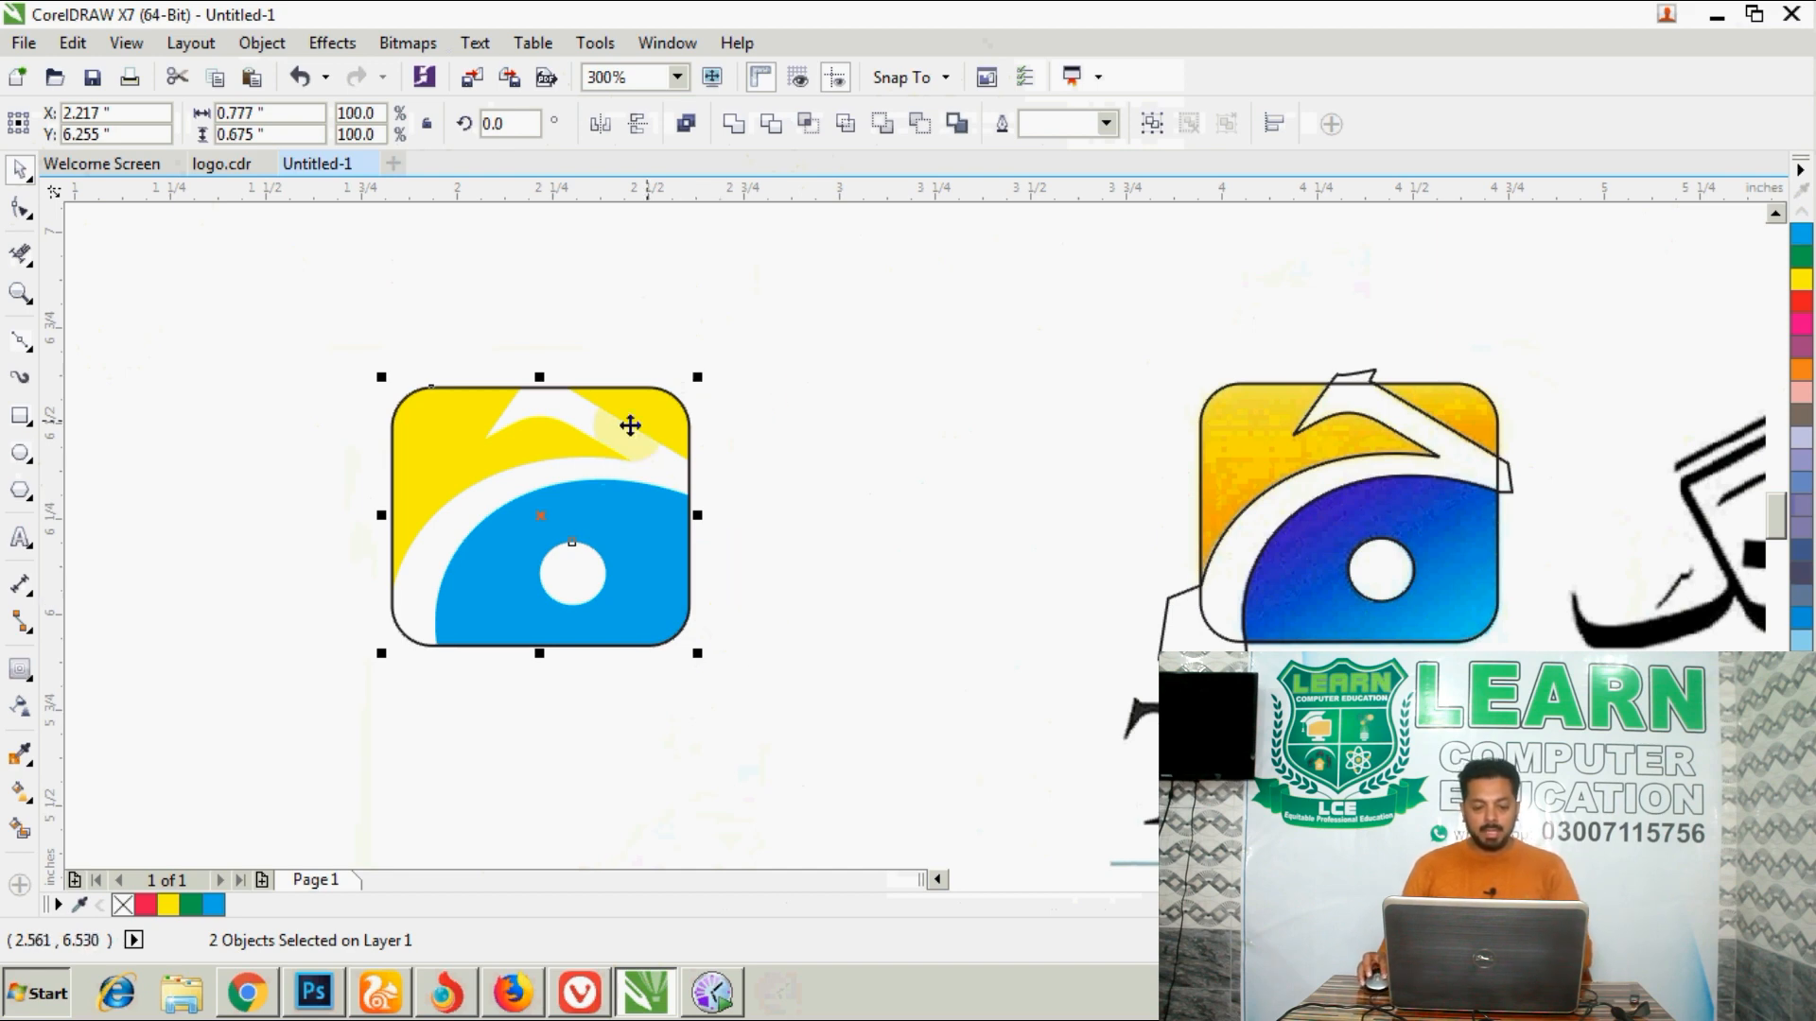
- Move the aligned pieces and rectangle to the right, then pull the rounded rectangle out and delete it
drag(353, 323, 800, 769)
drag(655, 568, 1005, 571)
click(889, 779)
drag(750, 639, 405, 660)
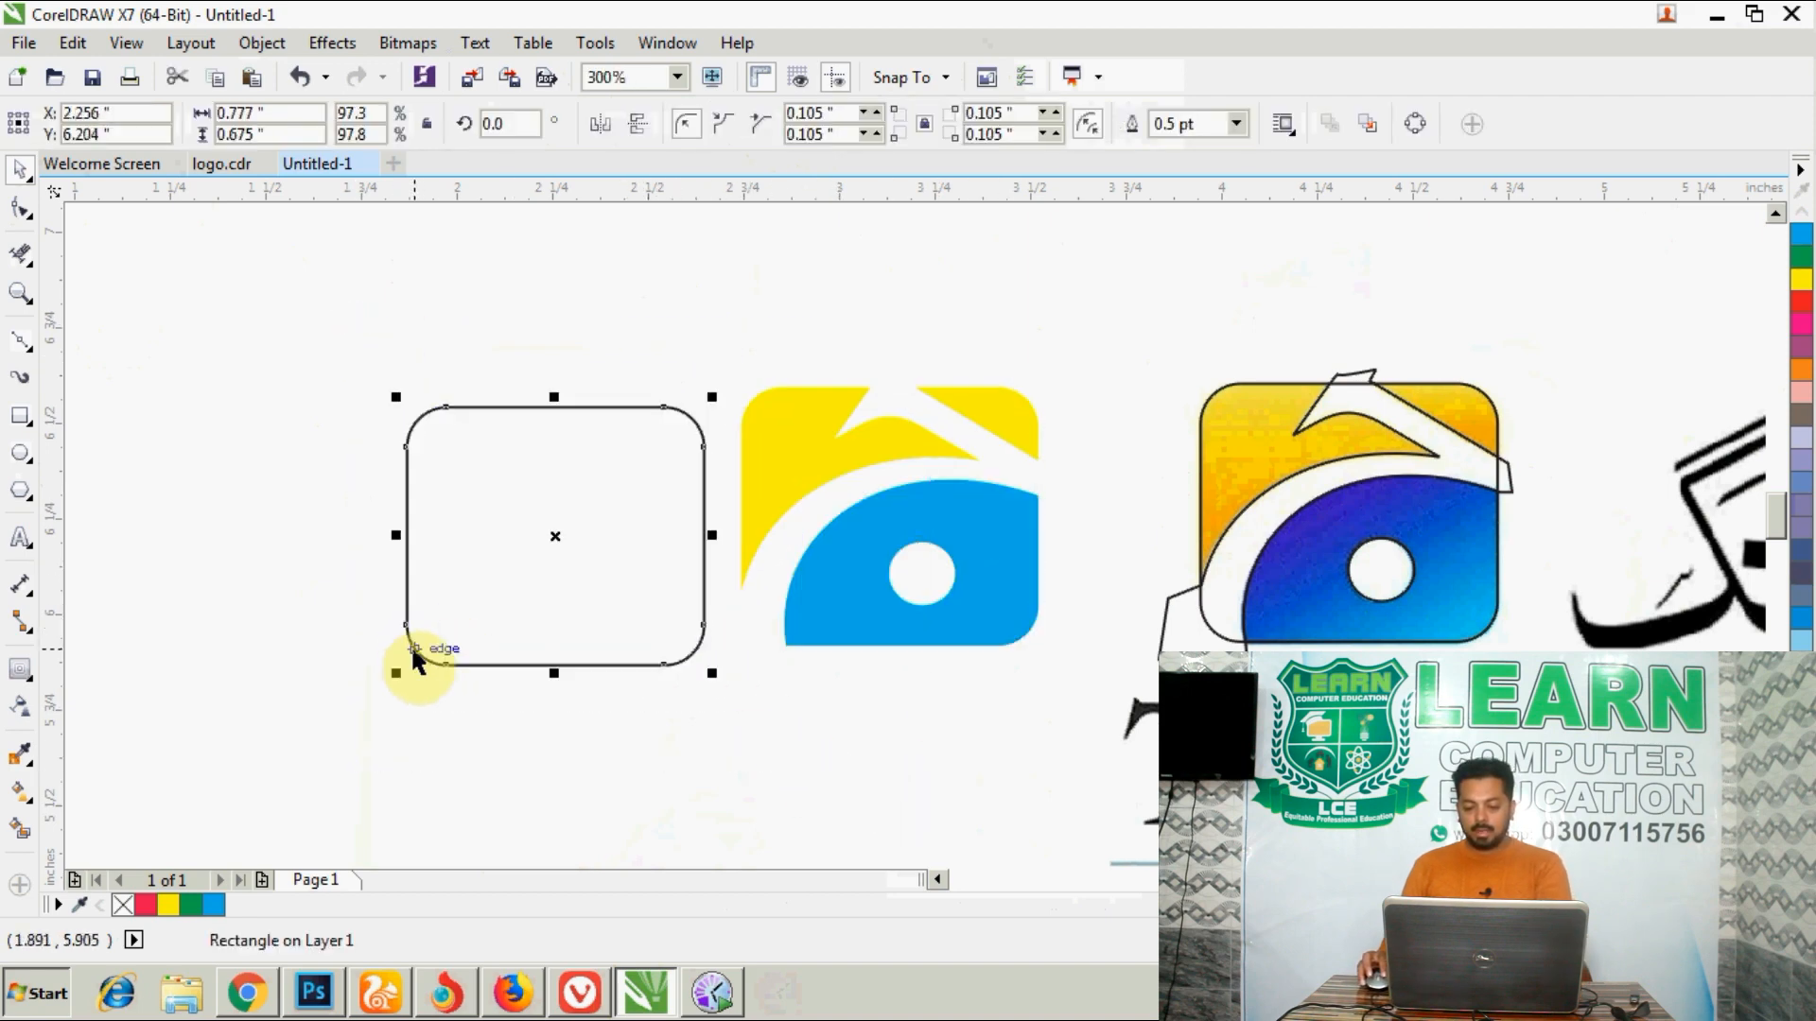
key(Delete)
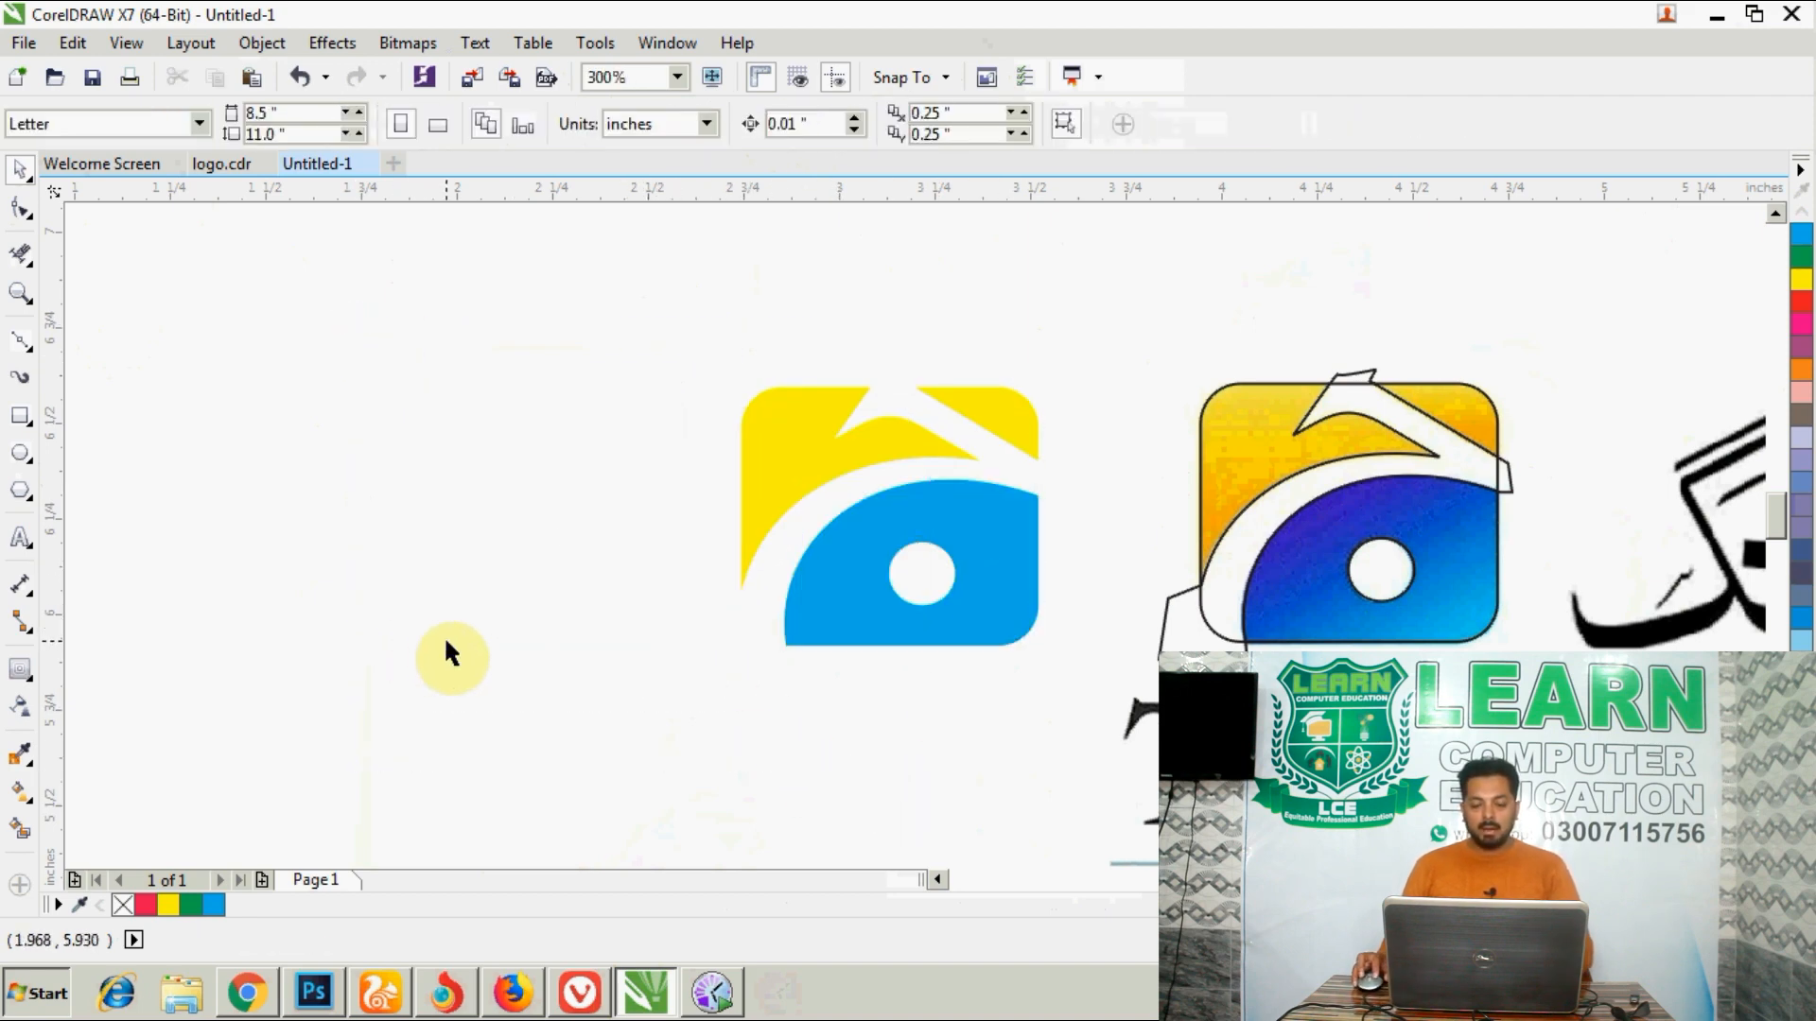
- Give the yellow upper pieces a linear fountain fill rotated to 89.1°, running from yellow to white
click(1008, 416)
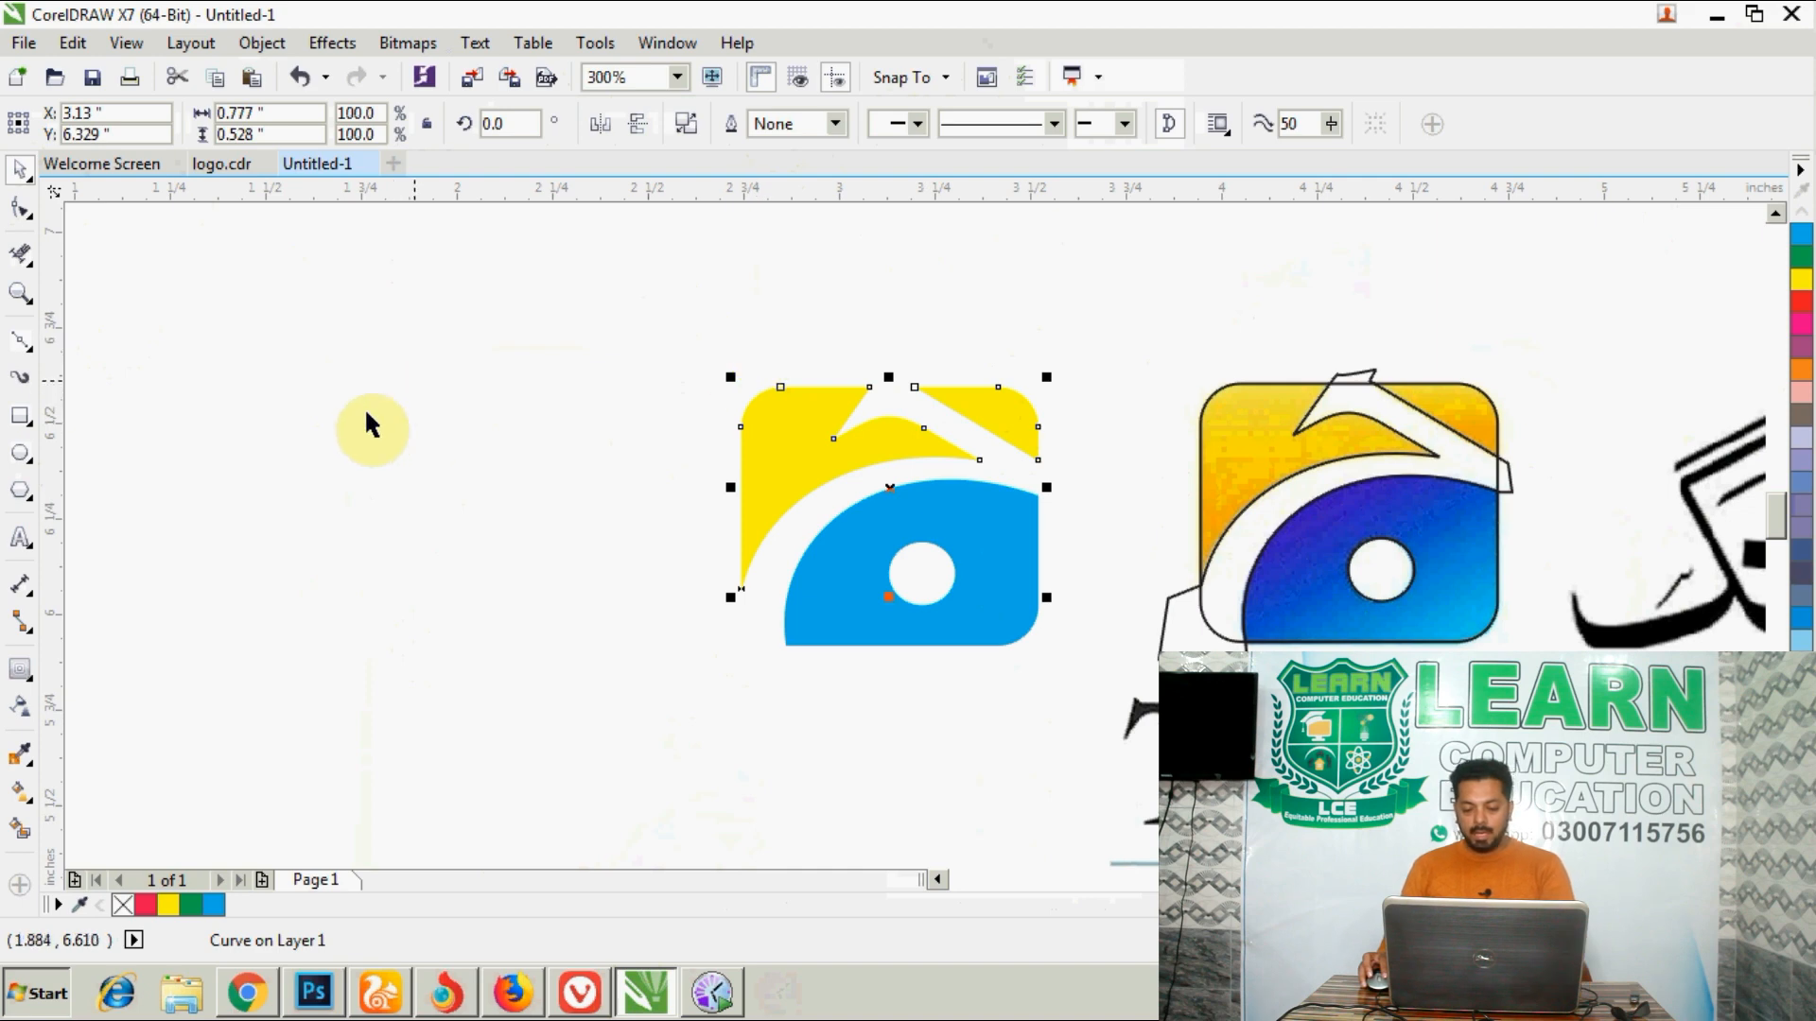
key(F11)
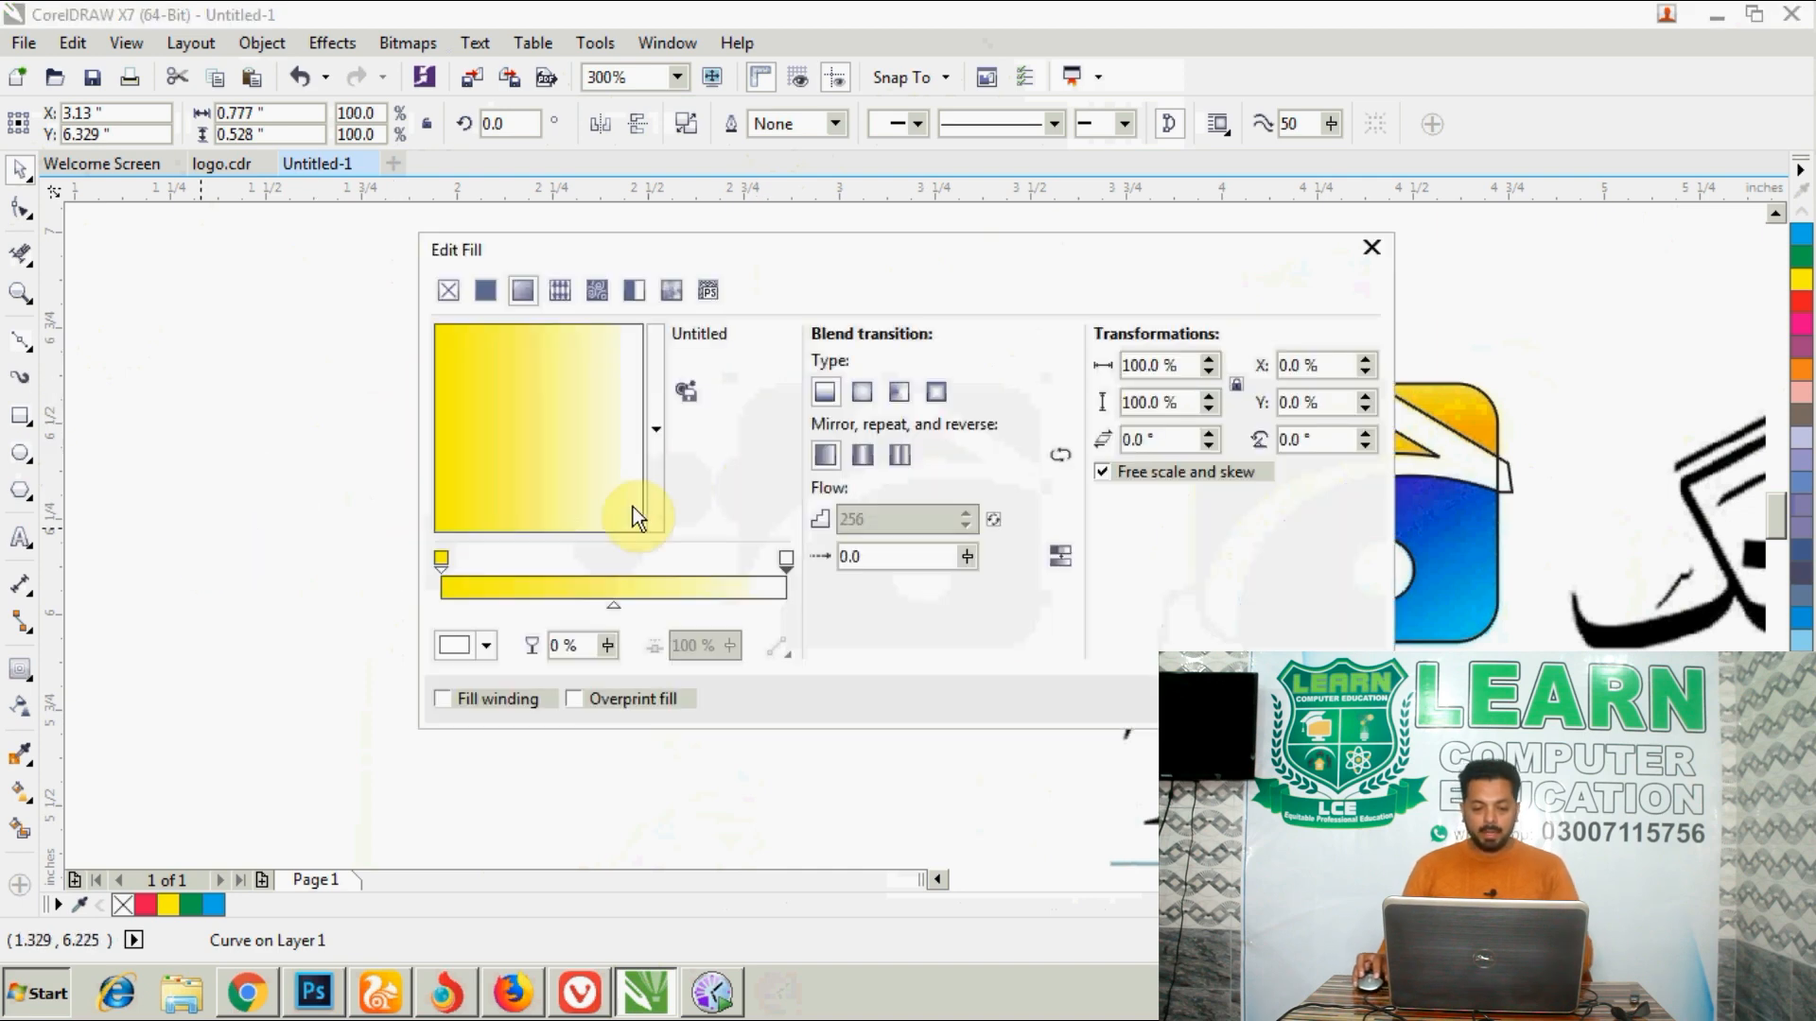
click(823, 248)
drag(458, 559, 398, 375)
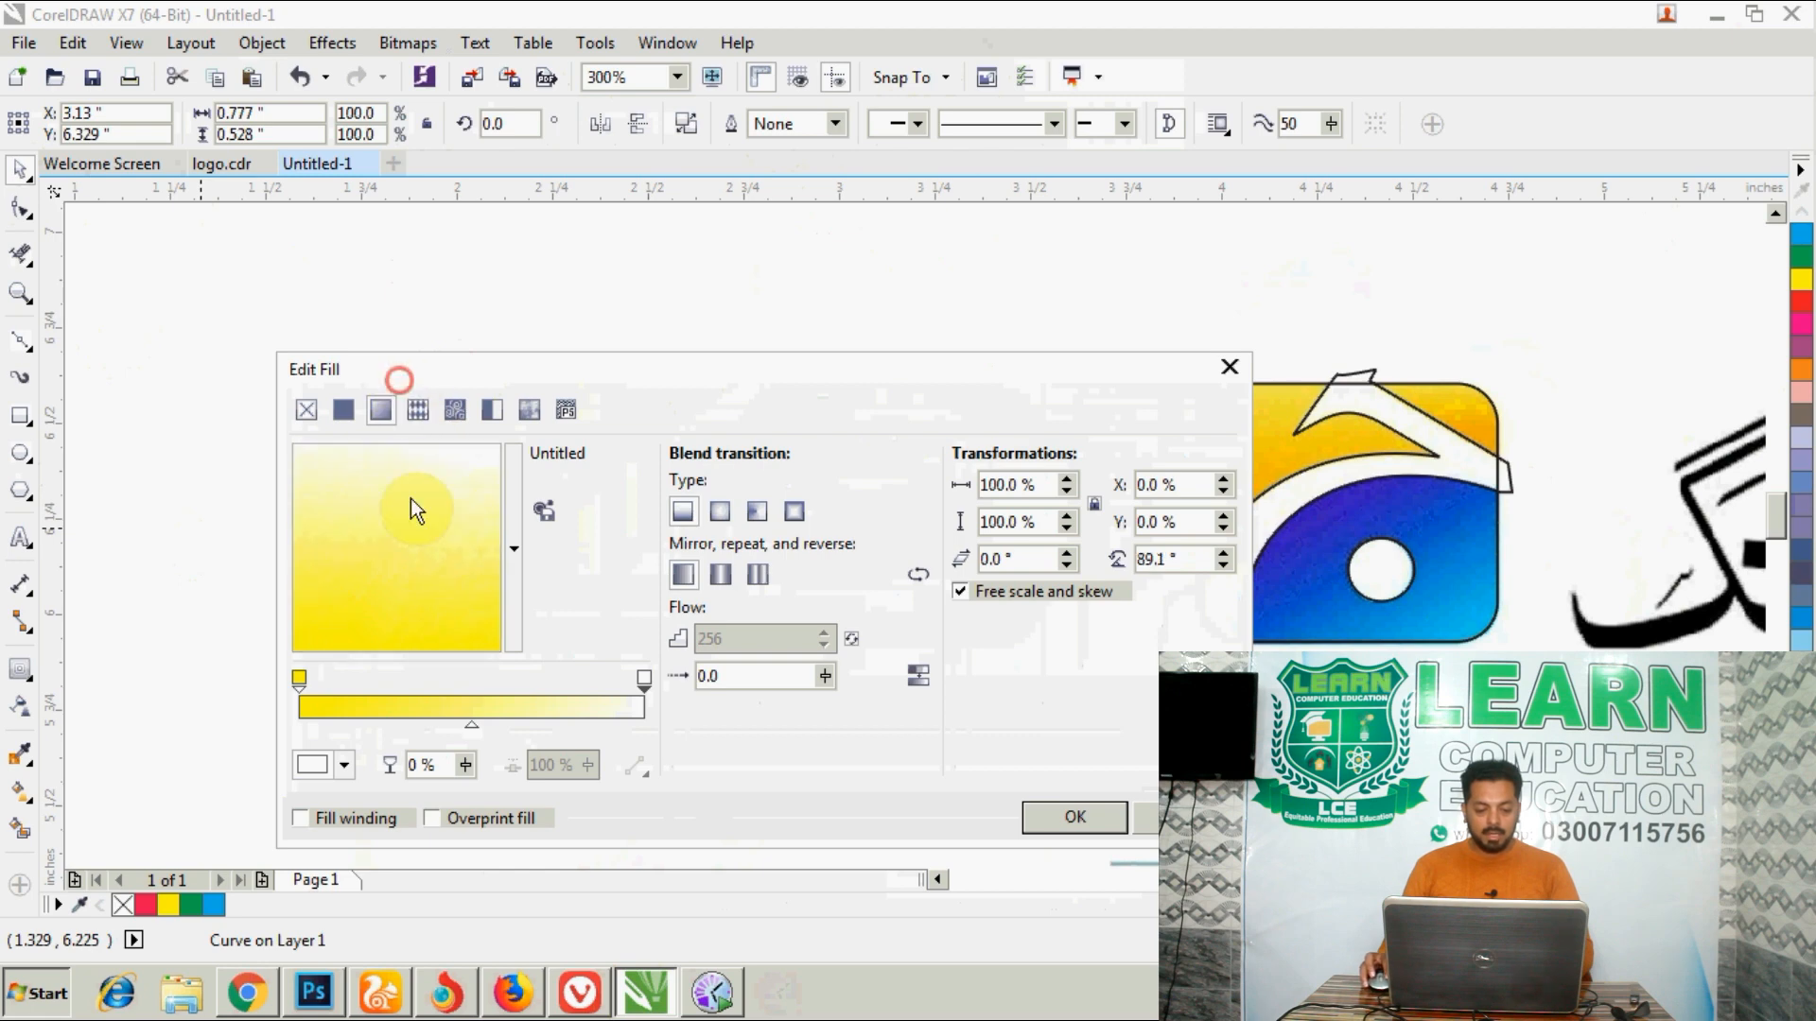
- Set the gradient's start colour to the orange #FAAD13 sampled from the lower end of the bitmap logo's yellow area
click(299, 677)
click(344, 765)
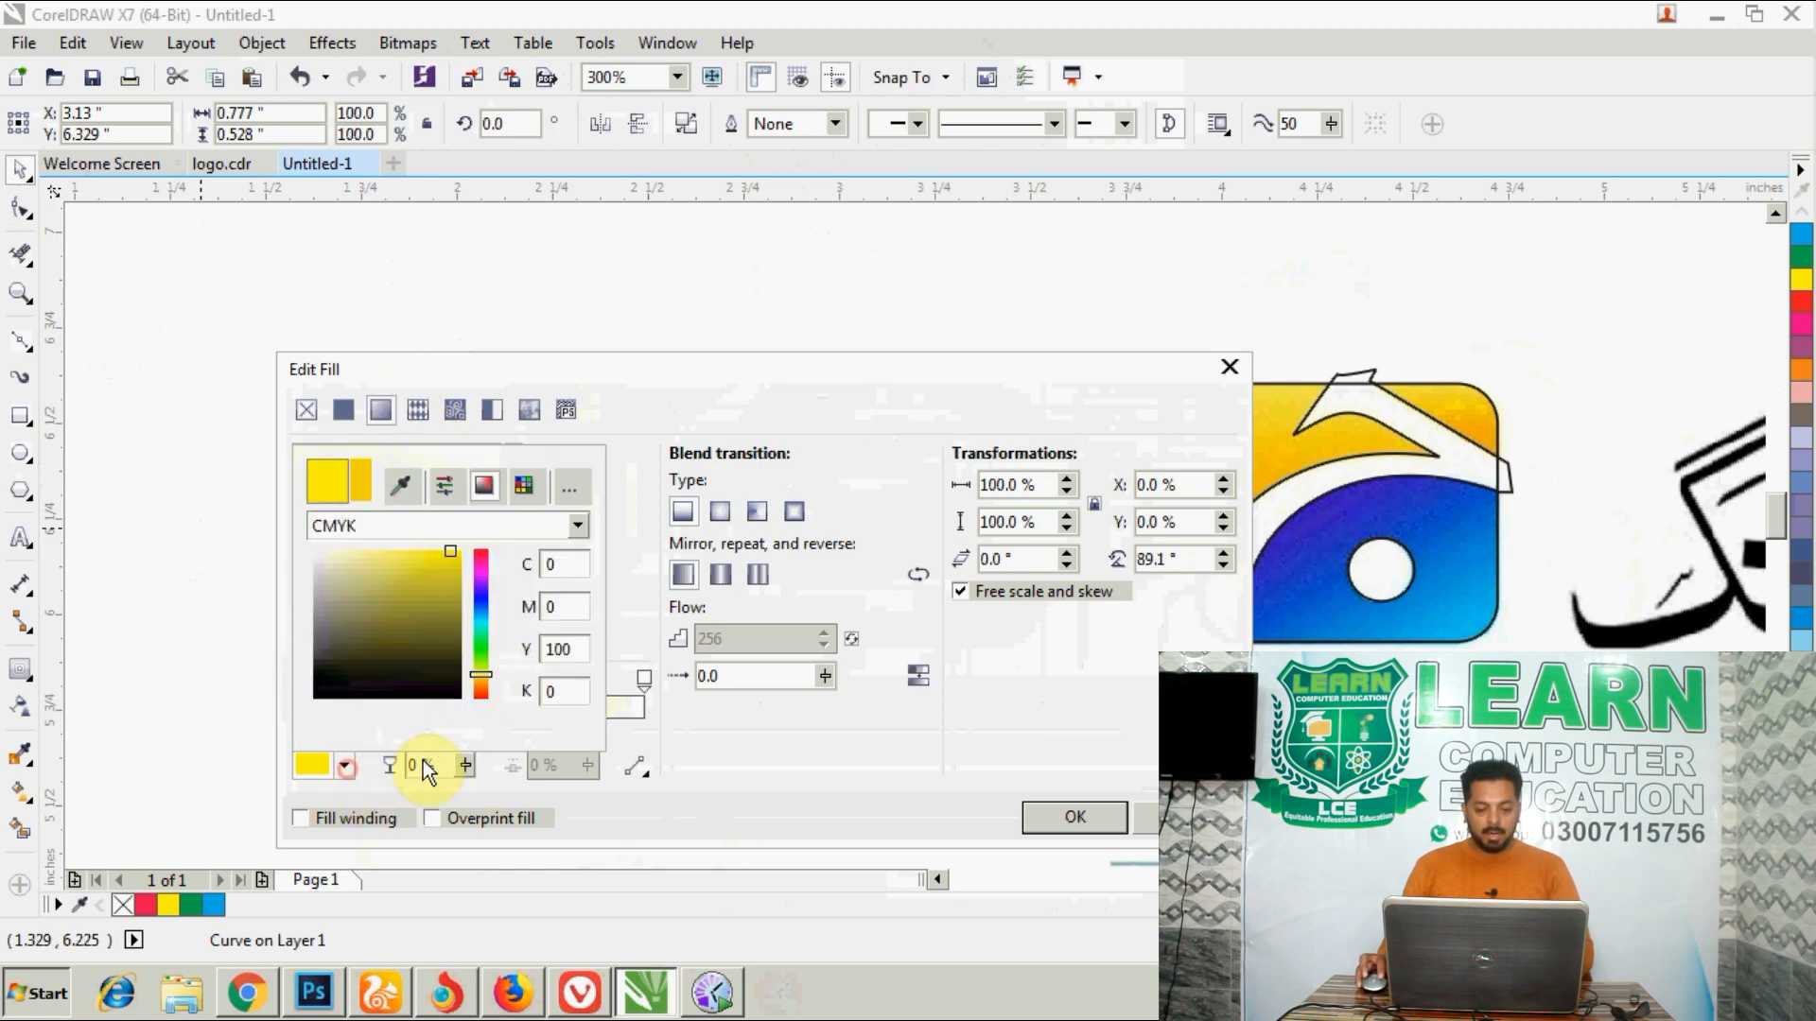
click(622, 369)
drag(622, 369, 527, 317)
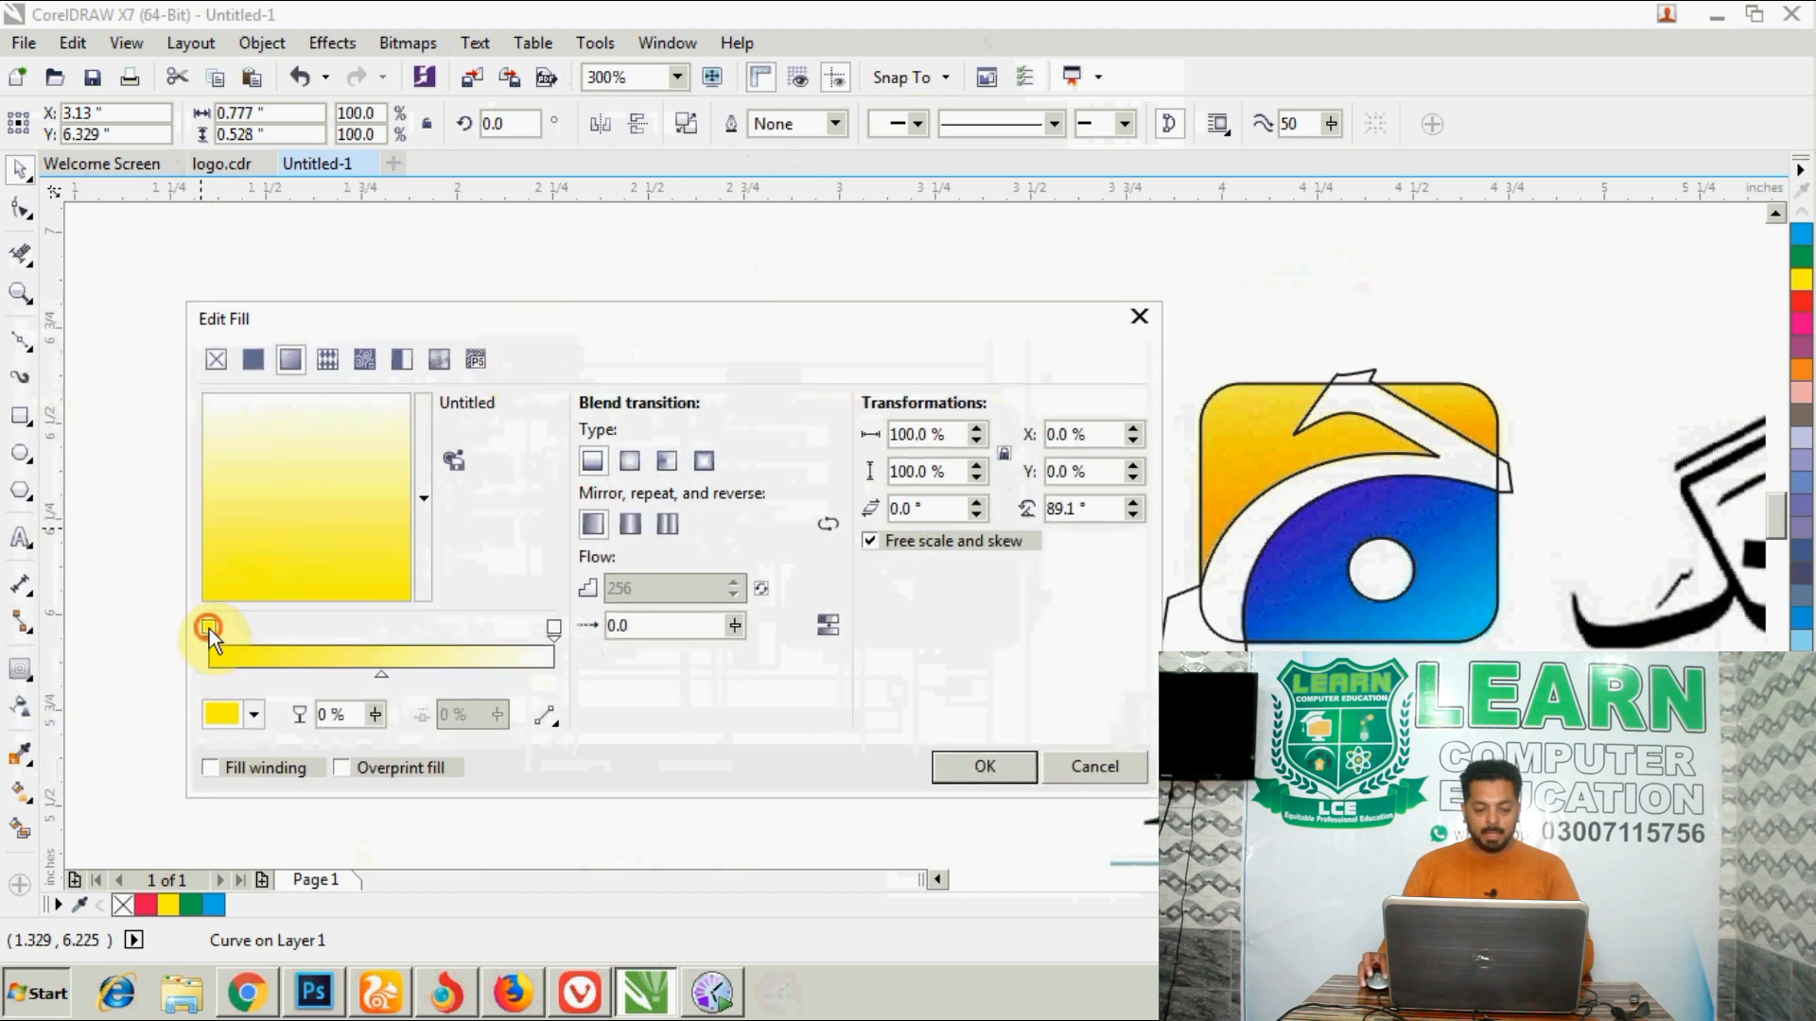
click(255, 714)
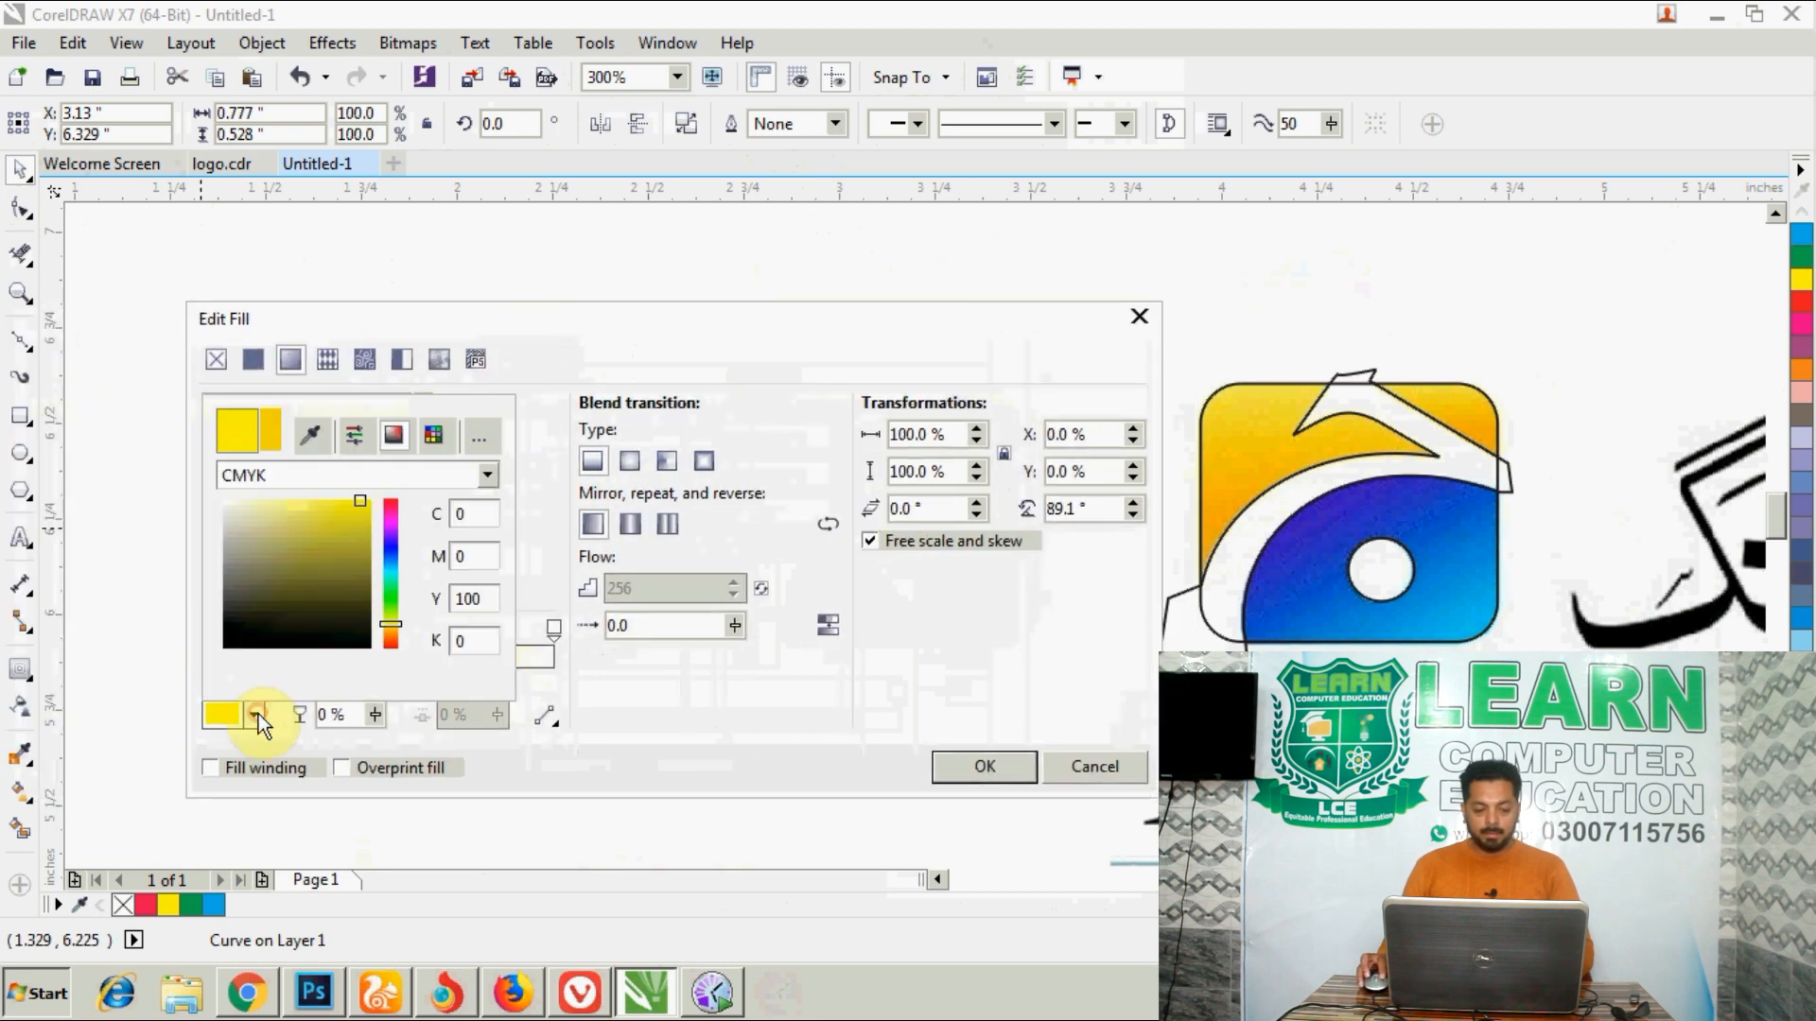
click(313, 436)
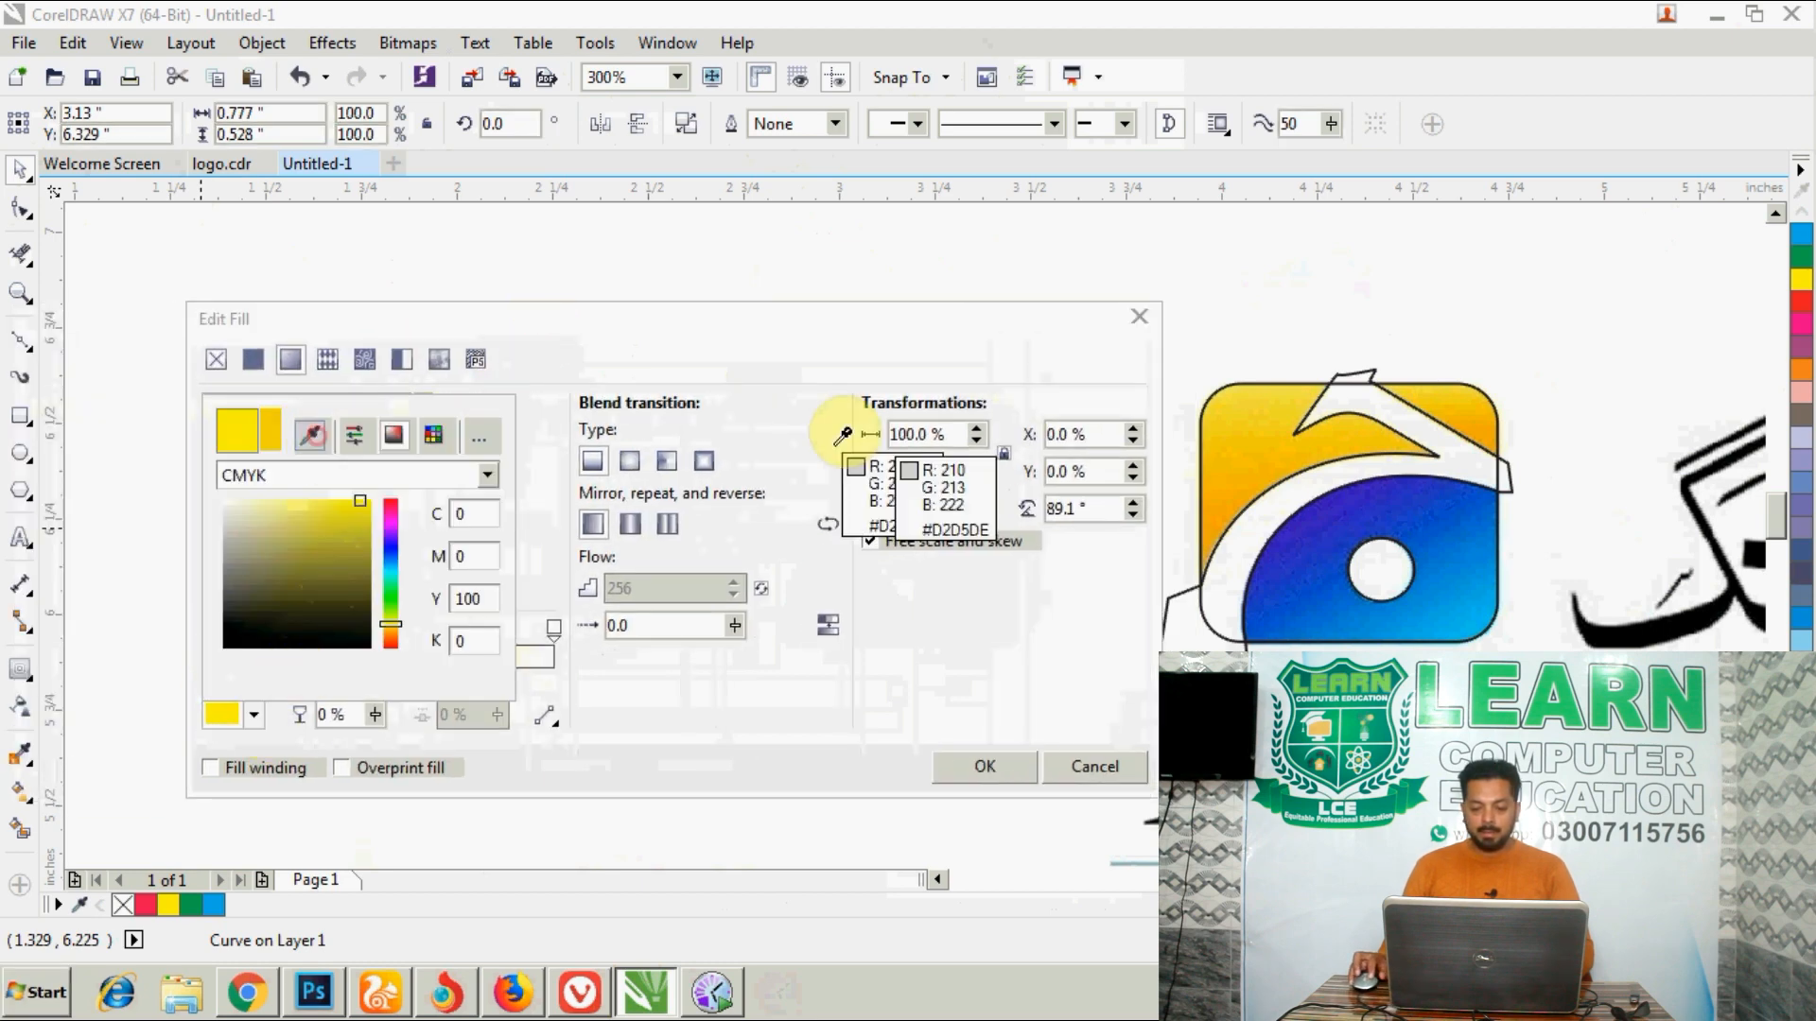
click(1207, 550)
click(582, 364)
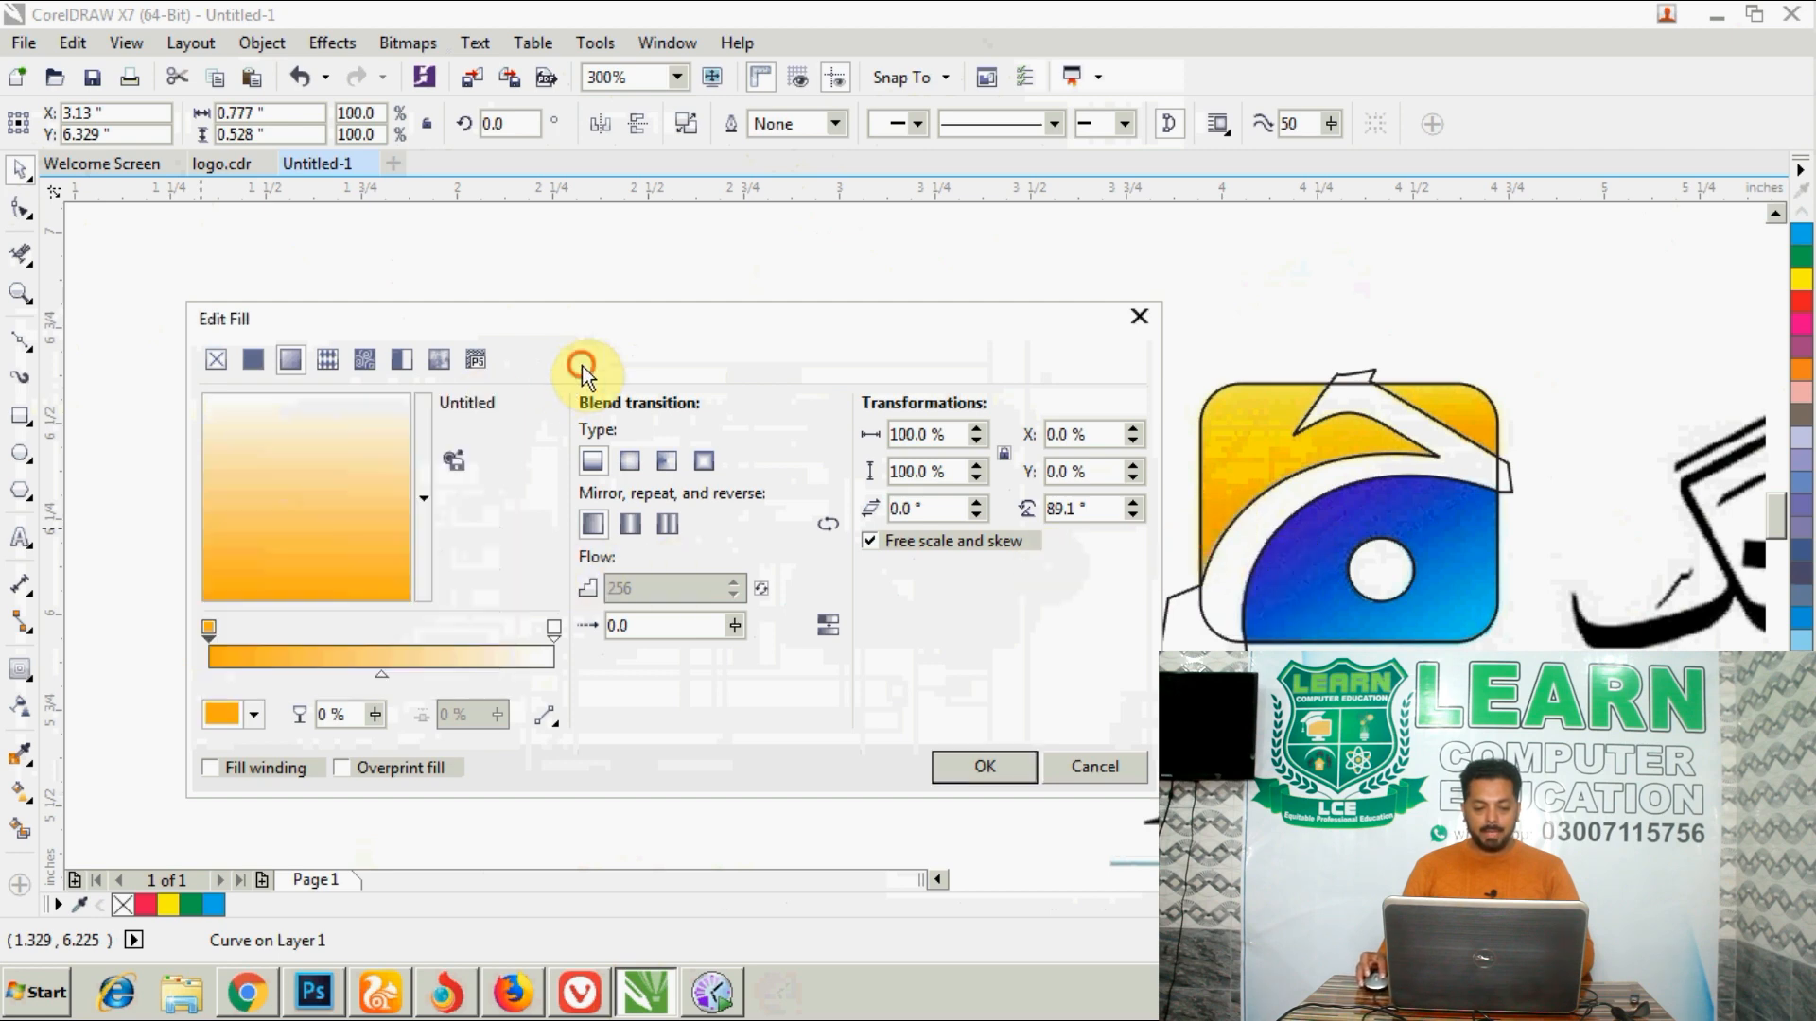
- Set the gradient's end colour to the yellow sampled near the bitmap logo's upper-right corner and apply the fill
click(554, 626)
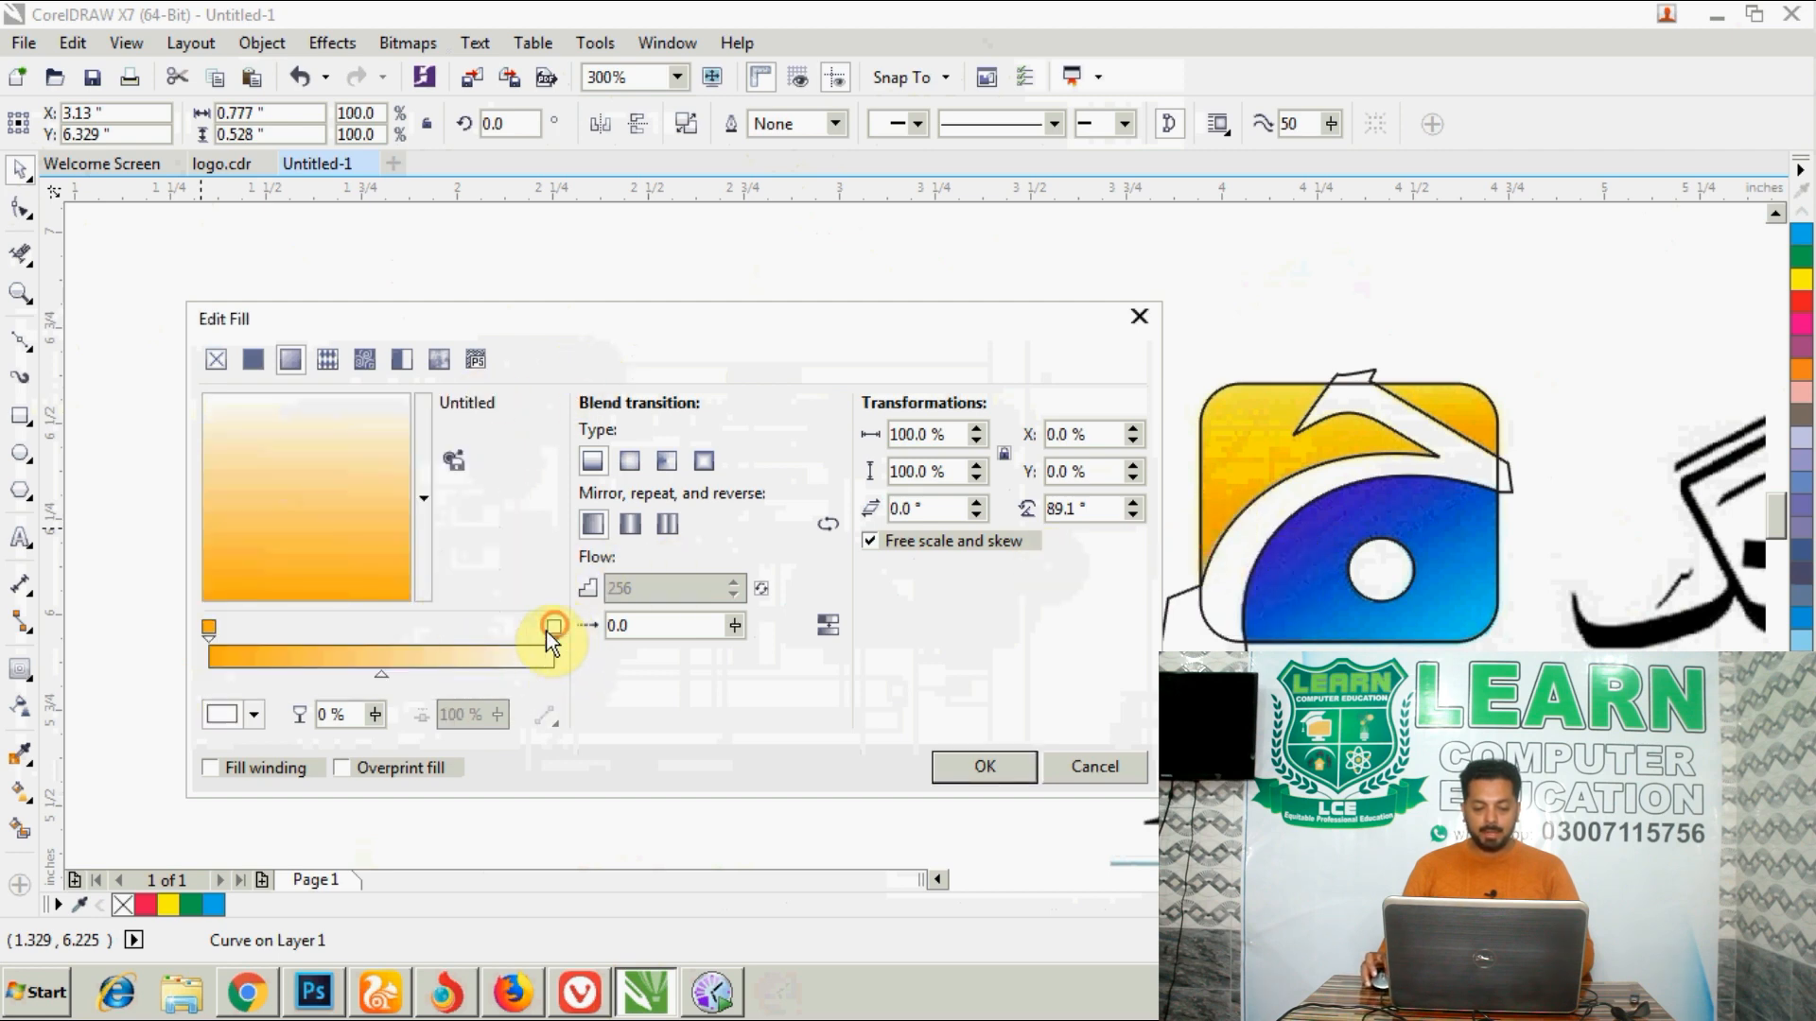
click(254, 715)
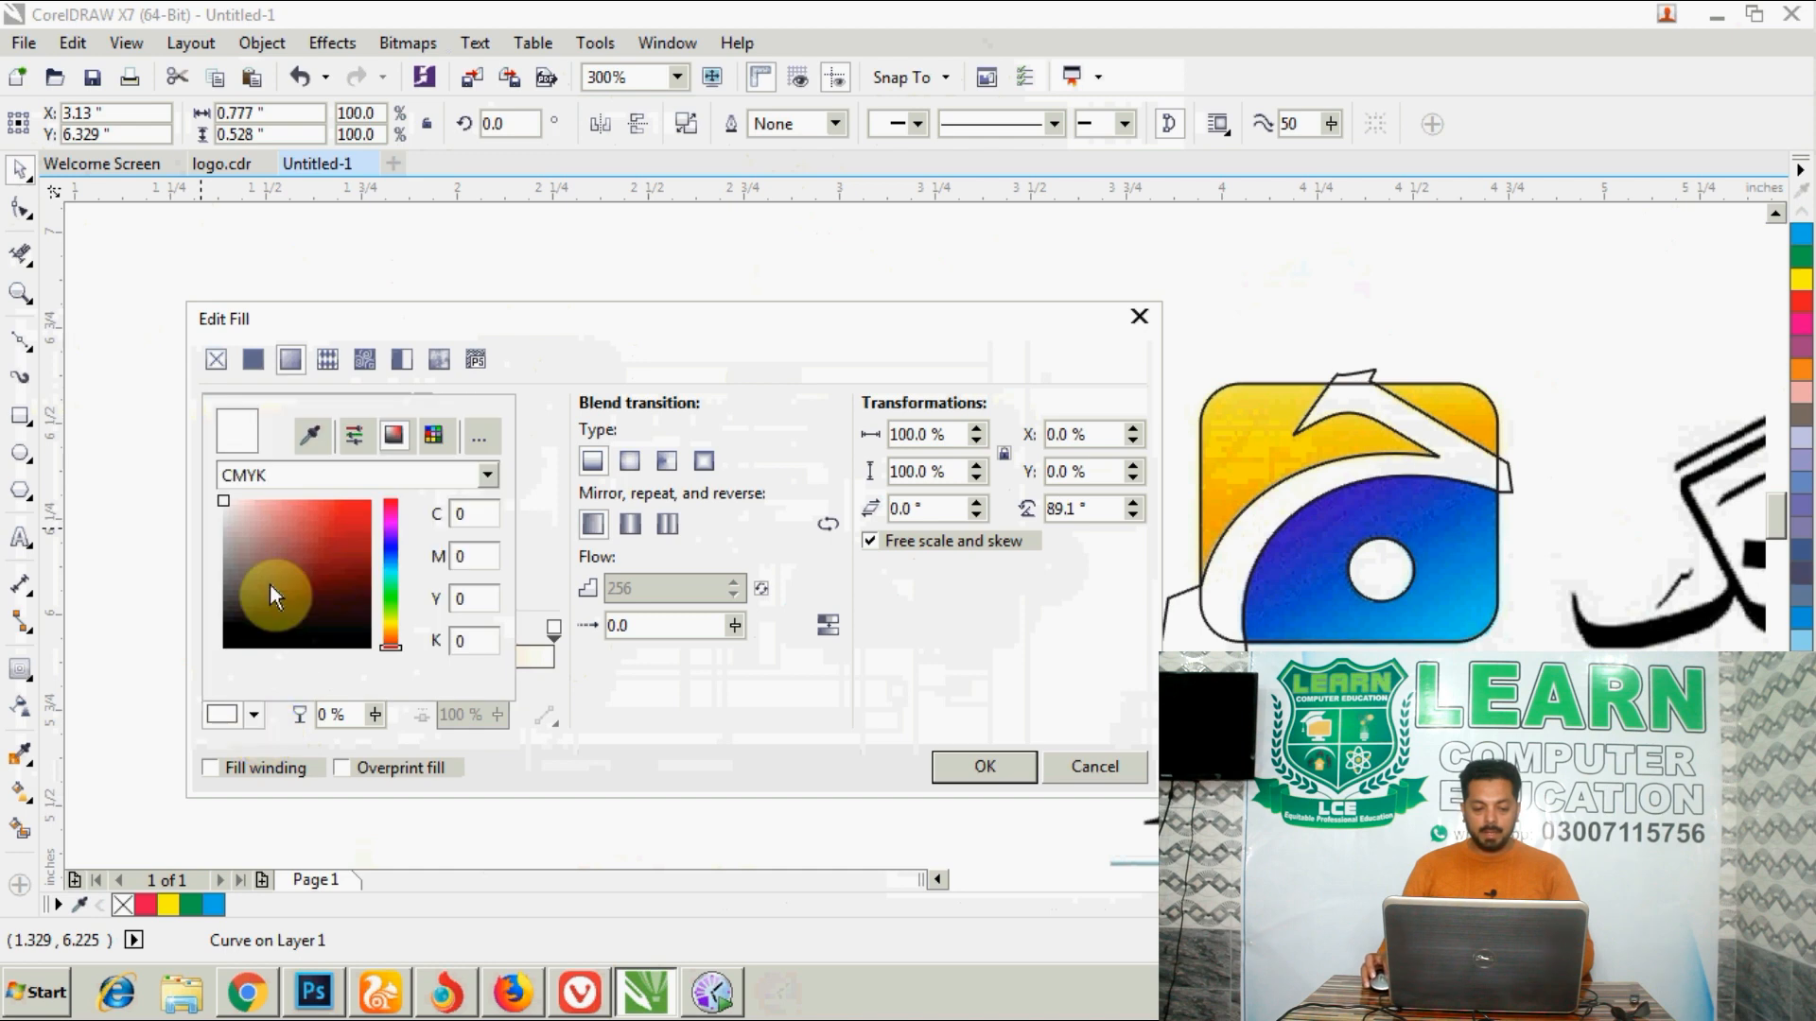
click(310, 437)
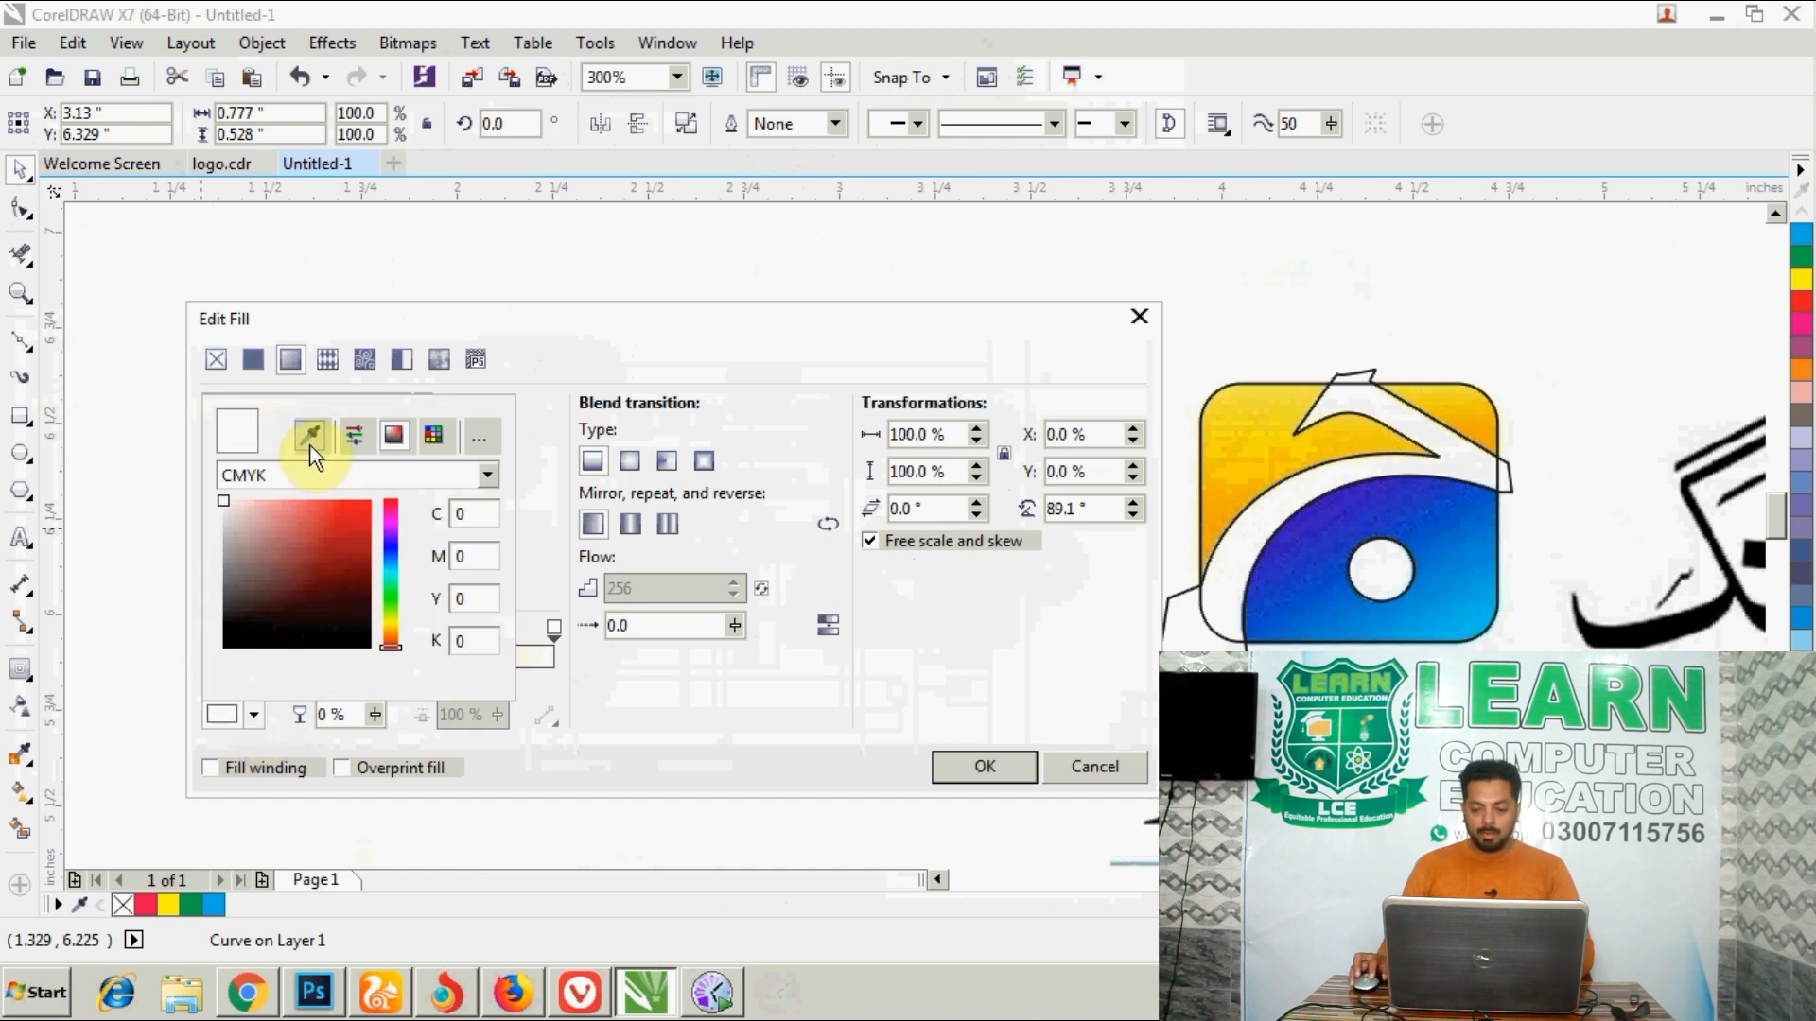
click(1454, 397)
click(988, 766)
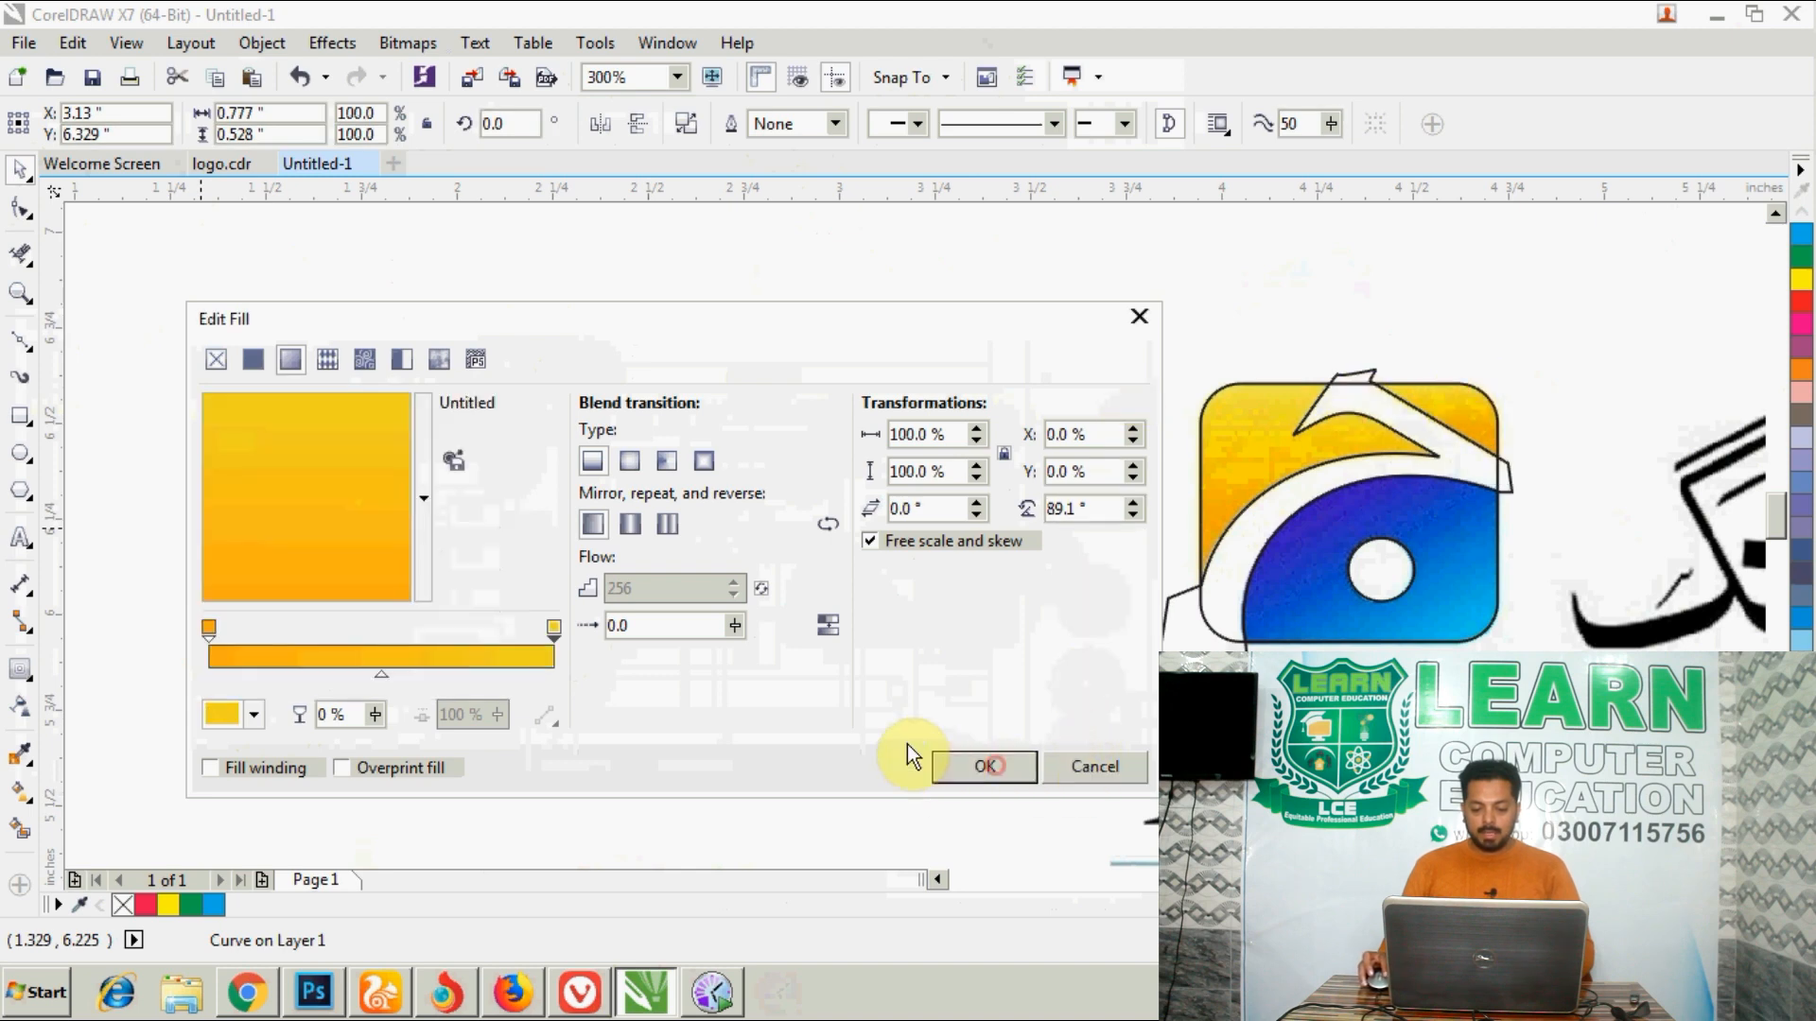
click(1069, 768)
click(948, 790)
click(993, 394)
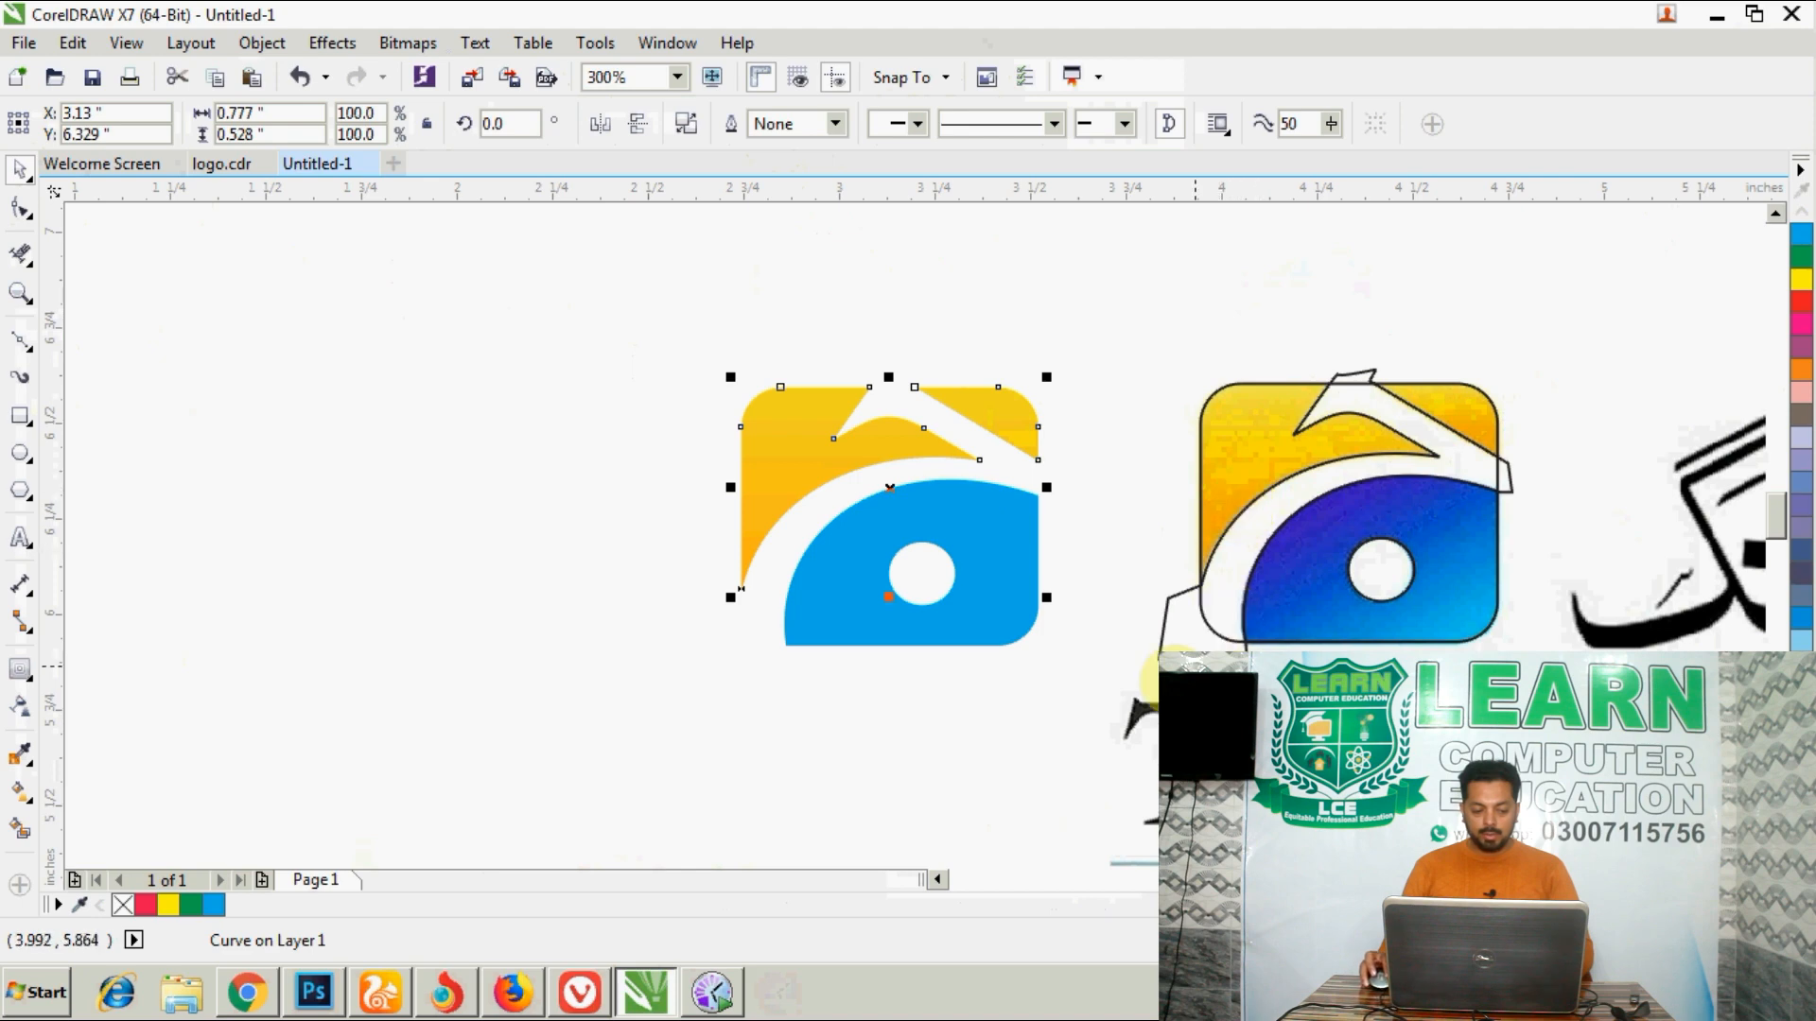
click(20, 753)
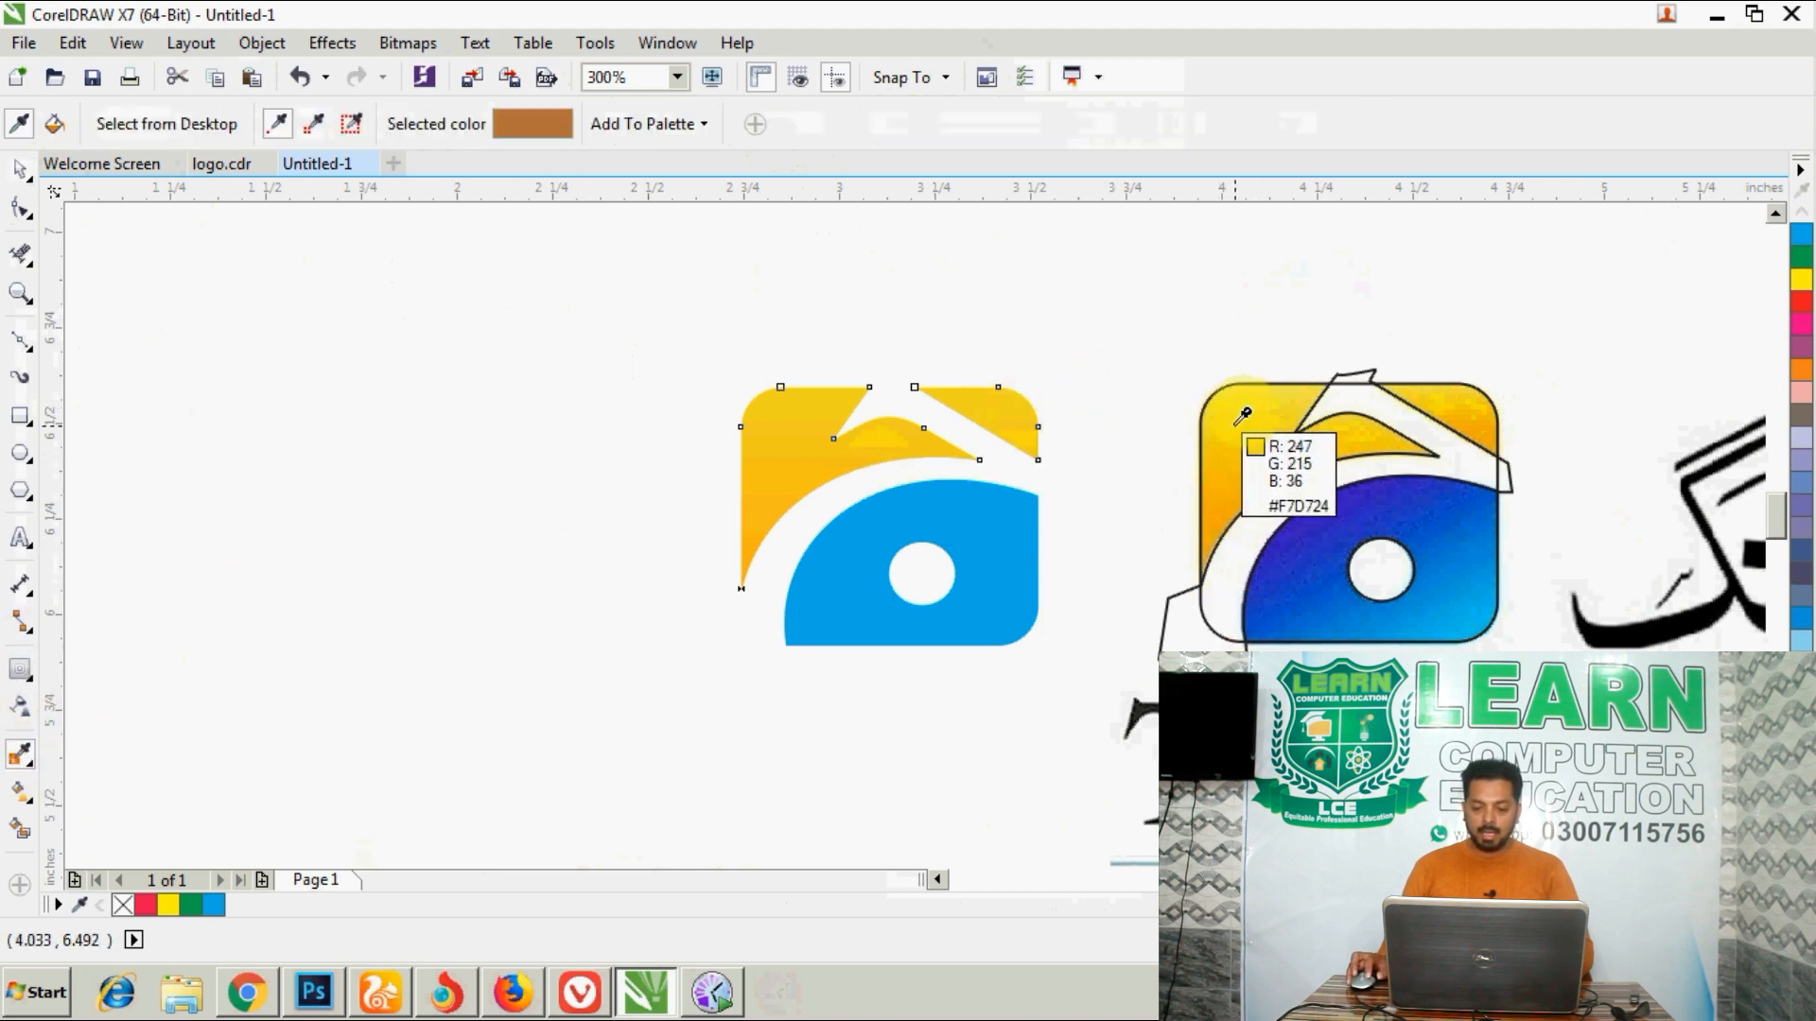
click(20, 167)
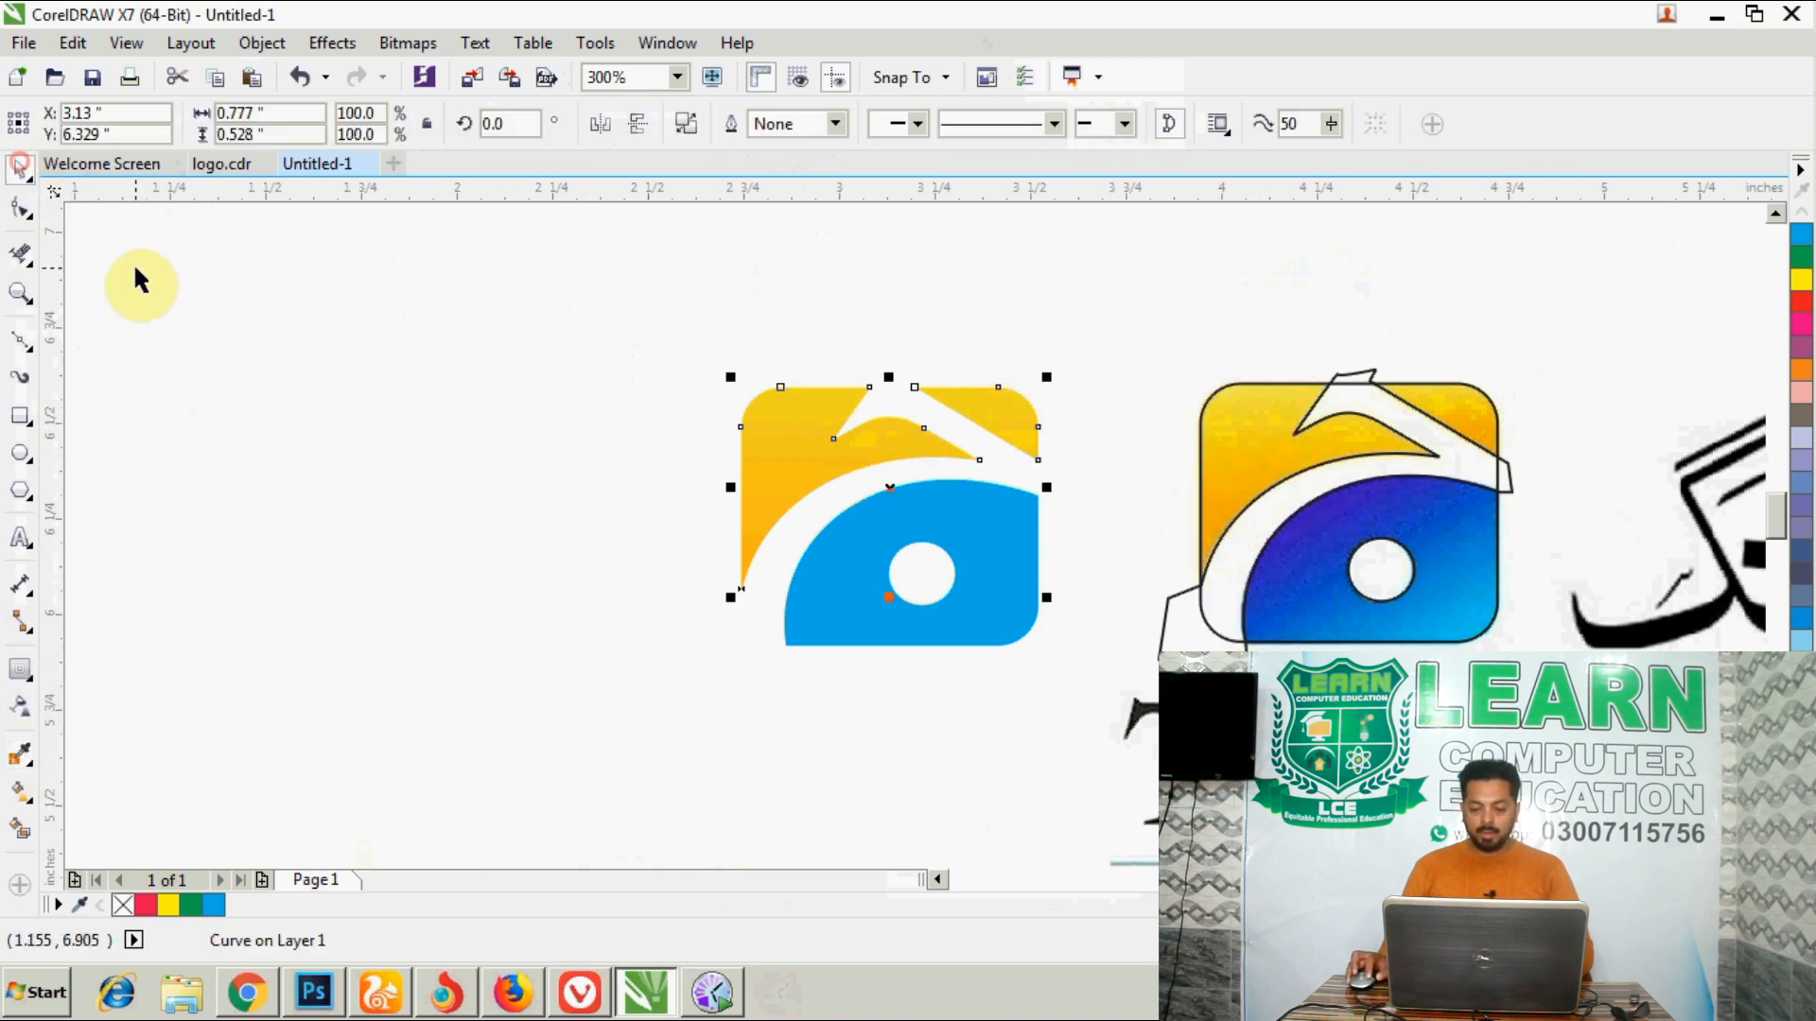
click(350, 549)
- Convert the reference bitmap to CMYK Color (32-bit) at 300 dpi with anti-aliasing and transparent background
click(1371, 624)
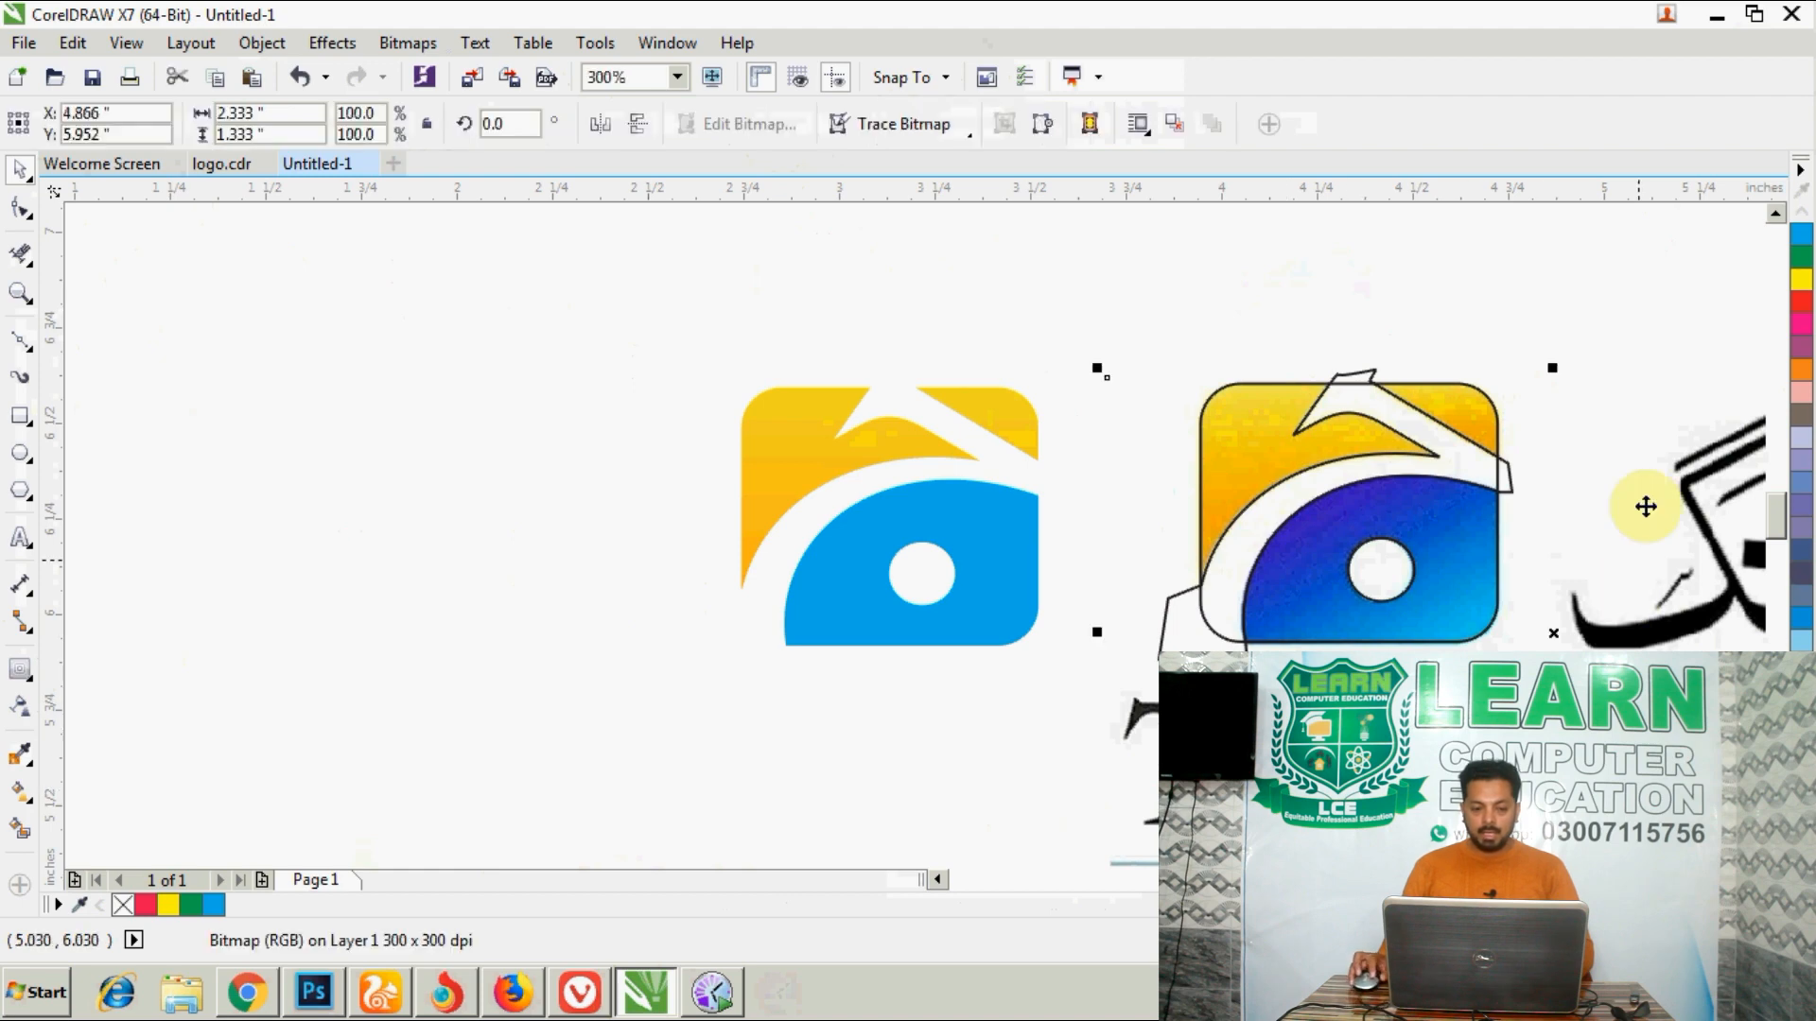
click(408, 43)
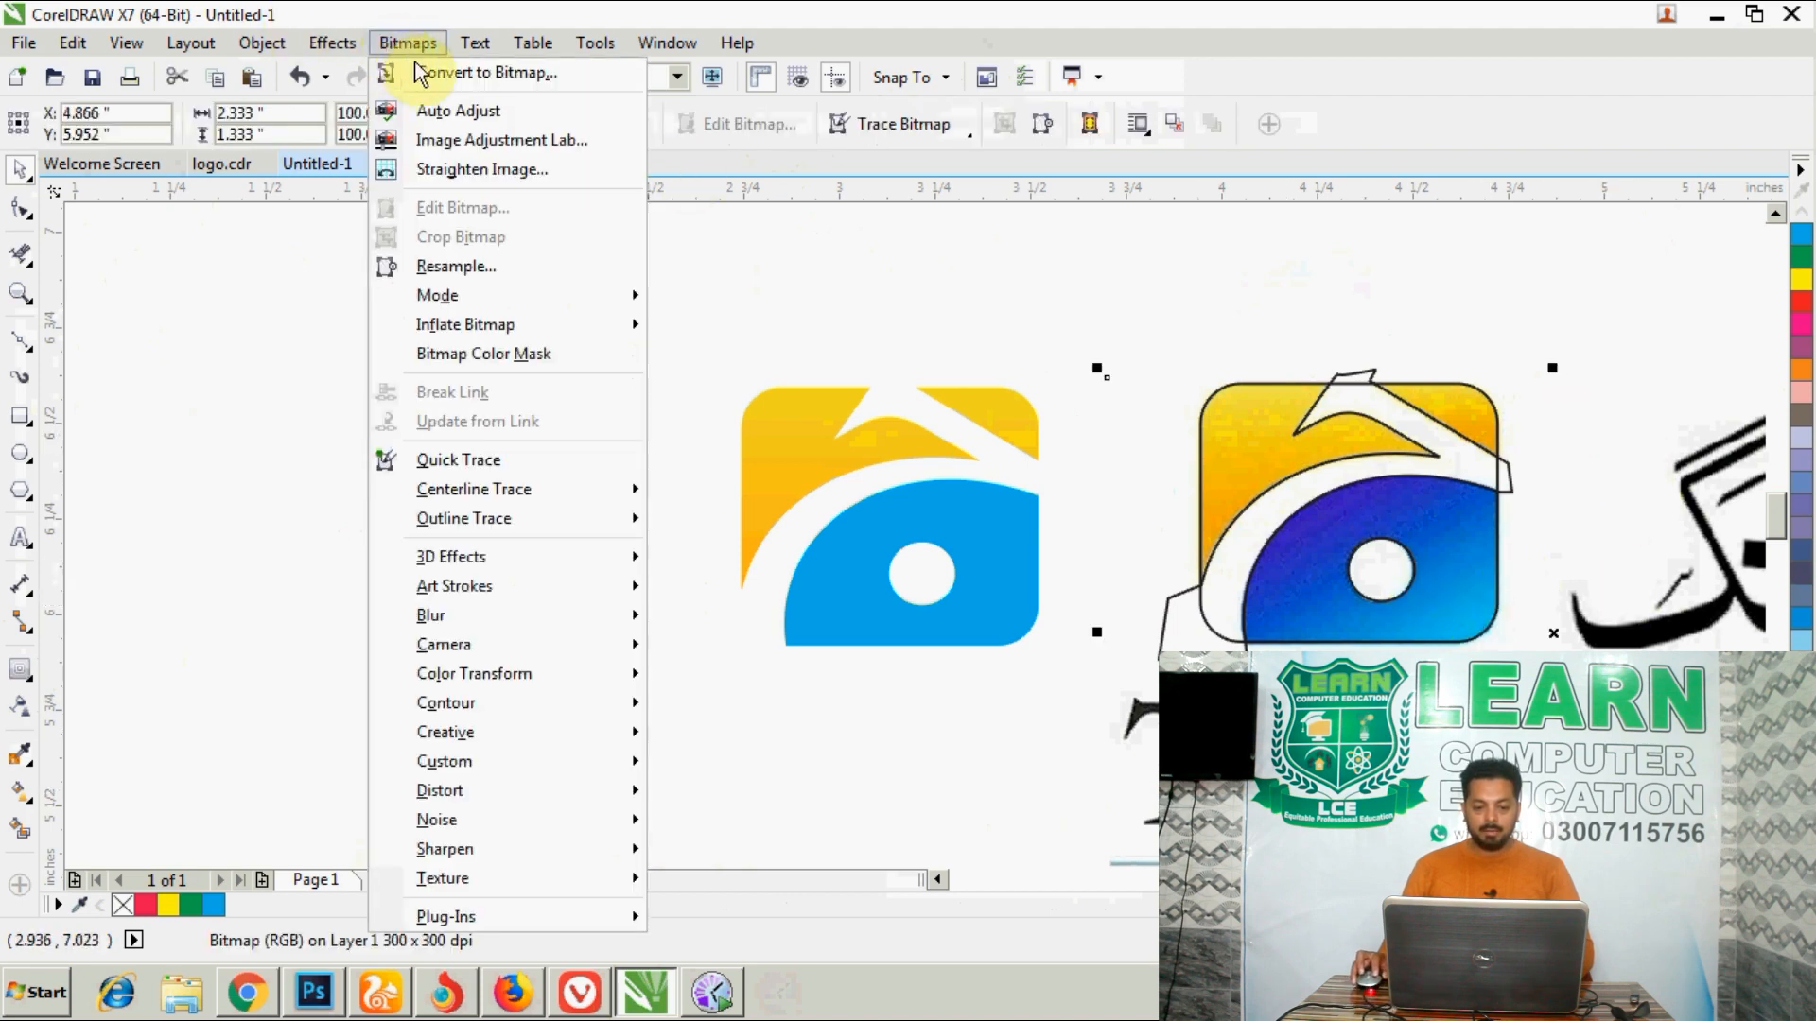
click(421, 72)
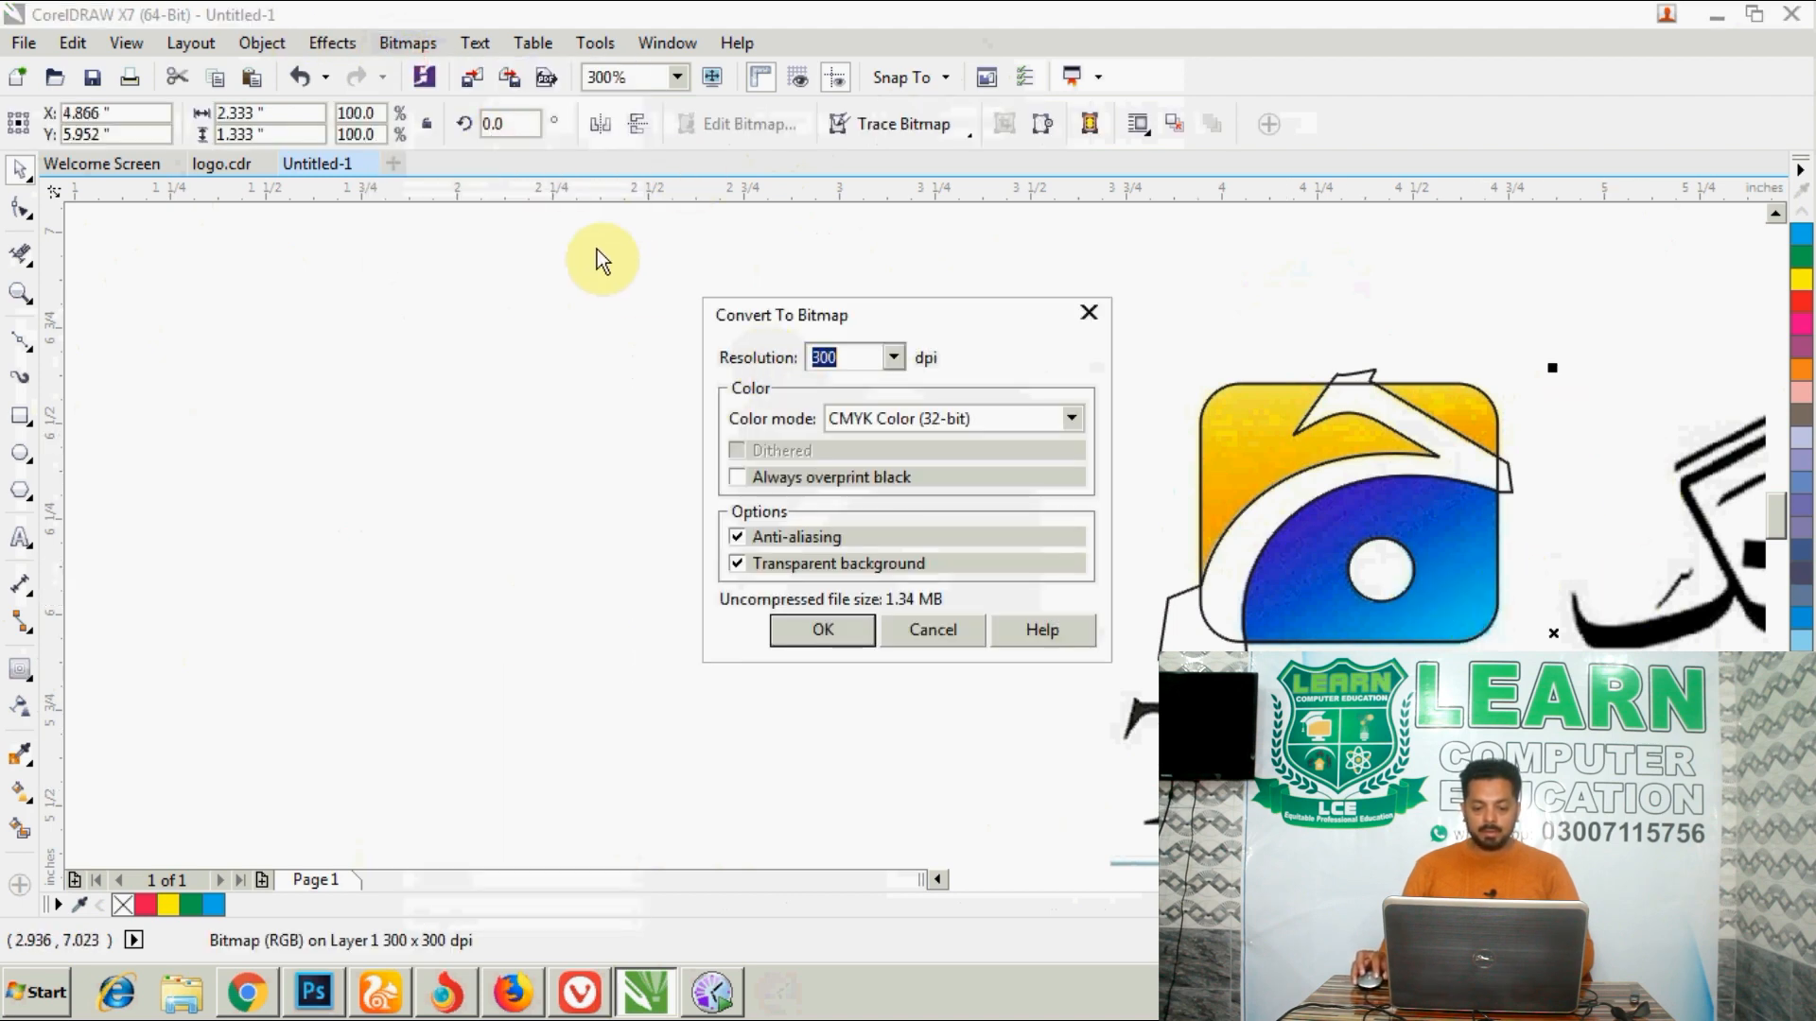
click(823, 630)
click(460, 541)
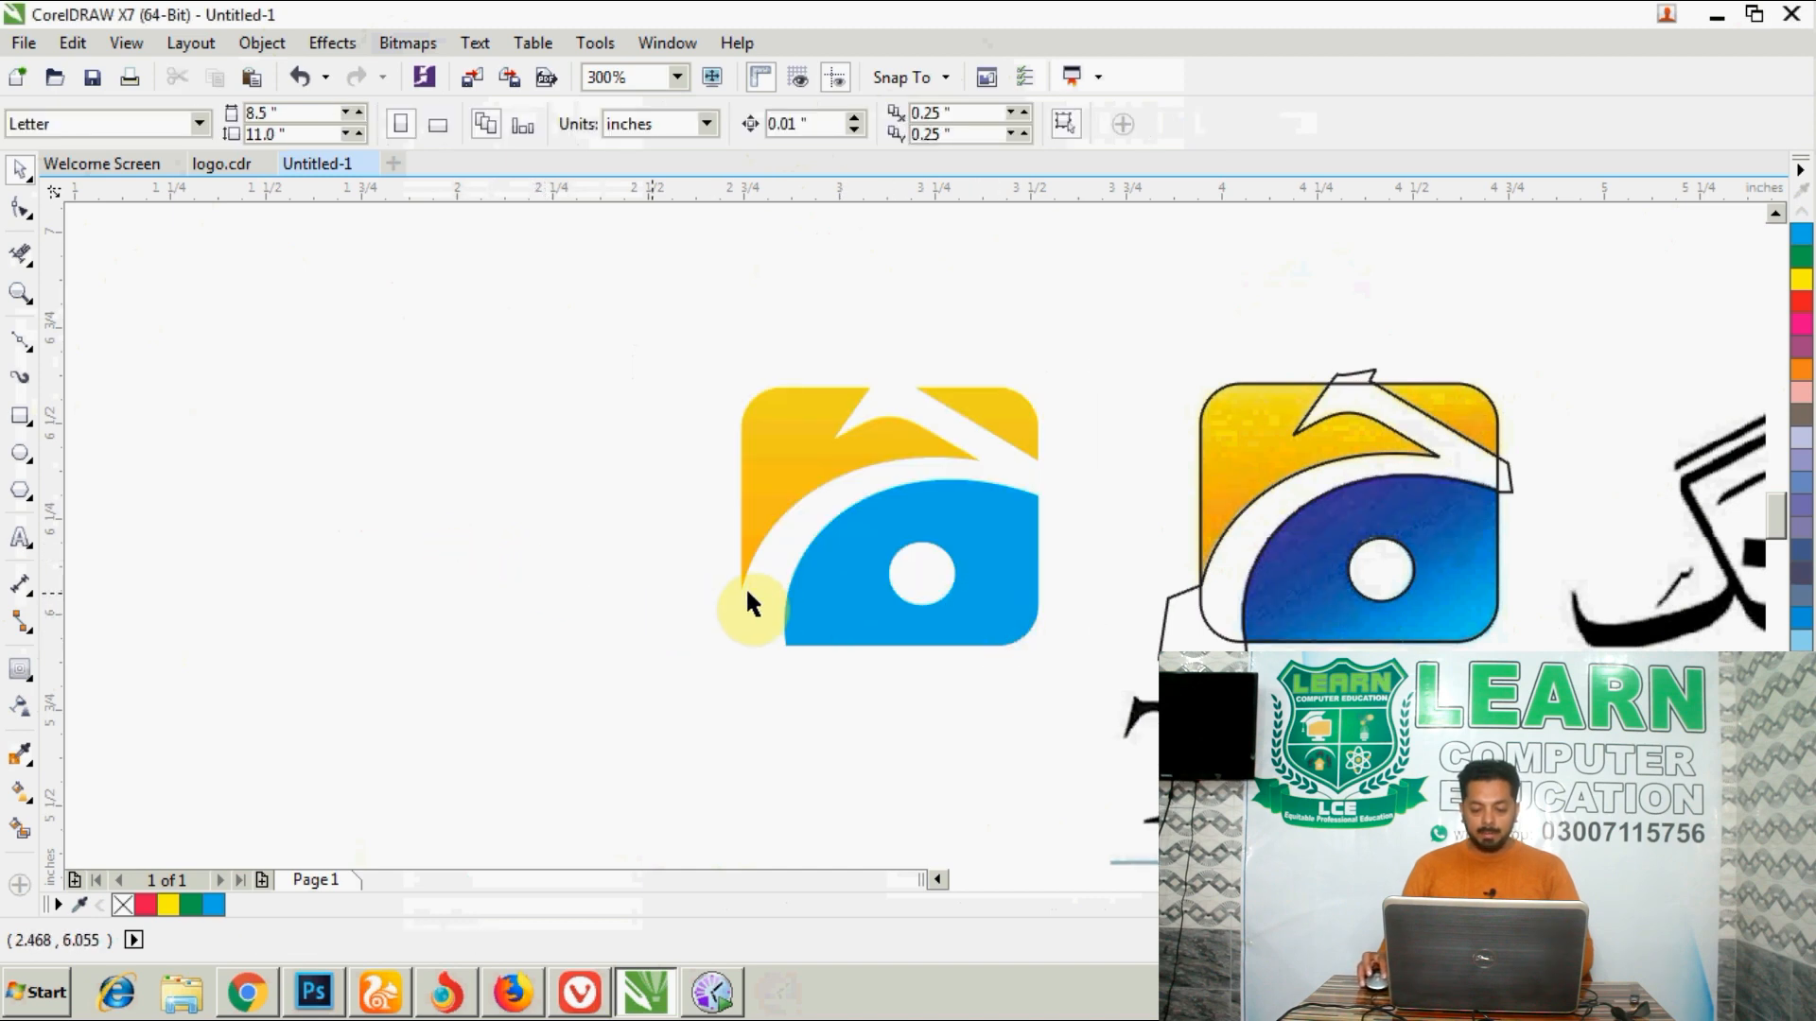
- Edit the yellow pieces' gradient and set its start colour to C0 M41 Y100 K0, sampled from the bitmap logo's lower yellow area
click(880, 415)
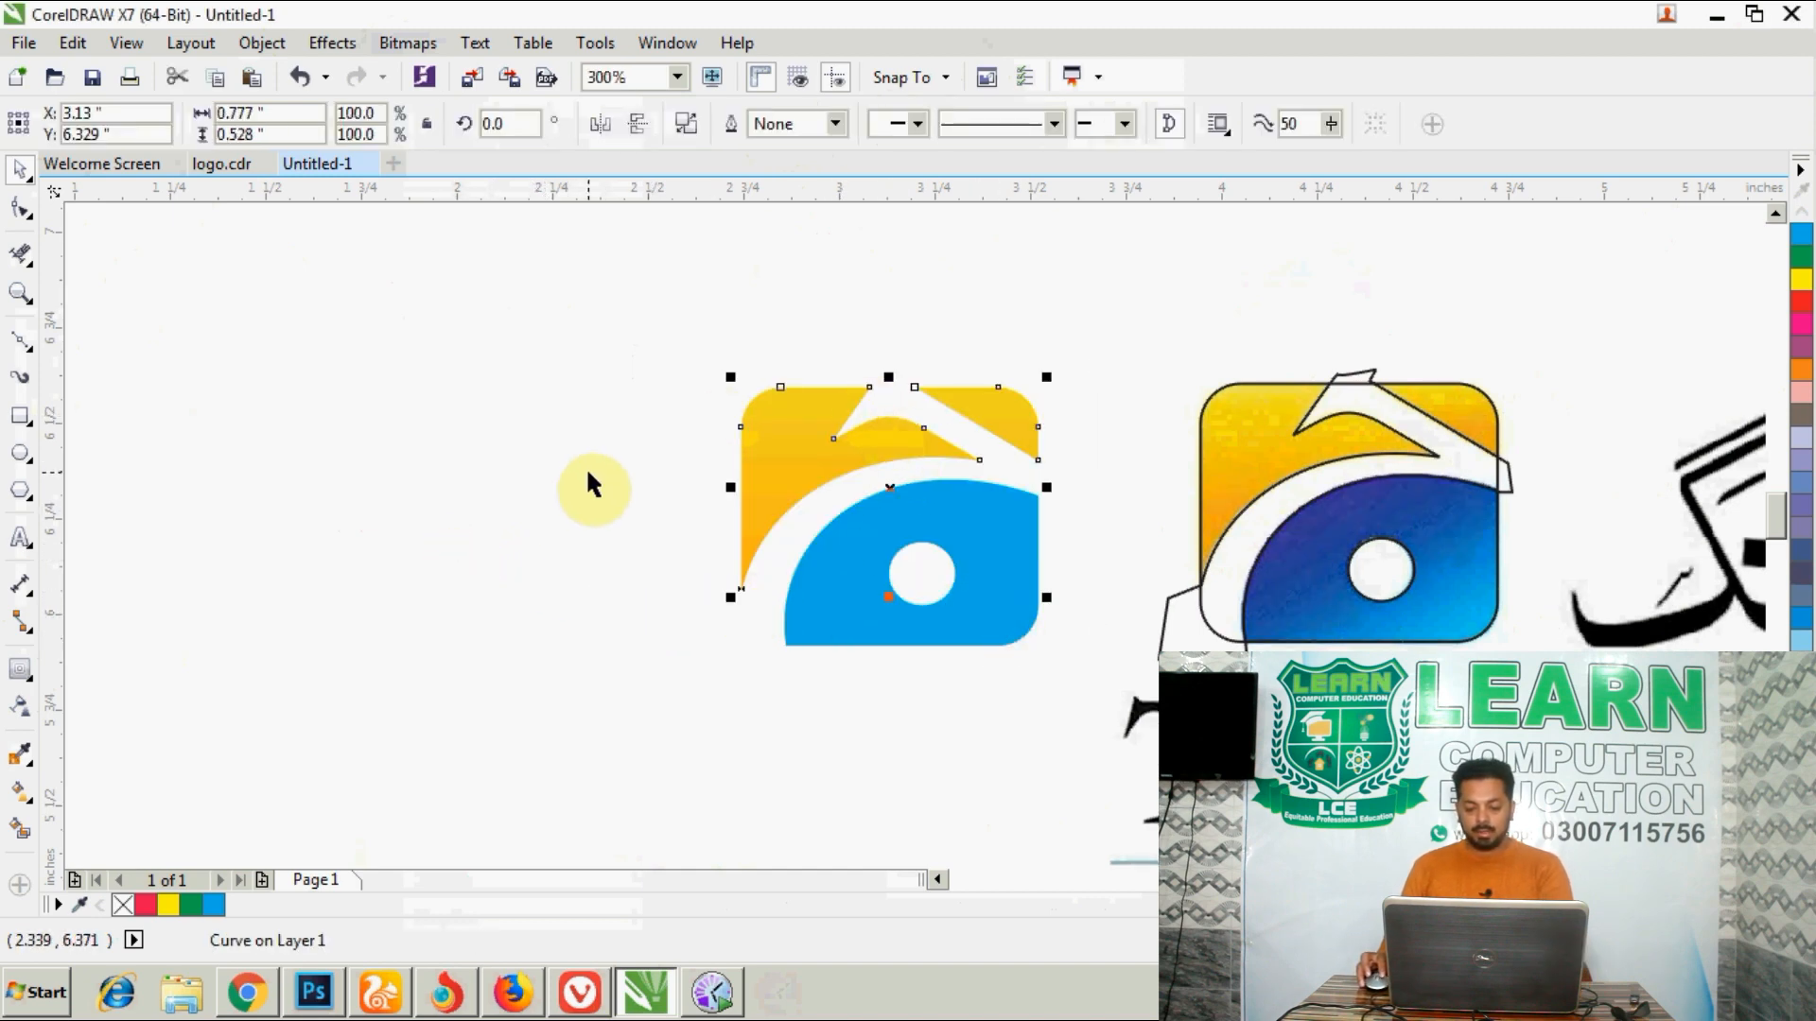
key(F11)
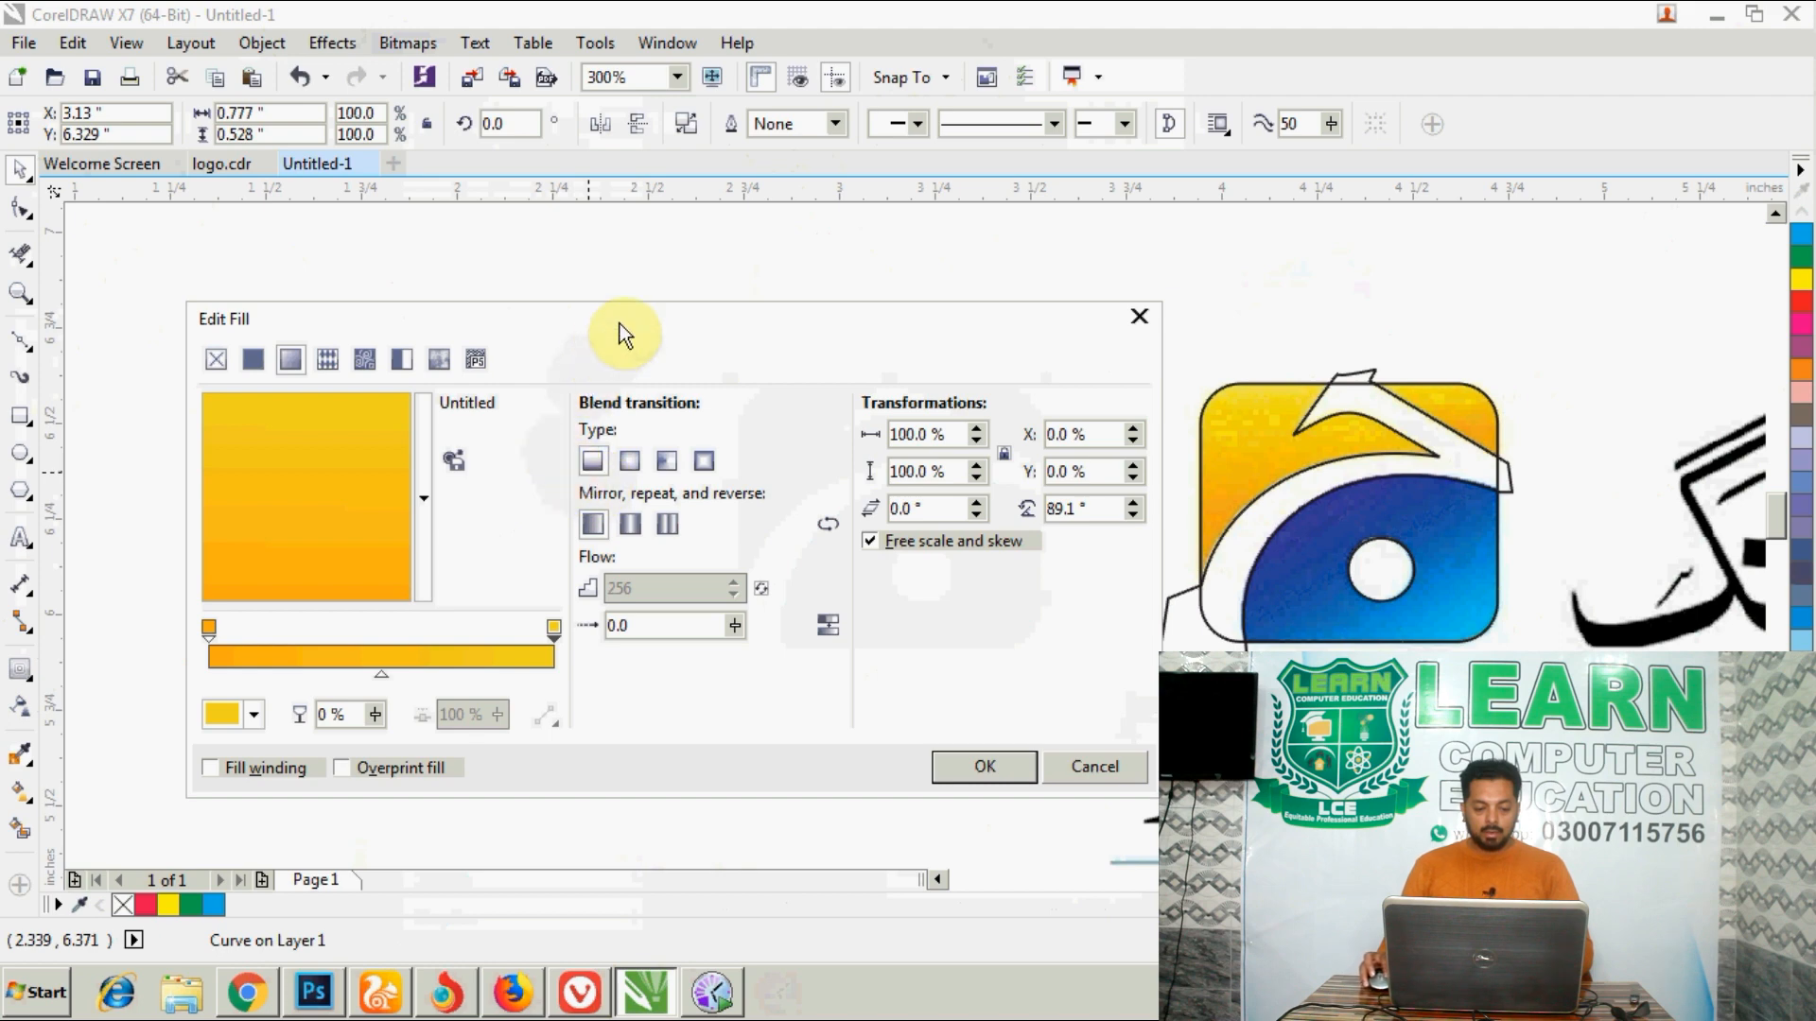
drag(620, 323, 491, 323)
click(94, 626)
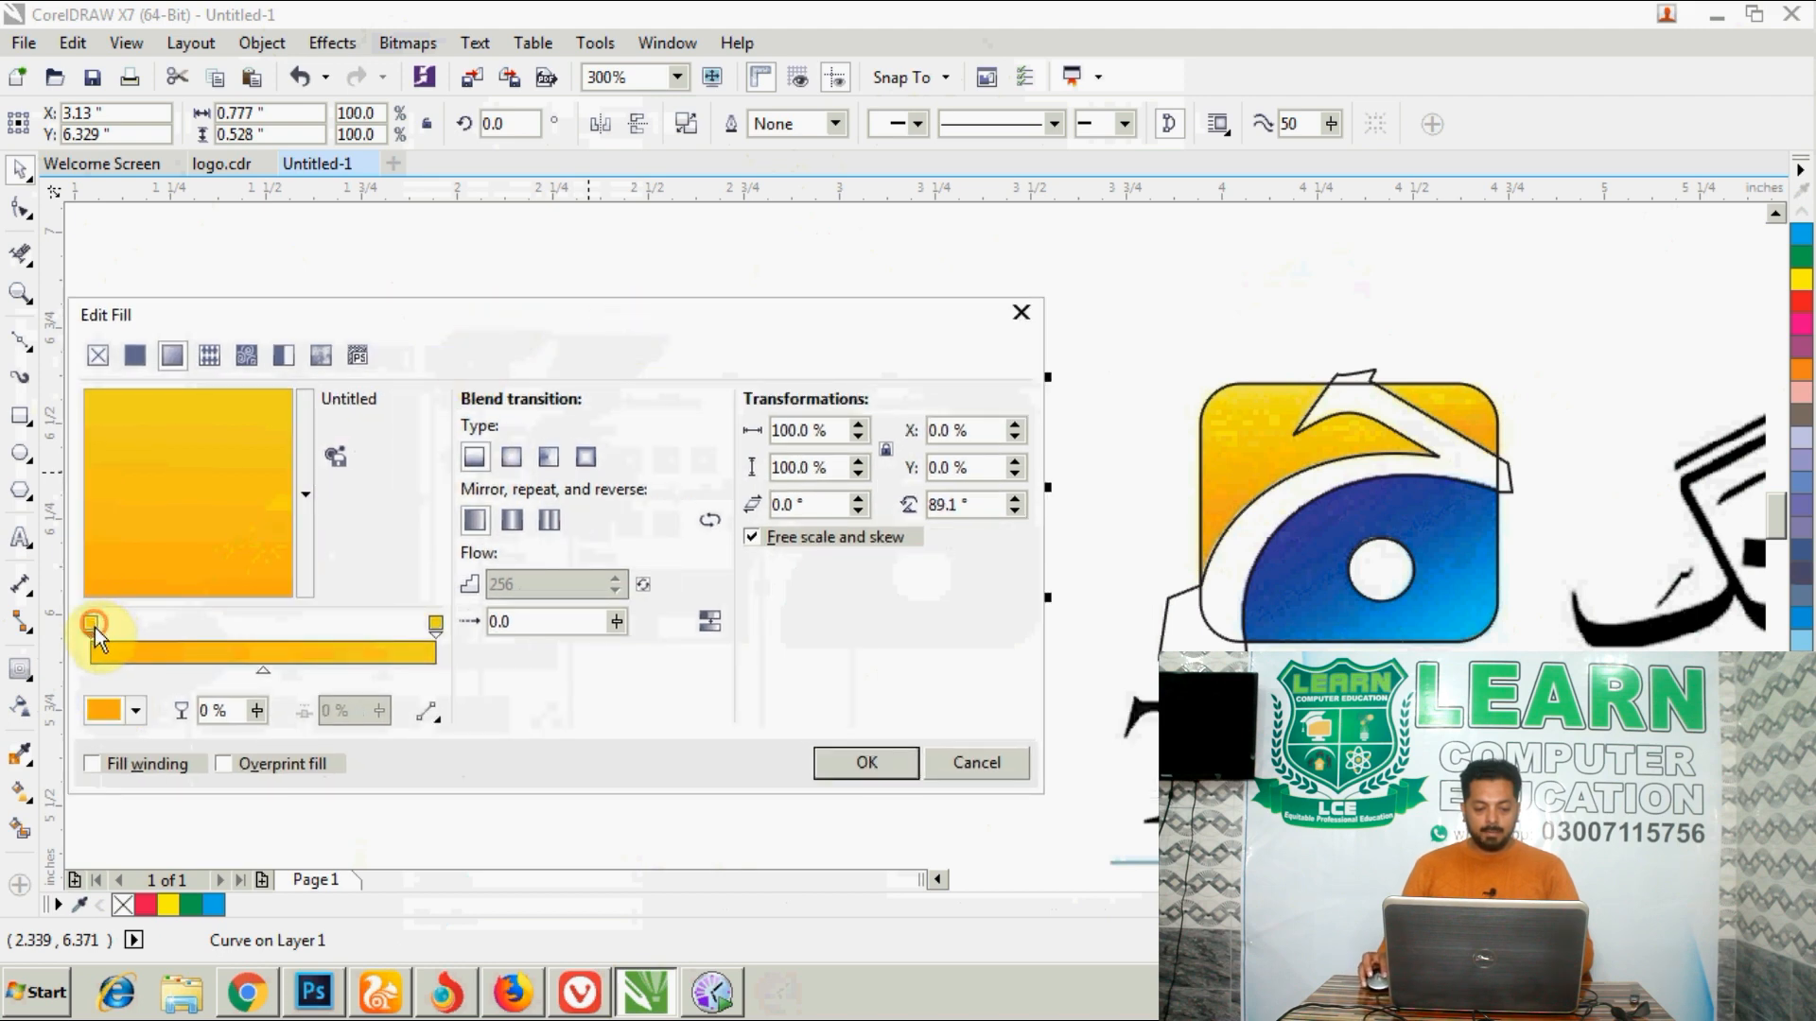
click(136, 710)
click(197, 430)
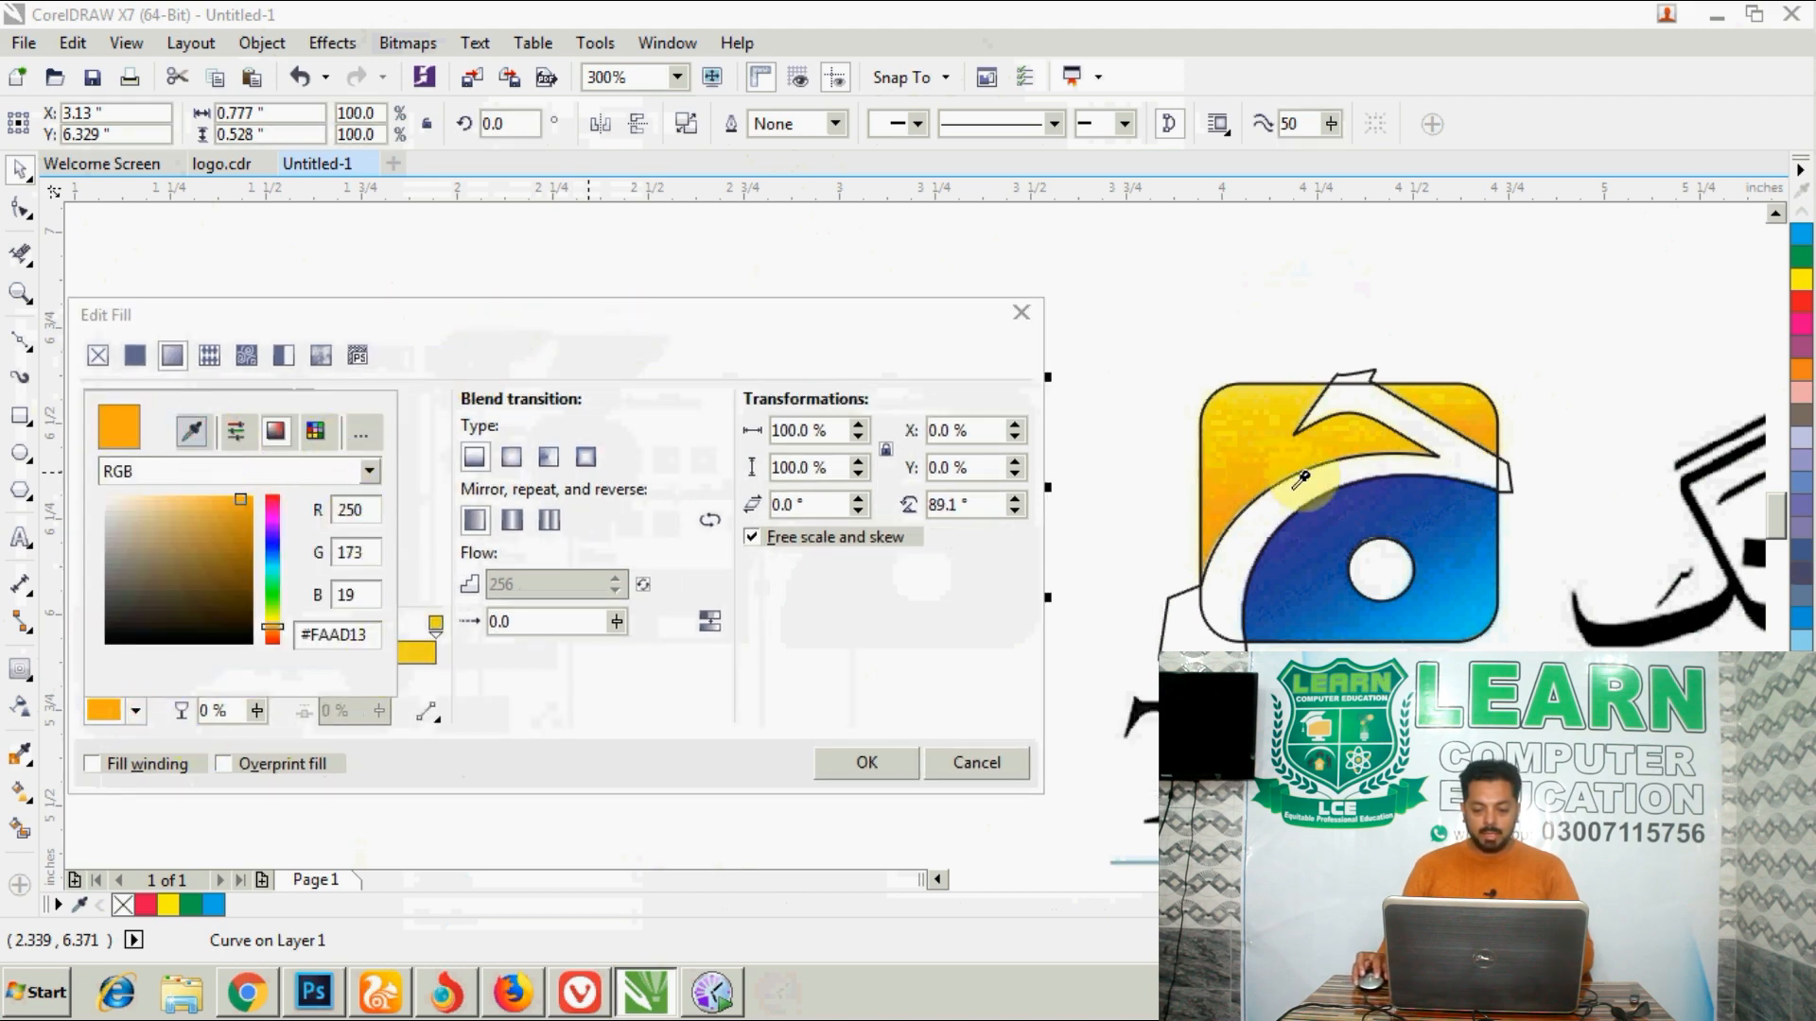
click(1213, 534)
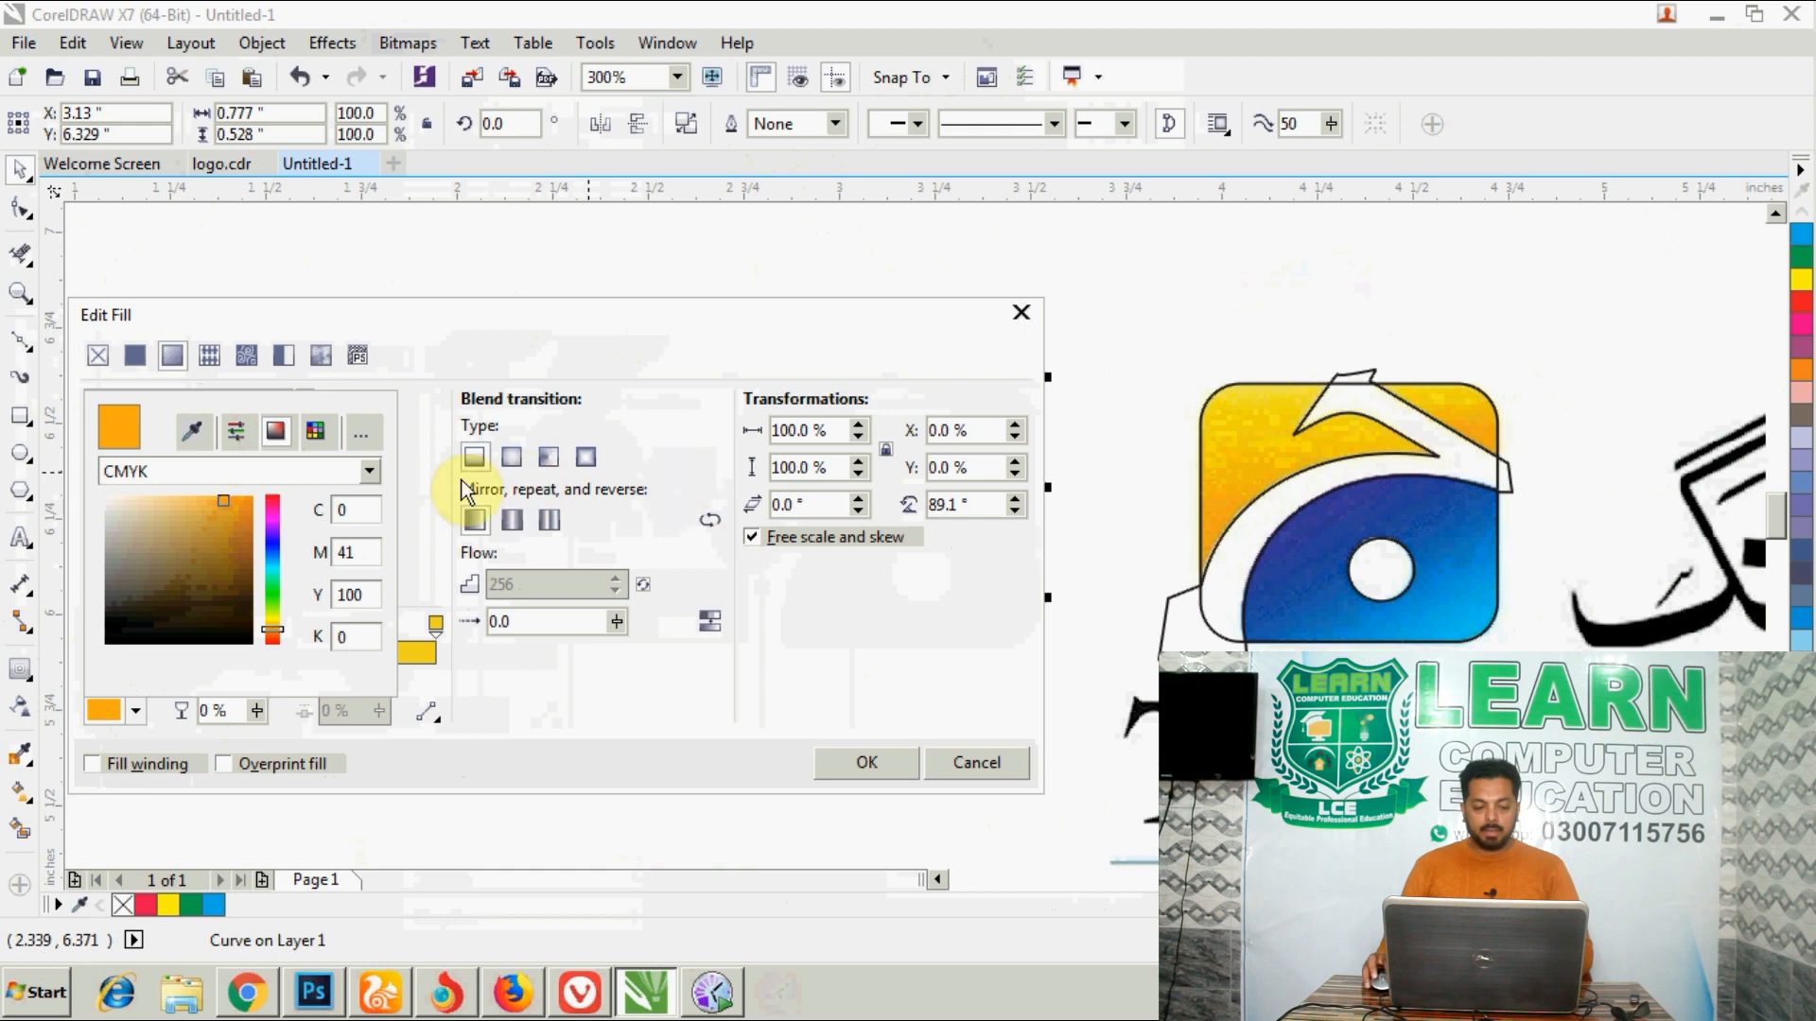
click(433, 355)
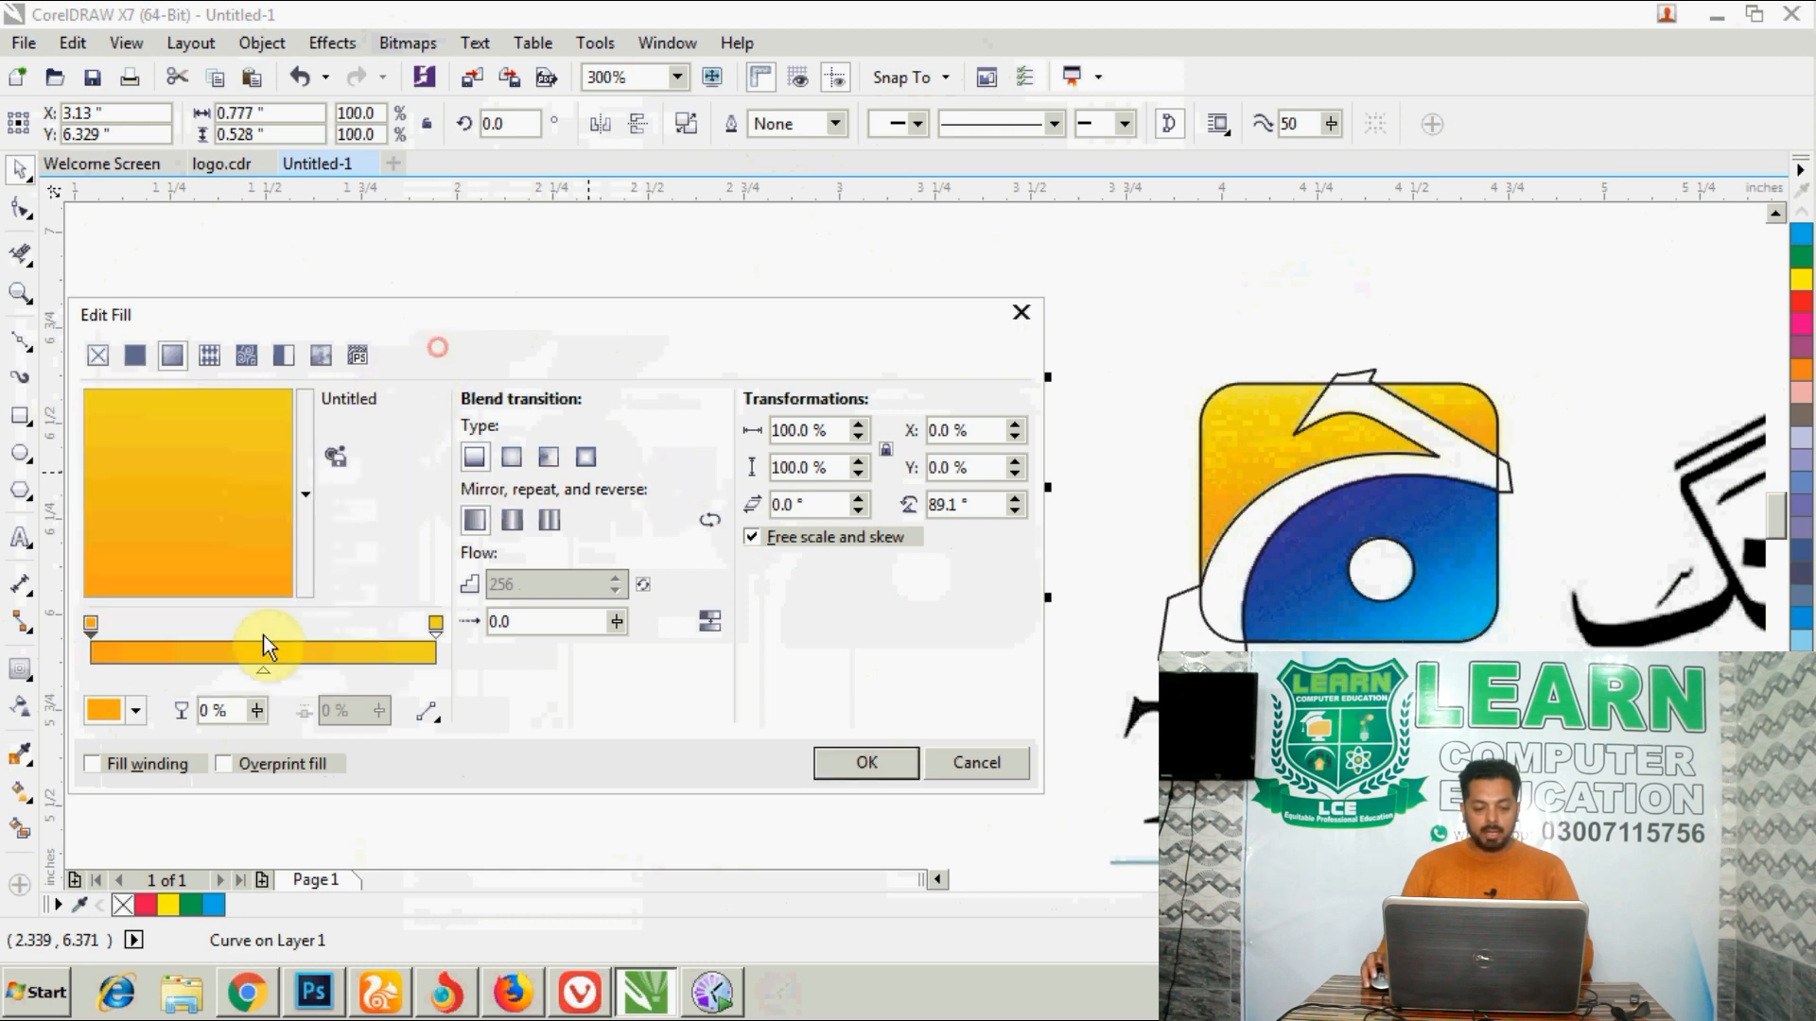
- Set the yellow gradient's end colour to C5 M5 Y86 K0, sampled at the bitmap logo's upper edge, and apply the fill
click(434, 624)
click(132, 712)
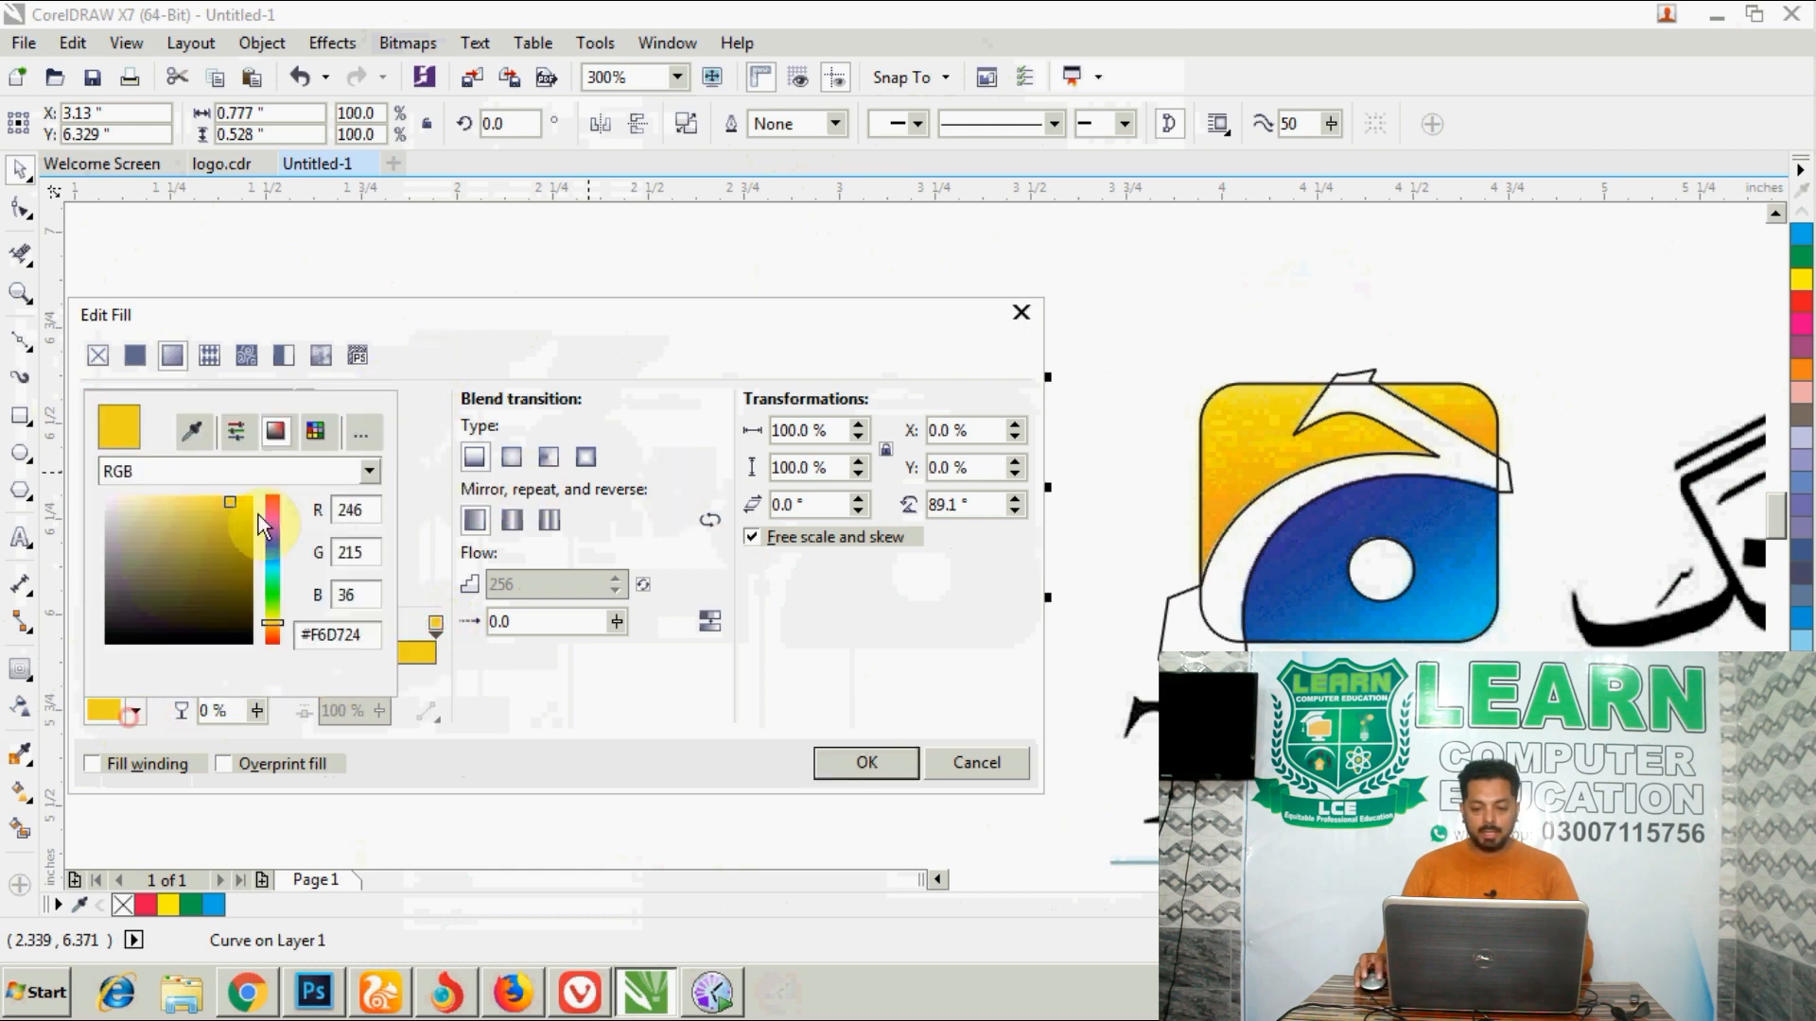
click(188, 432)
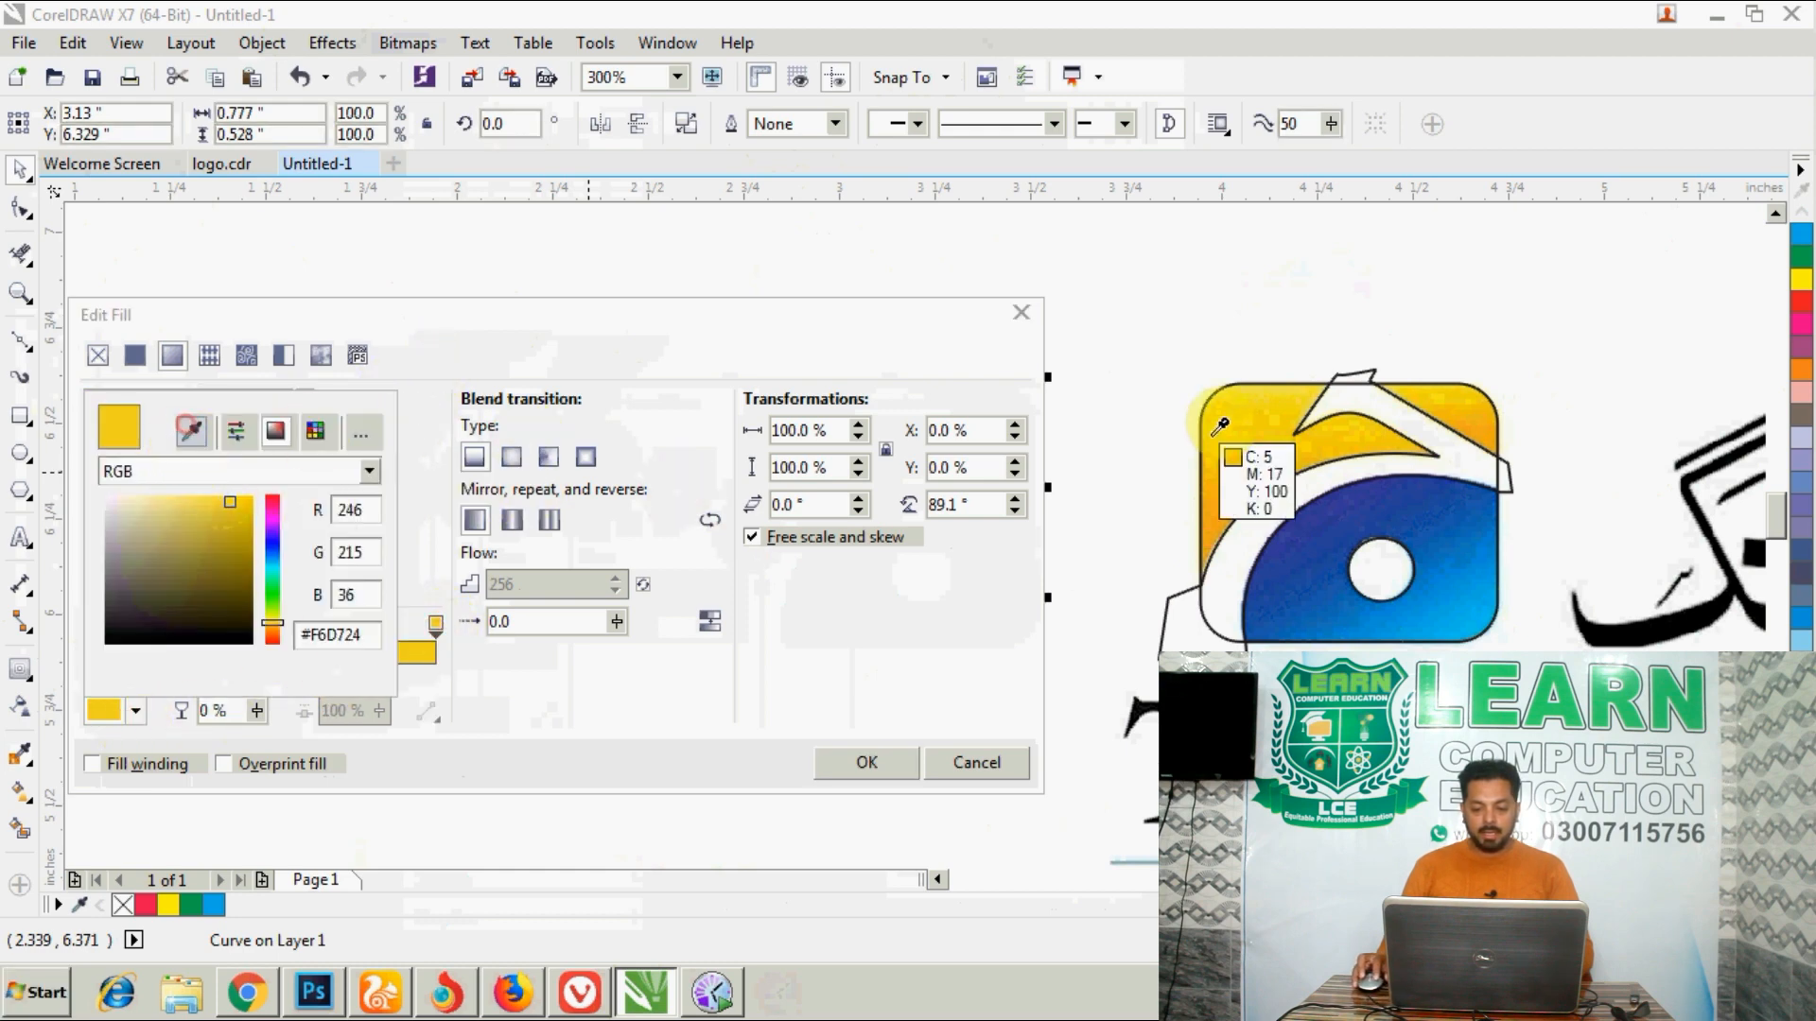
click(1279, 384)
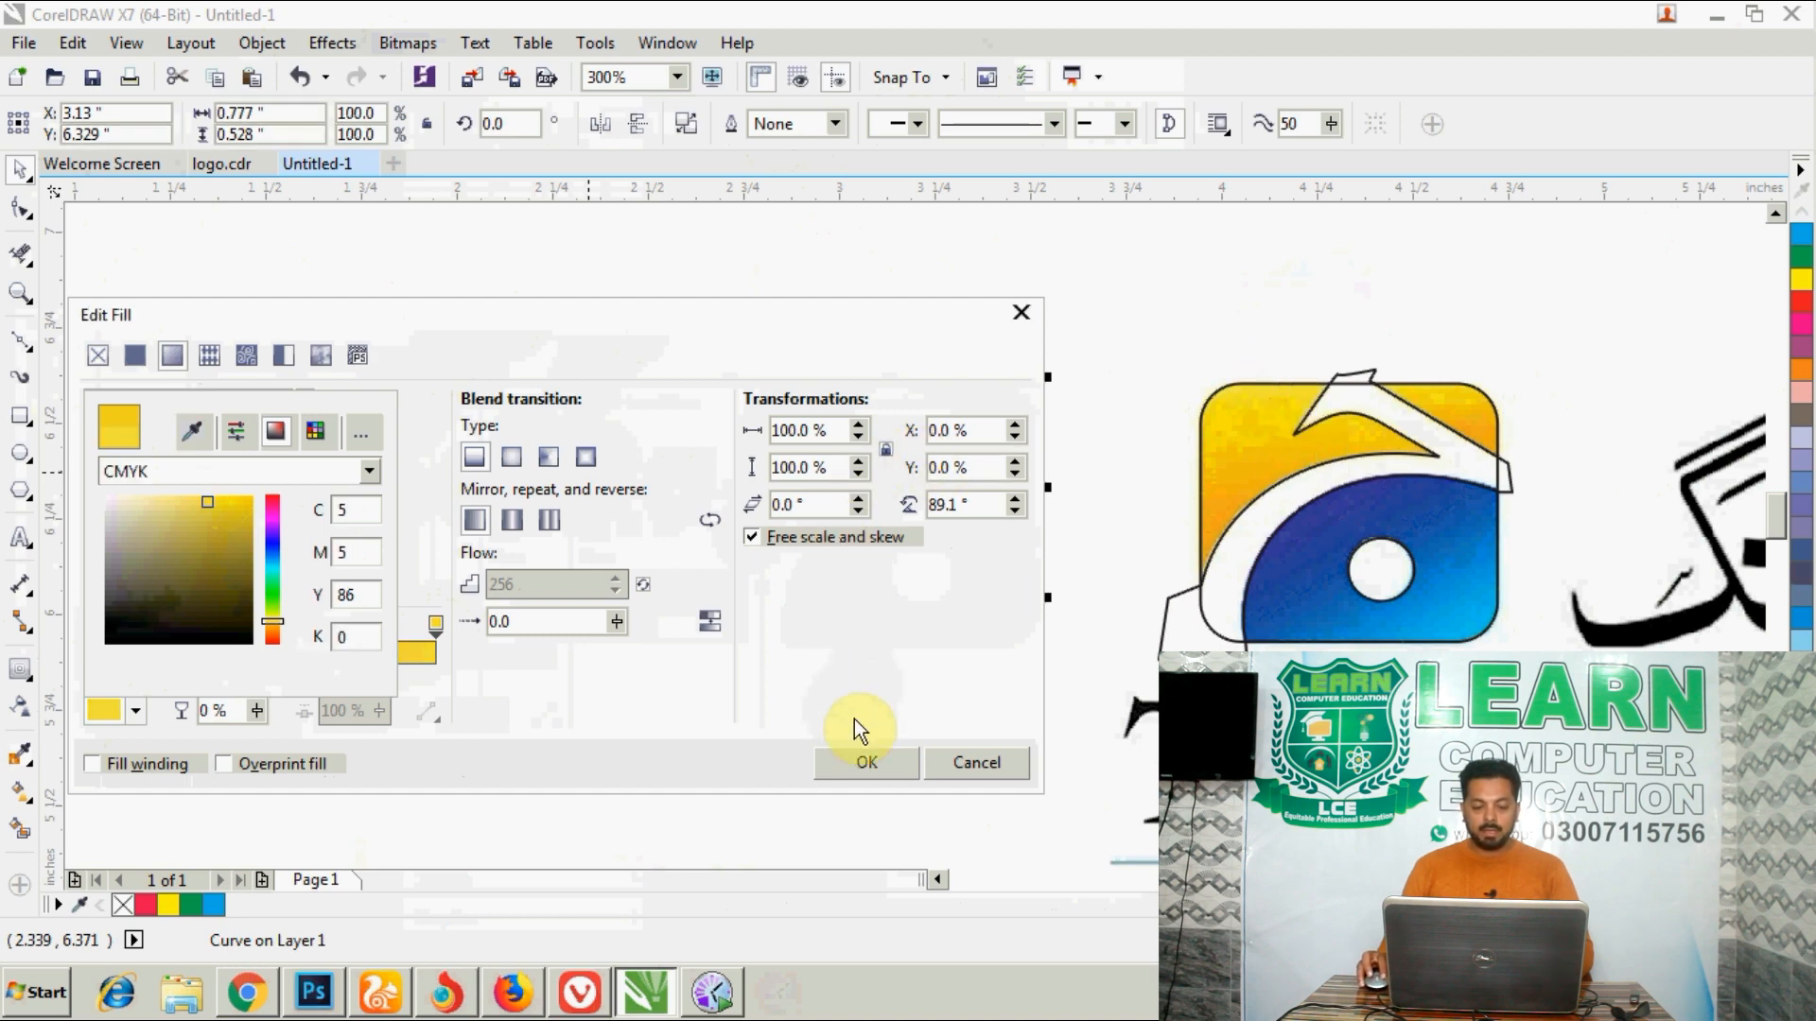
click(853, 768)
drag(759, 312, 1445, 342)
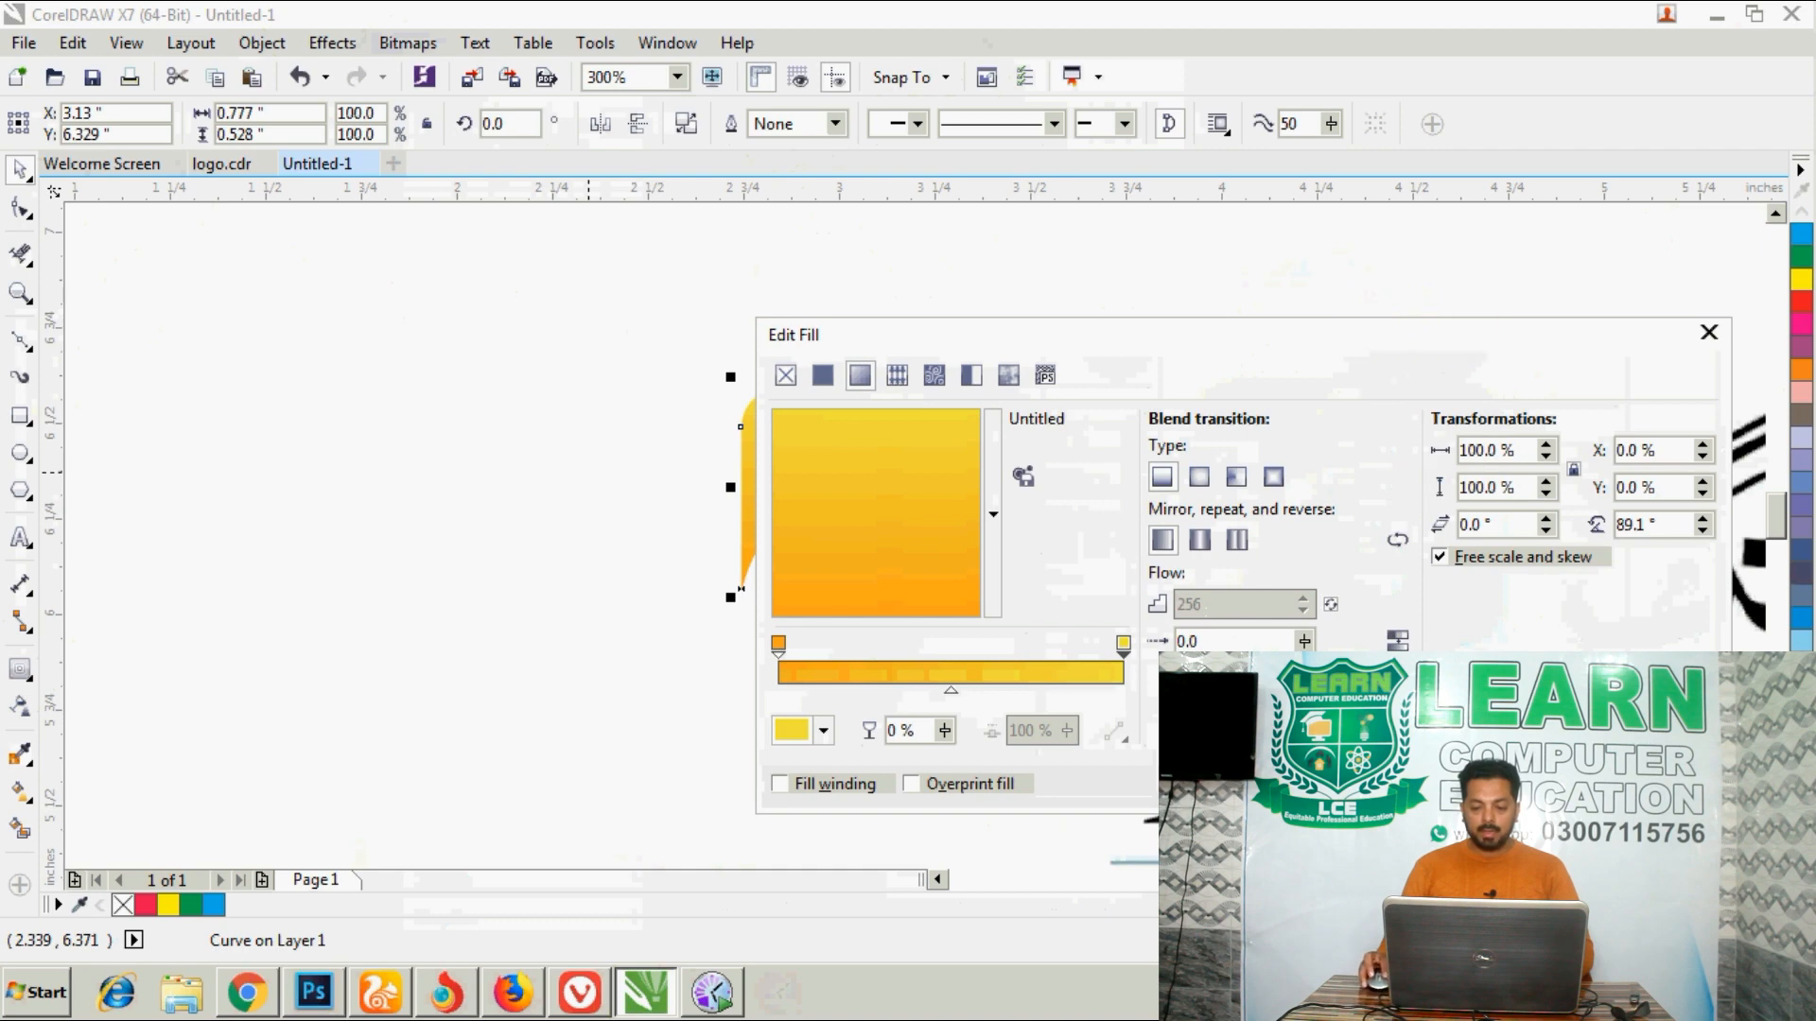
click(1461, 784)
click(616, 324)
scroll(929, 525, up, 1)
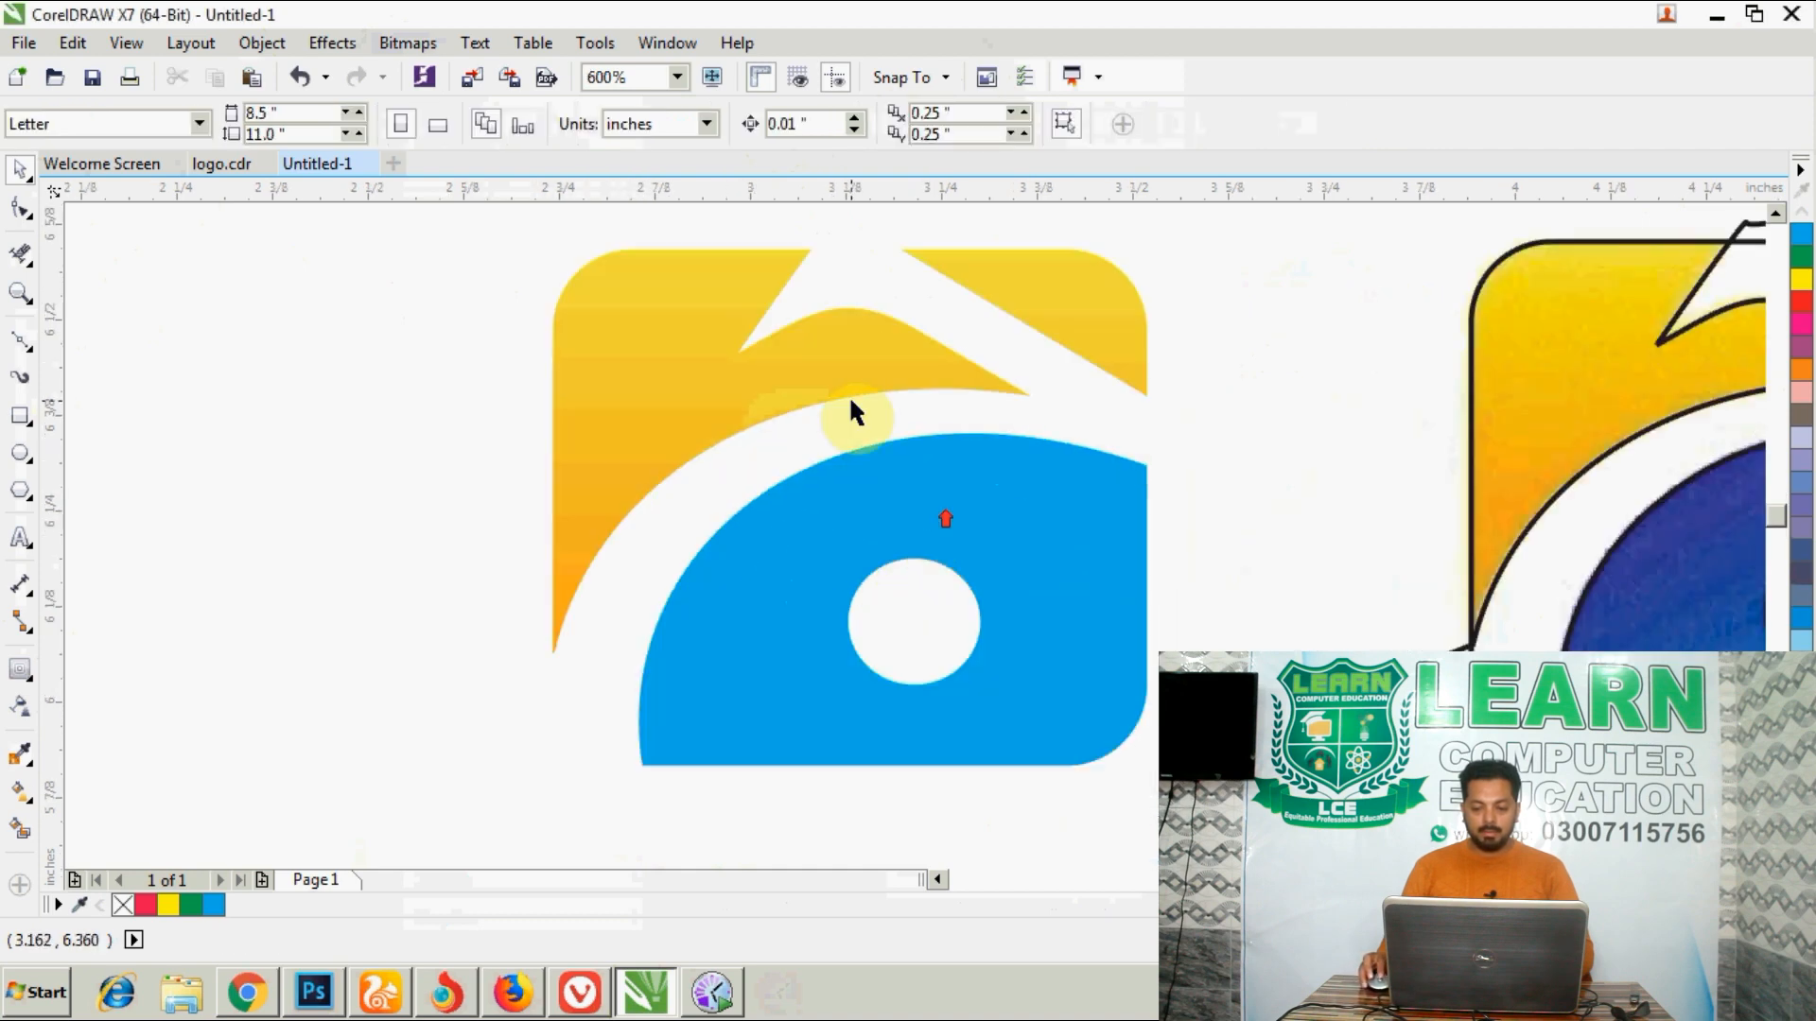
click(696, 395)
scroll(709, 388, down, 1)
- Give the blue lower piece a linear fountain fill rotated to 316°, running from blue to white
click(910, 445)
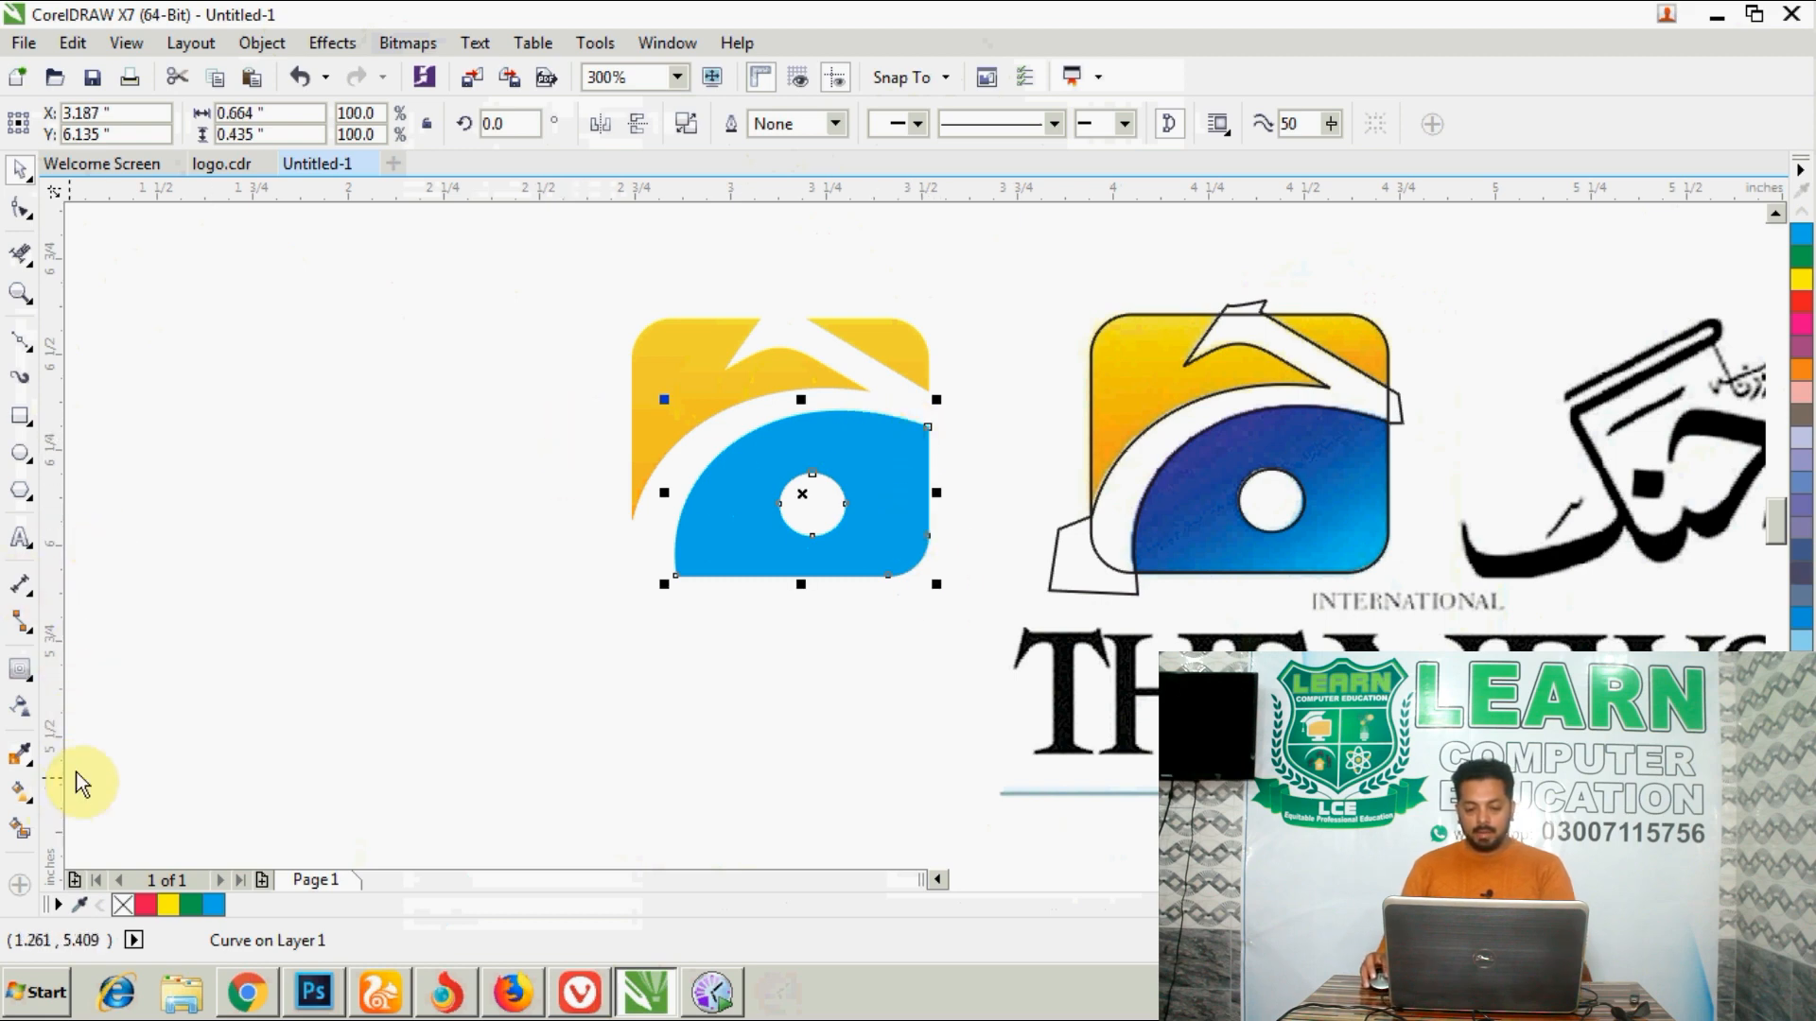
key(F11)
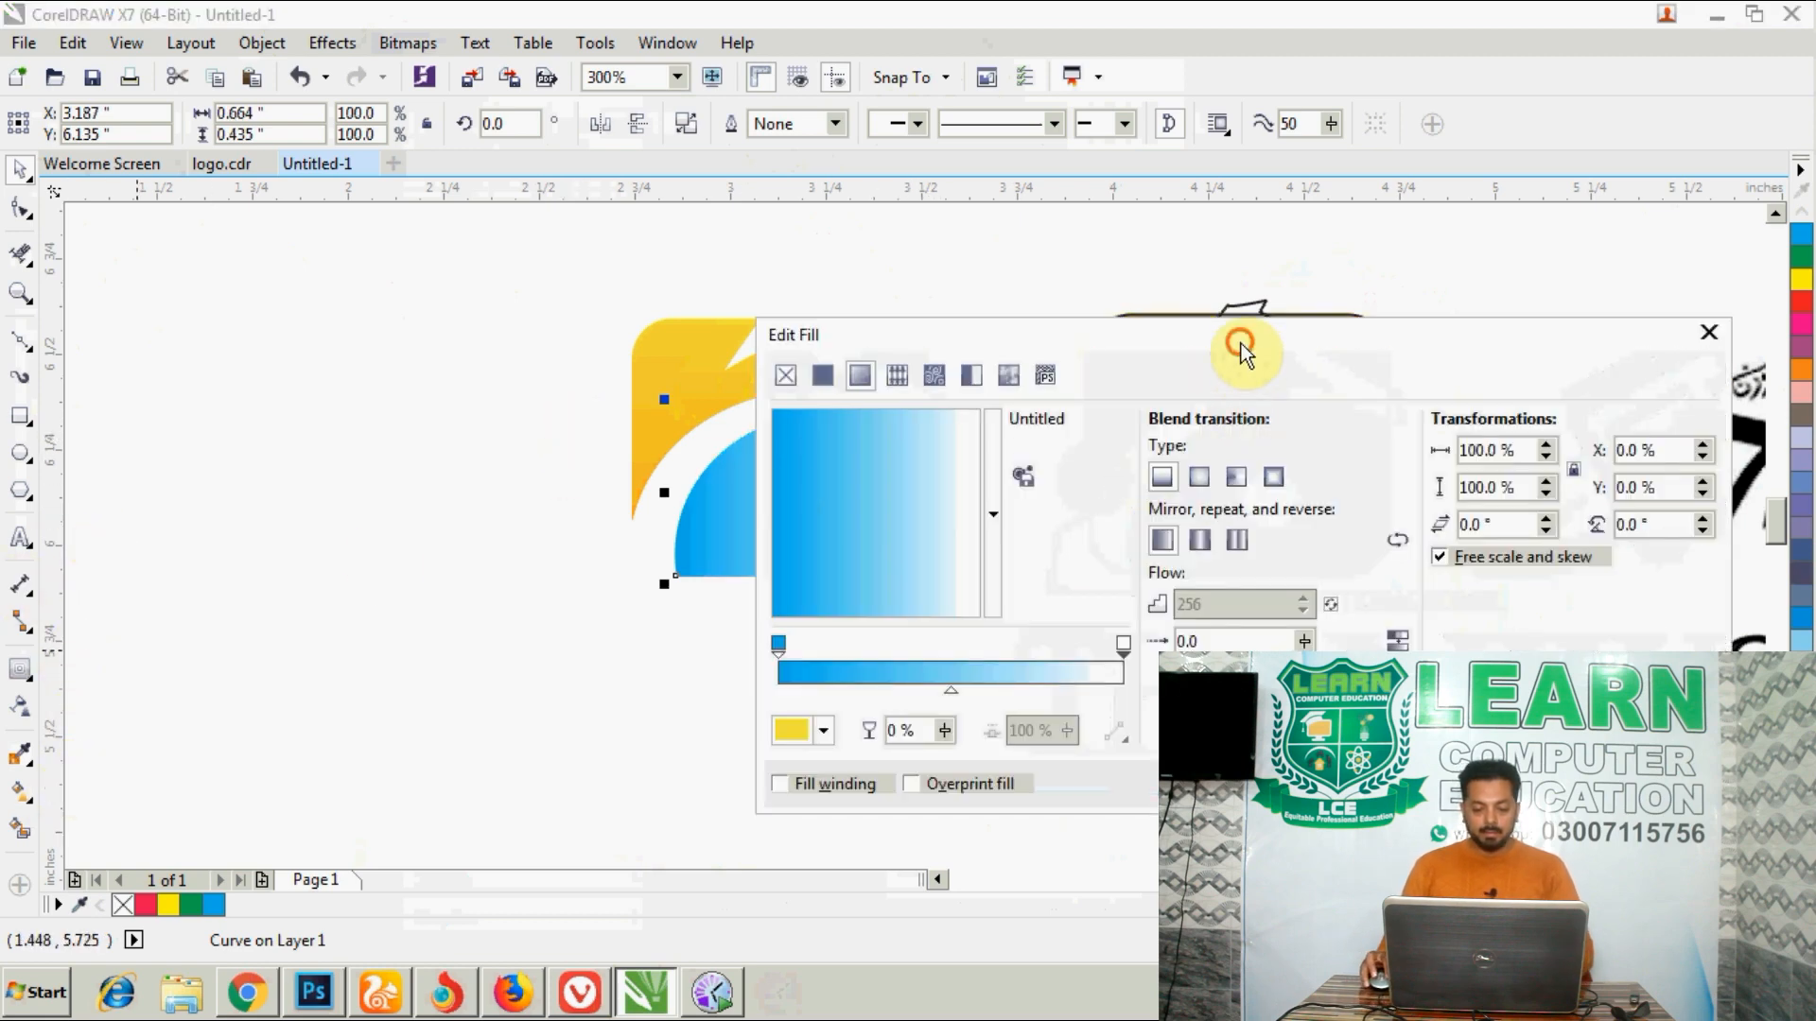
drag(1242, 355, 620, 608)
drag(358, 857, 367, 884)
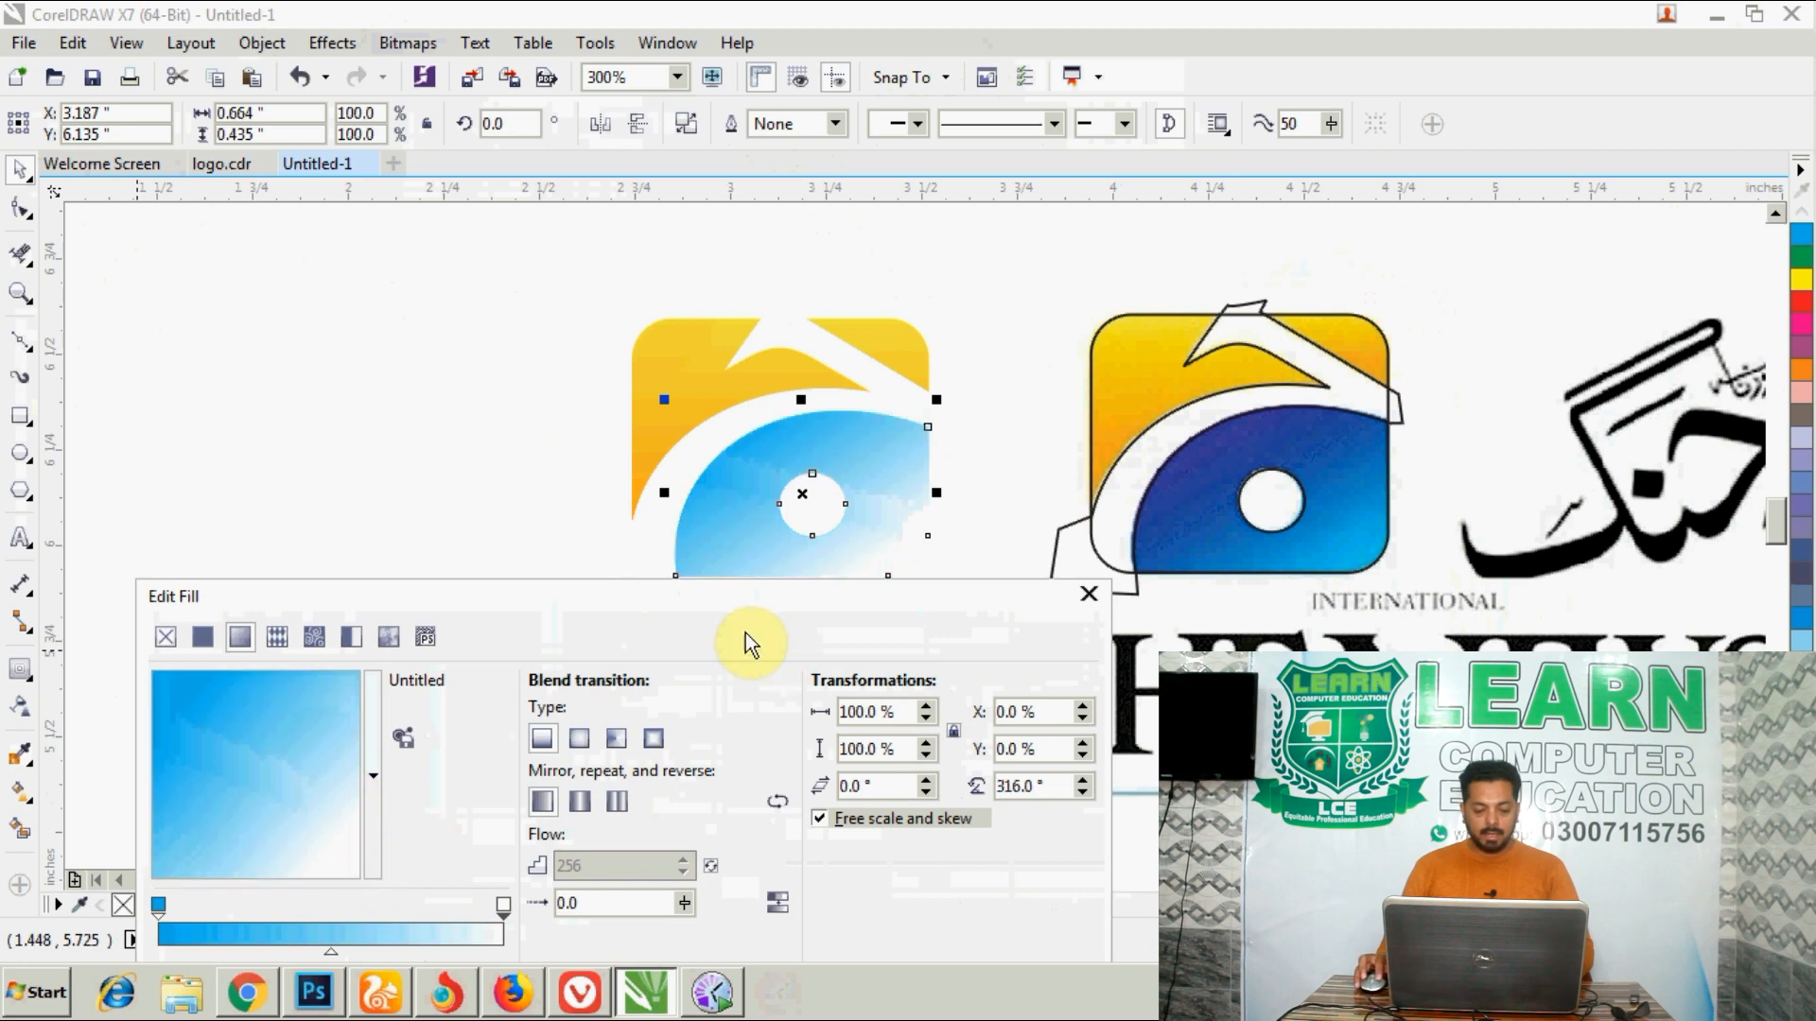
drag(520, 591, 526, 509)
- Set the blue gradient's end colour to the dark blue sampled near the upper edge of the bitmap logo's blue area
click(202, 910)
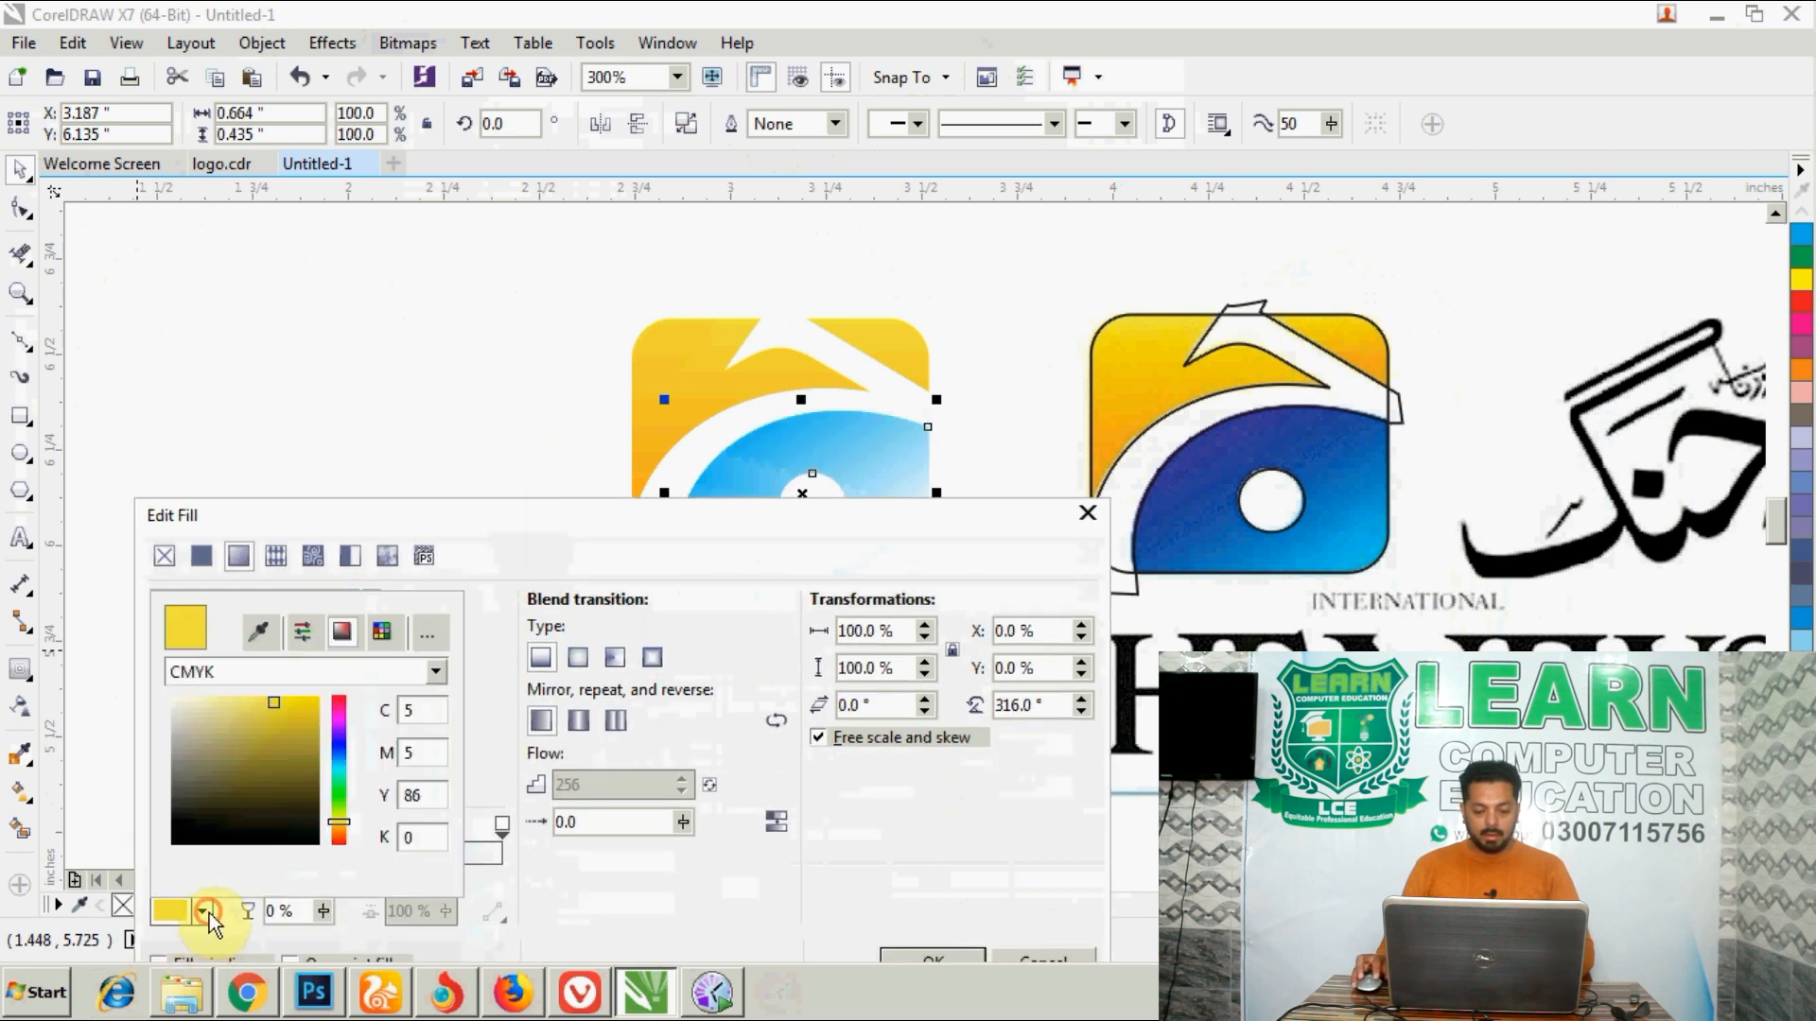
click(258, 631)
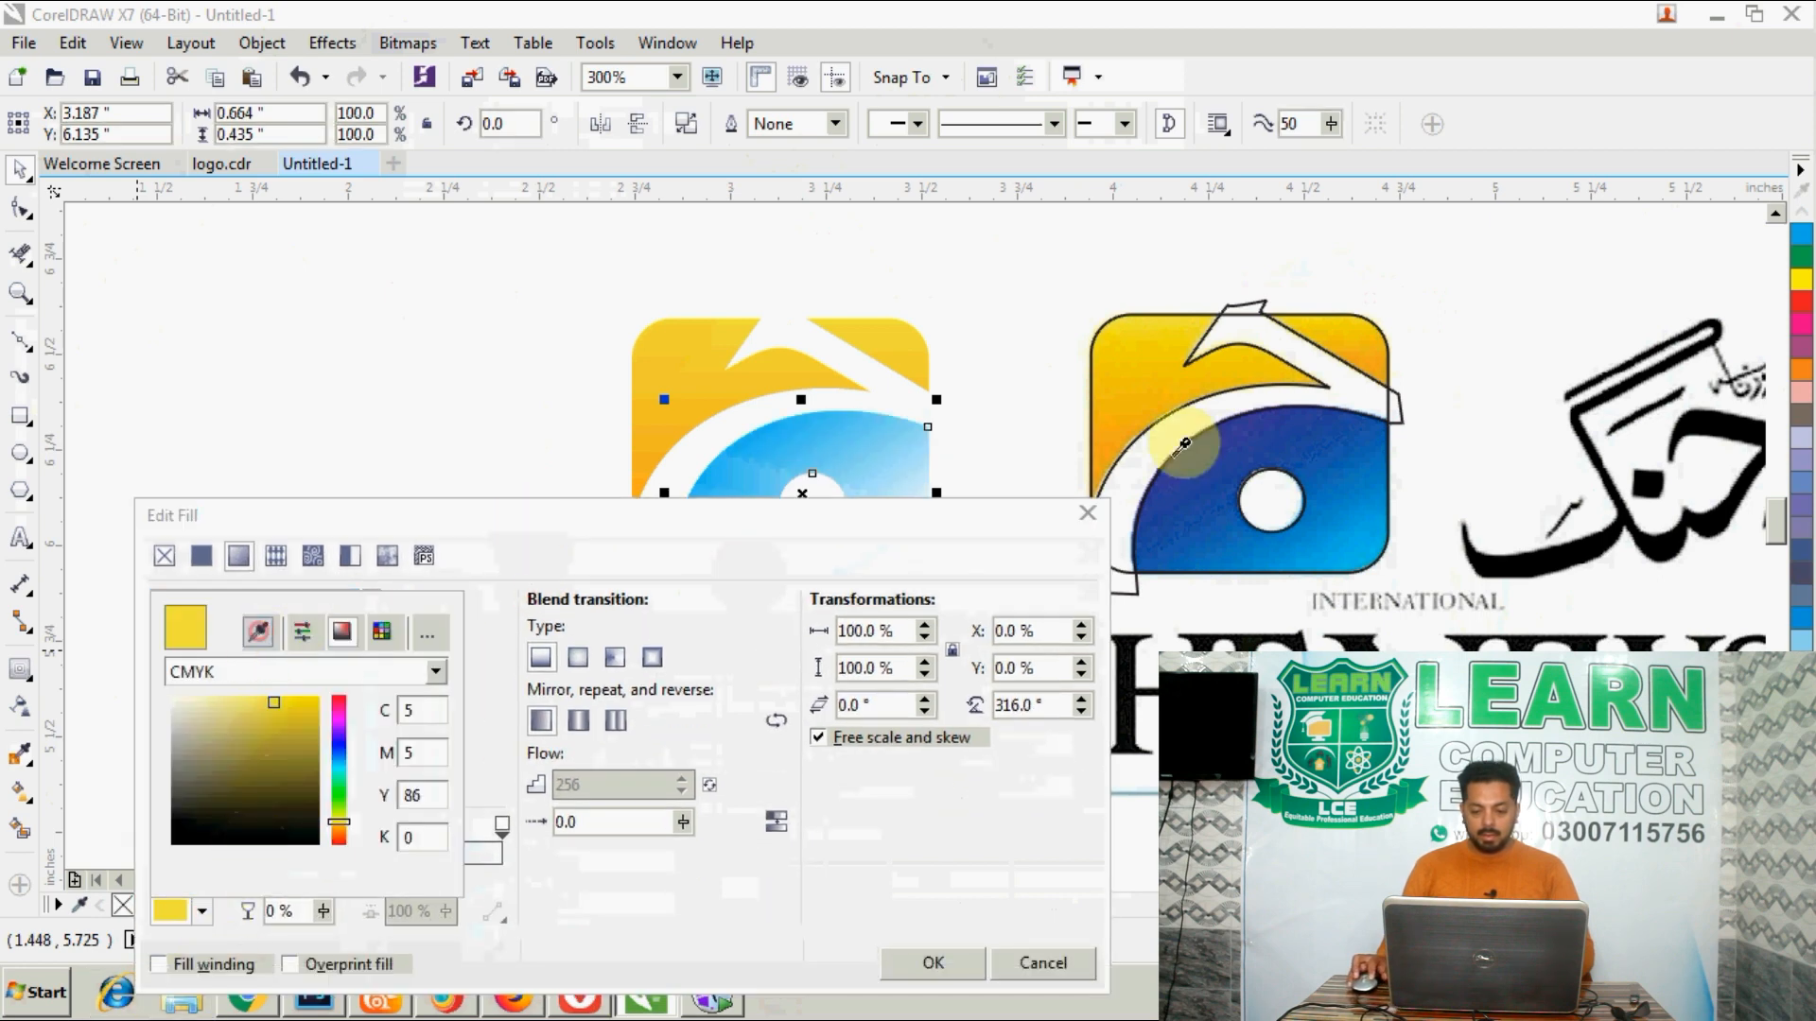
click(1232, 422)
click(520, 576)
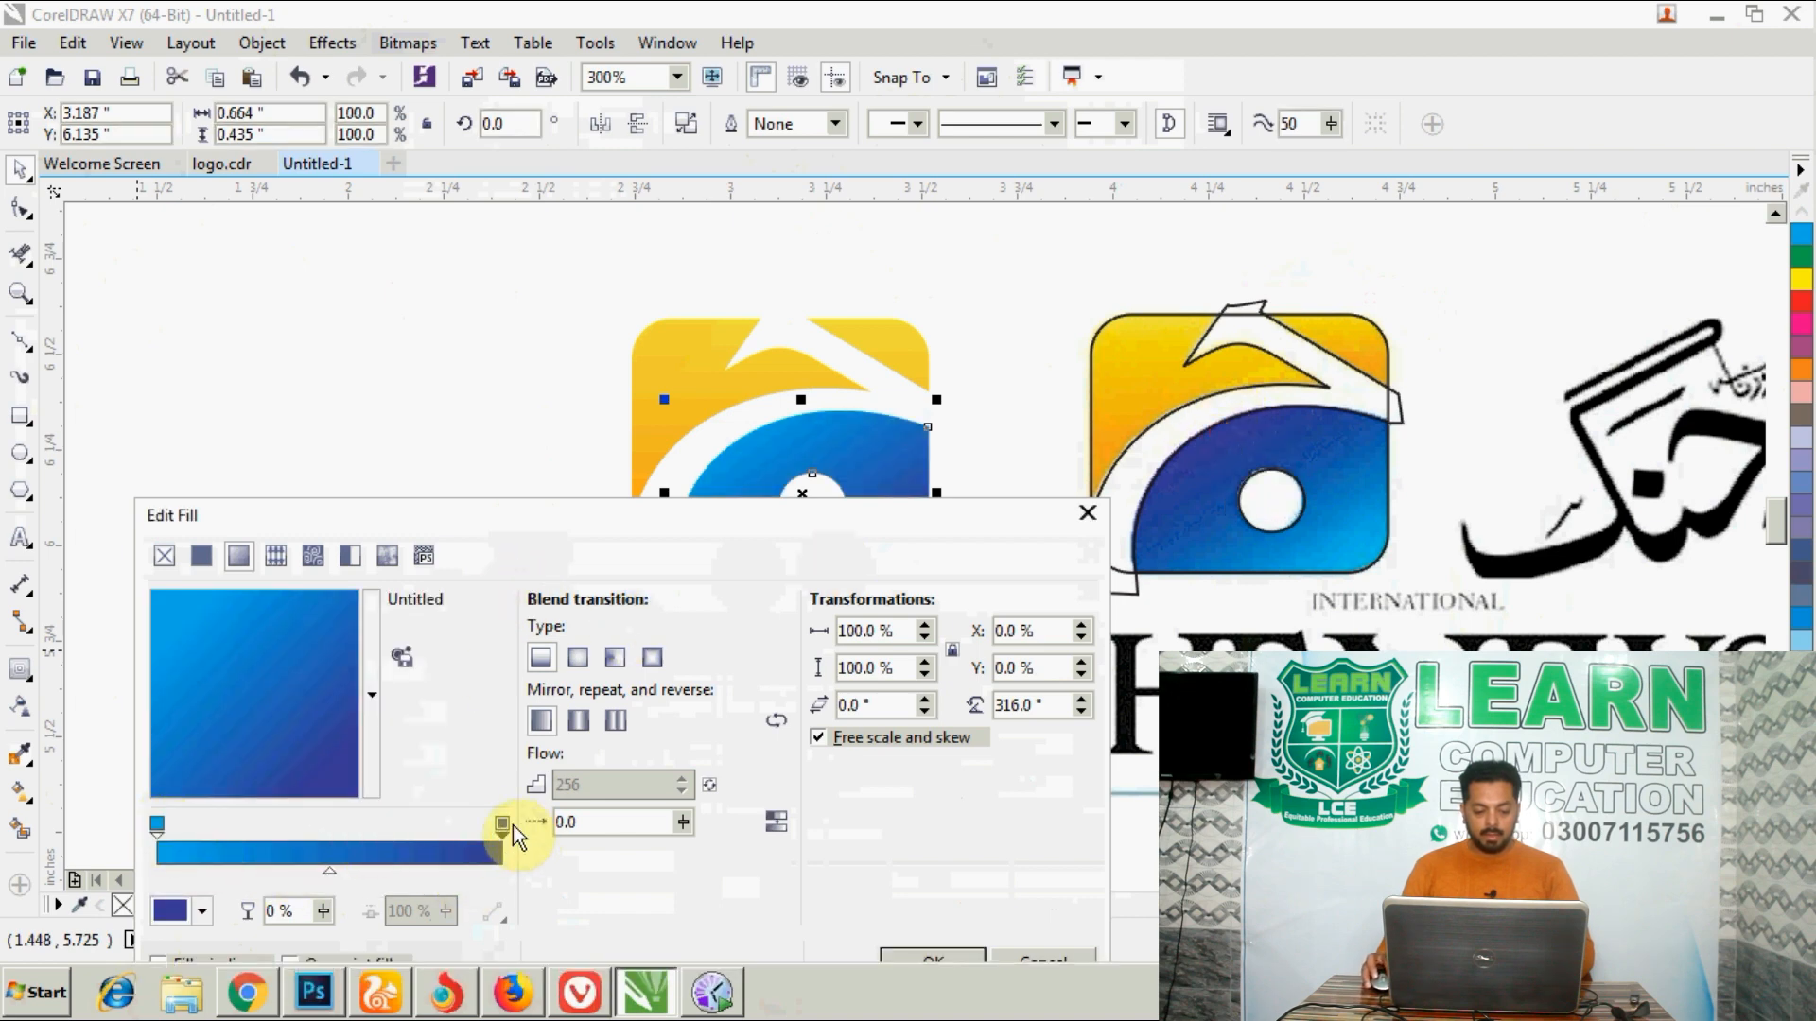
- Set the blue gradient's start colour to C100 M95 Y0 K3, sampled from the dark upper part of the bitmap logo's blue area
click(156, 824)
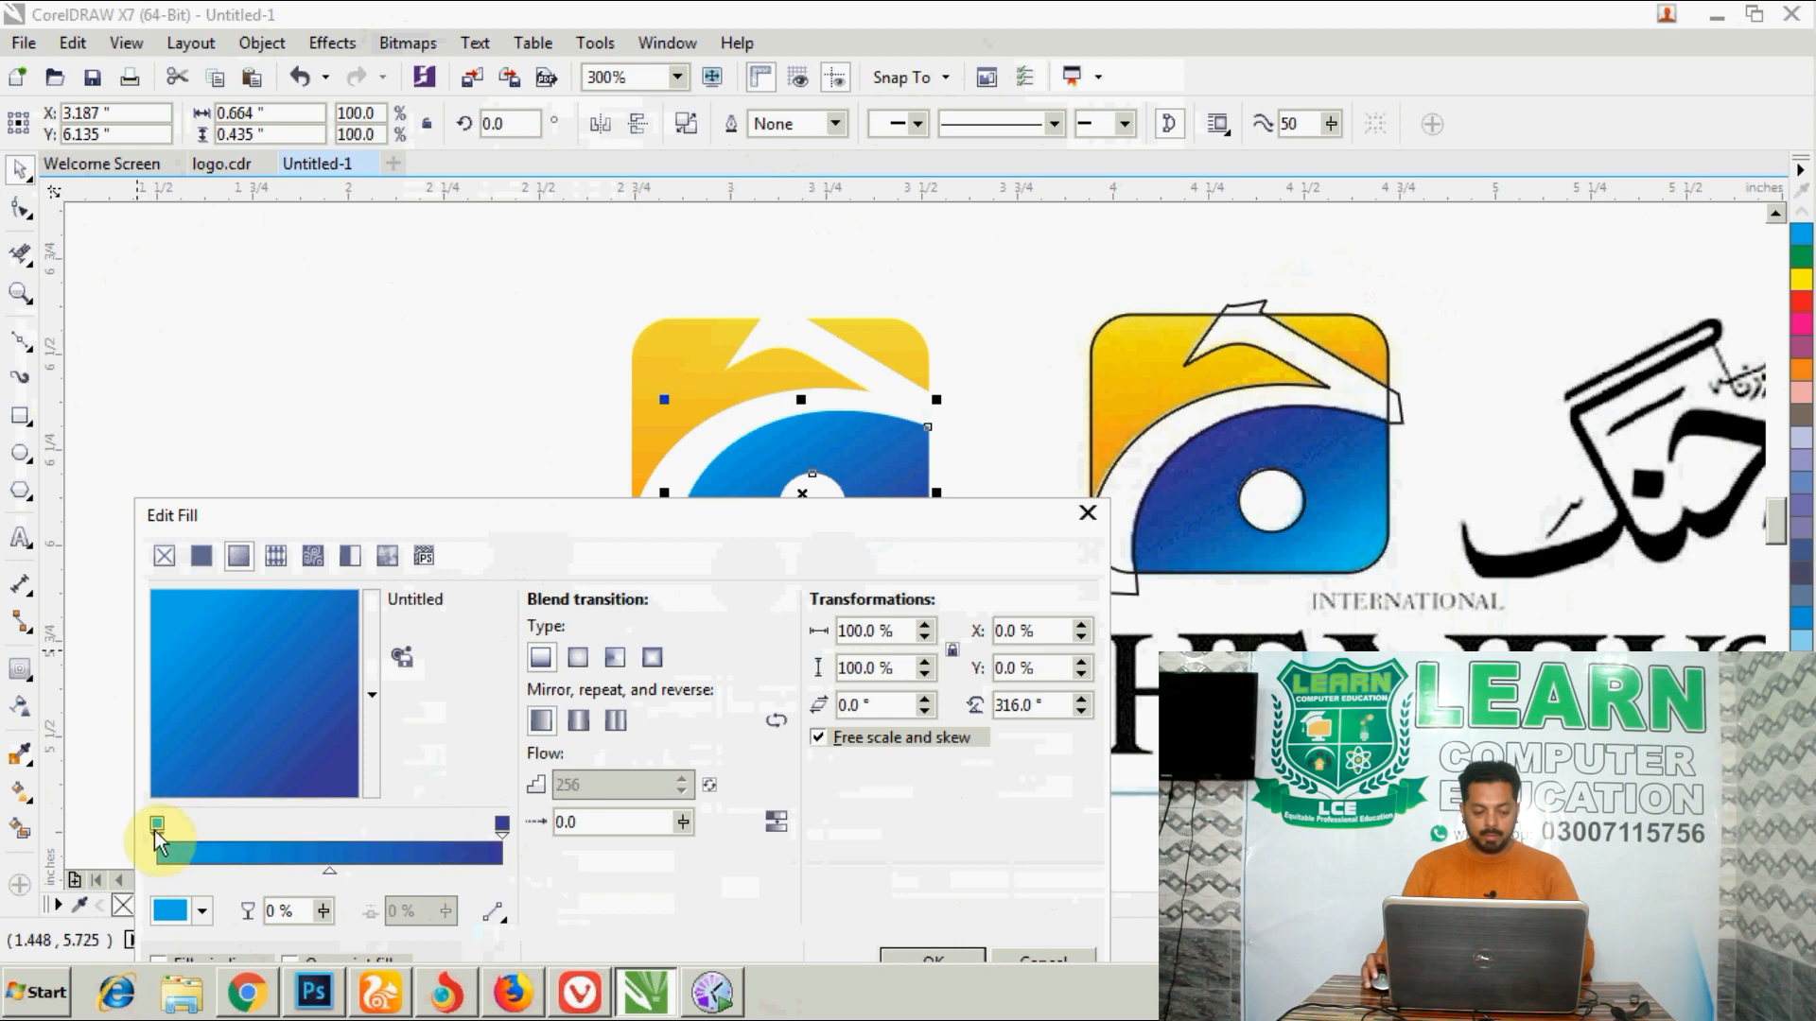
click(204, 908)
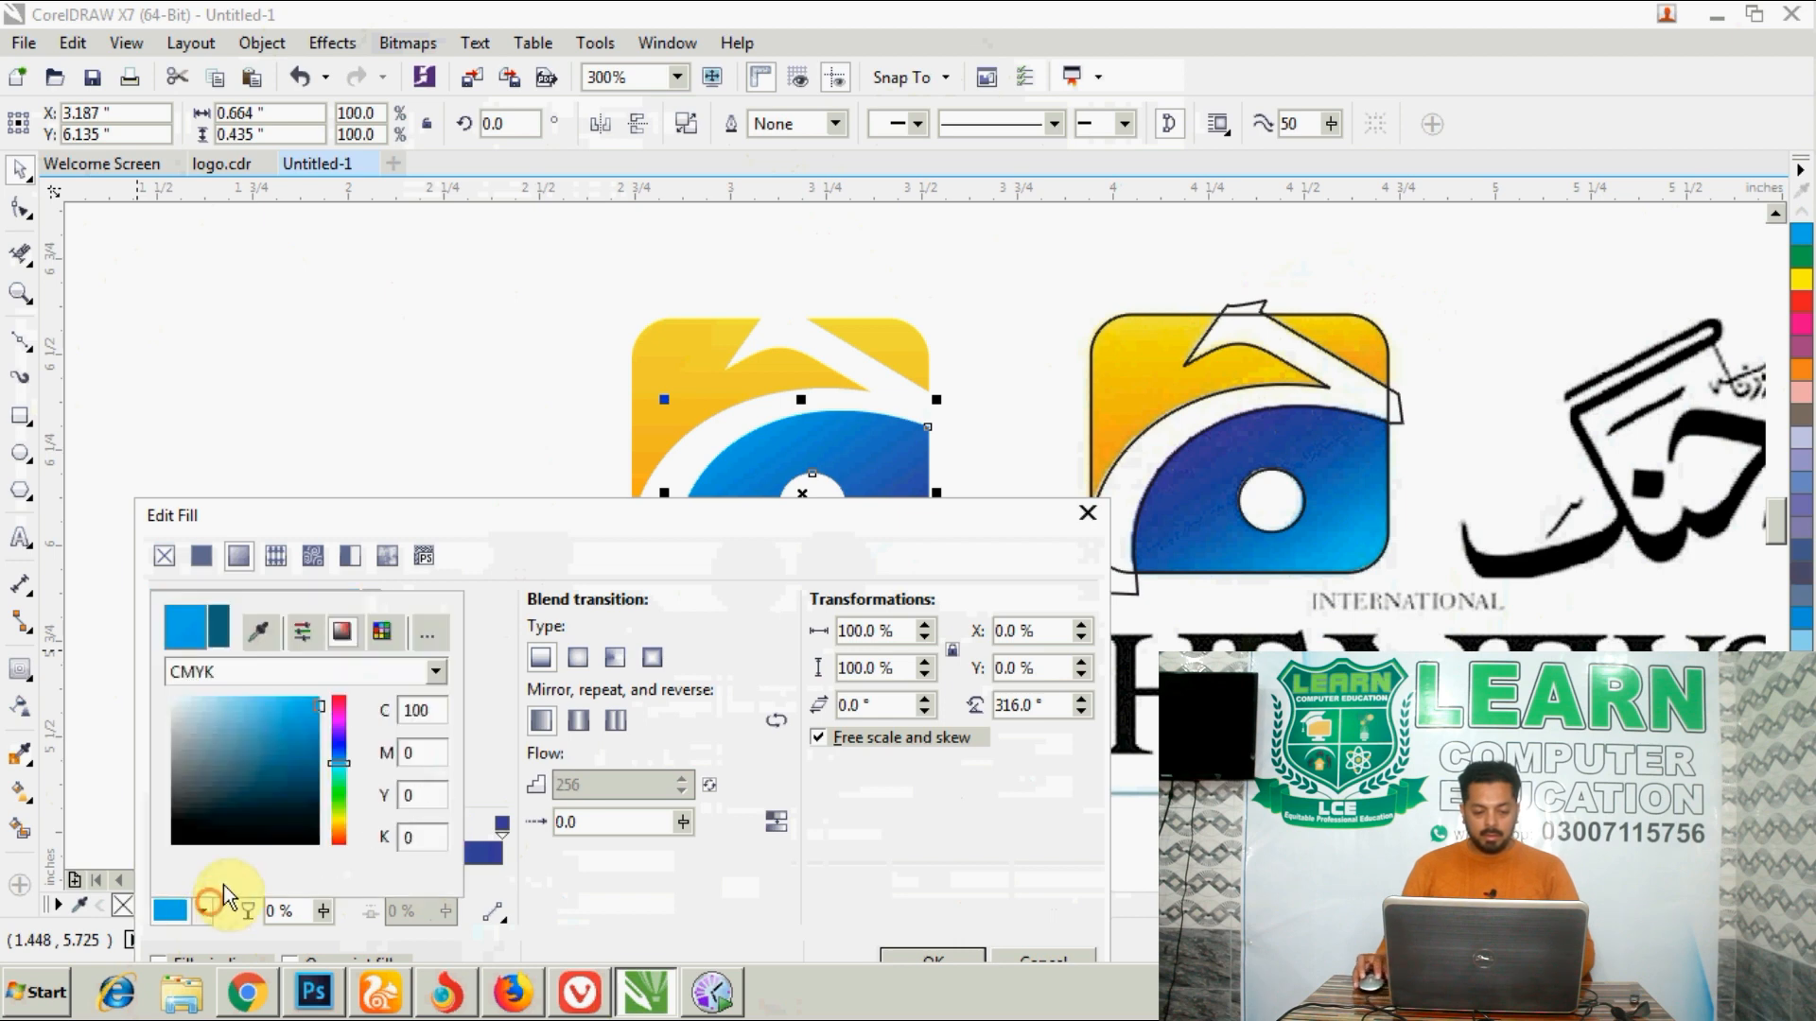
click(257, 638)
click(1230, 440)
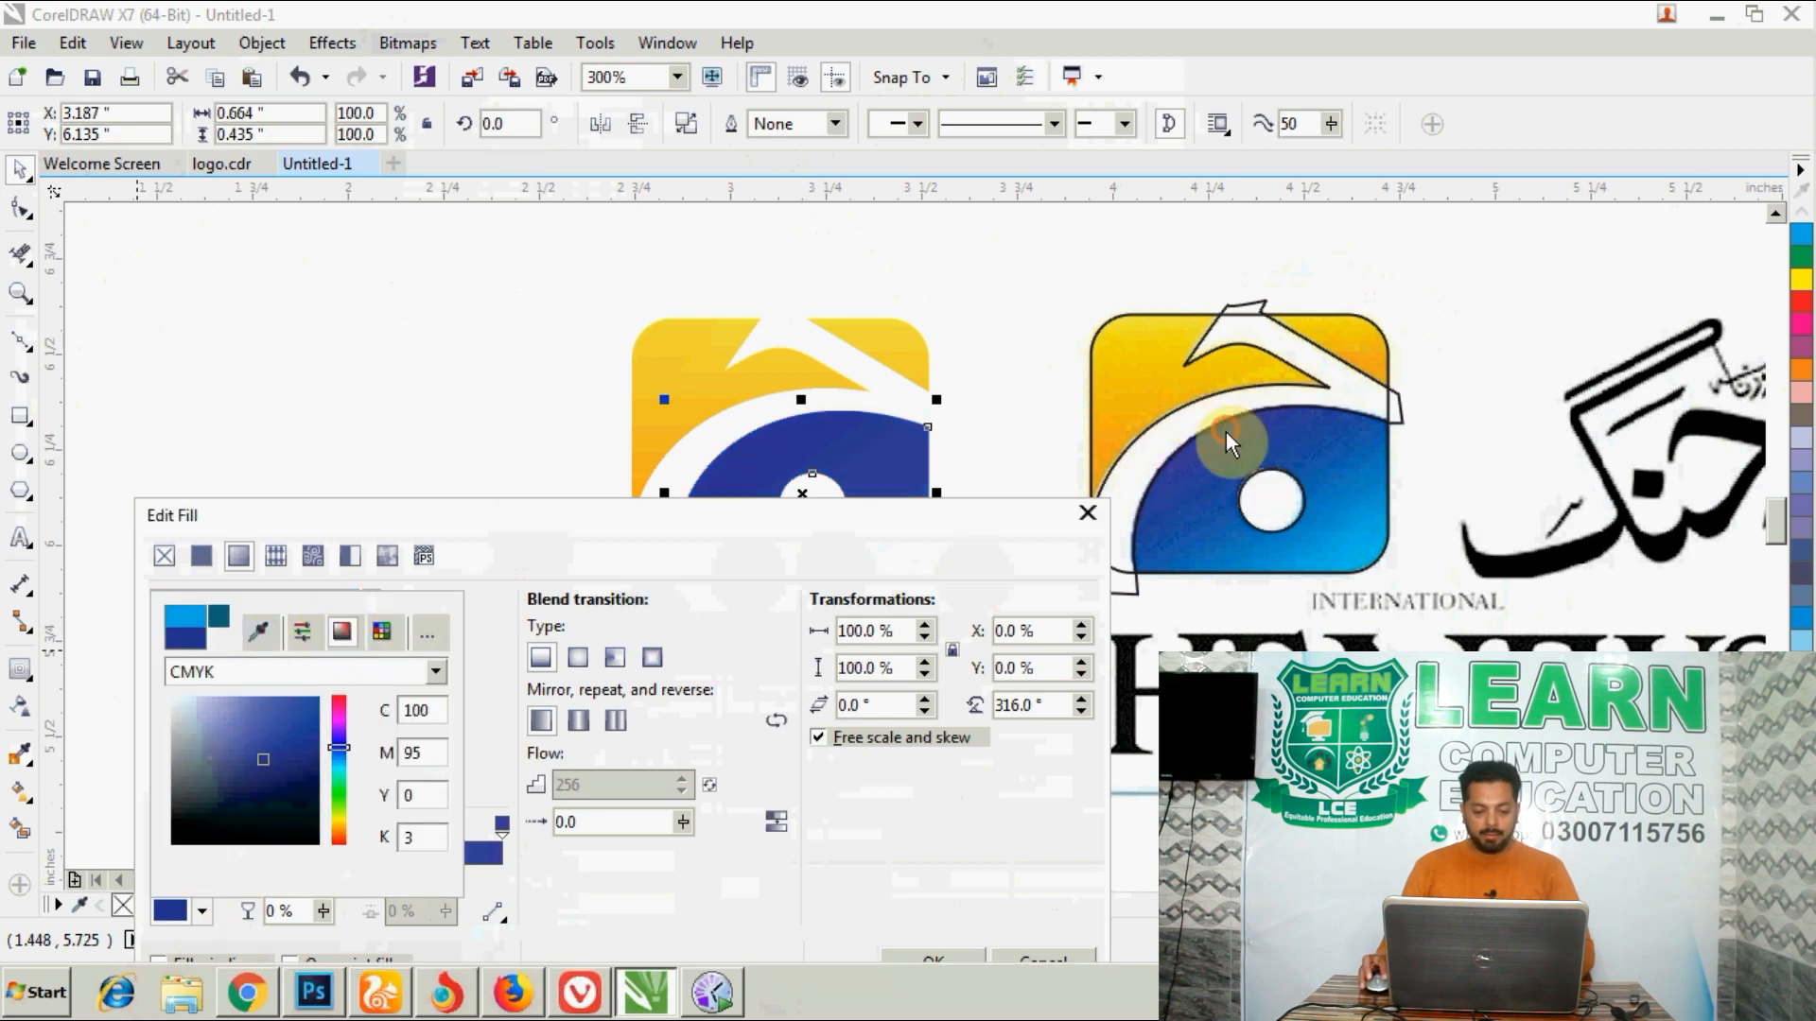
click(475, 564)
- Set the blue gradient's end colour to the light blue sampled near the bitmap logo's lower-right corner and apply the fill
click(498, 825)
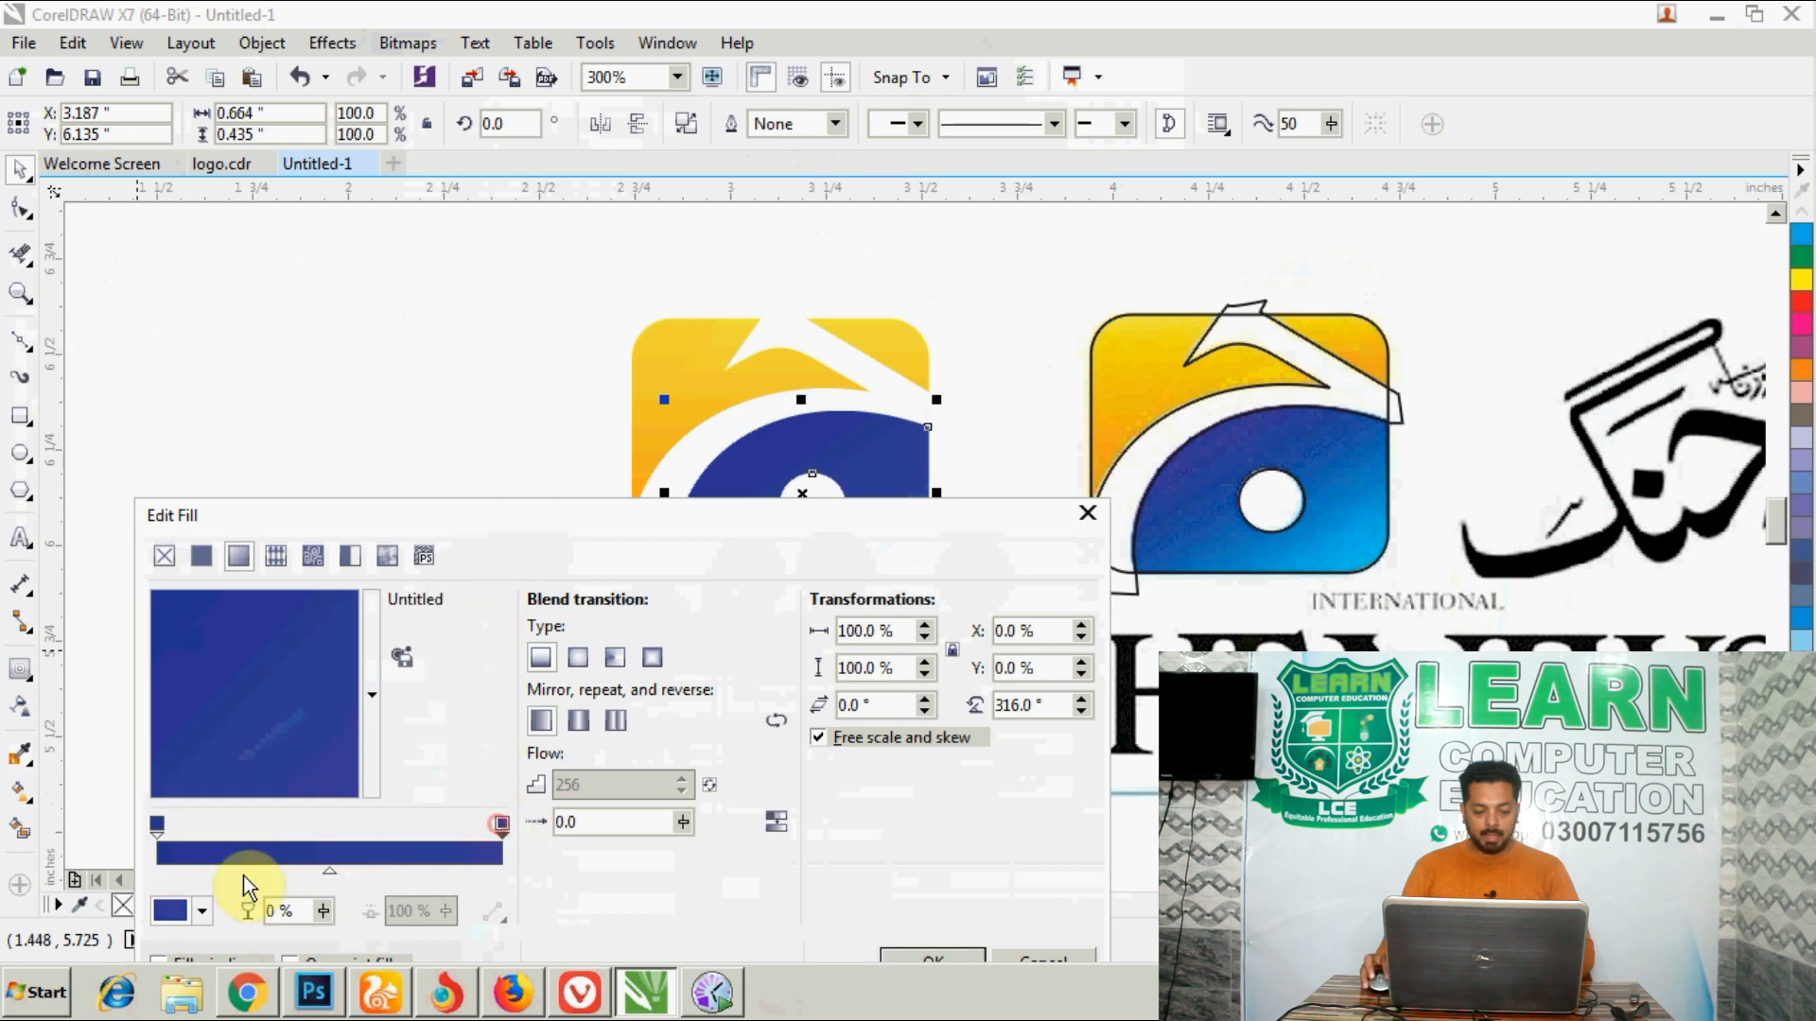
click(202, 912)
click(259, 628)
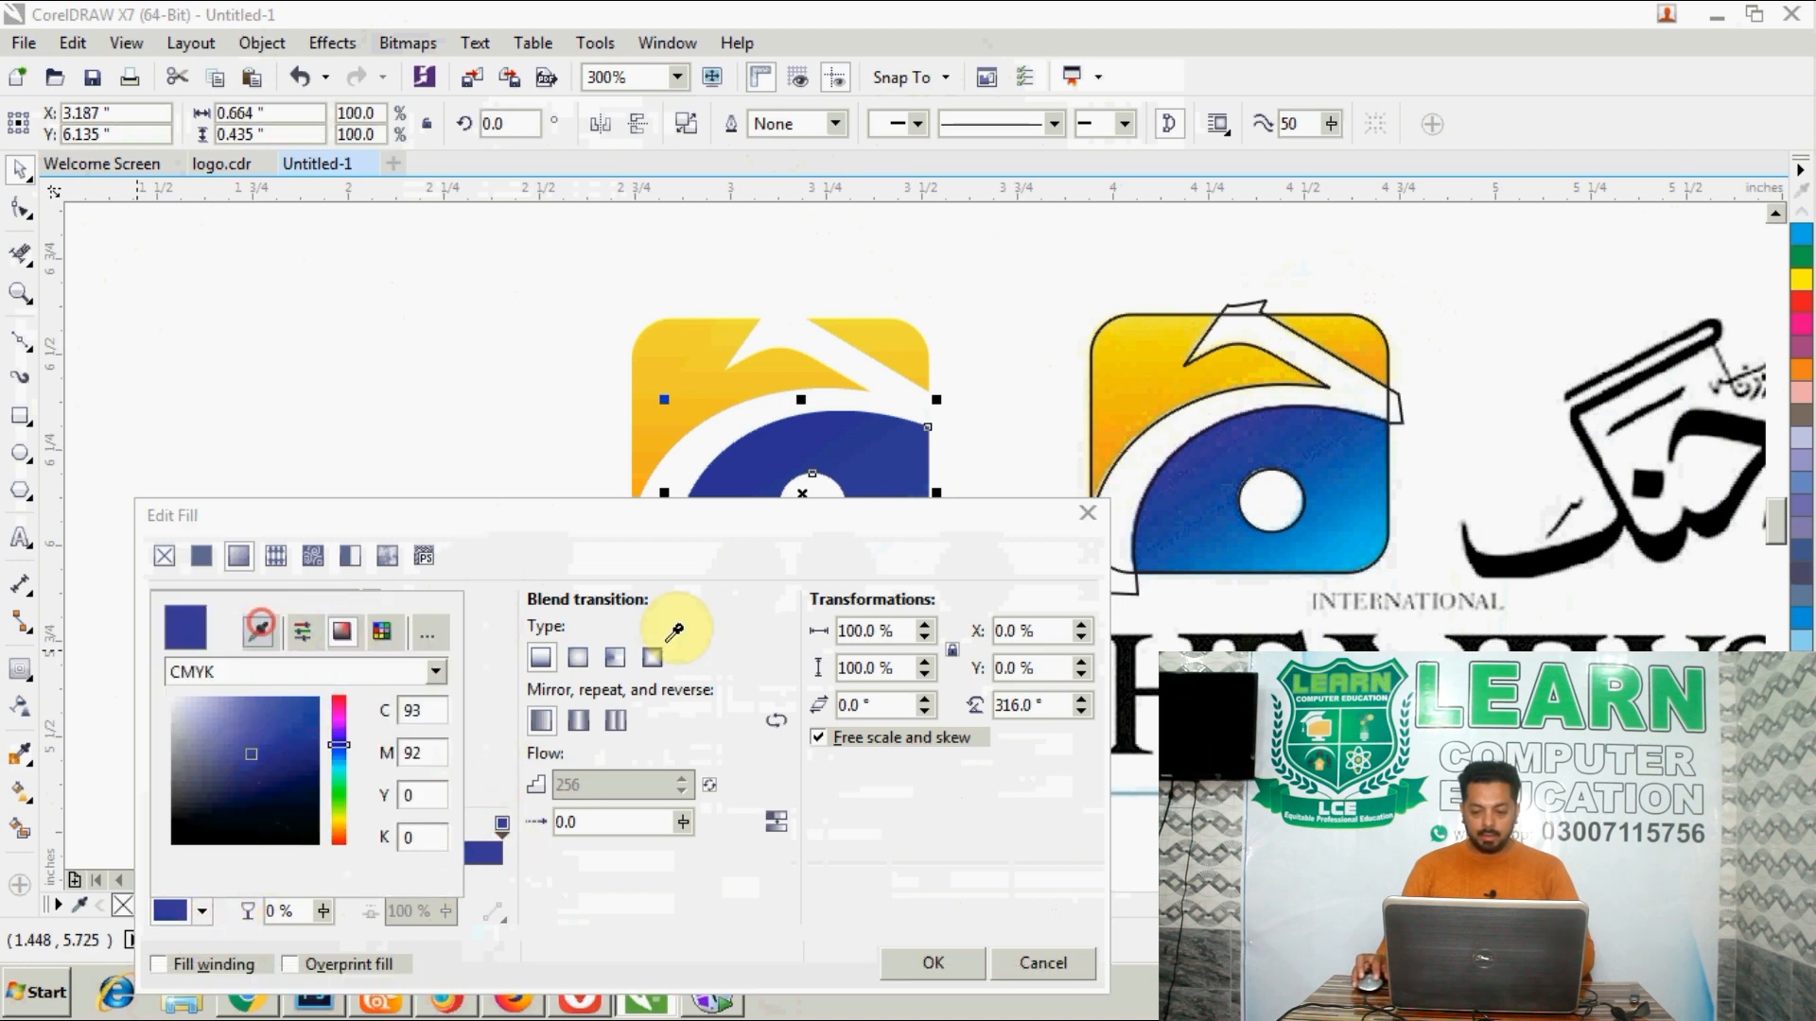
click(1367, 558)
click(569, 531)
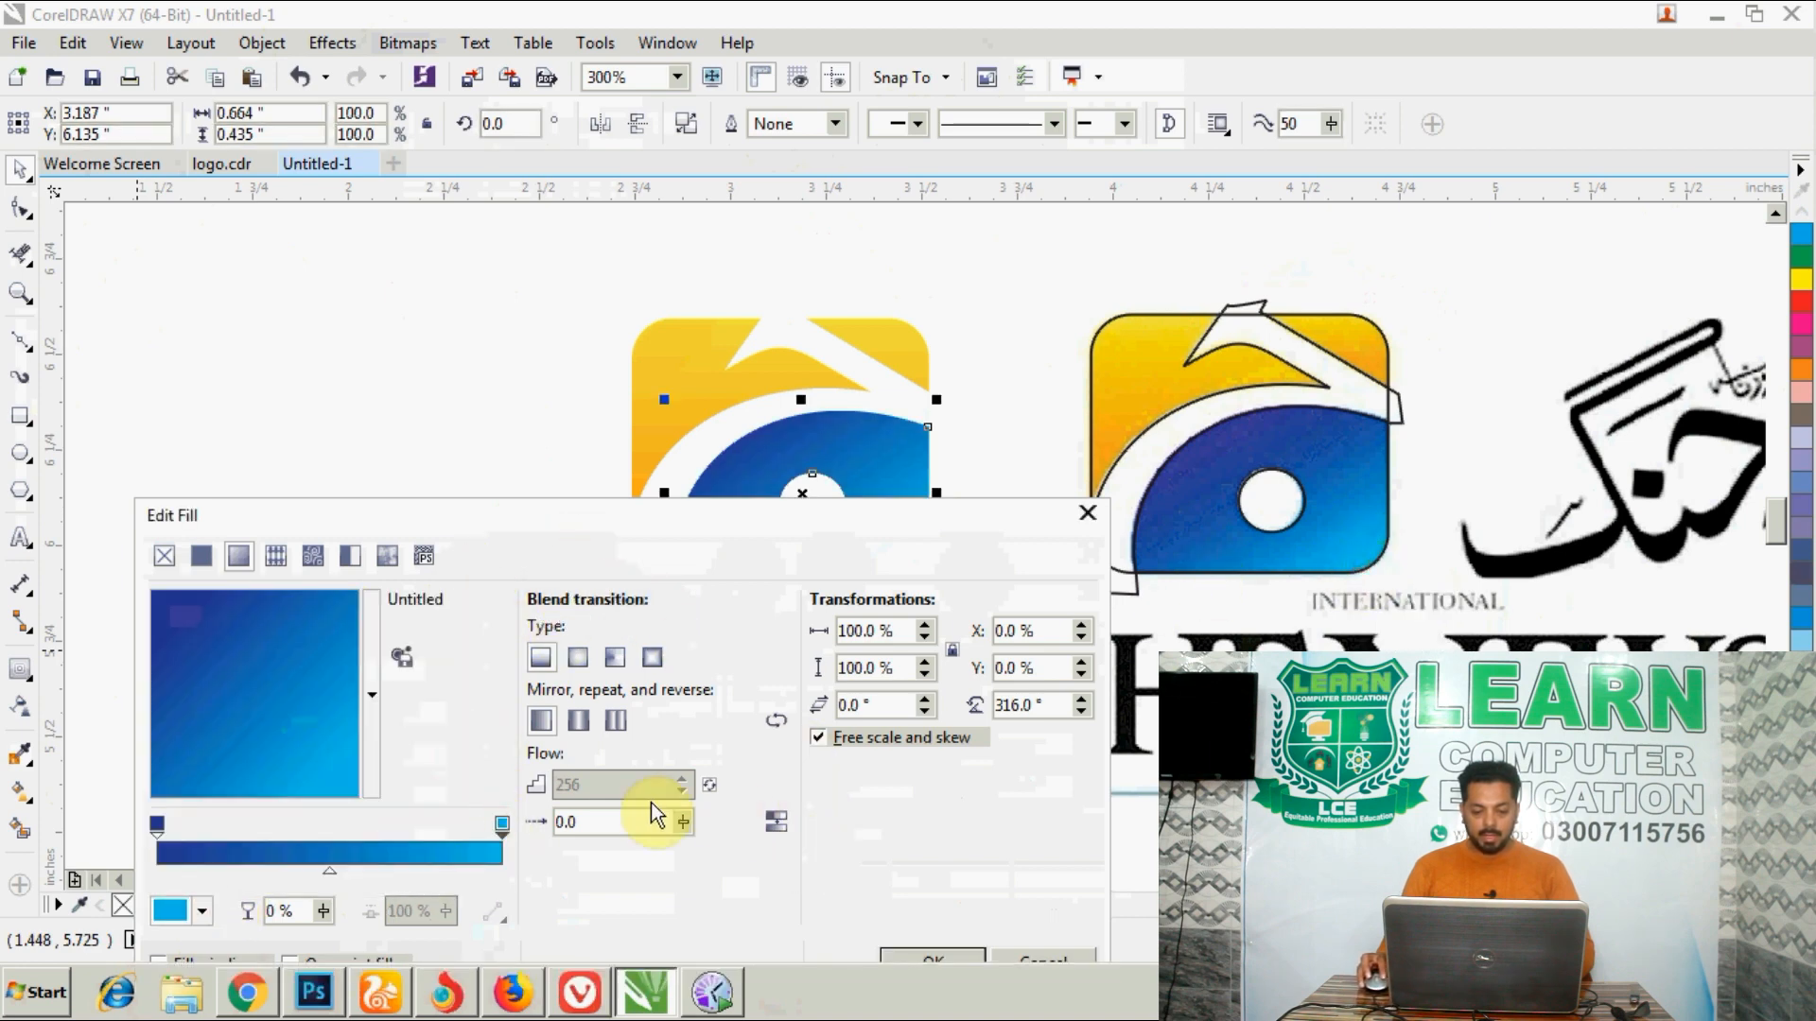
click(946, 963)
click(445, 422)
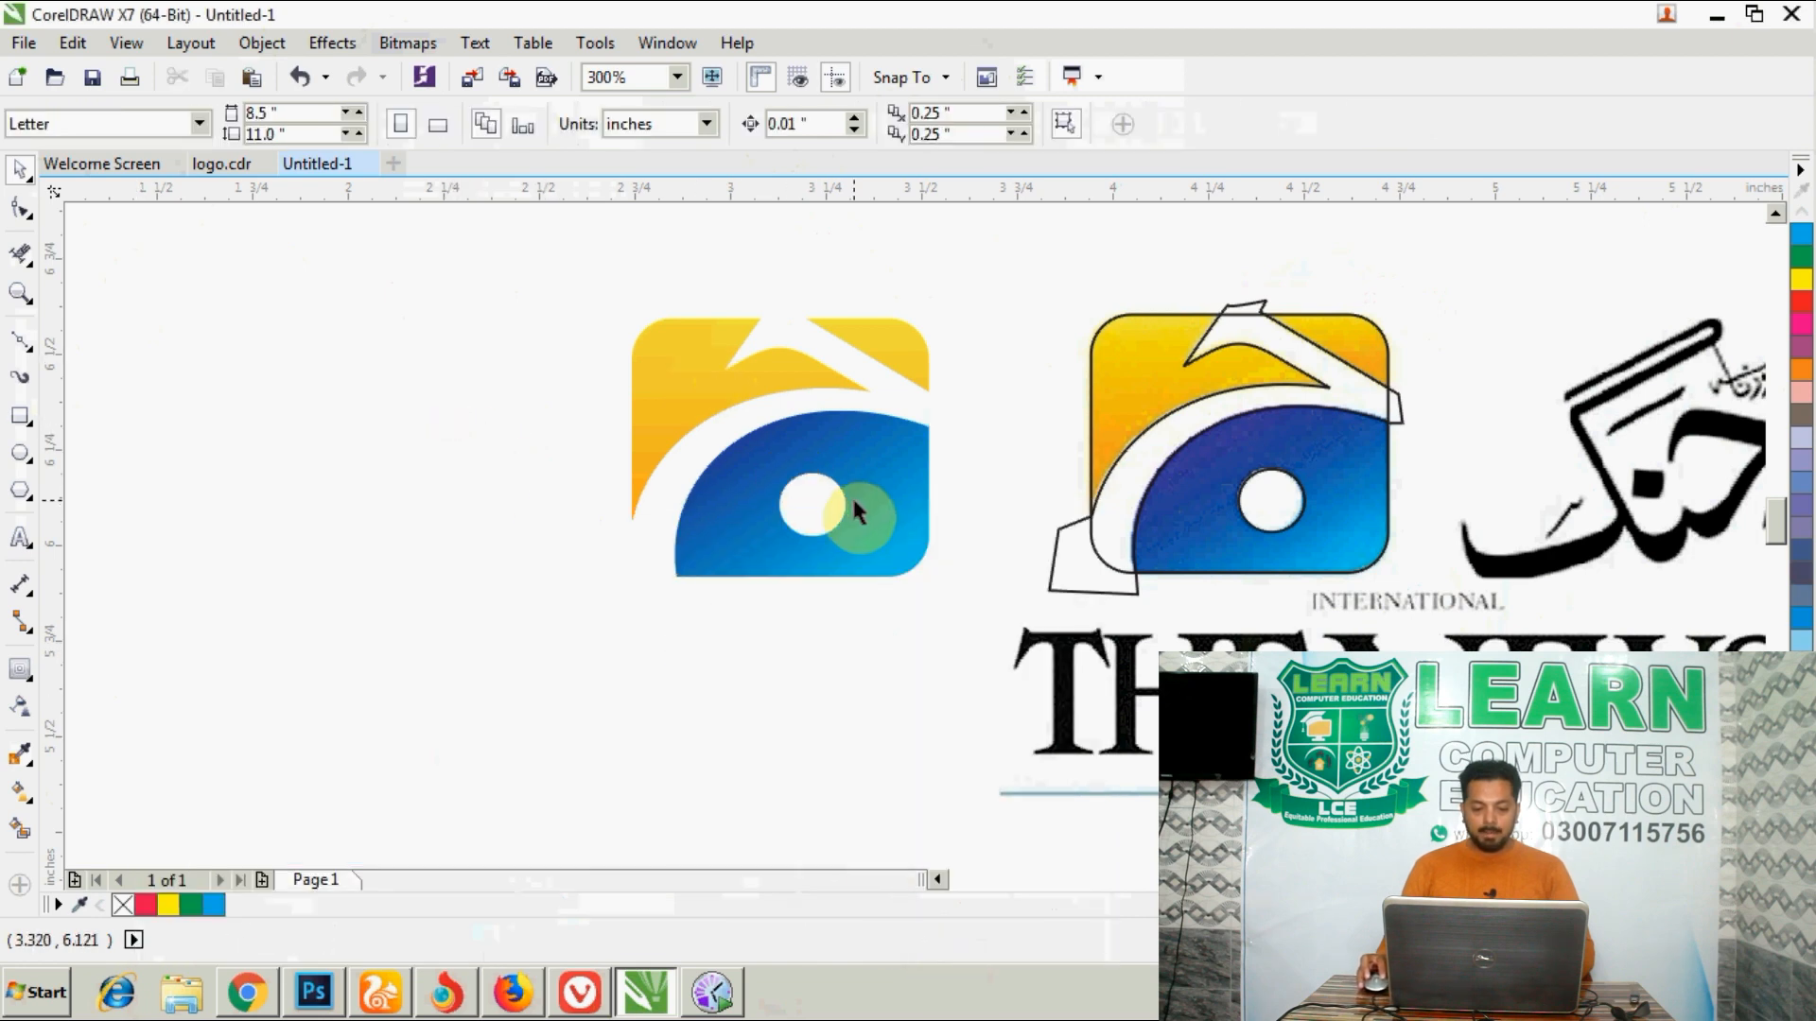
- Shorten the yellow pieces' gradient with the Interactive Fill tool, moving its orange start up and its yellow end slightly down
click(808, 416)
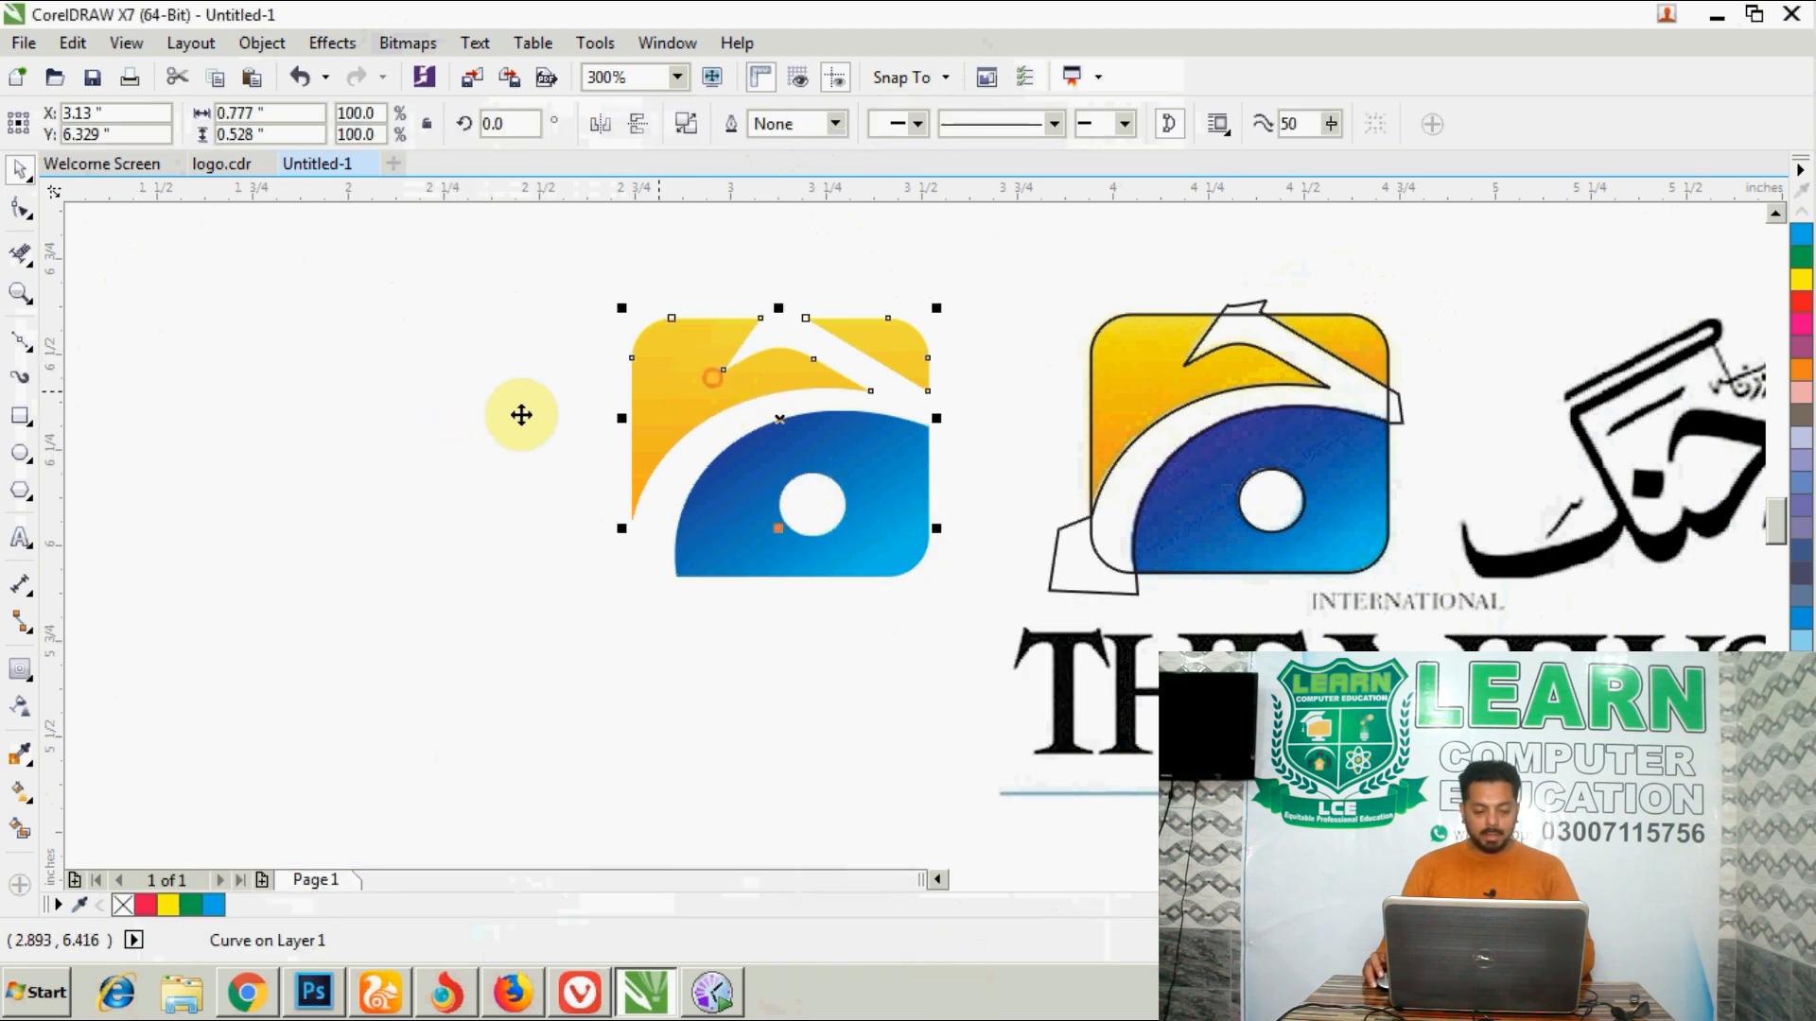
click(24, 799)
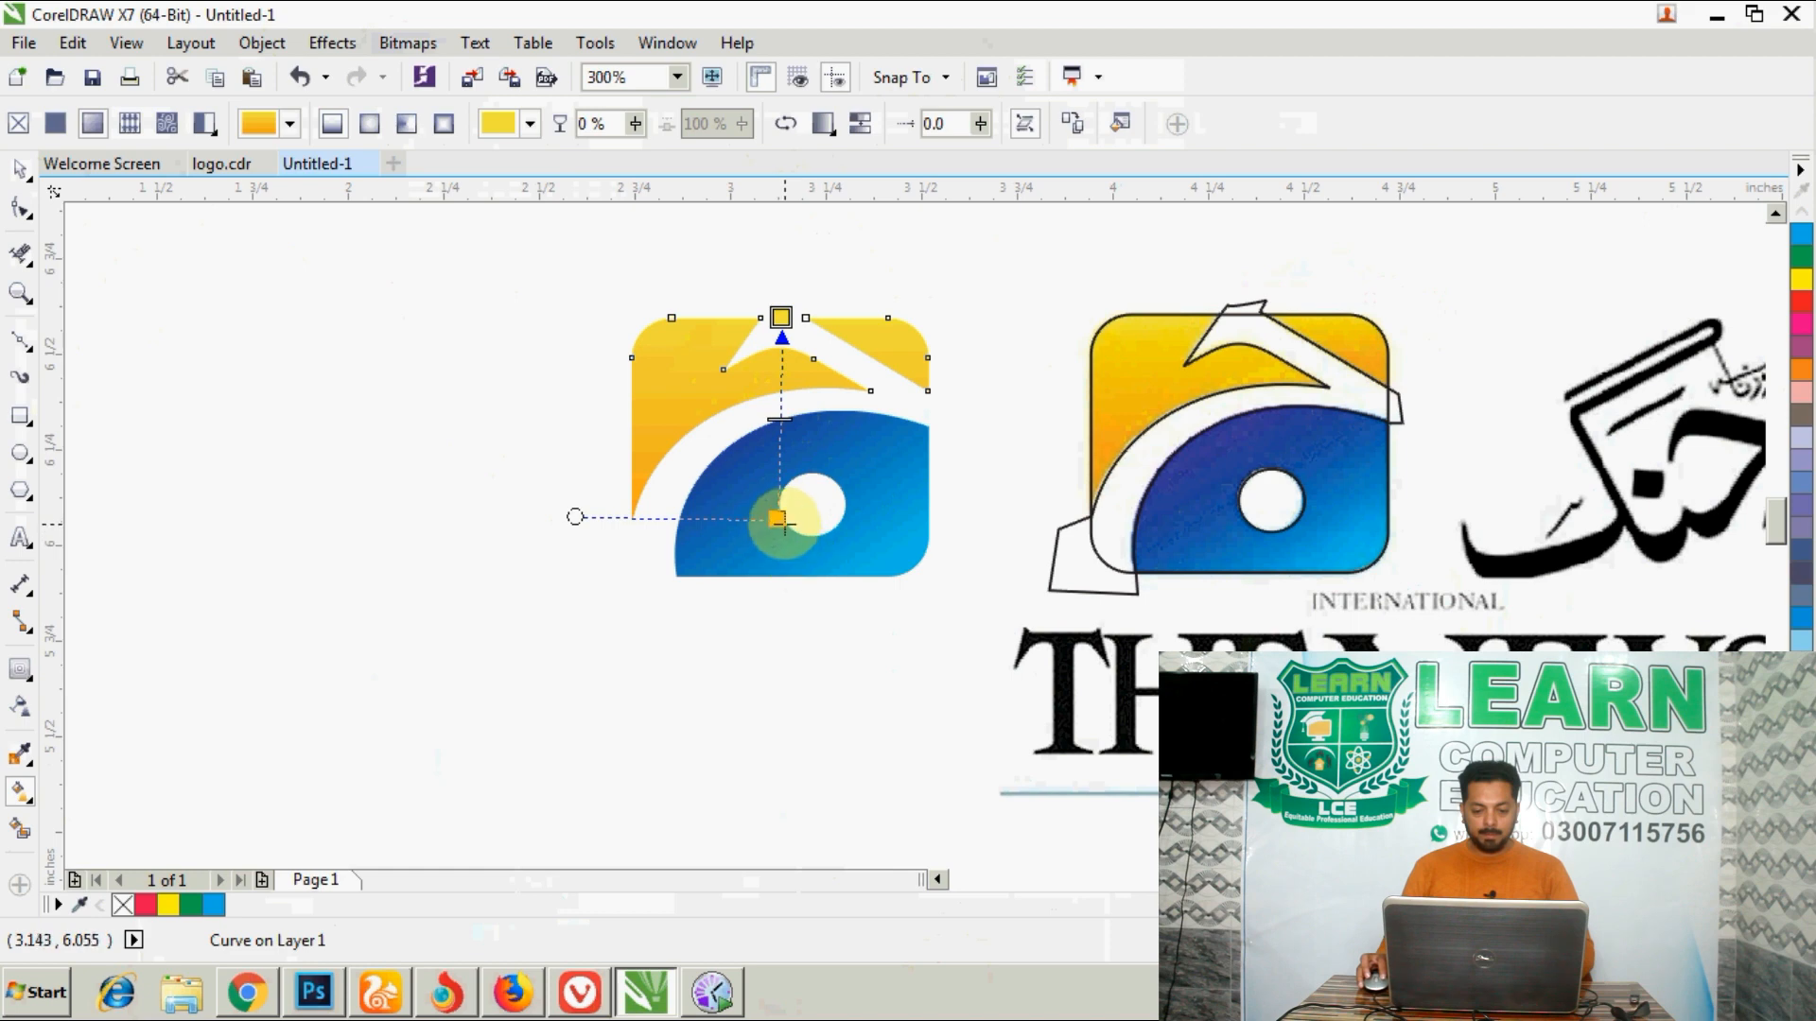
drag(782, 519, 790, 458)
mouse_move(781, 318)
mouse_down()
mouse_move(791, 305)
mouse_move(782, 331)
mouse_up()
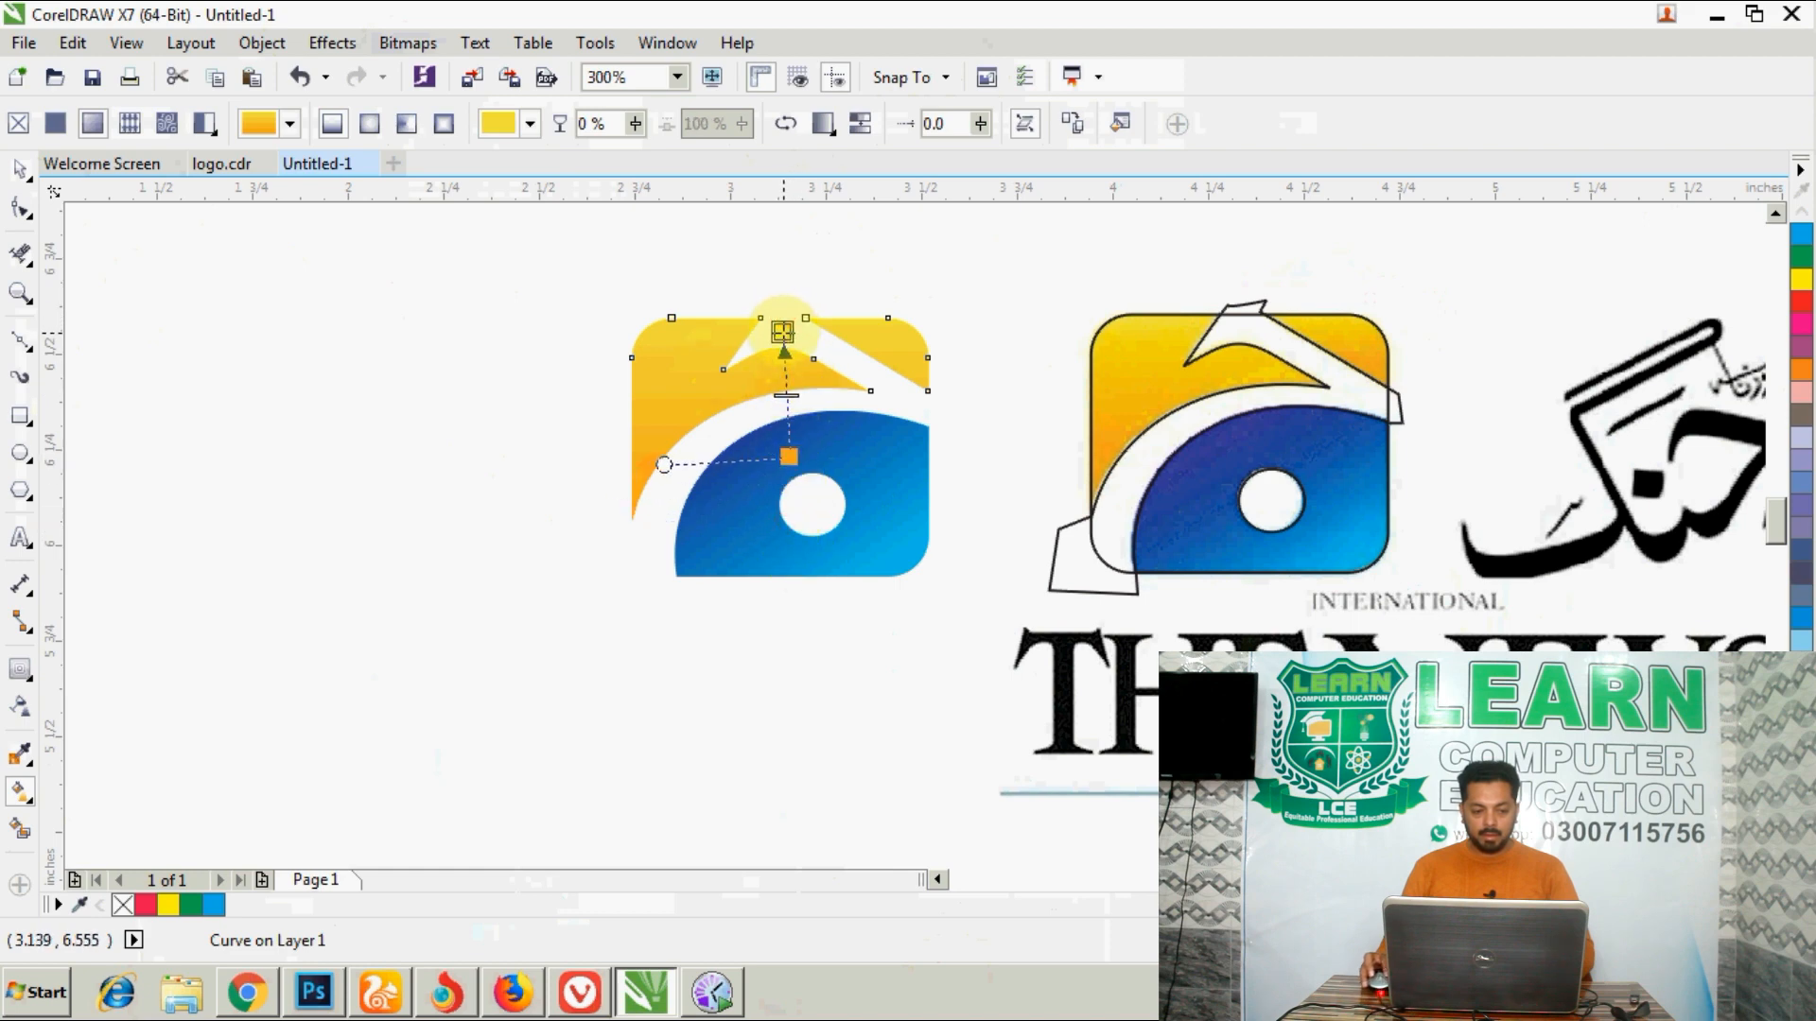
click(20, 169)
click(177, 246)
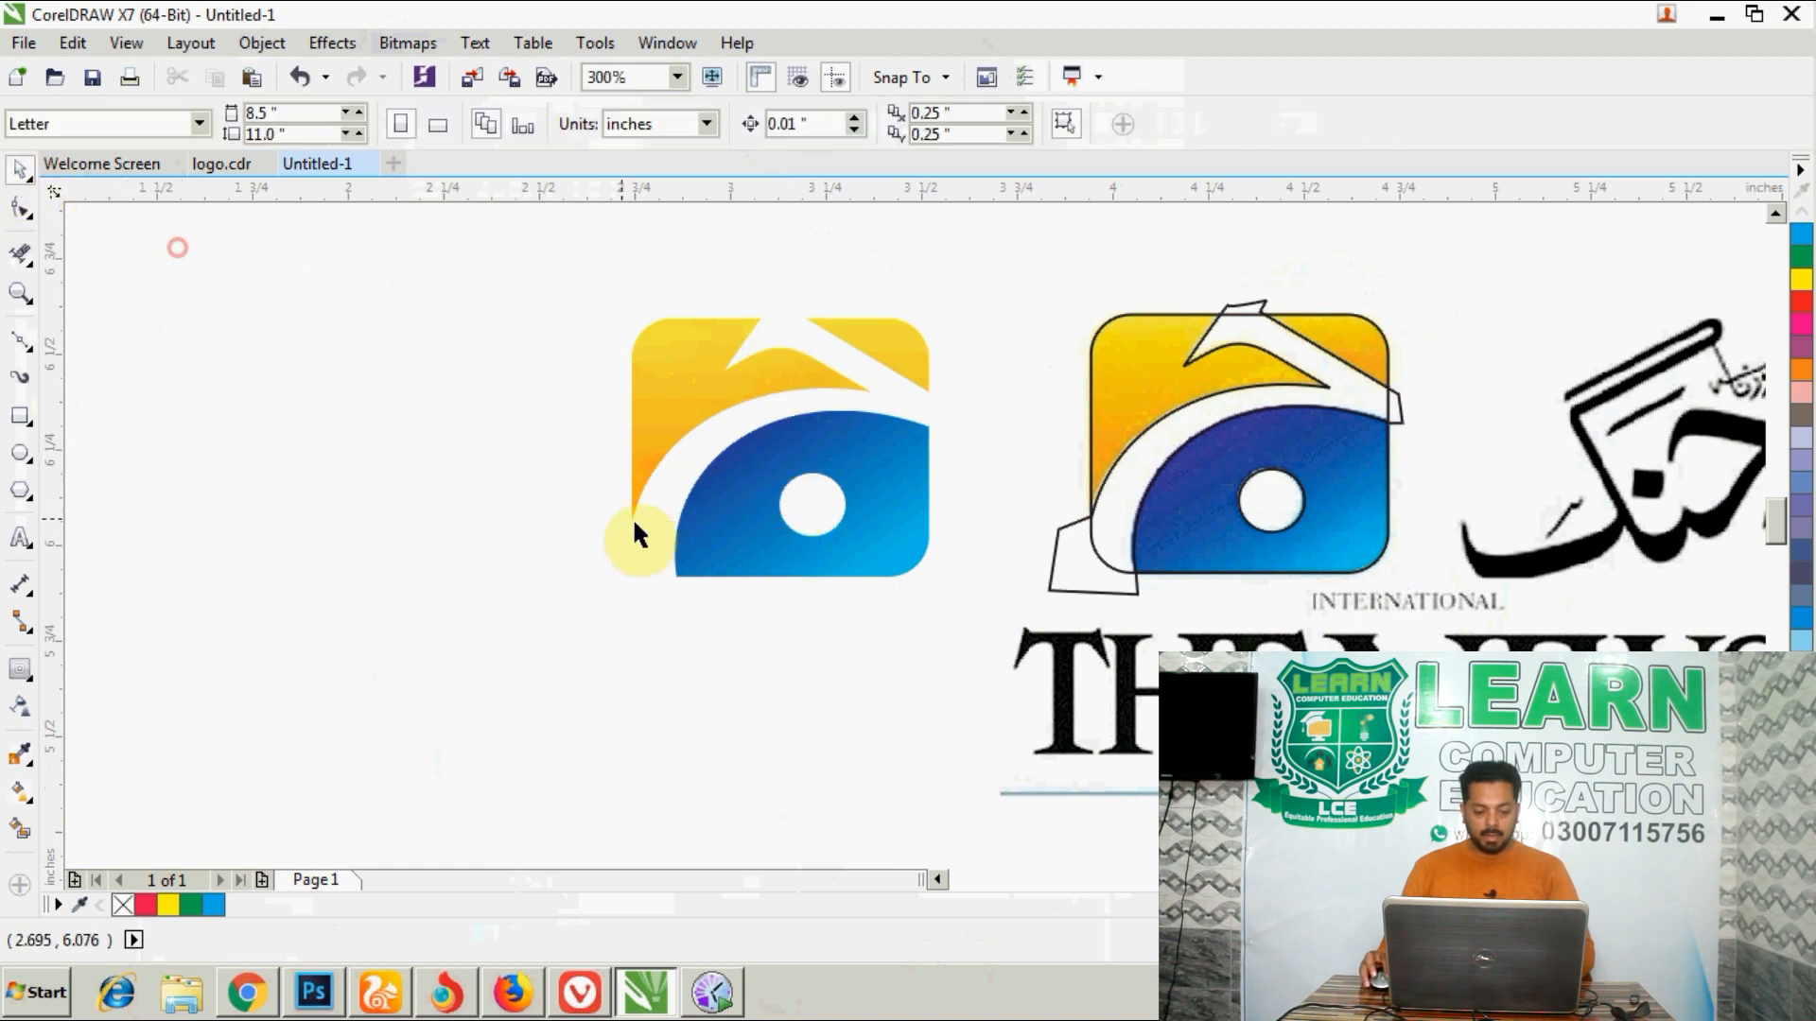
- Shorten the blue piece's gradient with the Interactive Fill tool by moving its dark start inward, keeping the light end near the lower-right corner
click(719, 537)
click(20, 797)
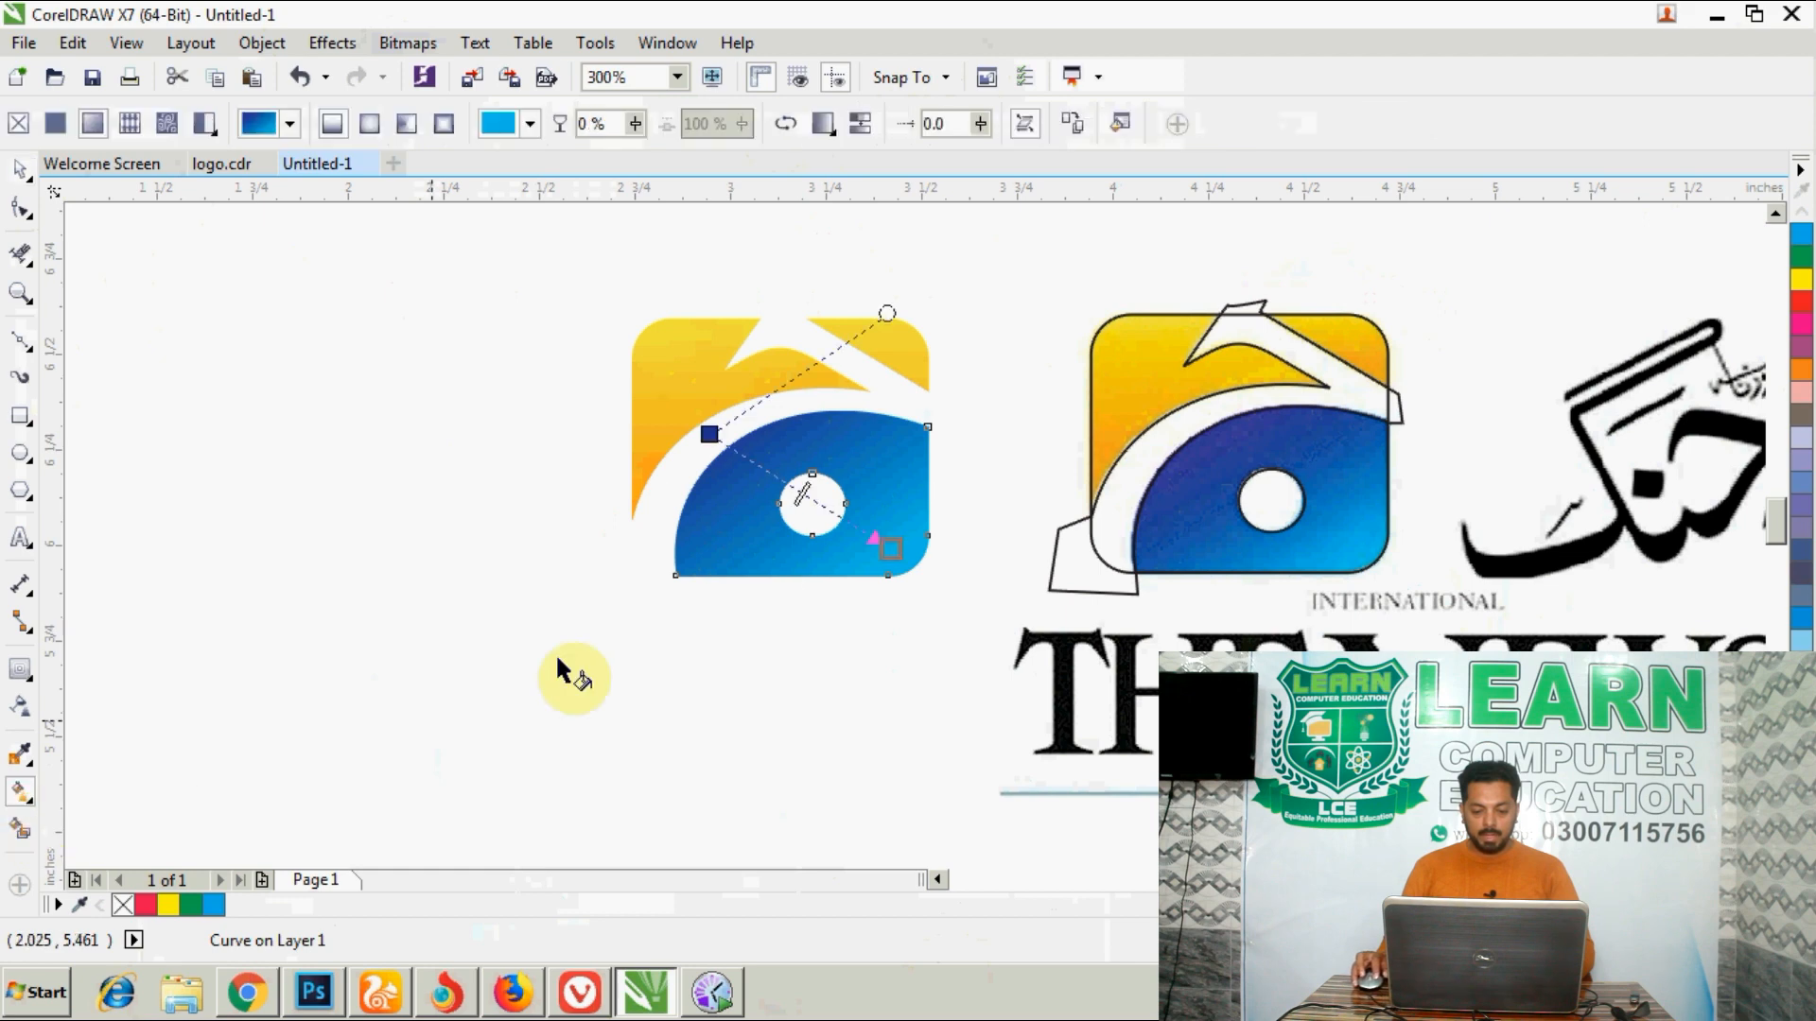
drag(886, 550, 909, 575)
drag(709, 434, 770, 451)
drag(912, 576, 891, 559)
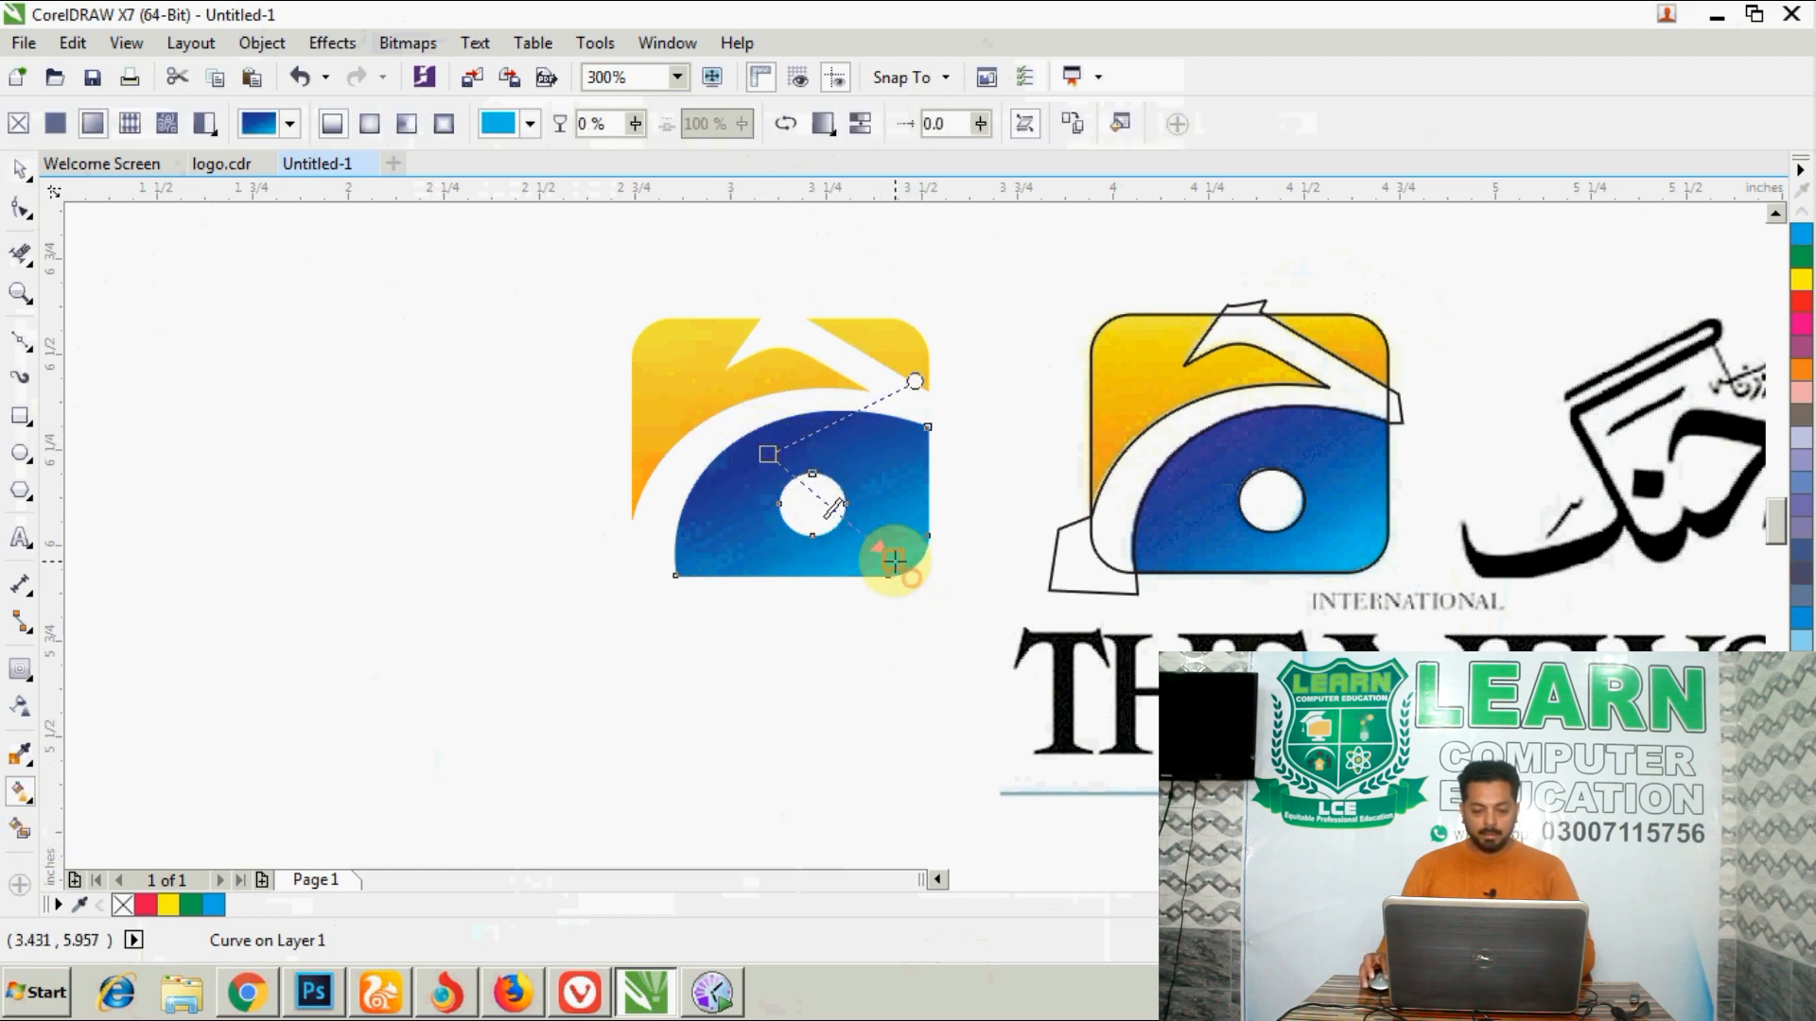
click(20, 170)
click(222, 259)
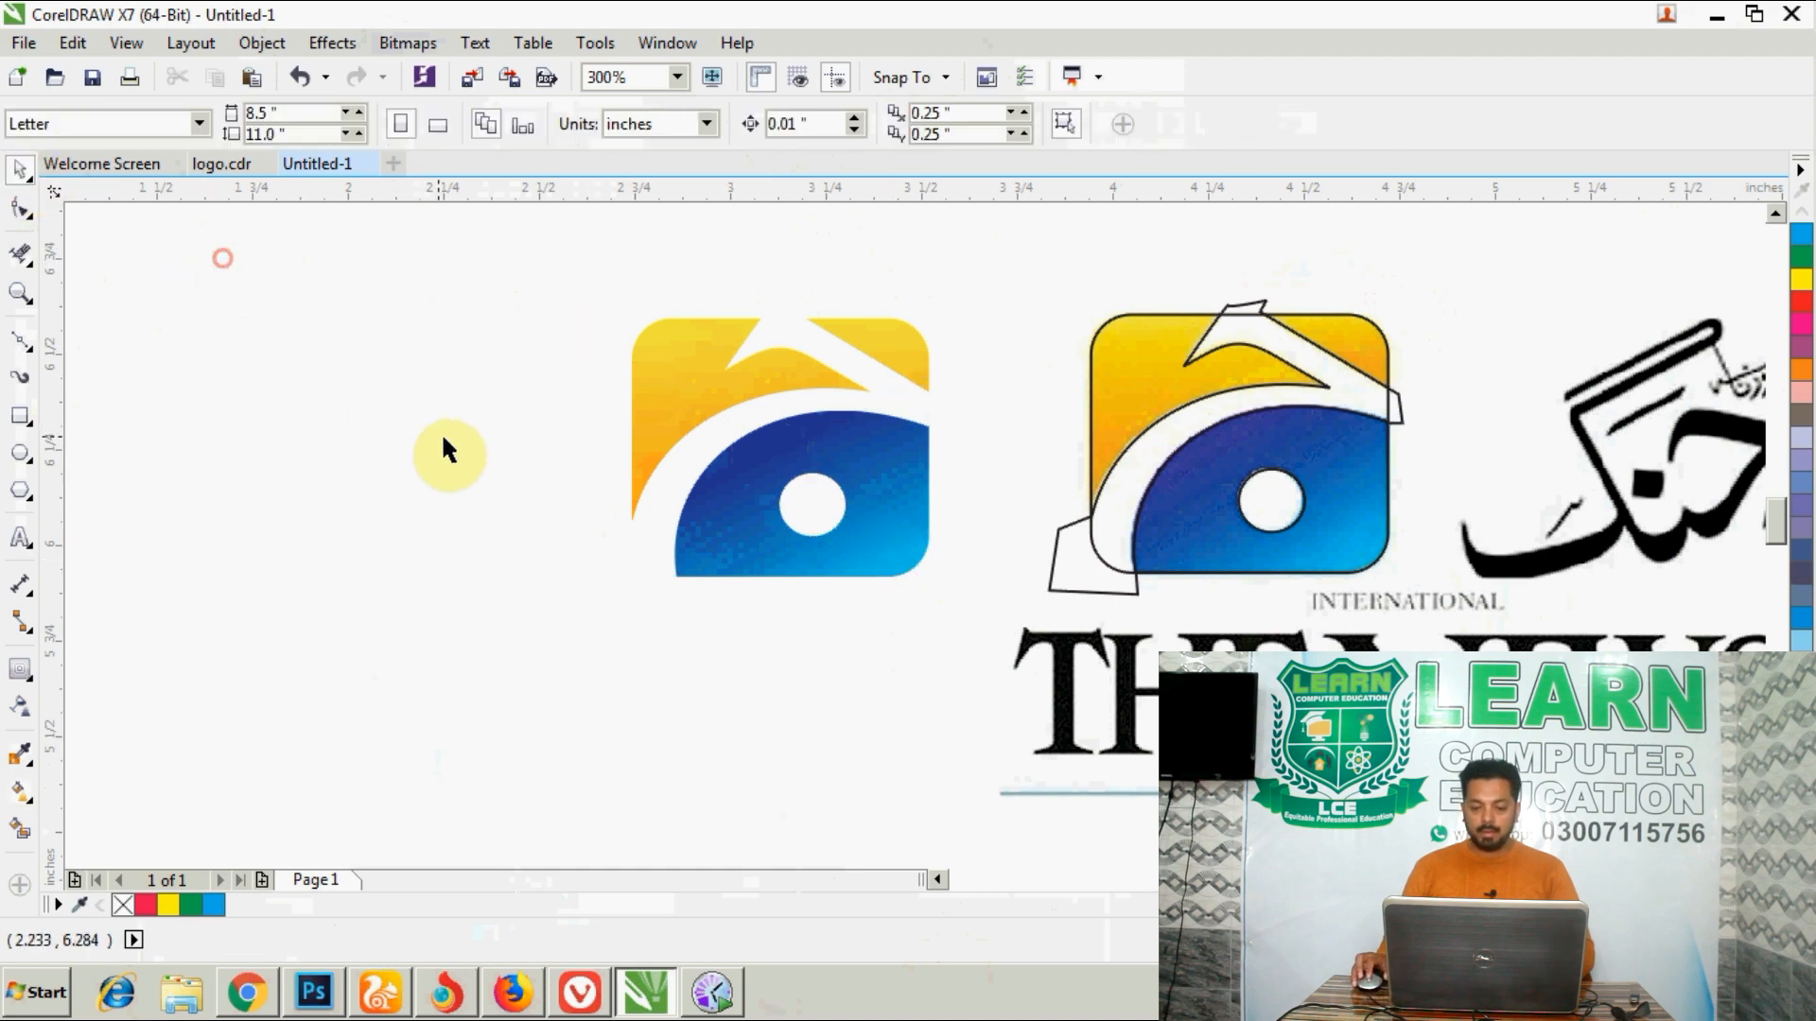
- Compare the vector logo's edges and gradients with those of the bitmap logo at close range
scroll(806, 392, up, 2)
scroll(812, 397, down, 2)
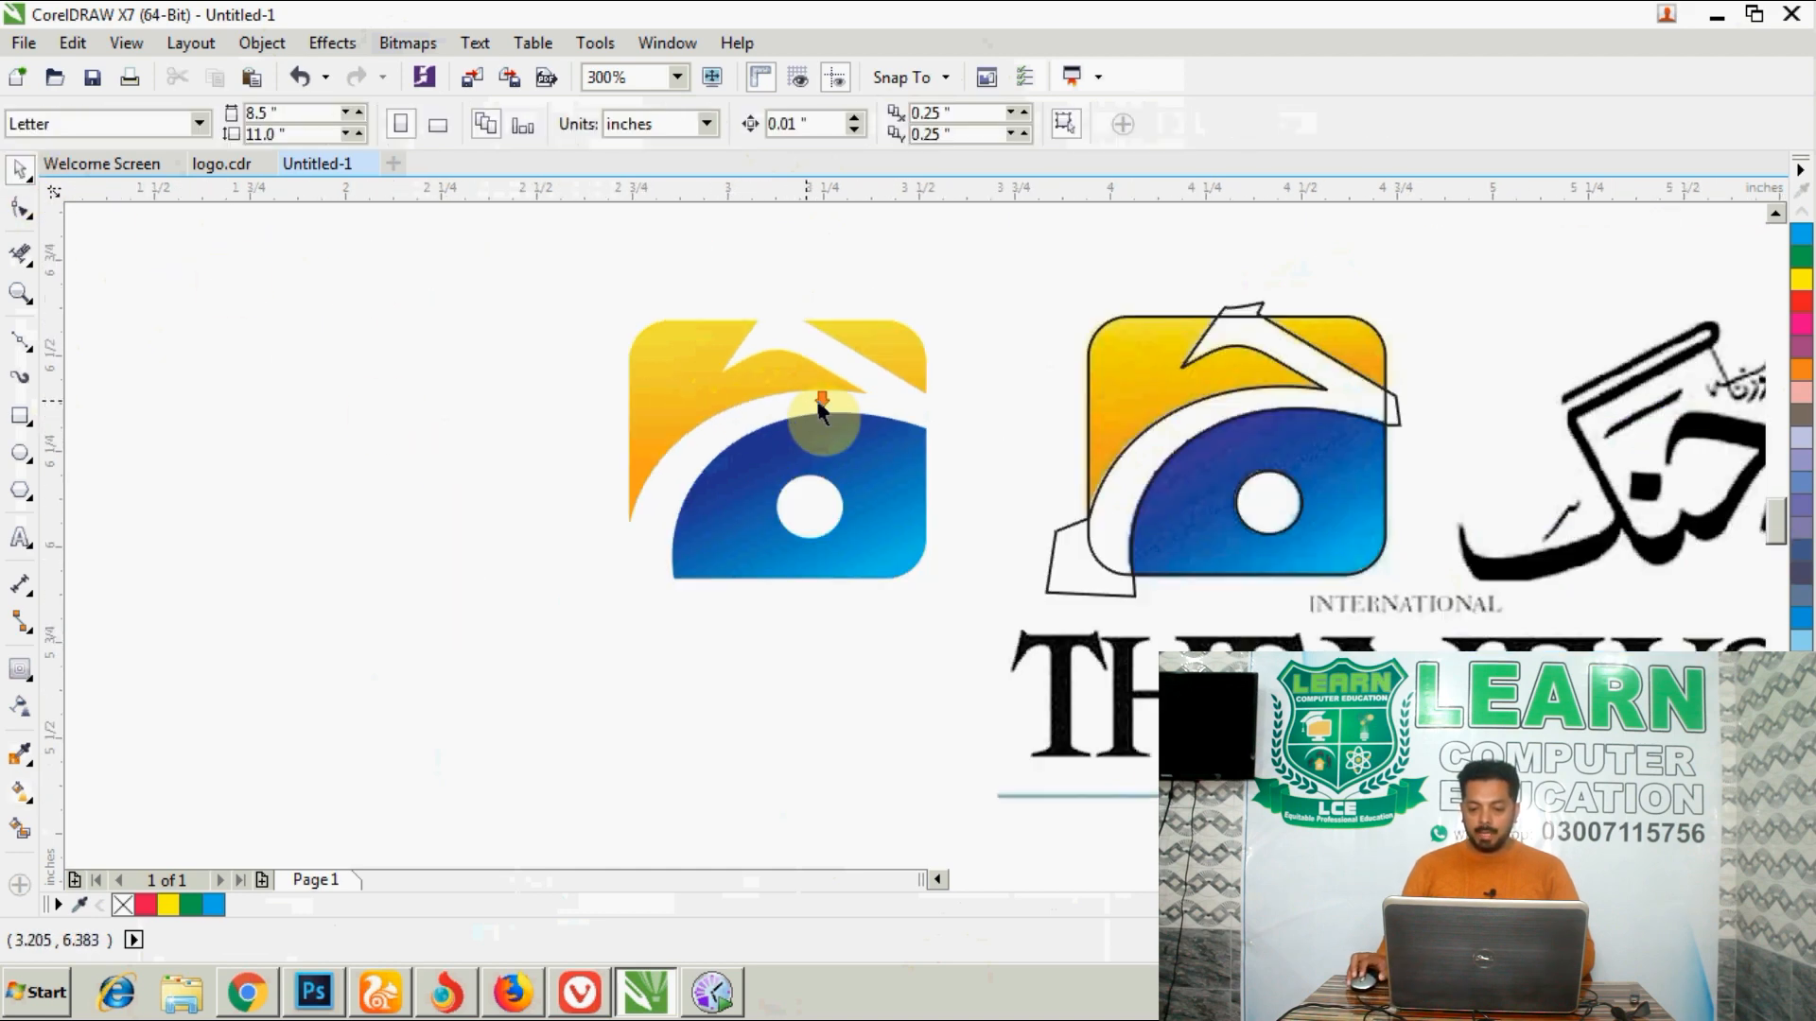
scroll(1253, 397, up, 2)
scroll(1252, 395, up, 1)
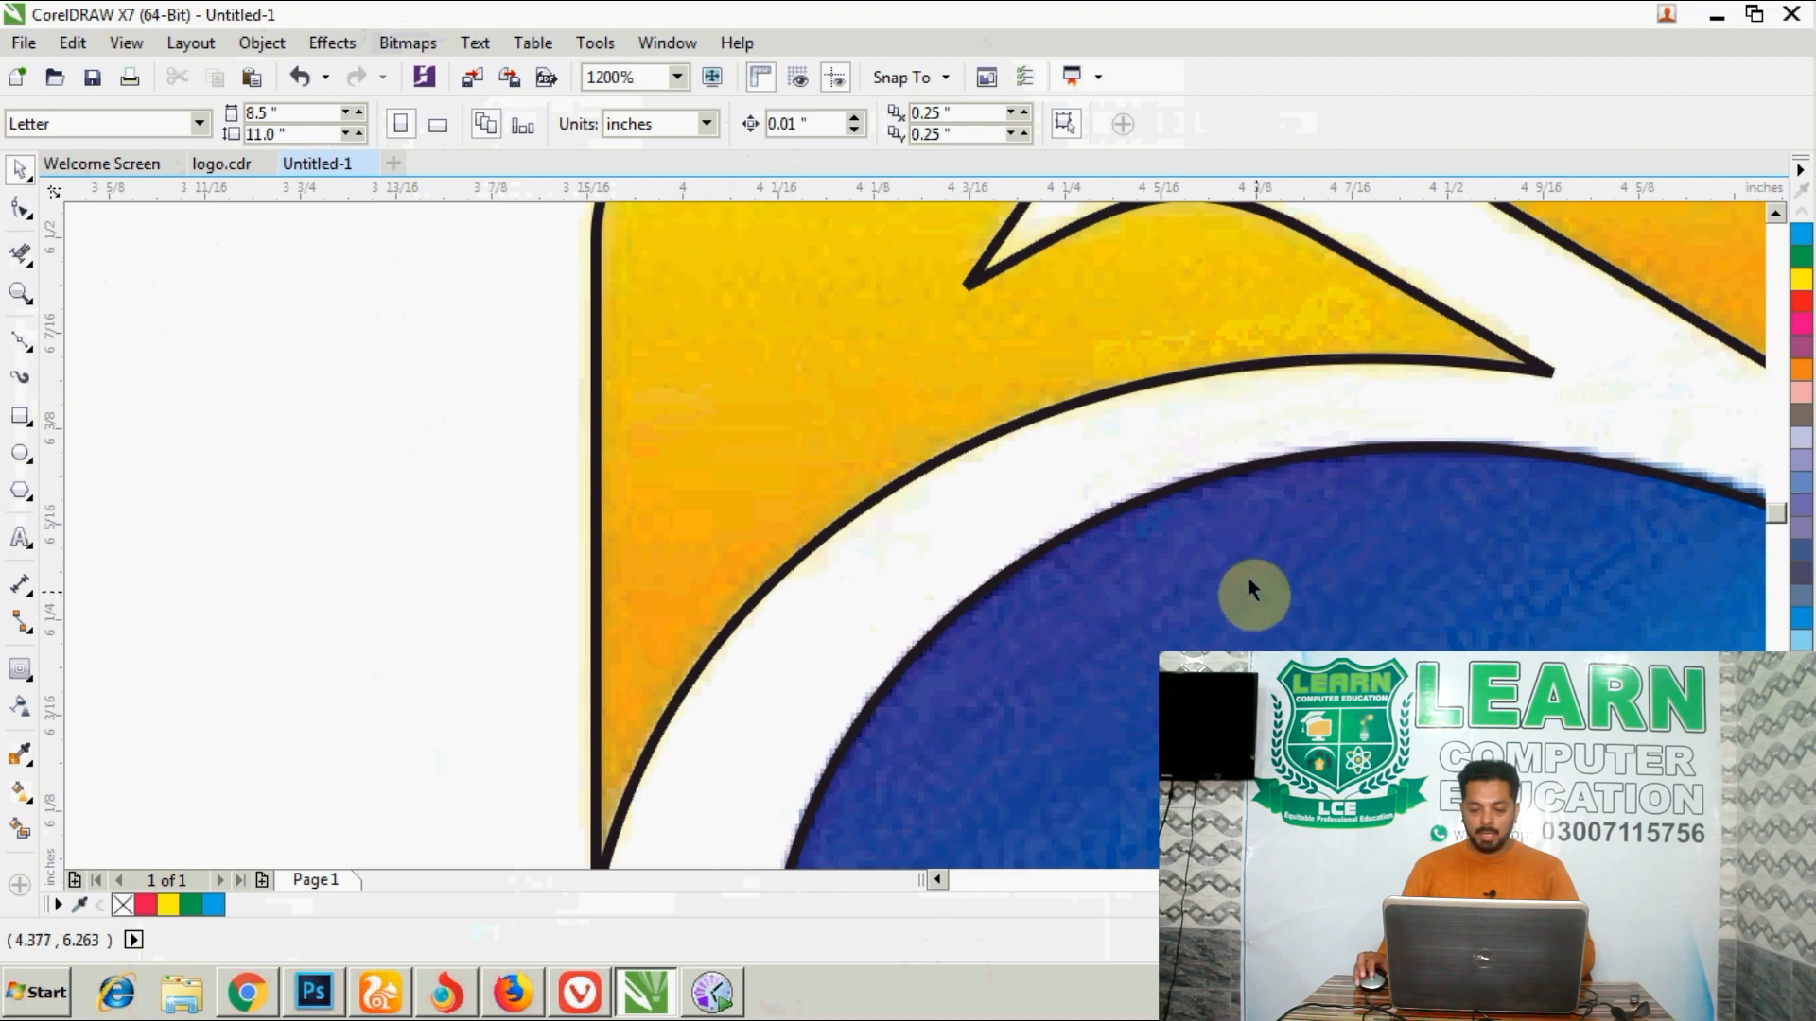
scroll(1243, 573, down, 1)
scroll(1242, 570, down, 2)
scroll(790, 576, up, 3)
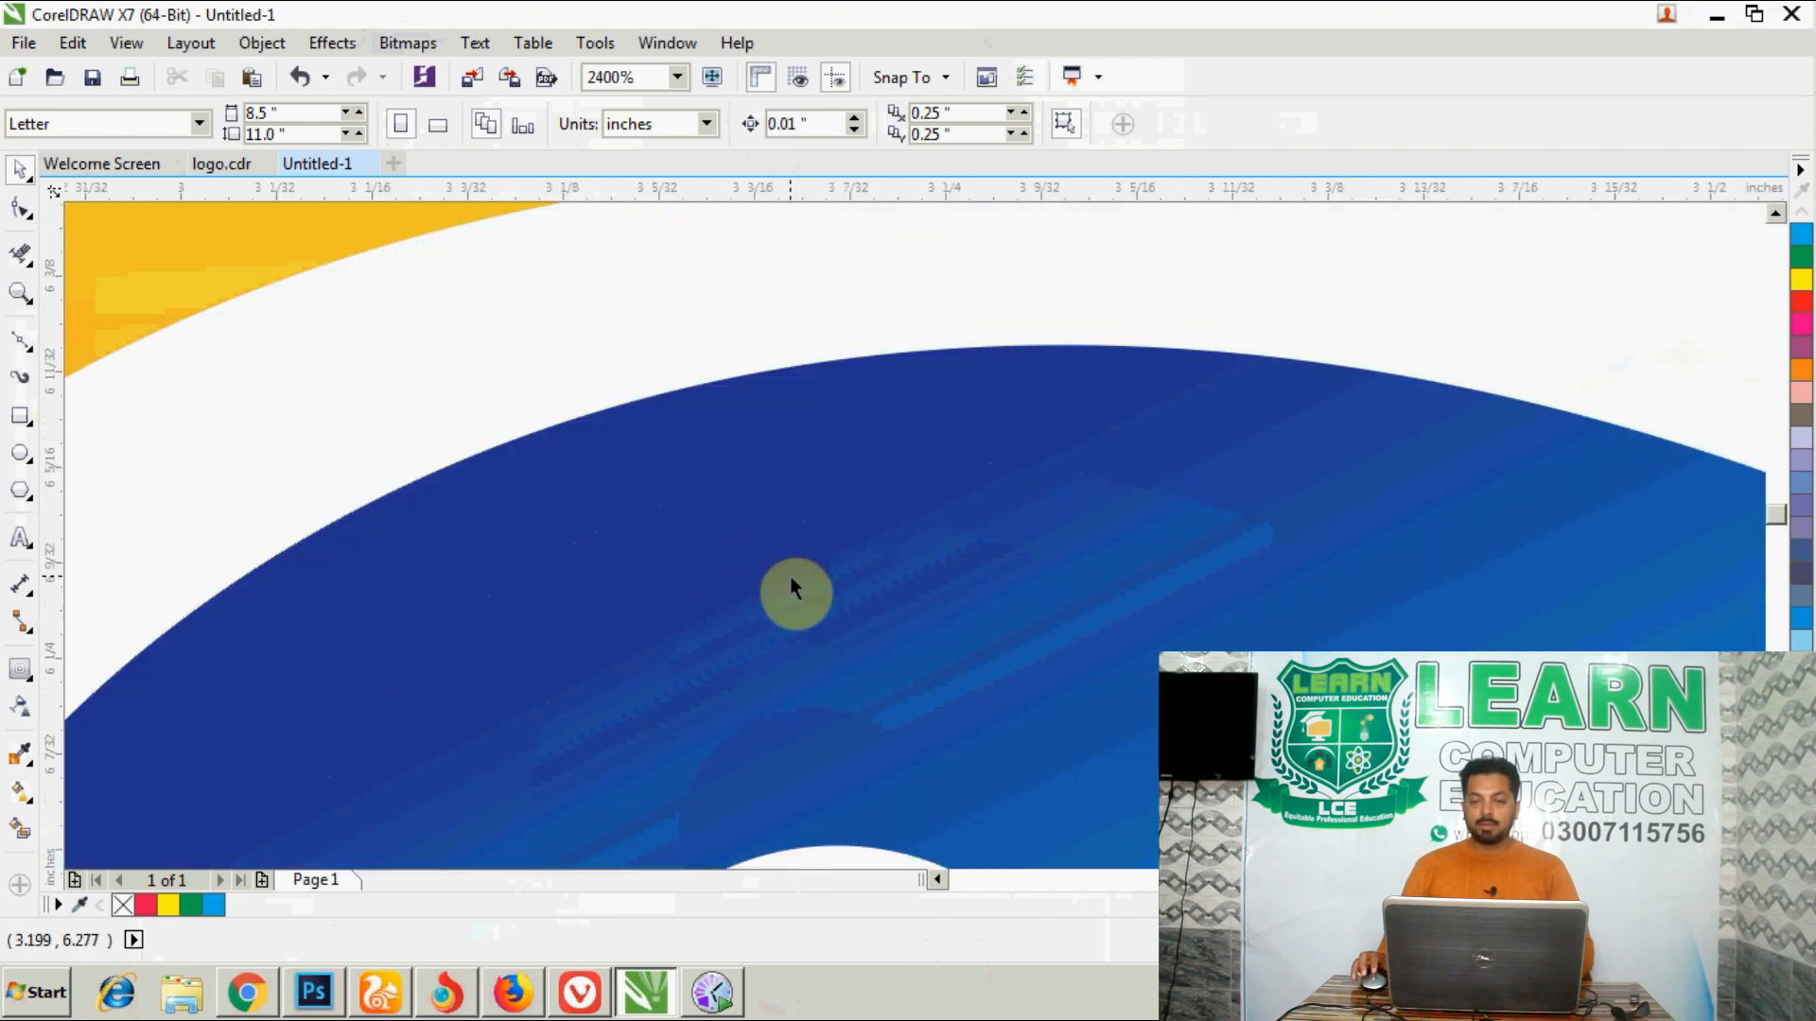
scroll(811, 541, down, 3)
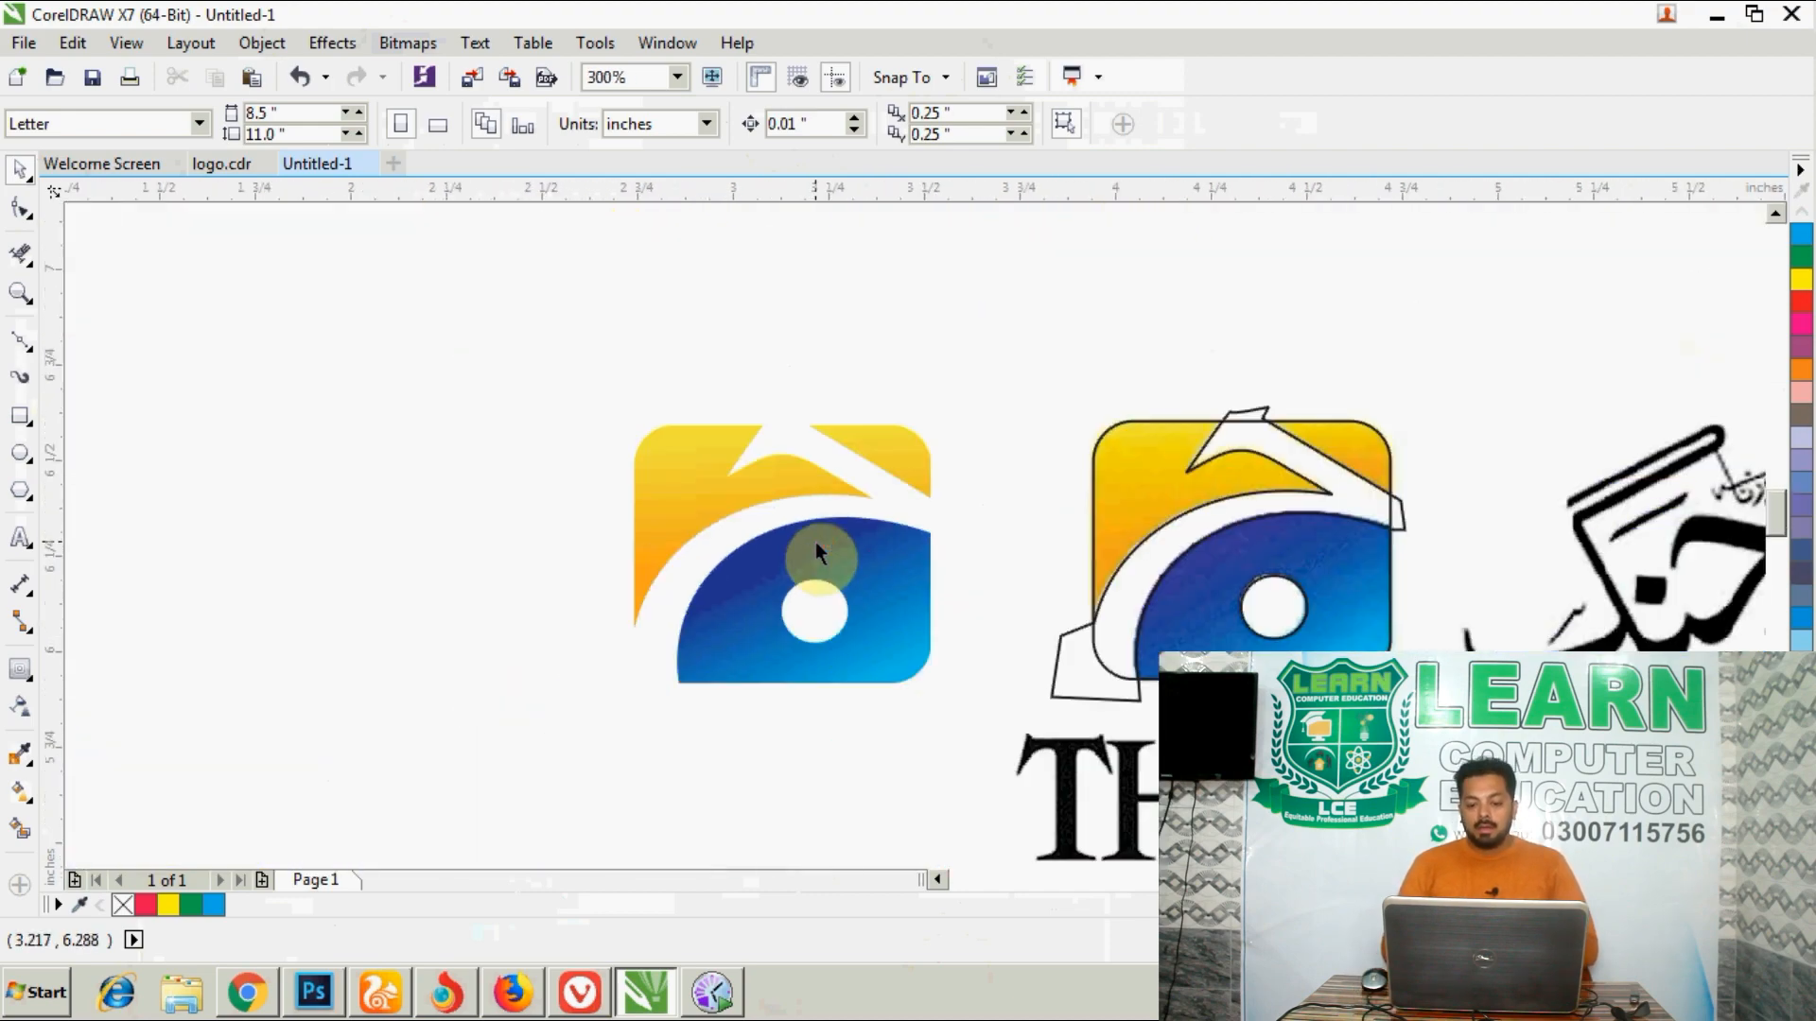
- Enlarge the two vector logo pieces together to about 4.86 by 4.22 inches and place them beside the page, left of its edge
scroll(879, 541, down, 2)
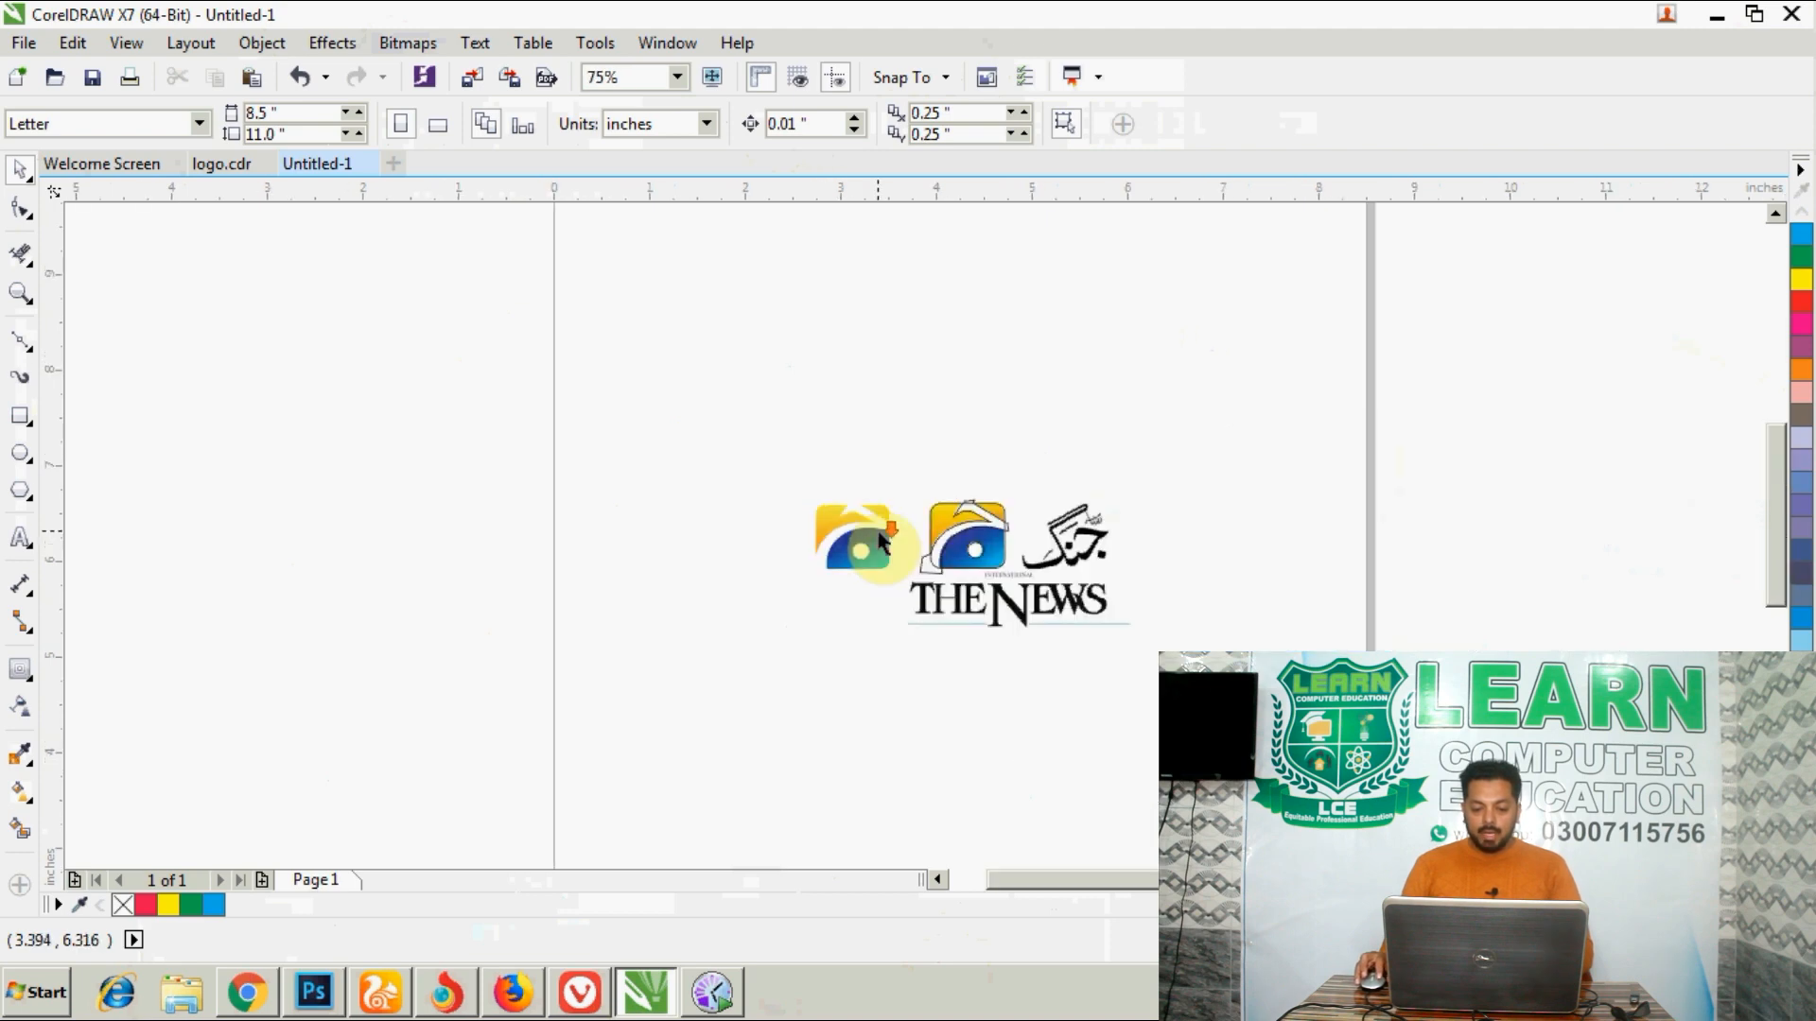
scroll(879, 545, down, 1)
click(865, 537)
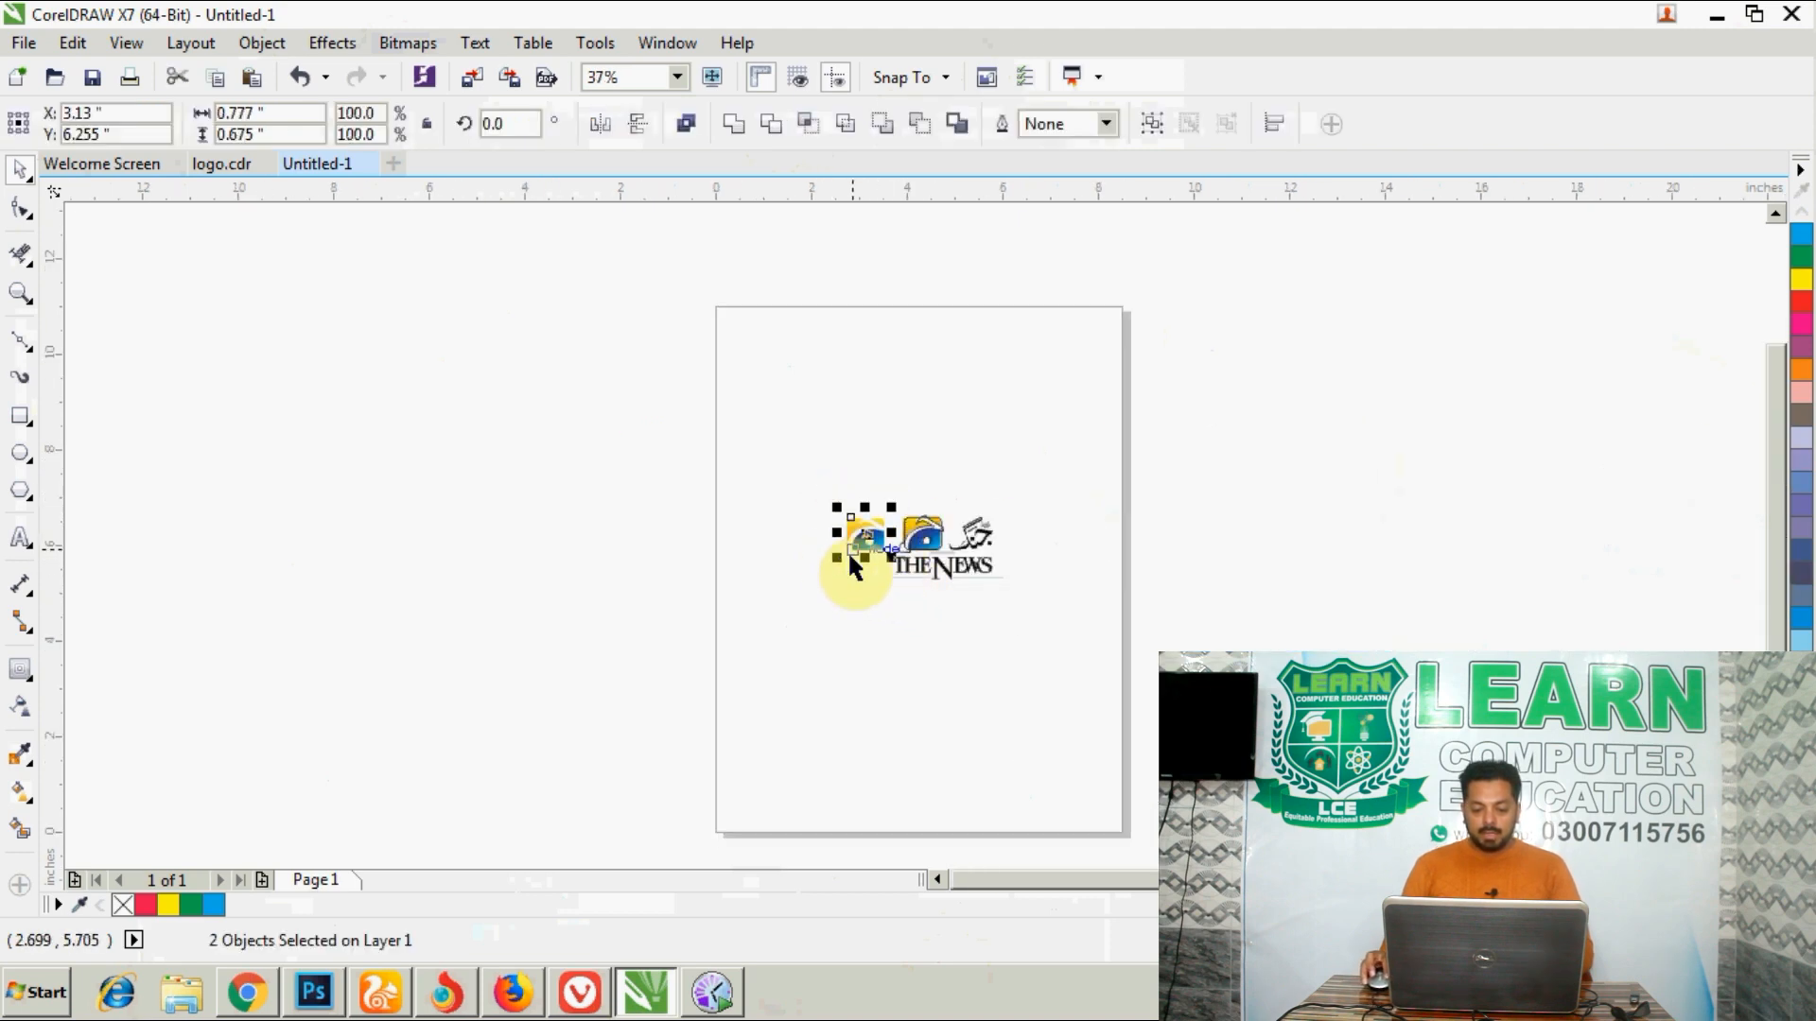
drag(833, 562, 628, 729)
drag(843, 656, 508, 557)
scroll(274, 464, up, 1)
scroll(872, 539, down, 1)
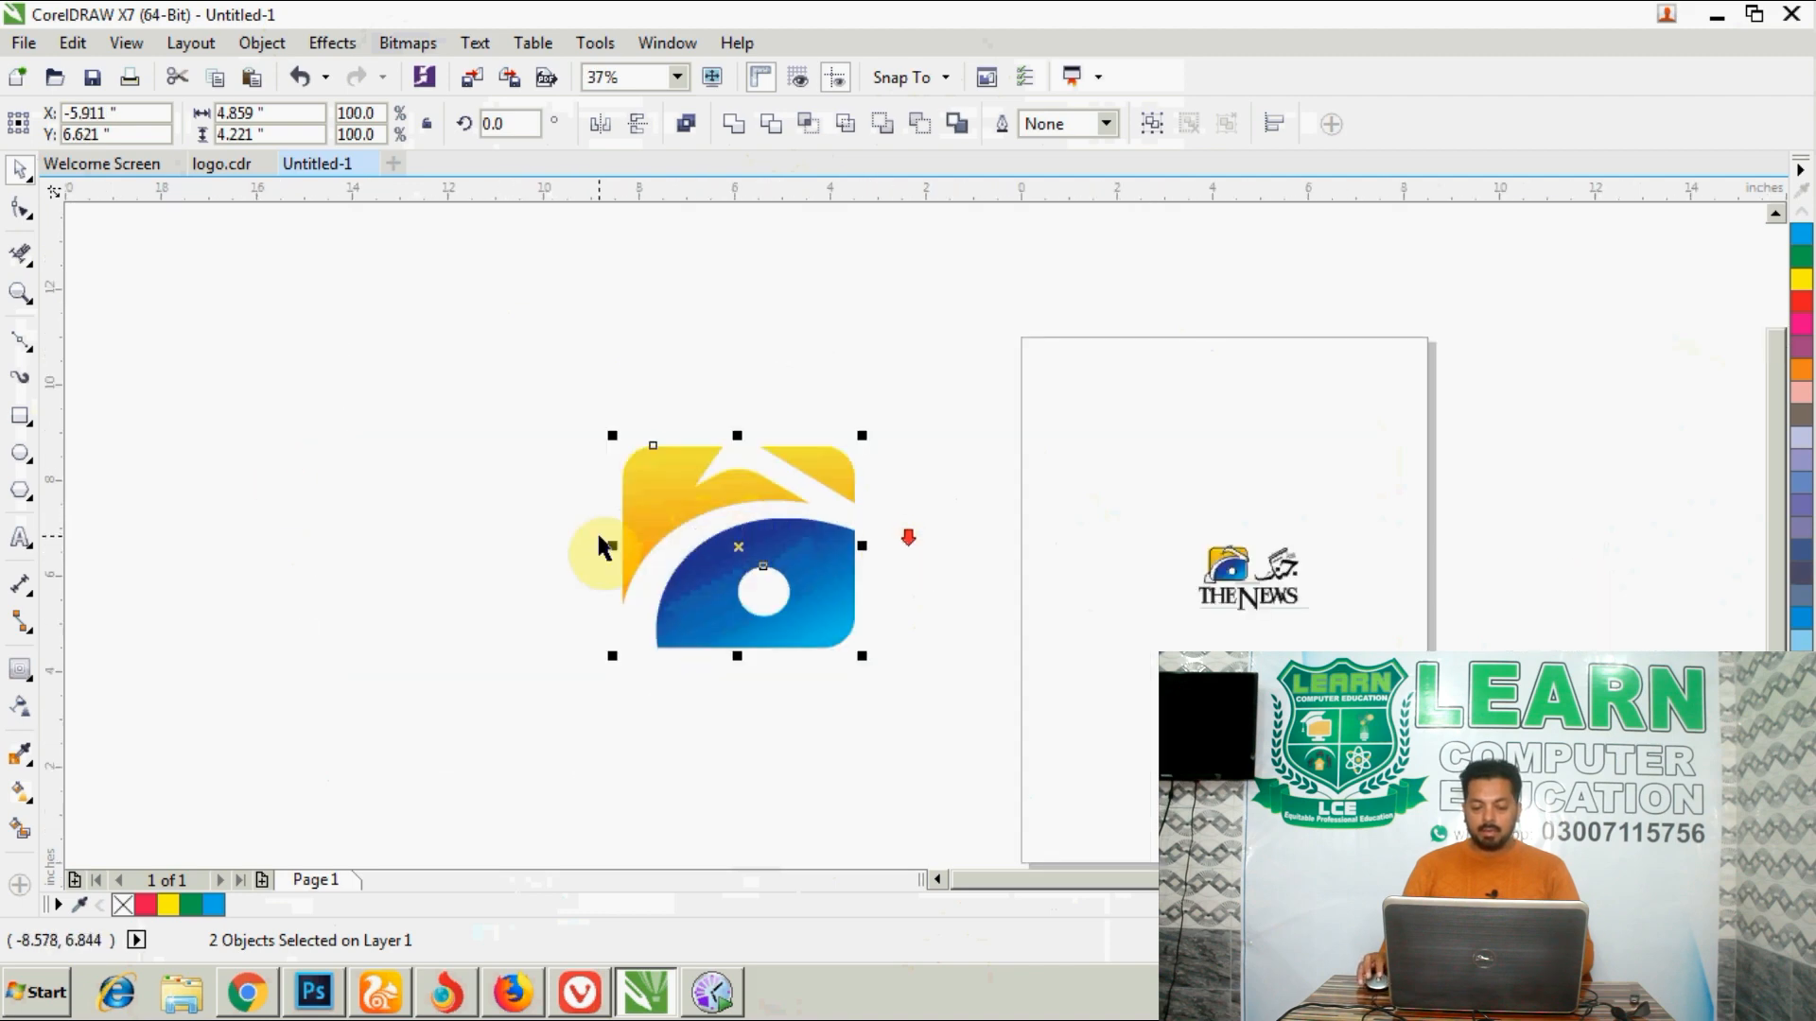